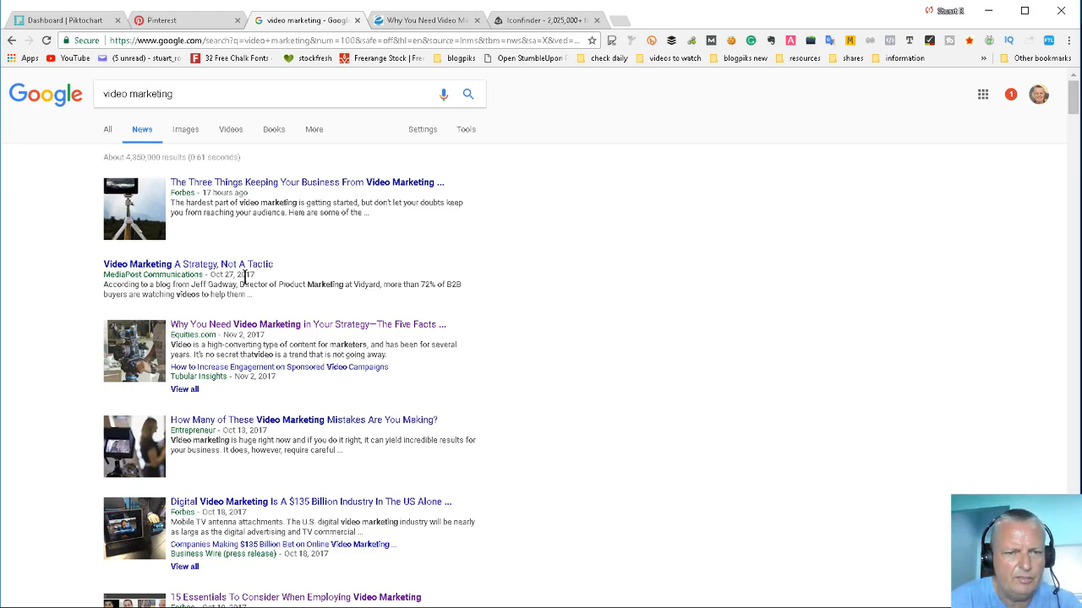
Look through the Google News results for video marketing and the equities.com article on the five facts about video marketing.
scroll(241, 269, "down", 1)
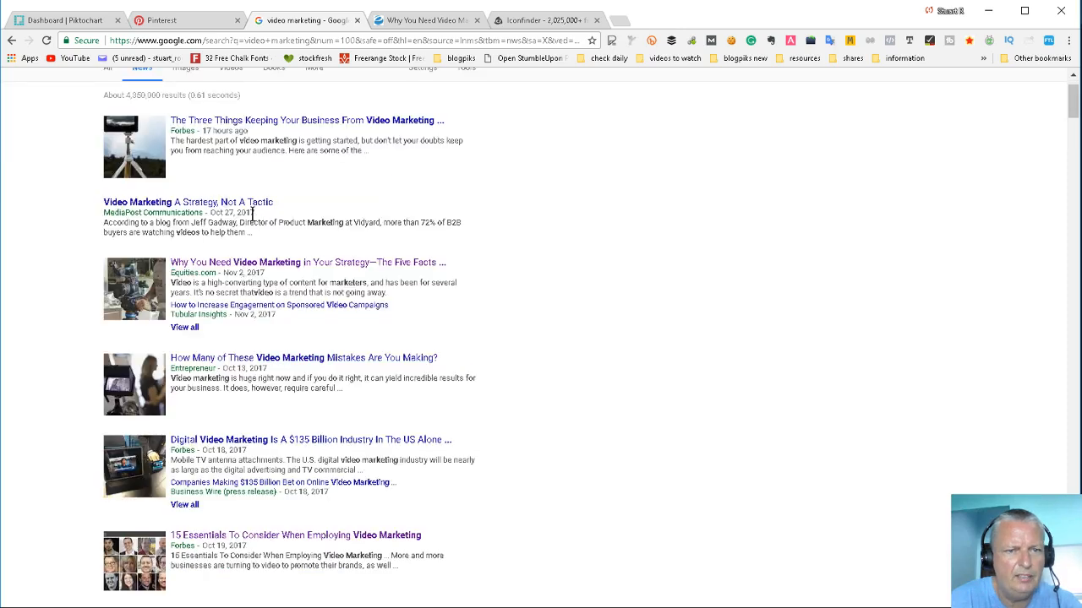
scroll(591, 236, "down", 2)
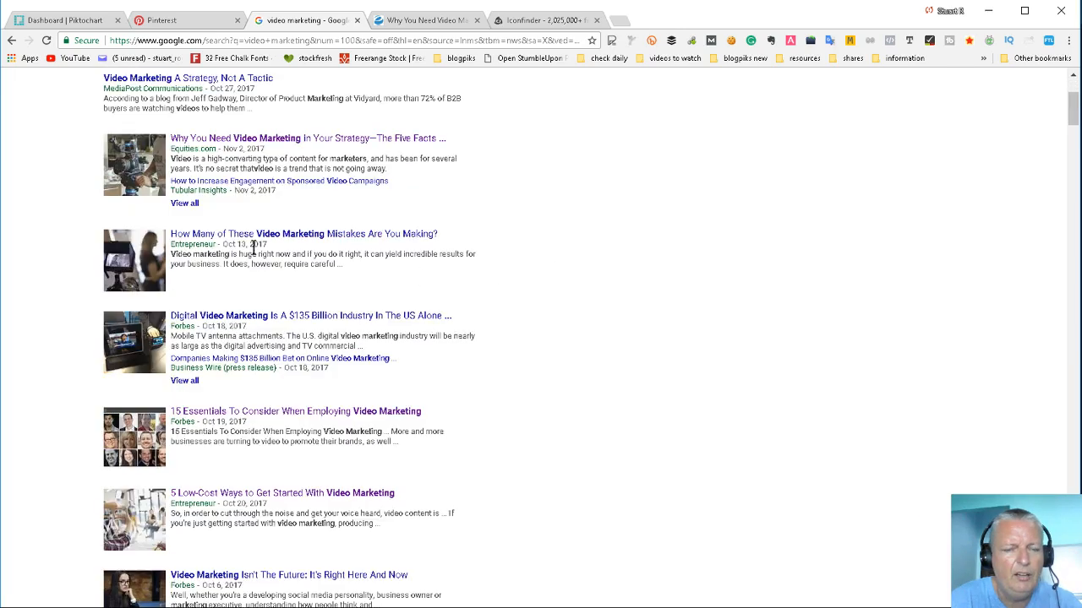
scroll(605, 283, "down", 3)
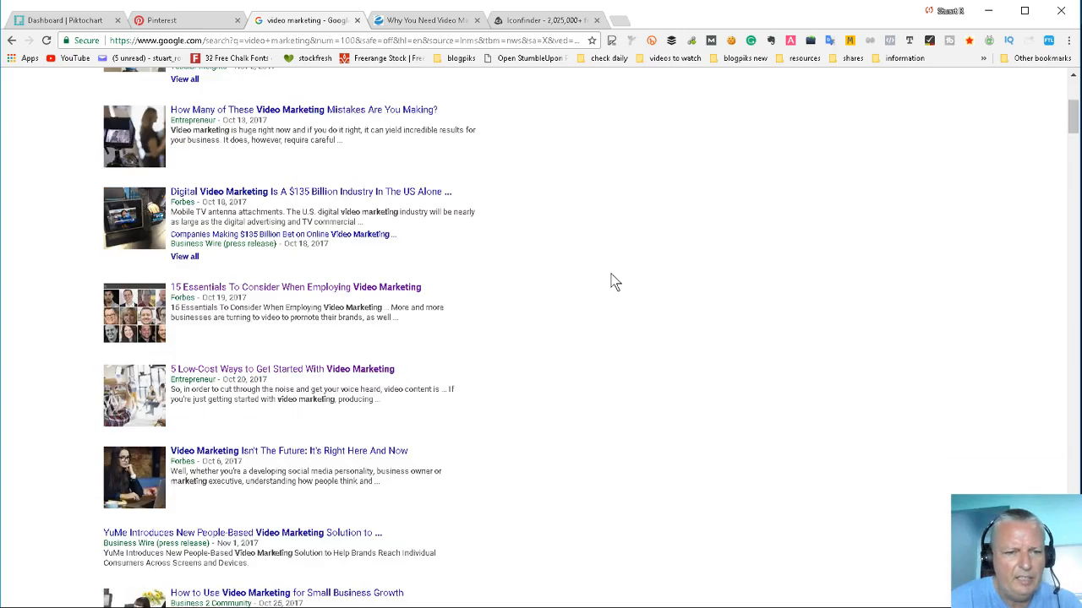
scroll(646, 305, "up", 5)
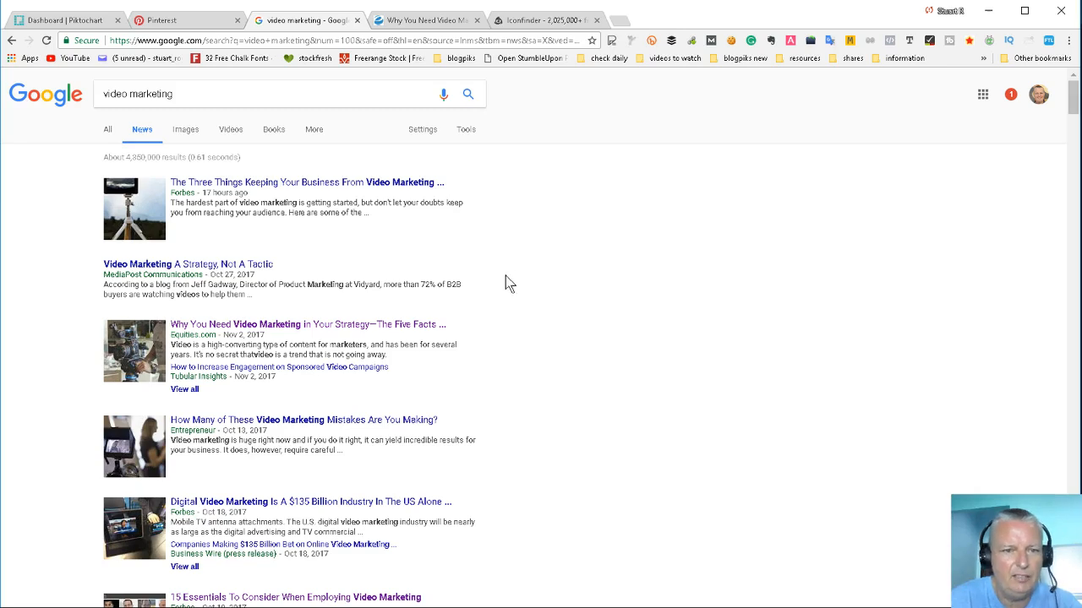
scroll(511, 279, "down", 3)
scroll(557, 342, "up", 3)
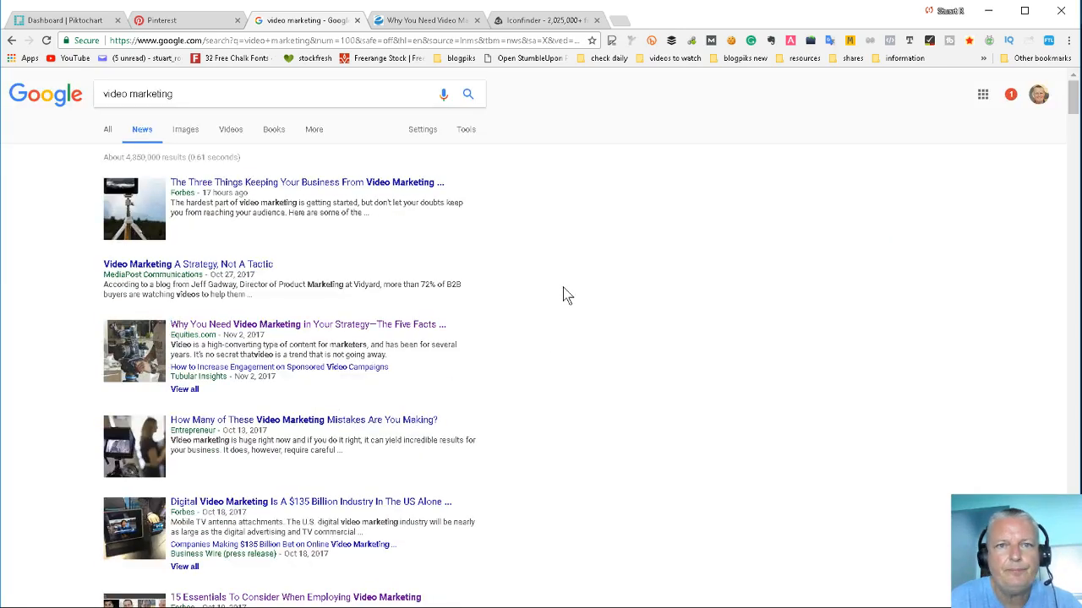
left_click(431, 26)
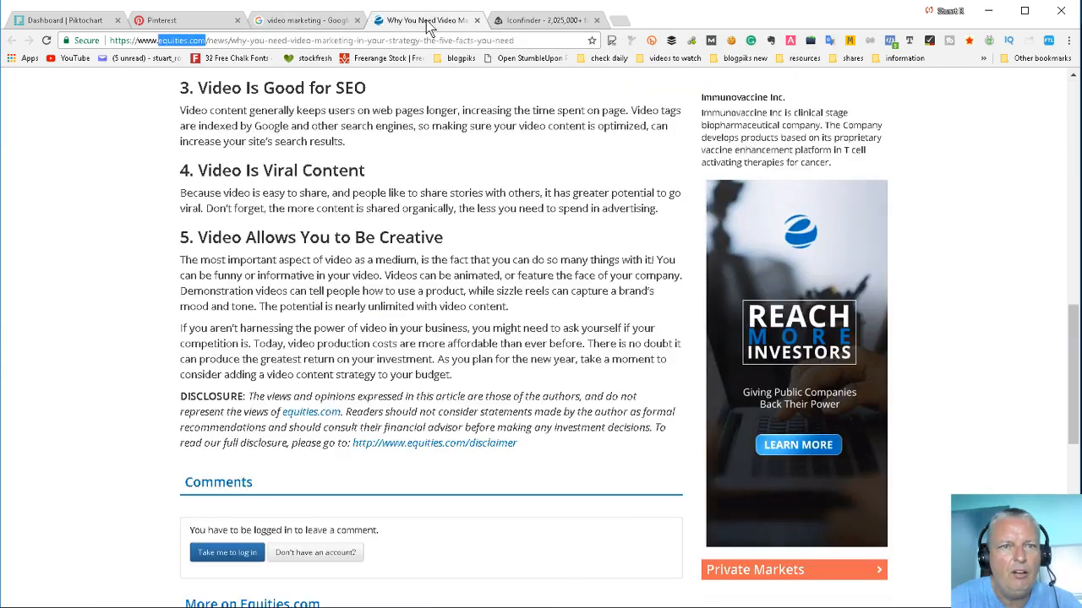
scroll(474, 200, "up", 10)
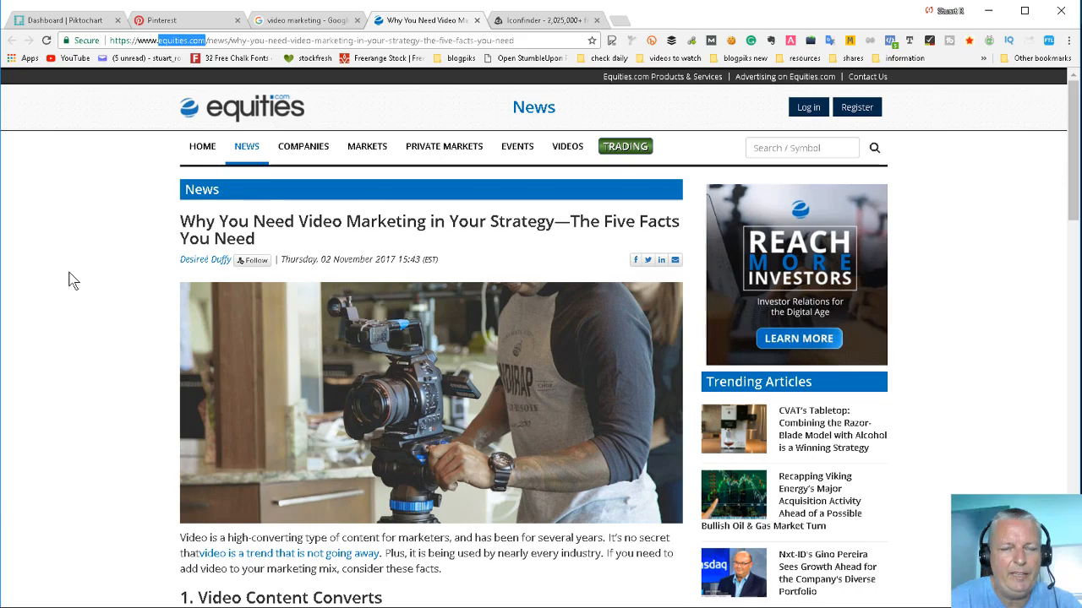
Browse the Pinterest home feed for infographic layouts and designs to use as inspiration.
left_click(164, 20)
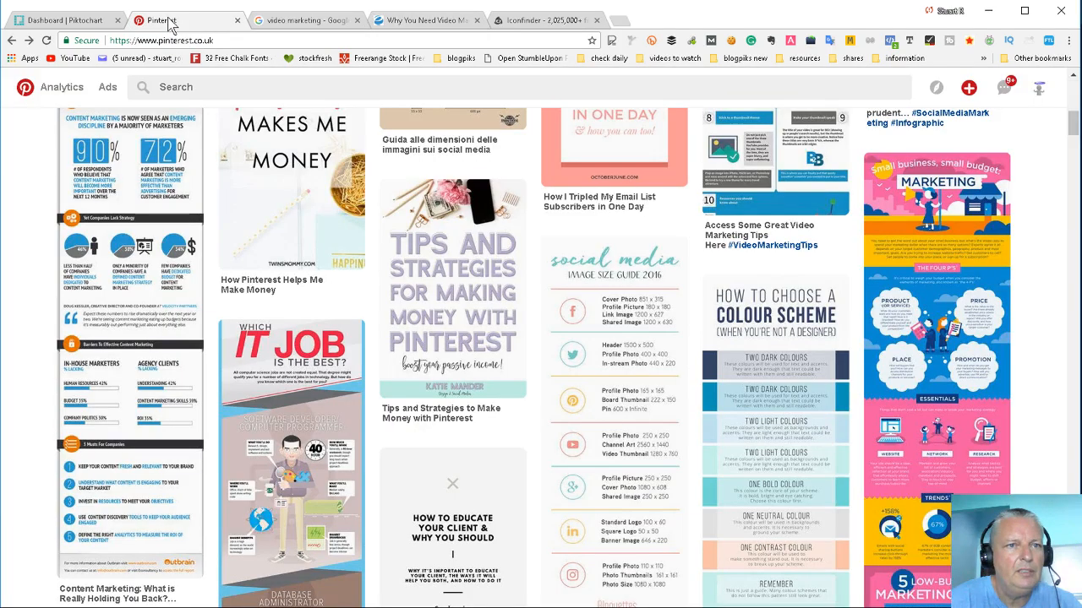
scroll(49, 420, "up", 10)
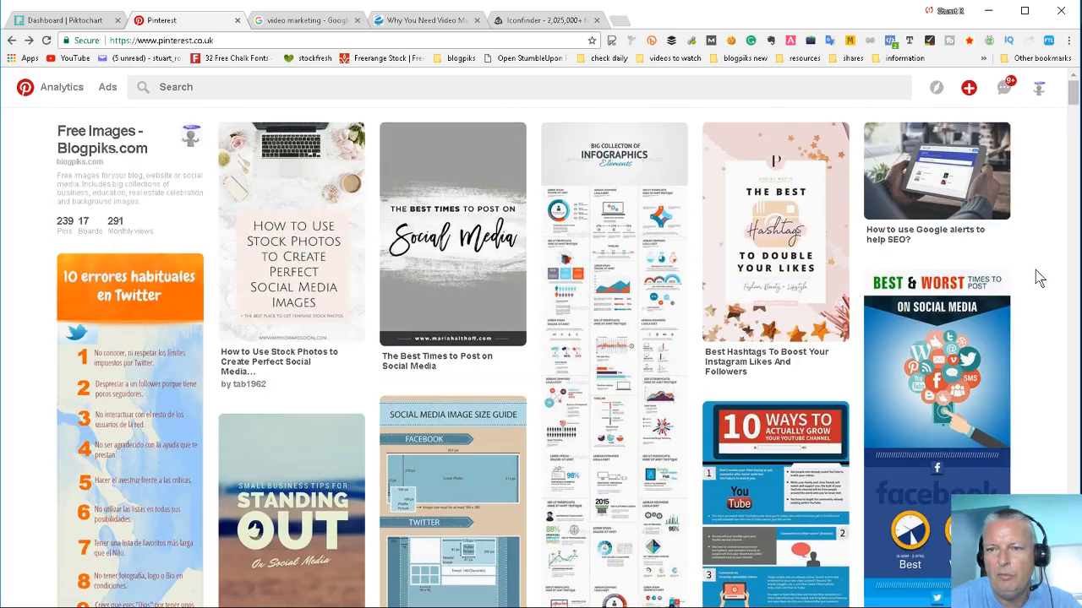
scroll(1040, 279, "down", 2)
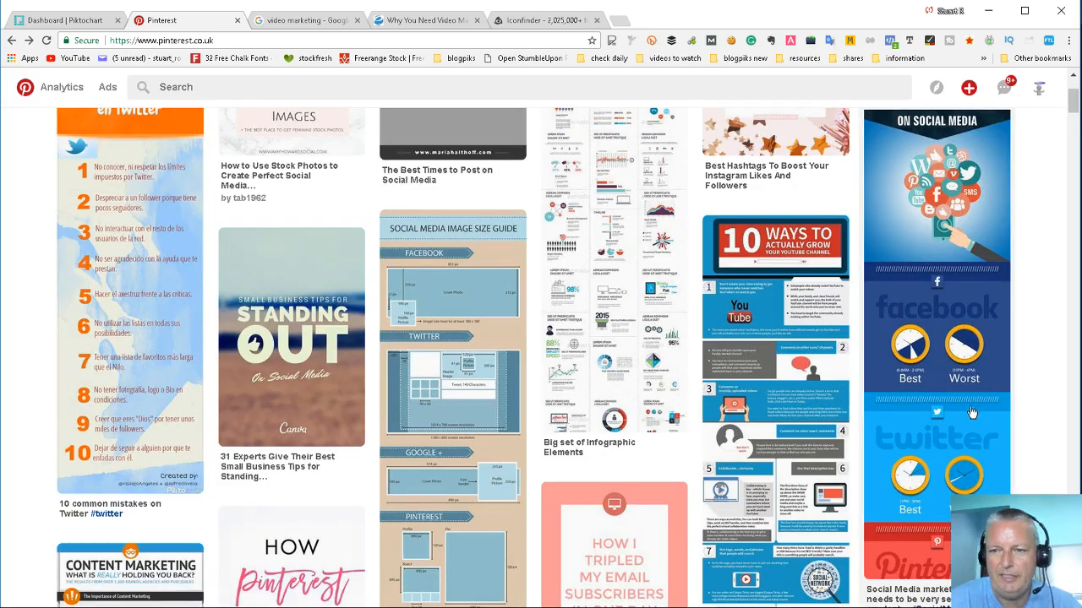
scroll(1036, 289, "down", 4)
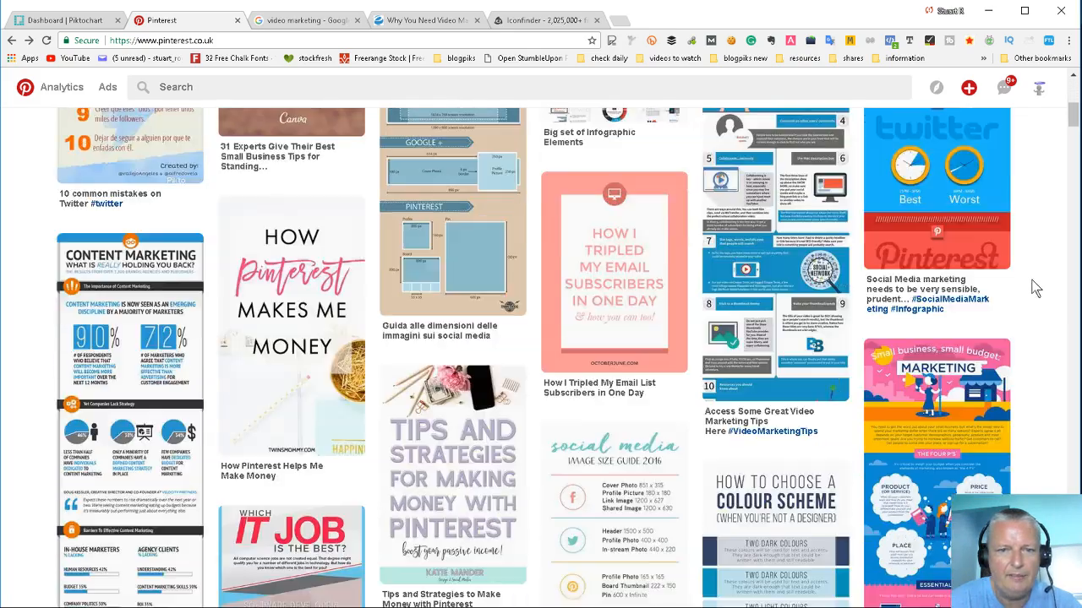
scroll(1035, 288, "down", 9)
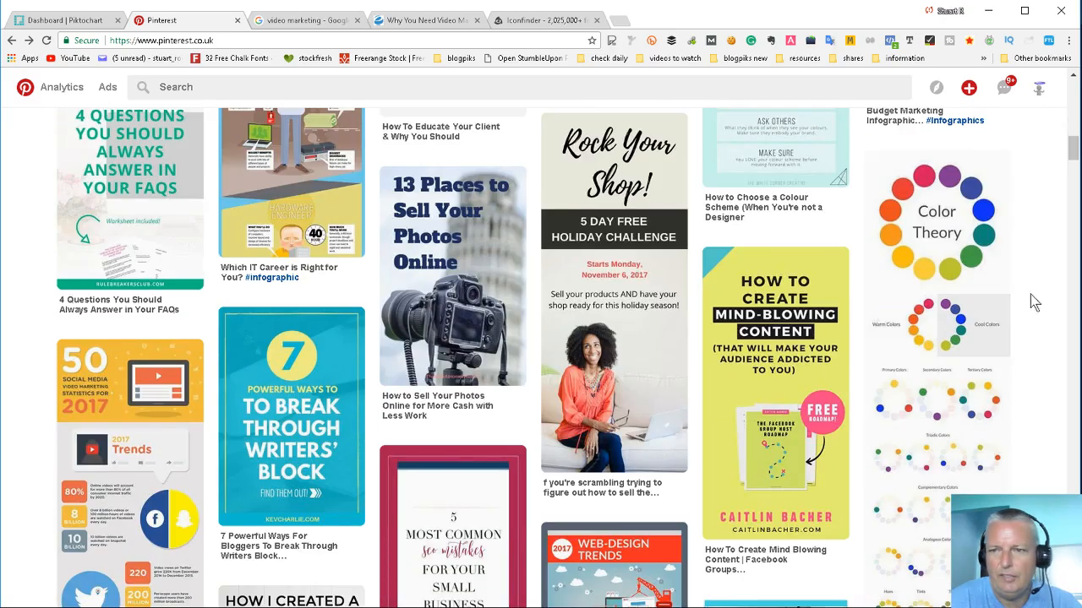
scroll(972, 279, "down", 5)
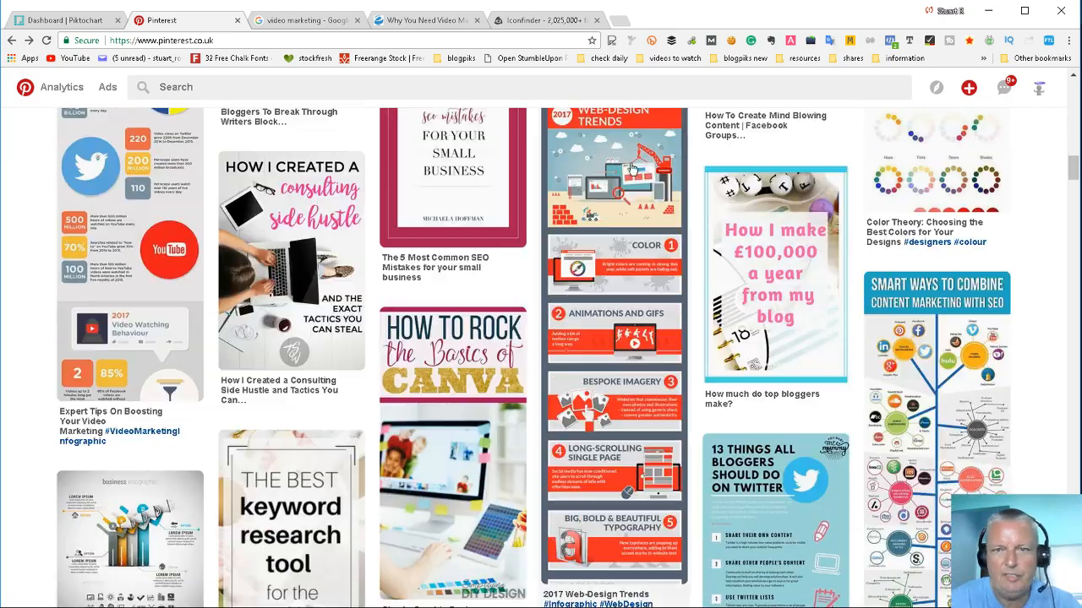
scroll(856, 275, "up", 1)
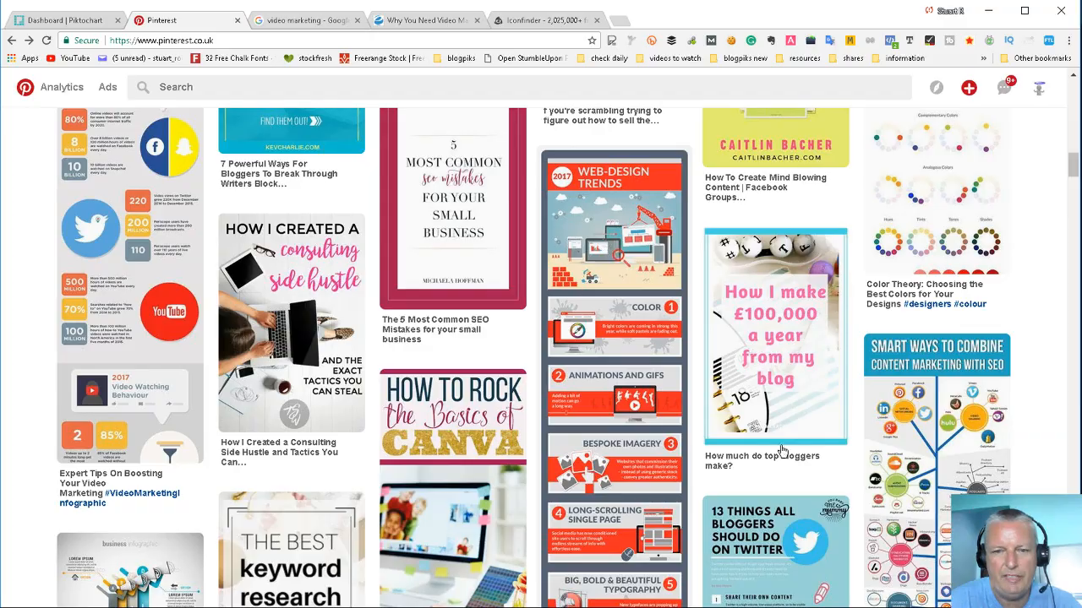
scroll(1014, 355, "down", 10)
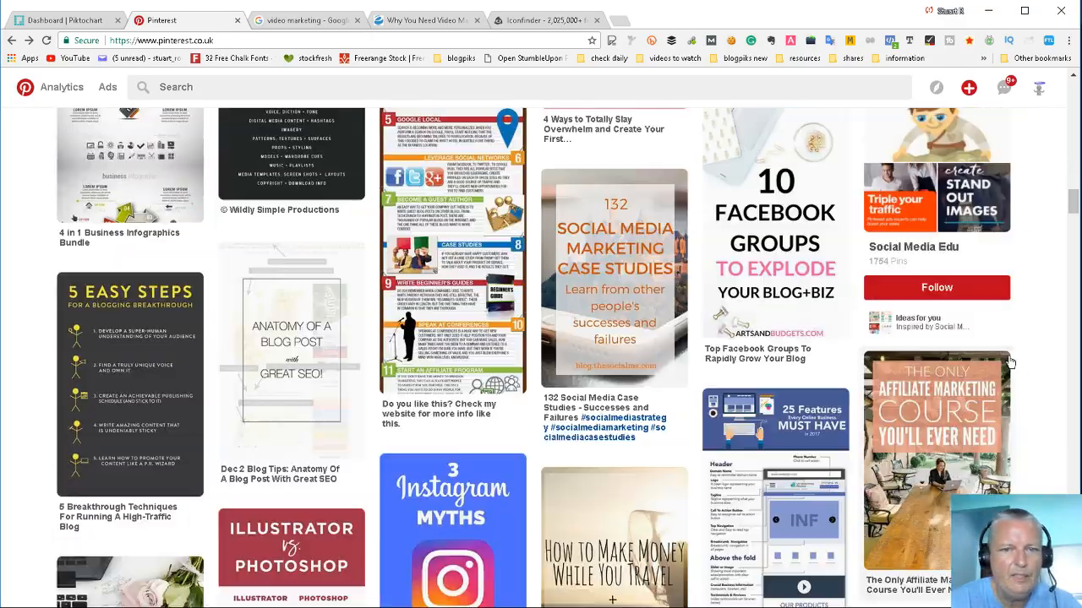
scroll(1010, 362, "up", 1)
scroll(753, 322, "down", 2)
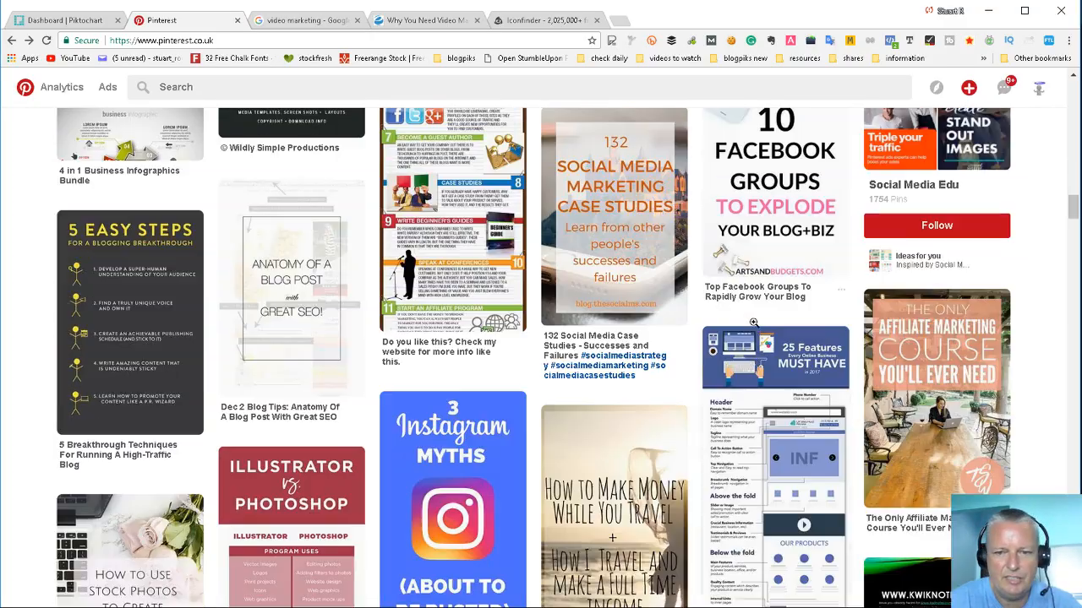
scroll(753, 322, "down", 8)
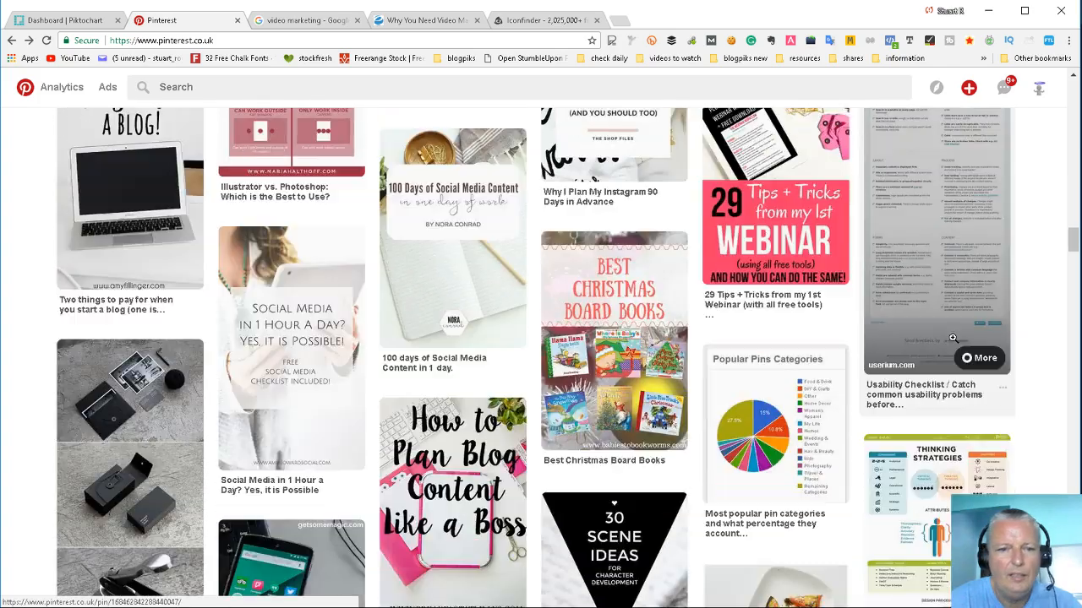
scroll(952, 338, "down", 2)
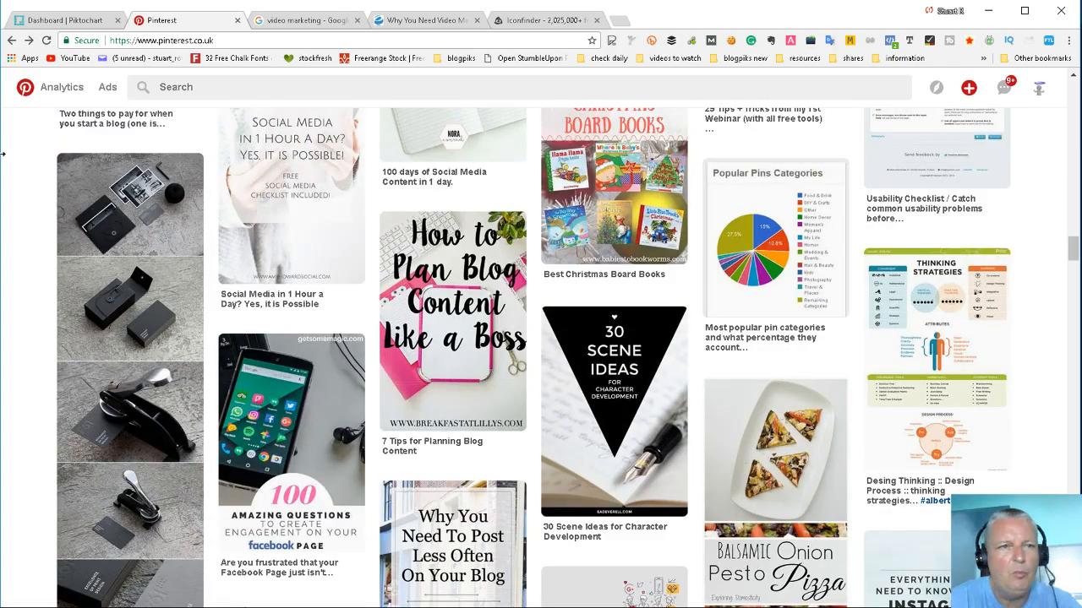
Create a new infographic from Piktochart's free blank template and delete the WOWEE placeholder content from the canvas.
left_click(51, 20)
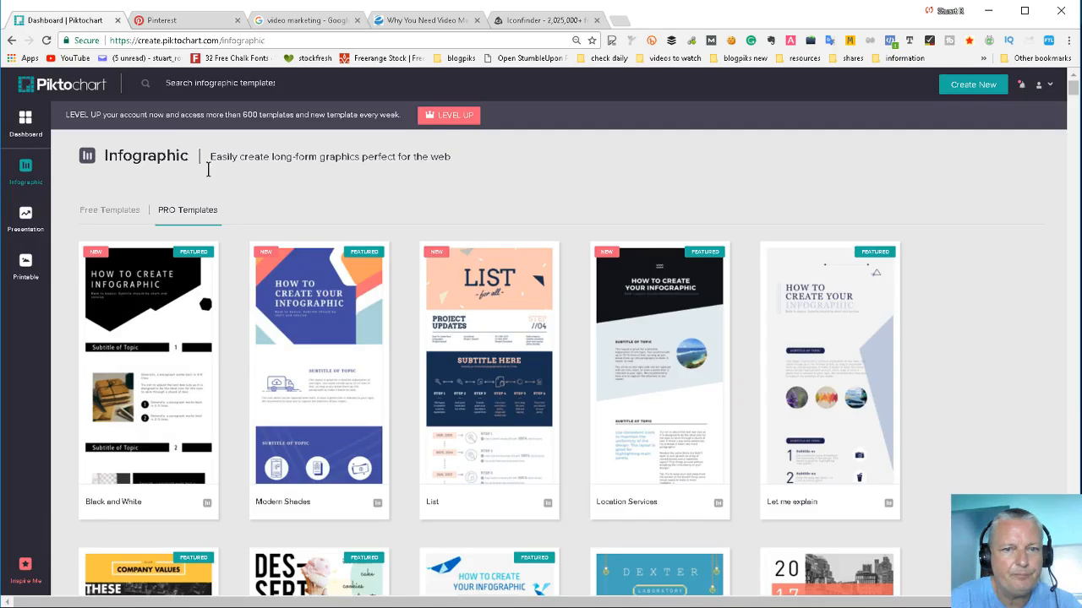
left_click(108, 213)
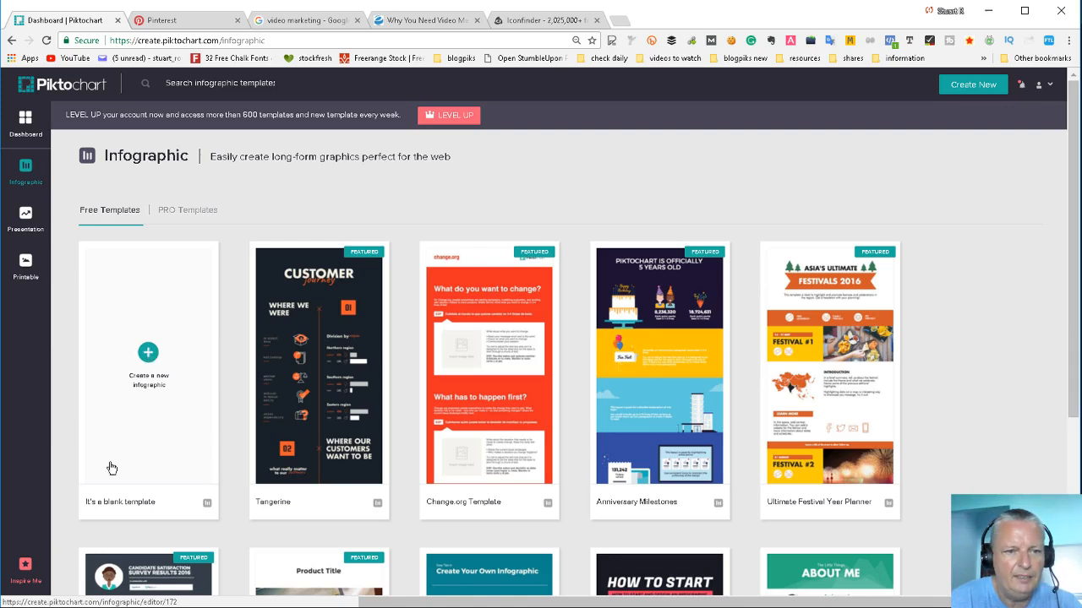
left_click(149, 355)
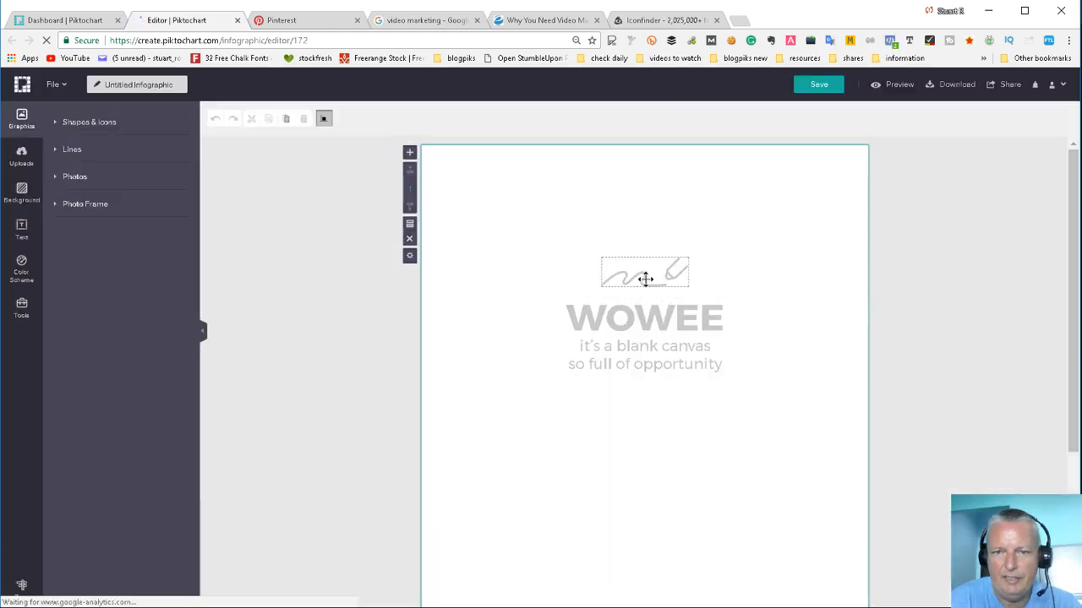
left_click(646, 283)
key("Delete")
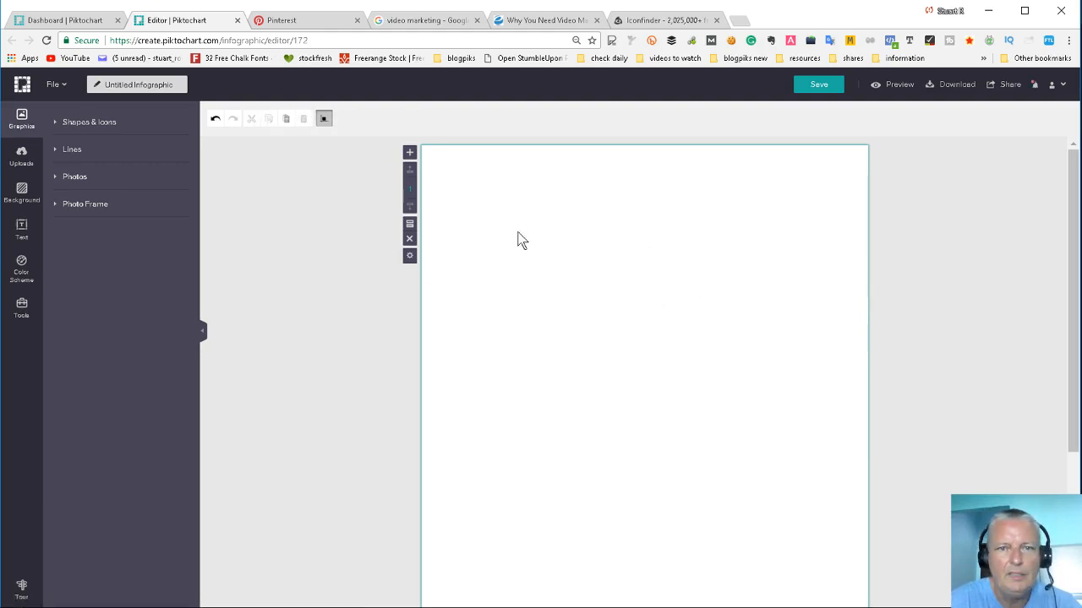
Shorten the blank canvas block from its lower edge to a height of about three quarters of its width.
scroll(574, 371, "down", 5)
scroll(574, 372, "down", 1)
left_click_drag(648, 563, 642, 412)
left_click_drag(643, 565, 650, 490)
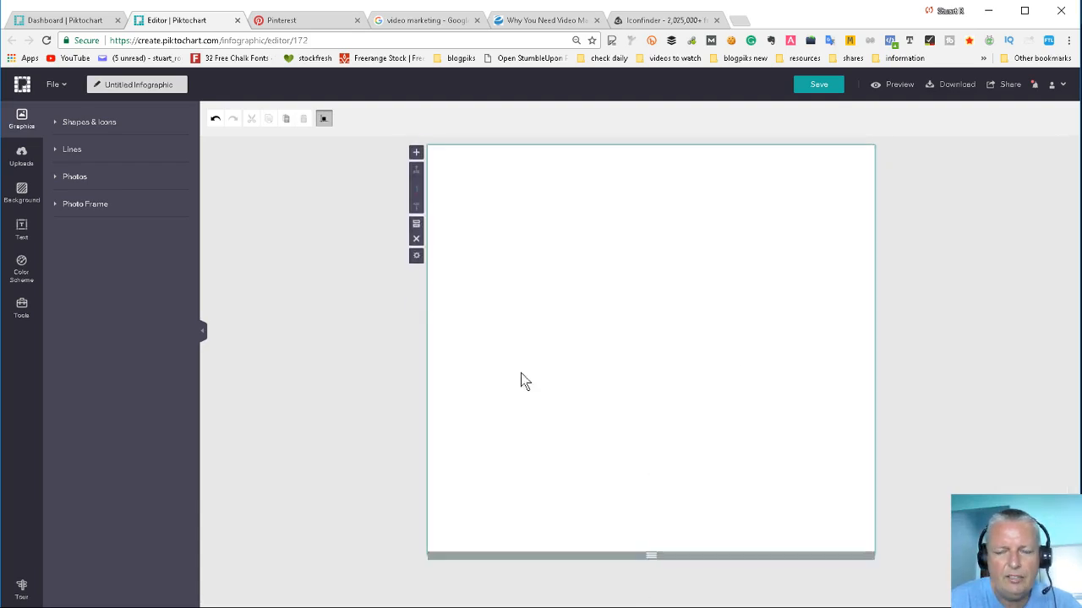
left_click_drag(644, 555, 649, 476)
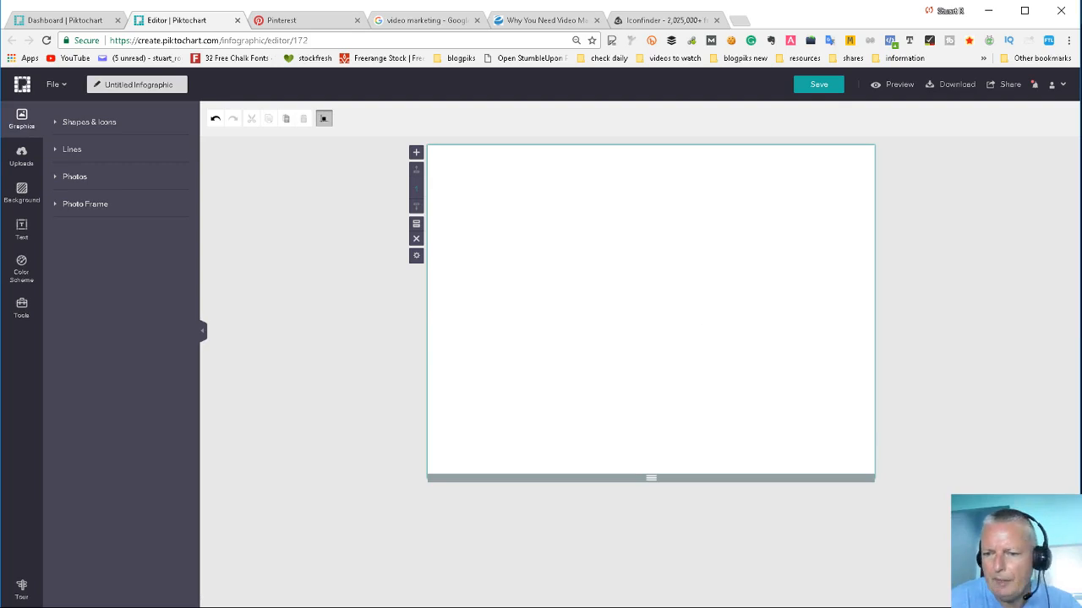
Switch to the Photos app and examine the finished video marketing infographic, especially its header and first content section.
key("alt+Tab")
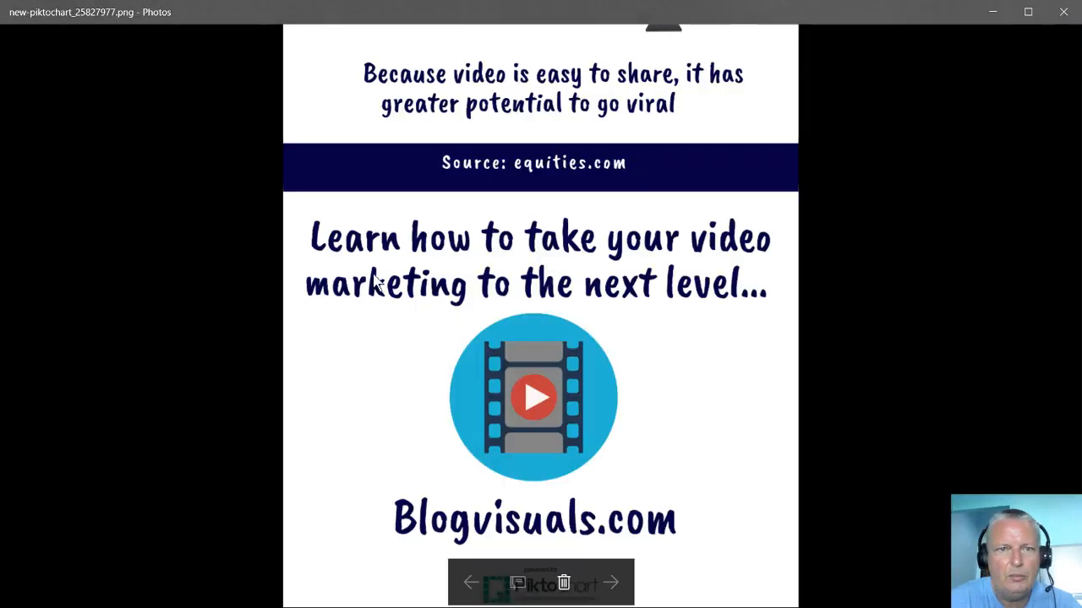
scroll(801, 442, "up", 10)
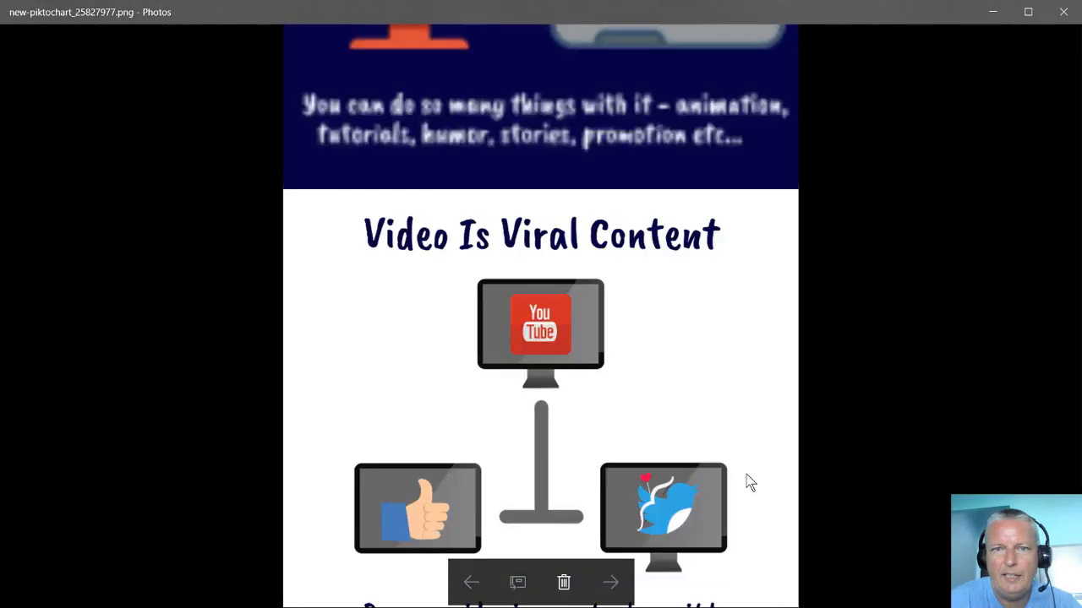
scroll(651, 448, "up", 15)
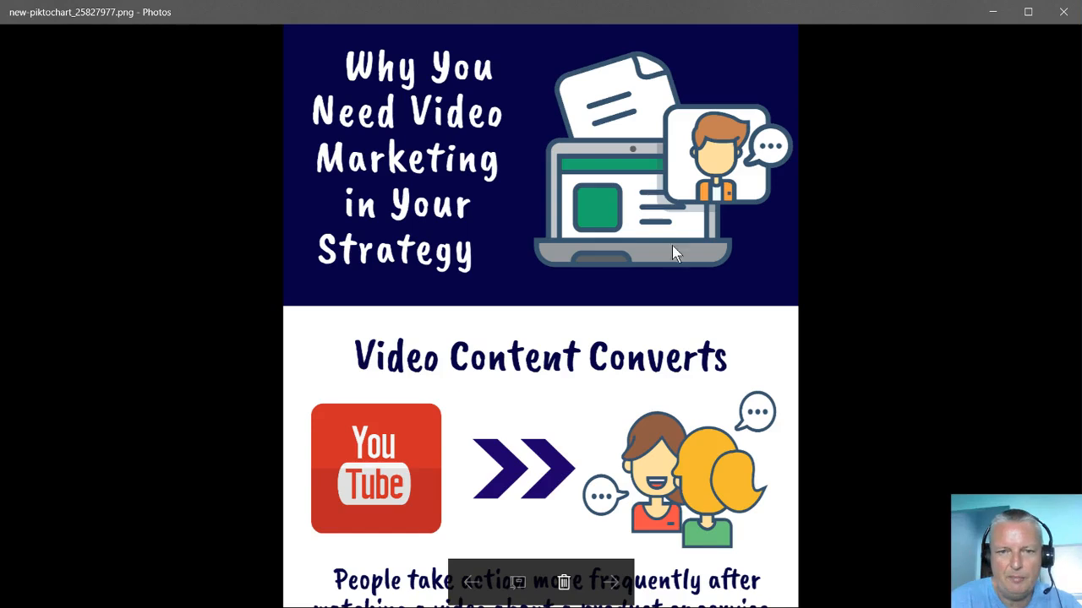
scroll(683, 290, "down", 5)
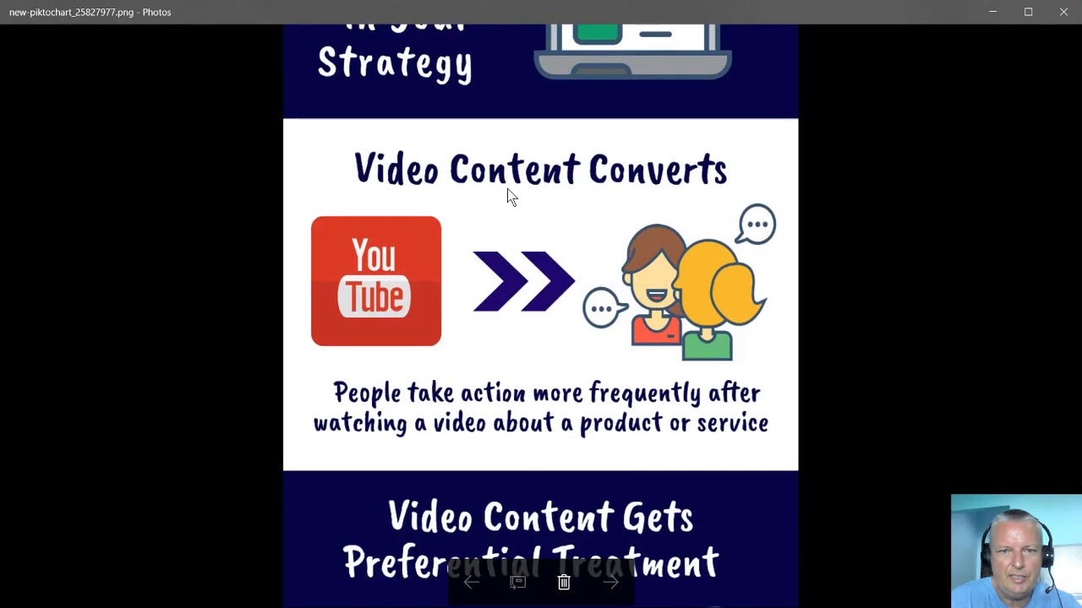
scroll(622, 243, "up", 2)
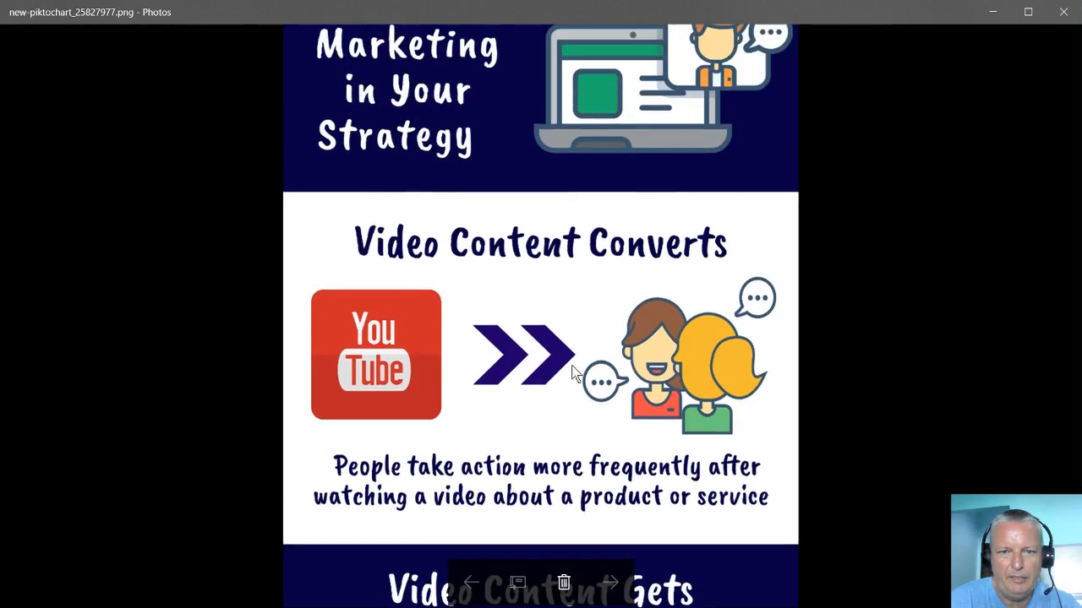
scroll(647, 338, "up", 3)
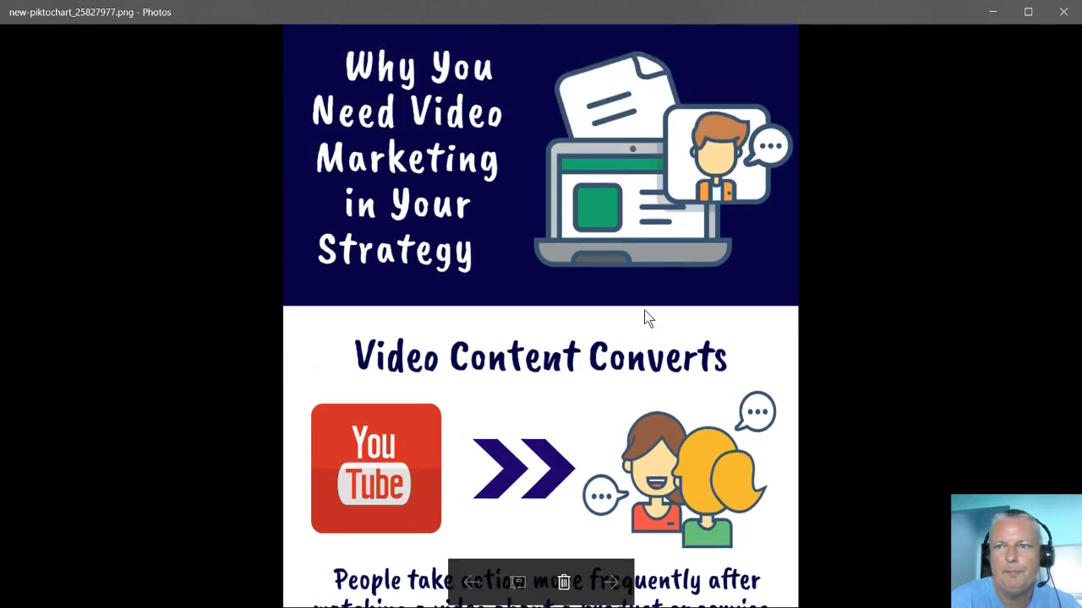
Switch back to Piktochart and set the blank block's background colour to the dark navy #0E0030.
key("alt+Tab")
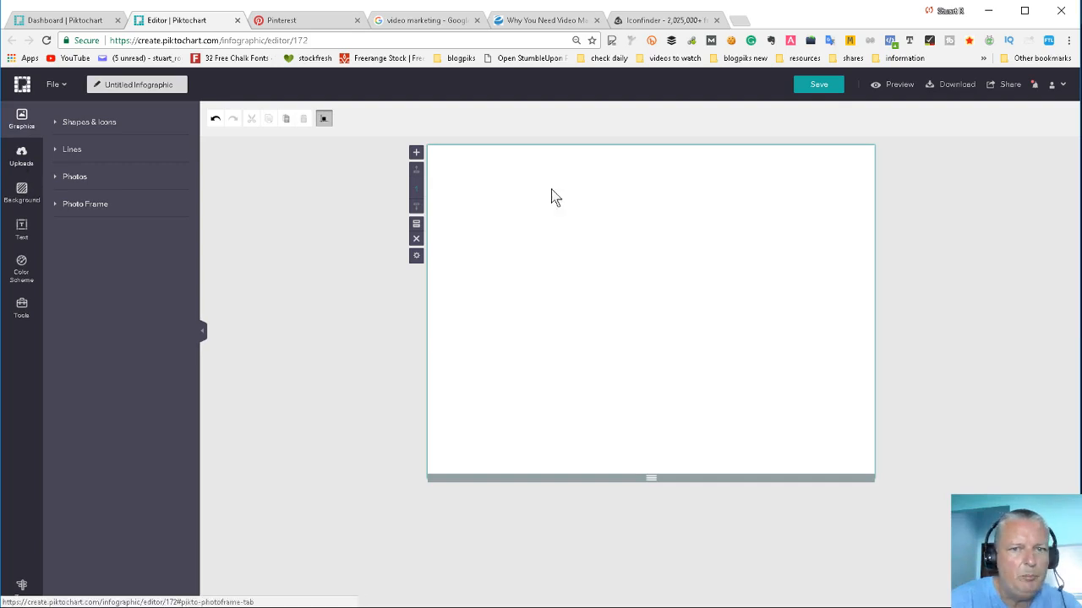
left_click(21, 194)
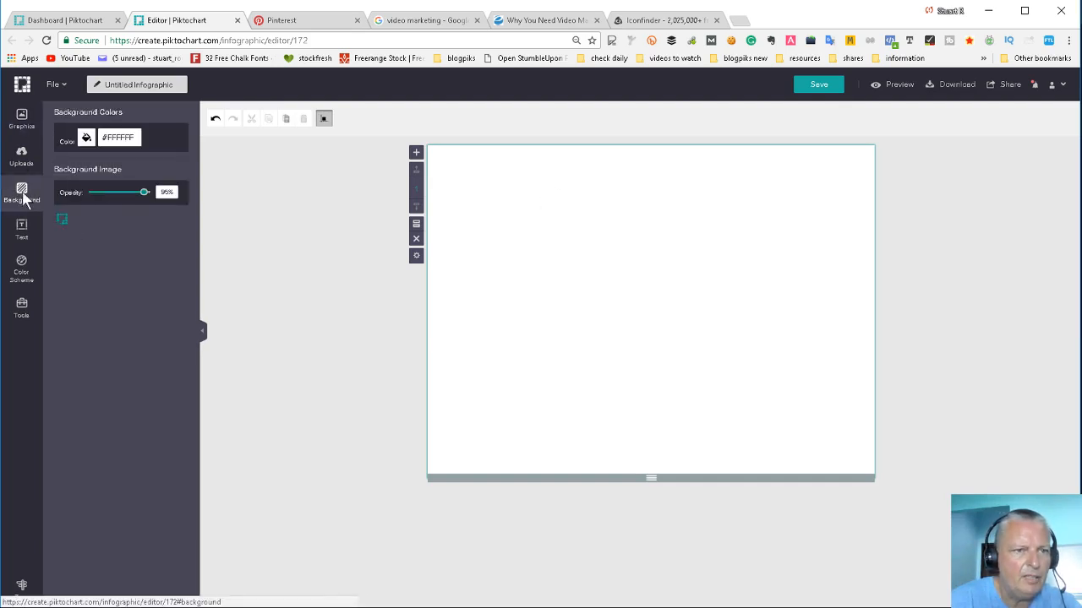
left_click(86, 140)
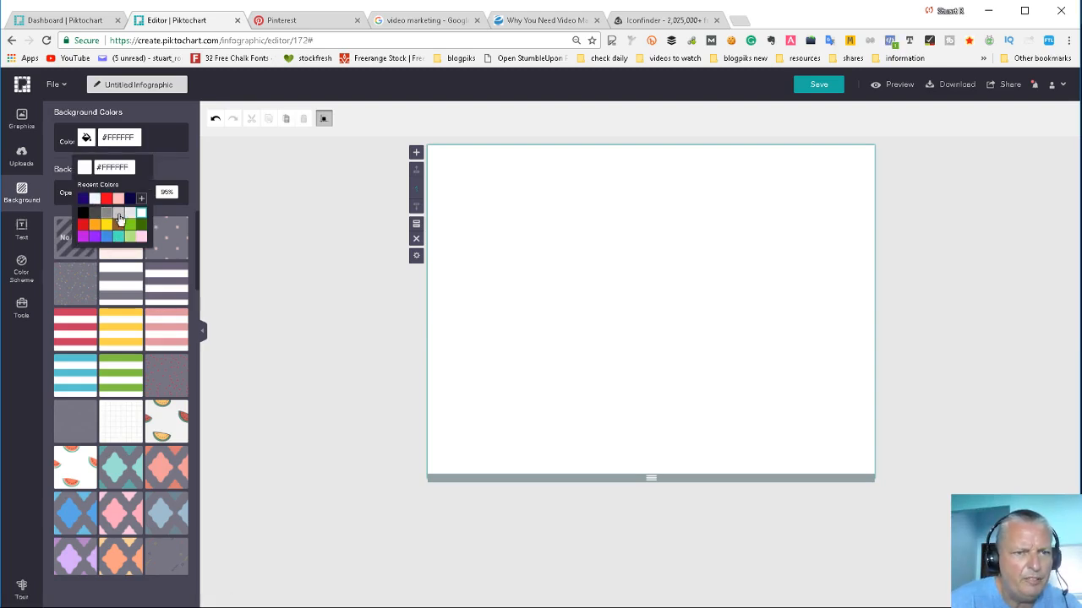
left_click(141, 200)
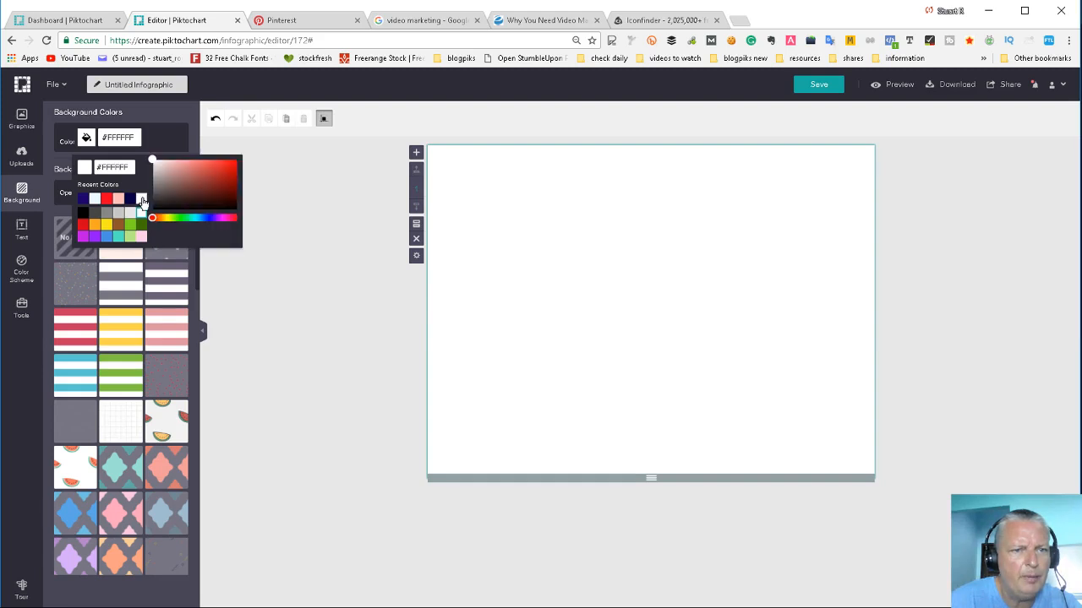
left_click(208, 219)
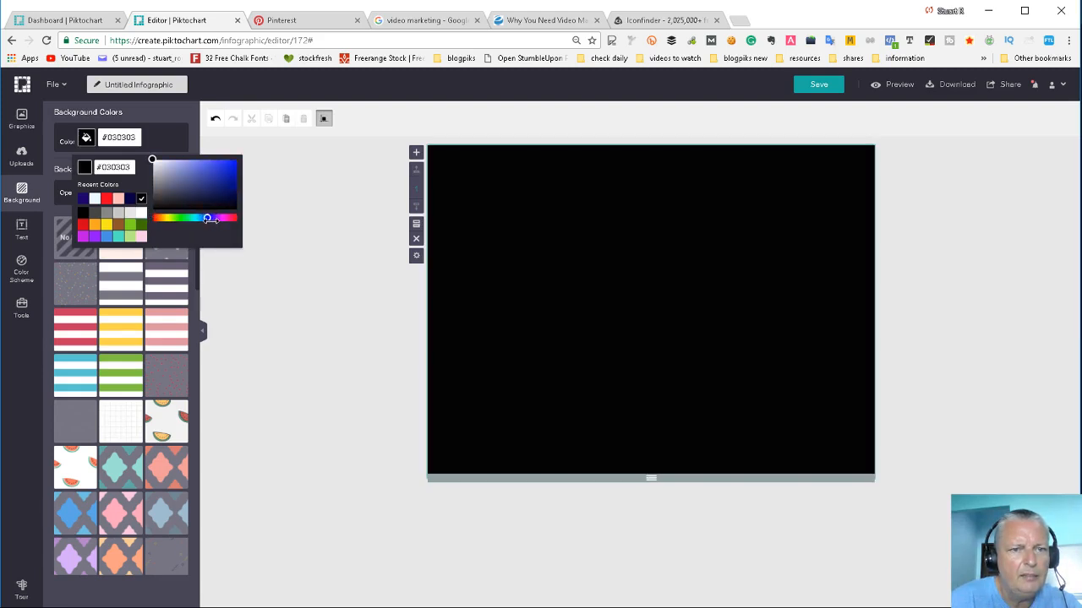
left_click_drag(227, 179, 254, 202)
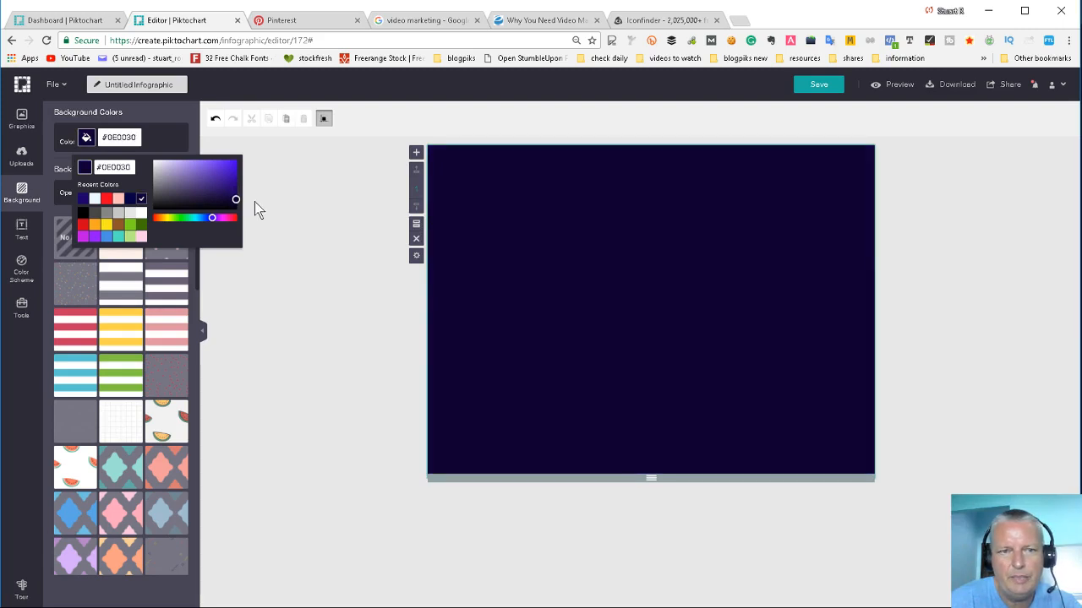
left_click(309, 246)
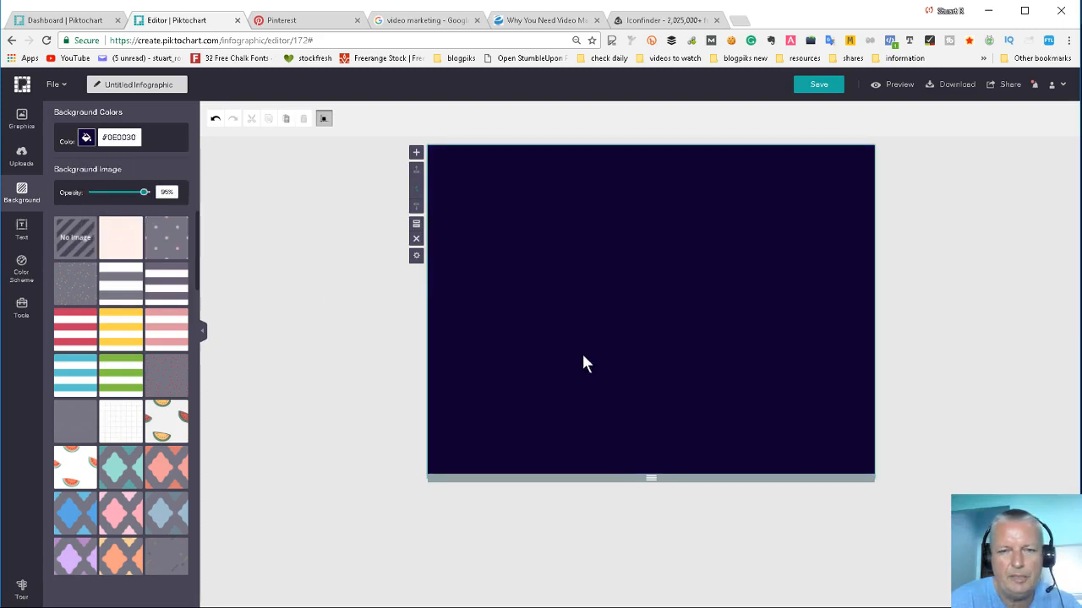
left_click(85, 138)
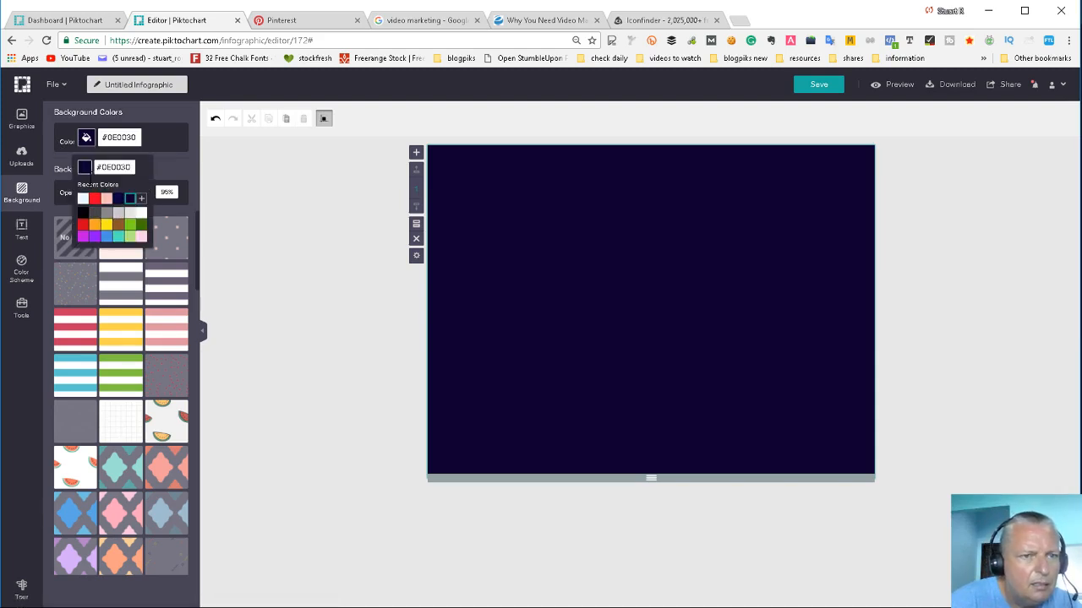
left_click(251, 229)
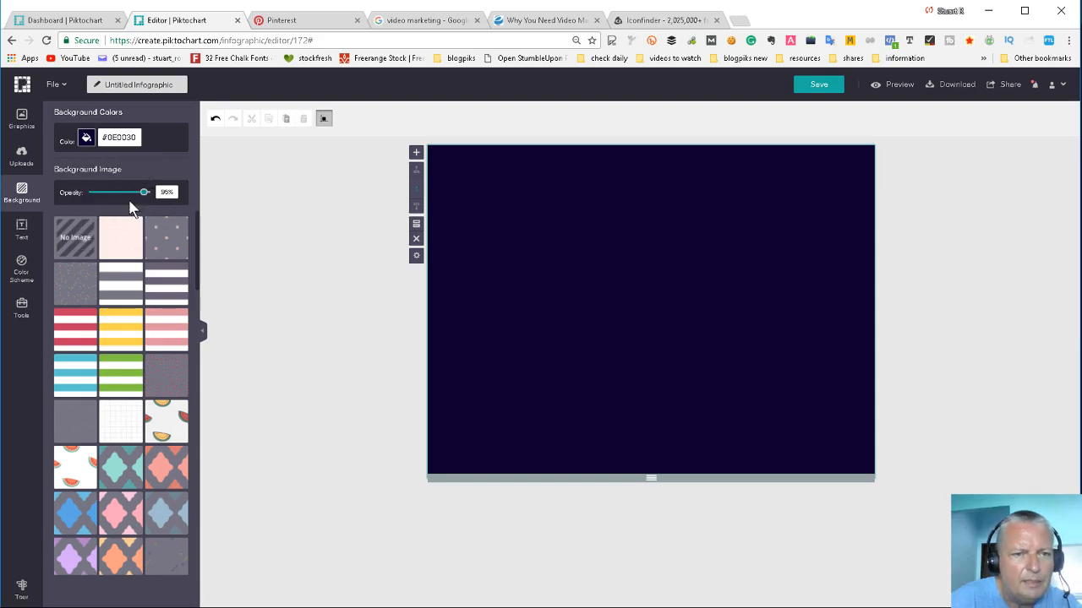
left_click(86, 138)
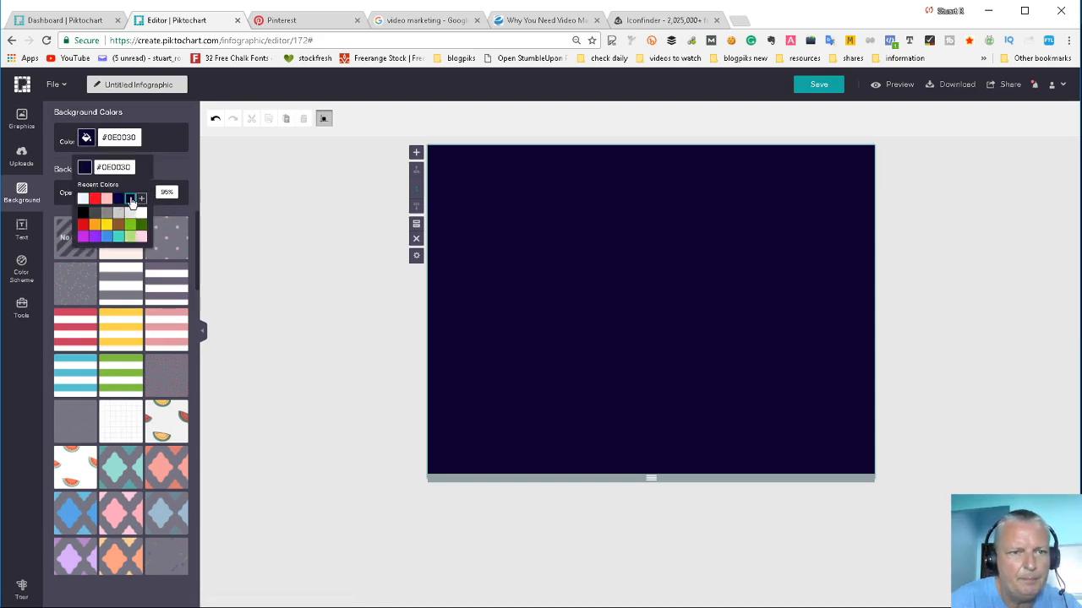
left_click(246, 203)
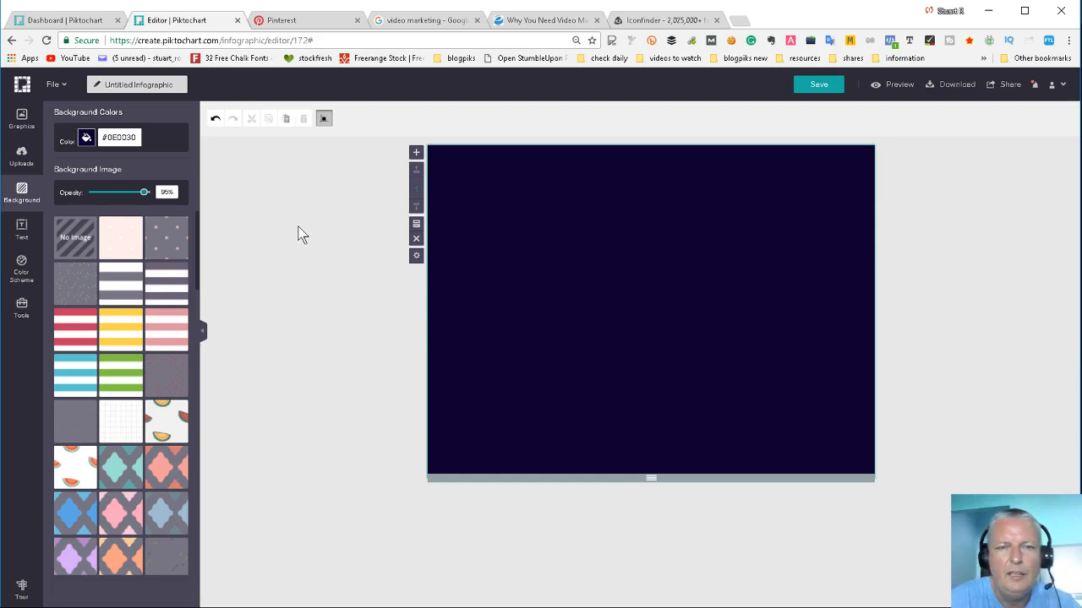
Switch to the equities.com article and examine its headline, introduction and first section.
left_click(533, 22)
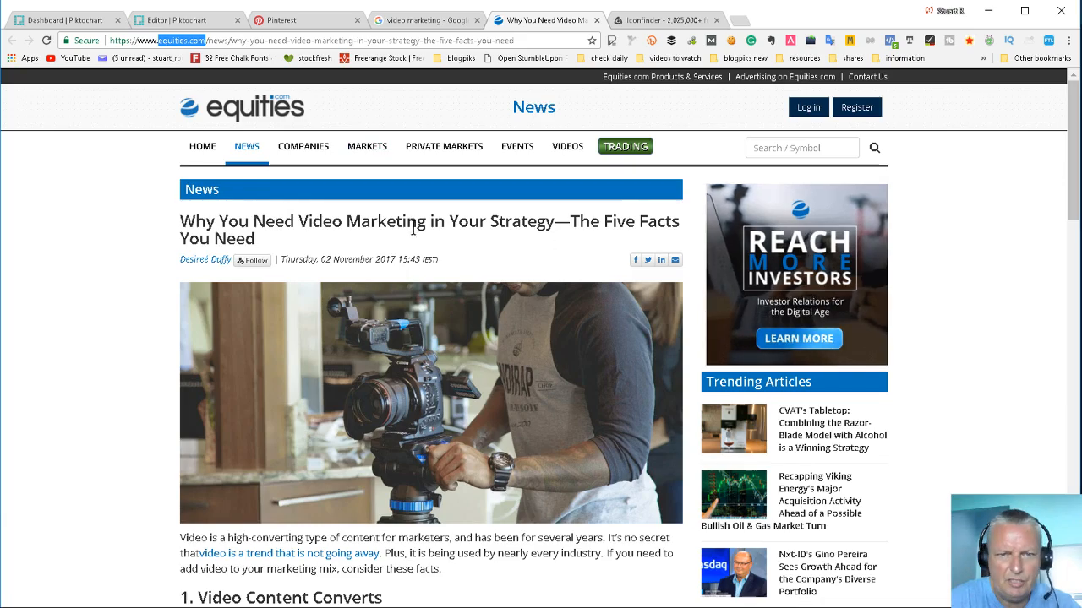
scroll(384, 265, "down", 1)
scroll(384, 264, "down", 4)
scroll(384, 264, "up", 4)
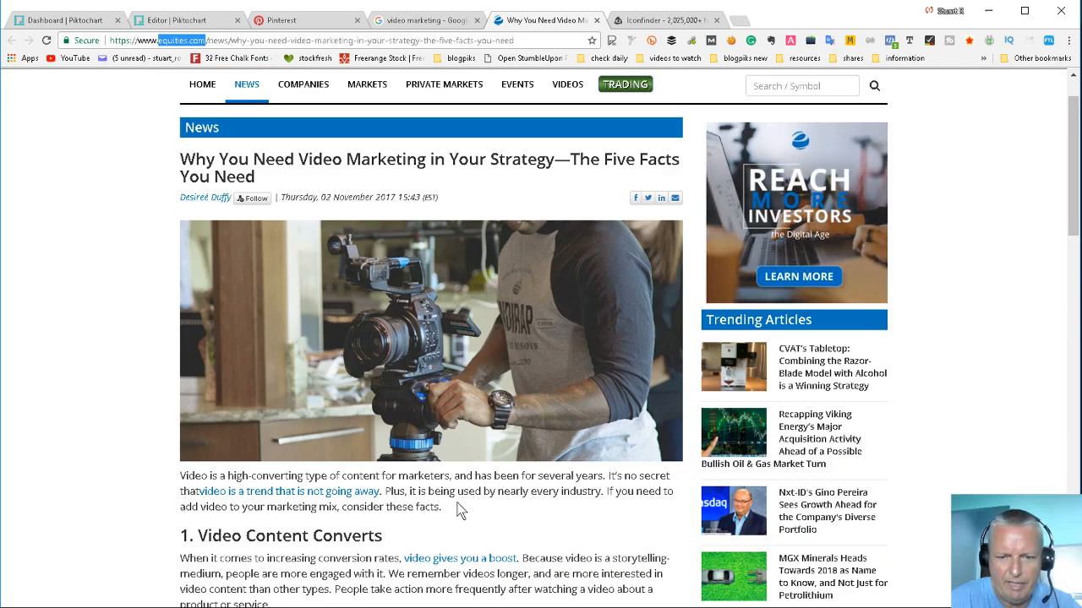
scroll(333, 212, "up", 1)
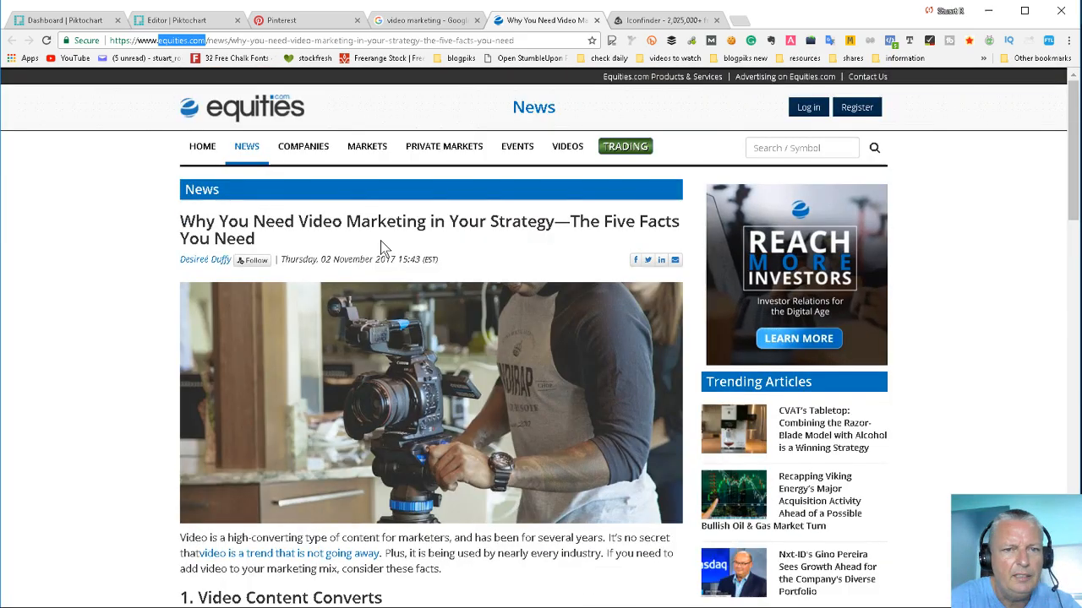
scroll(388, 241, "down", 1)
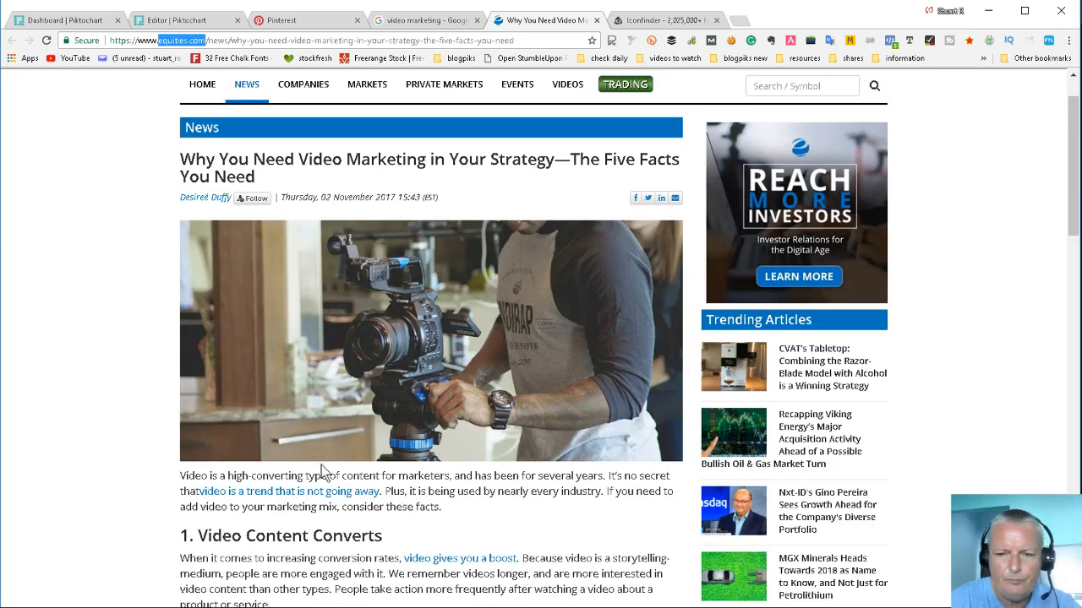
Check the finished infographic in Photos and the condensed text in the WordPad document, and minimise the Photos window.
key("alt+Tab")
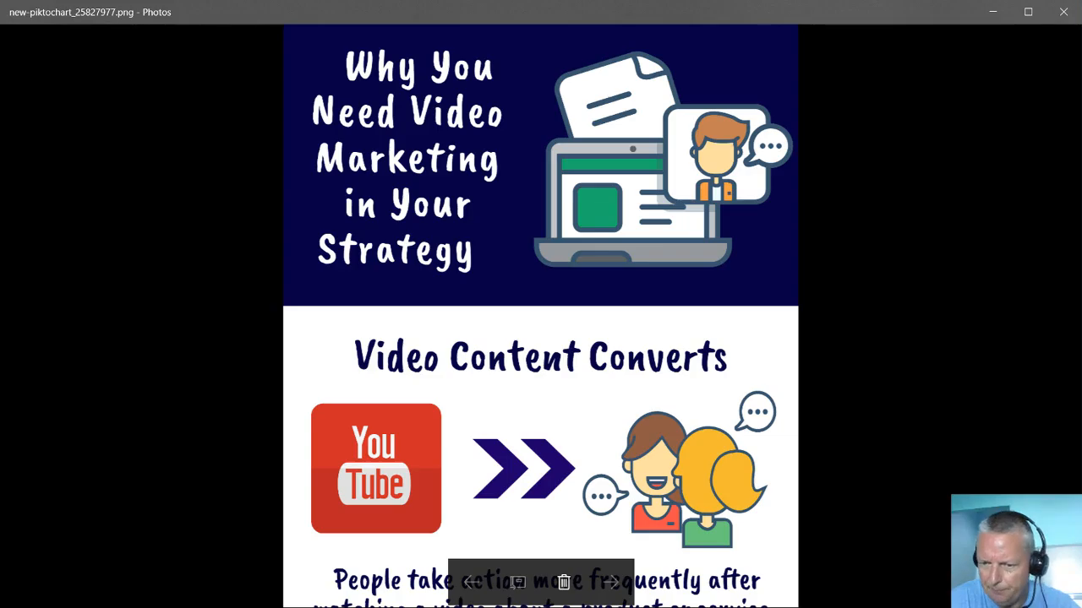
key("alt+Tab")
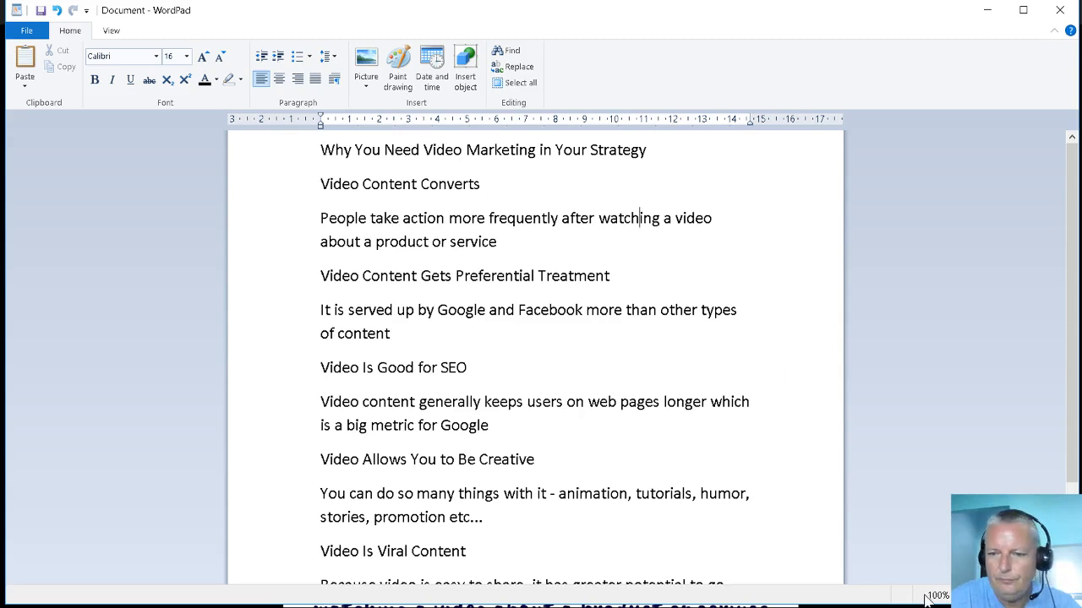
key("alt+Tab")
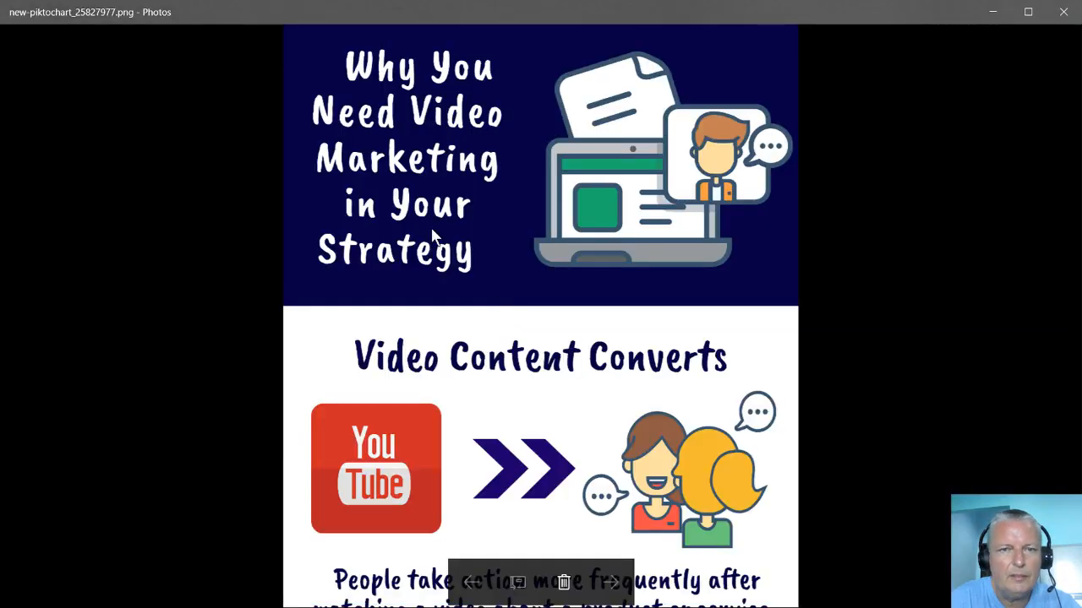
left_click(995, 13)
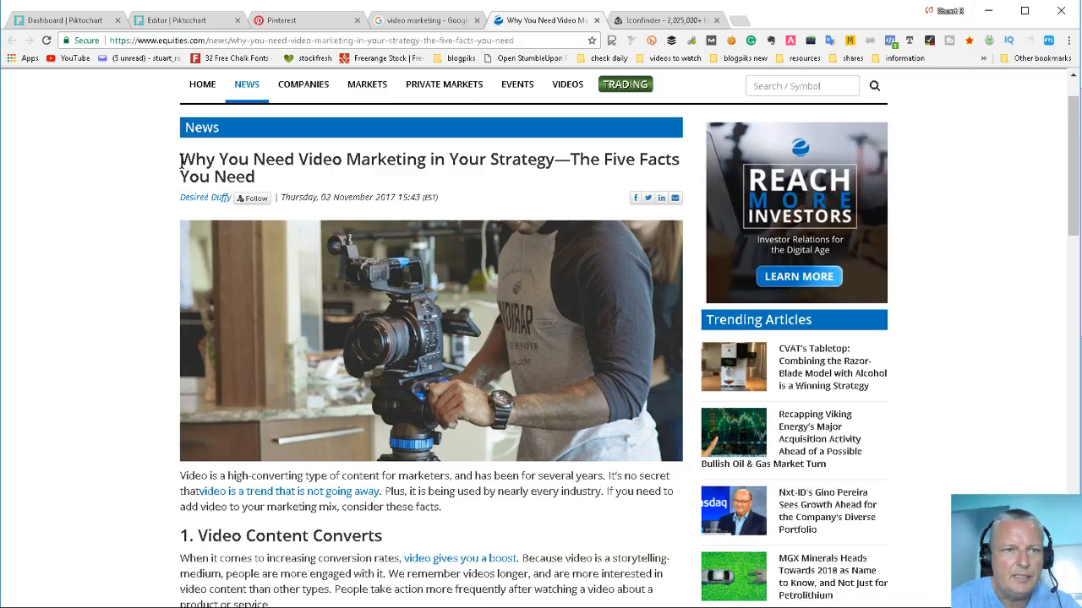
Copy "Why You Need Video Marketing in Your Strategy" from the article's headline and skim the numbered sections below it.
left_click_drag(181, 158, 554, 160)
key("ctrl+c")
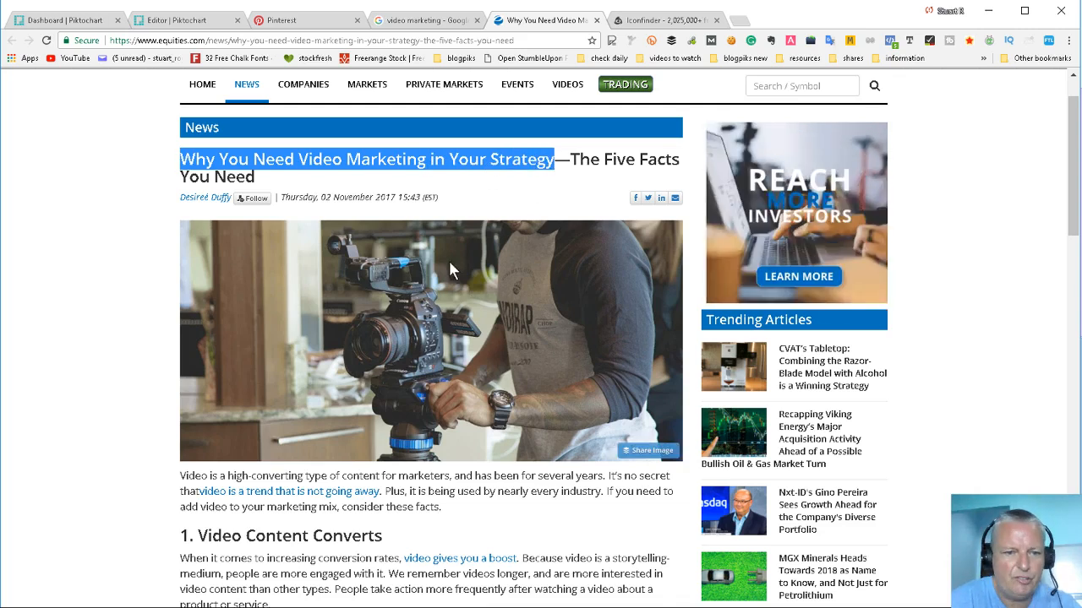
scroll(83, 422, "down", 7)
scroll(174, 365, "down", 3)
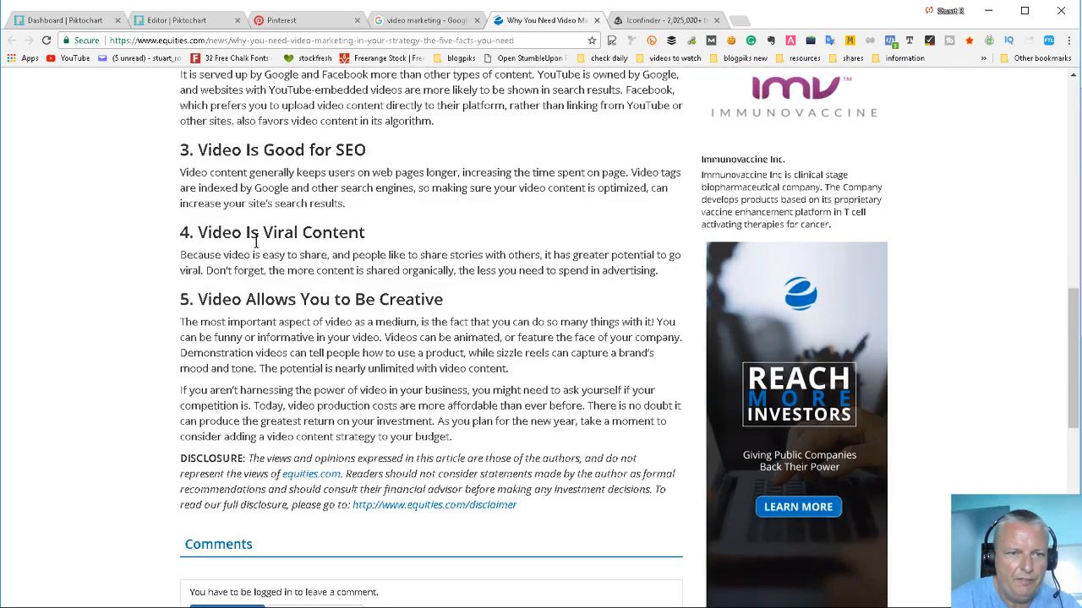
scroll(220, 203, "up", 5)
scroll(207, 499, "up", 3)
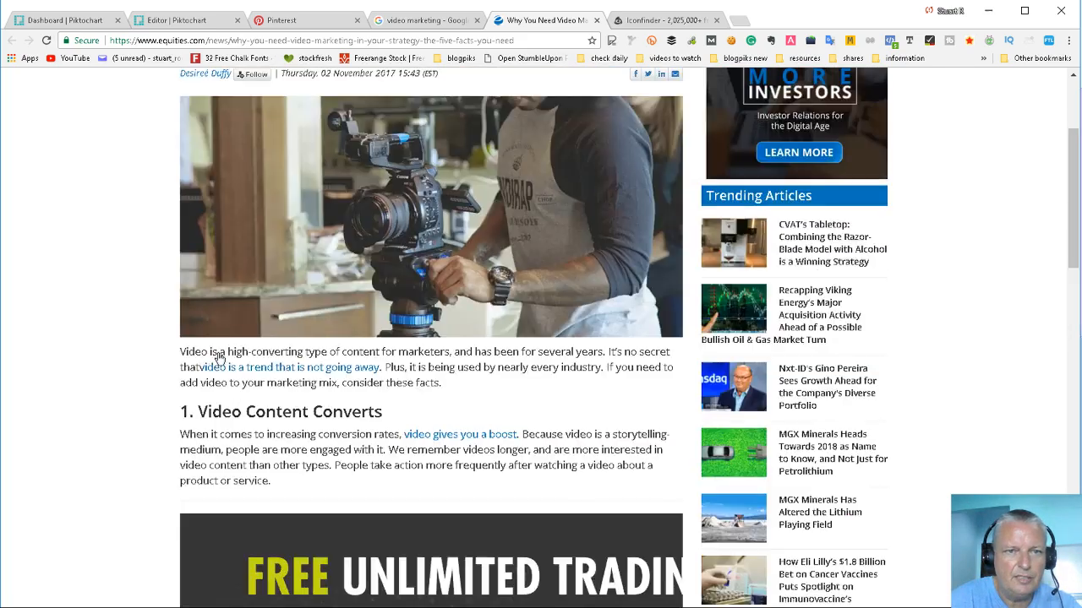
scroll(203, 464, "up", 1)
scroll(201, 447, "down", 1)
scroll(201, 447, "up", 2)
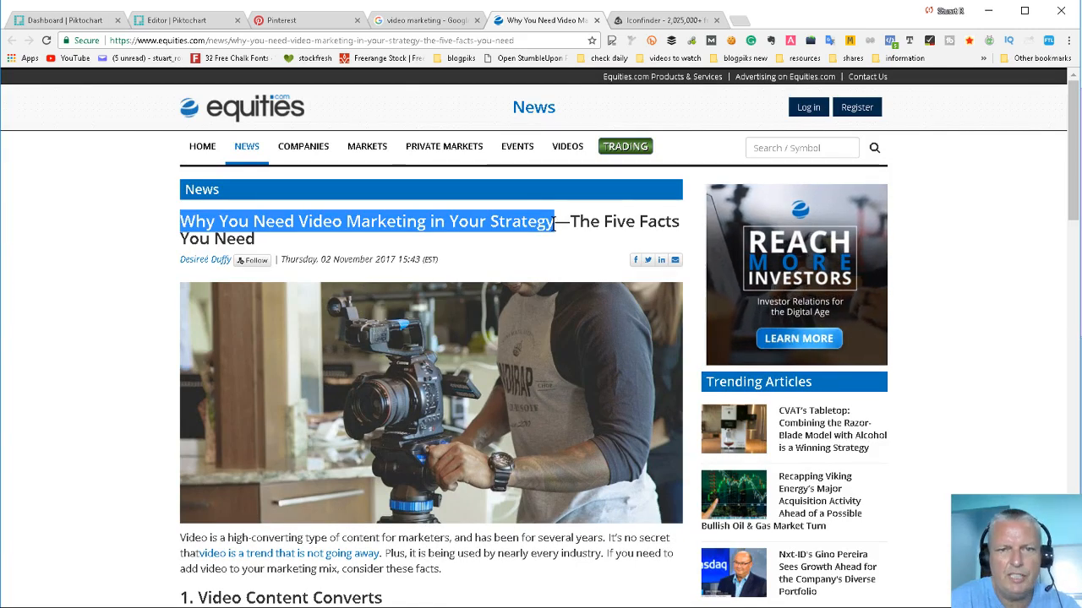
In the Piktochart editor, insert the blue "Business SHOWCASE" text frame and enlarge it to about four fifths of the block's width.
left_click(67, 21)
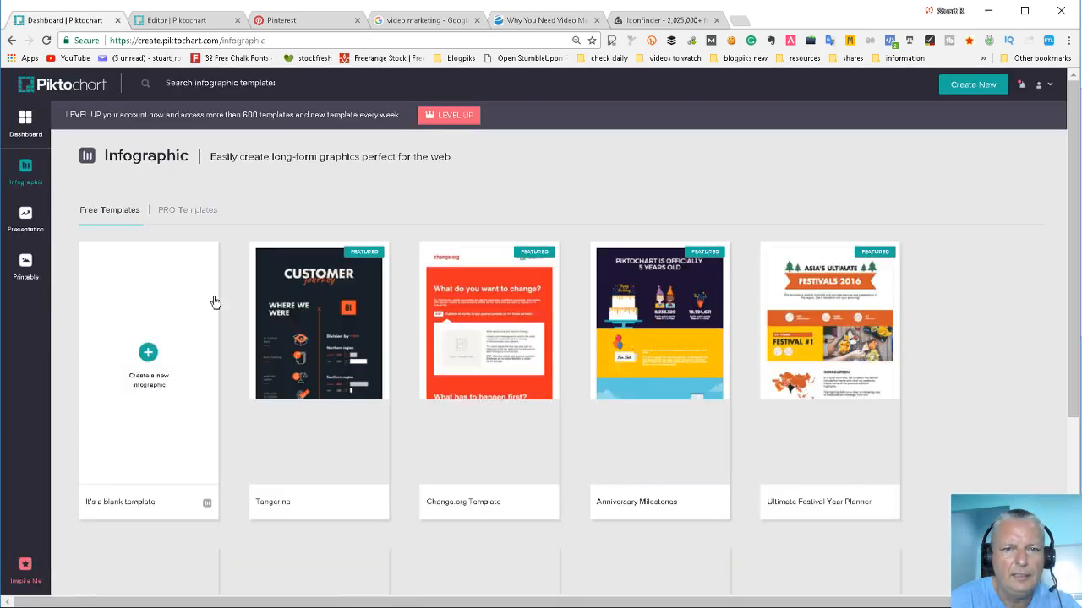
left_click(169, 24)
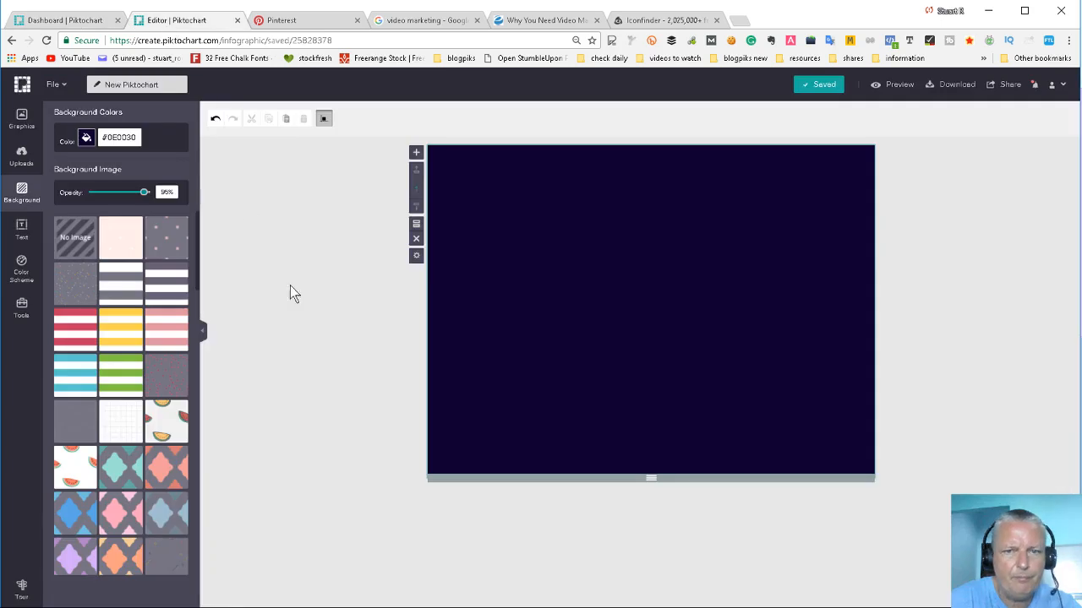
left_click(23, 235)
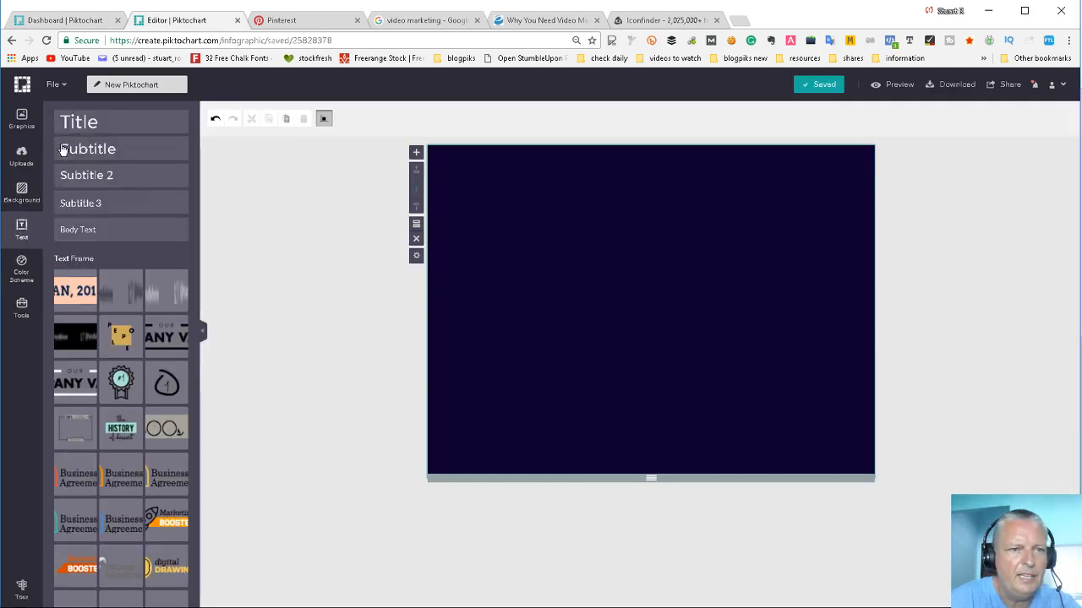
scroll(127, 406, "down", 3)
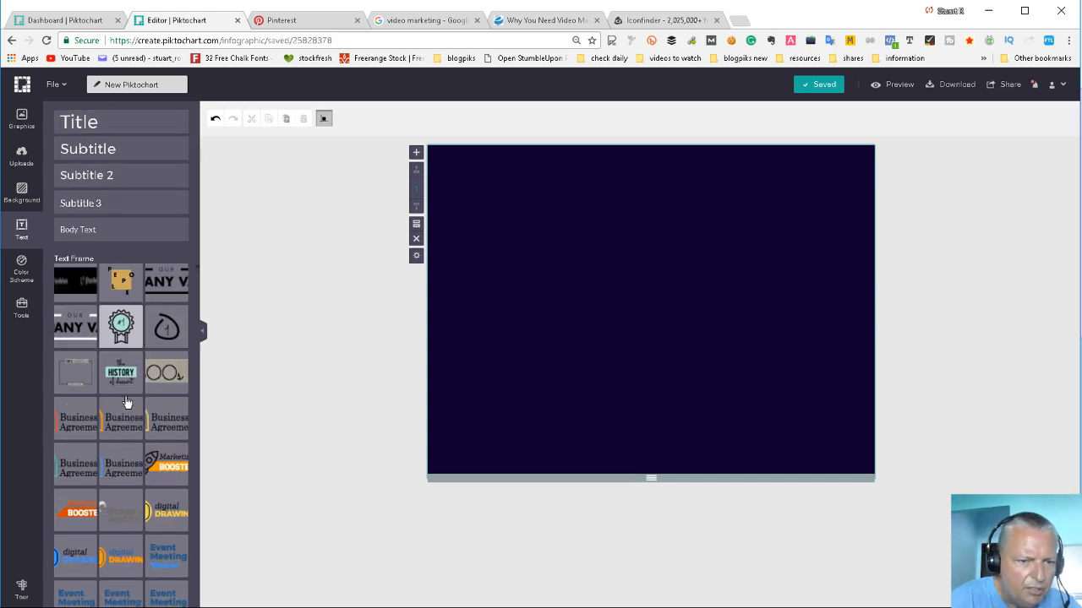
scroll(131, 501, "down", 5)
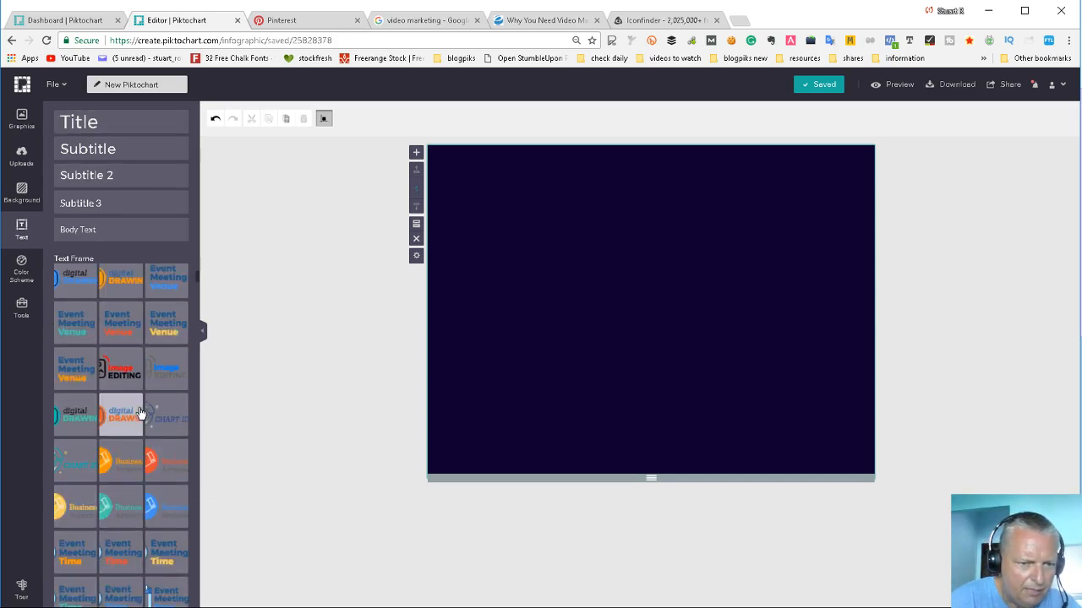
scroll(135, 530, "down", 3)
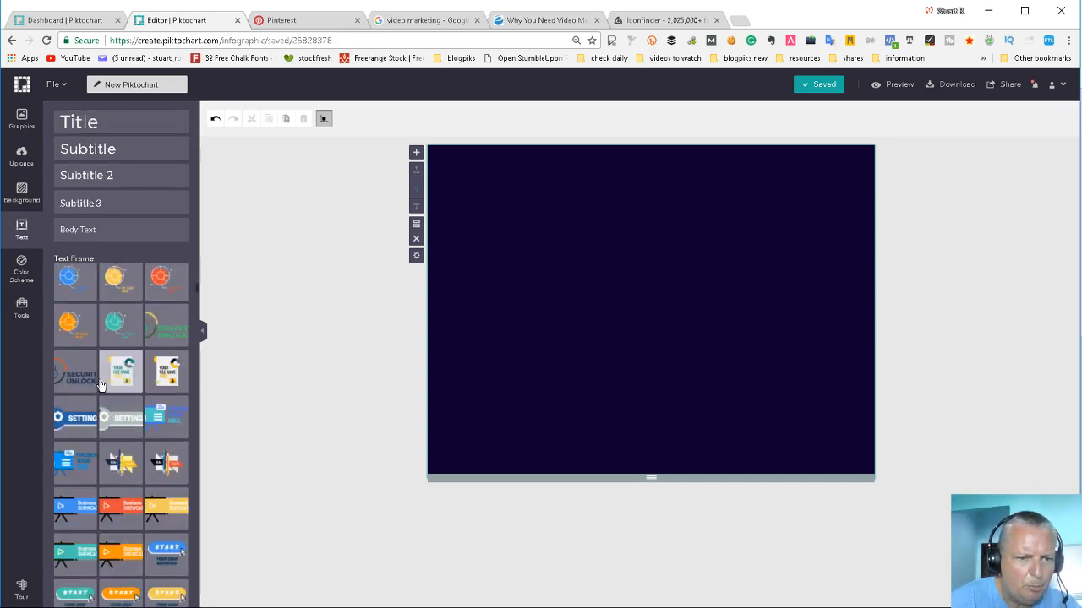
scroll(120, 367, "down", 1)
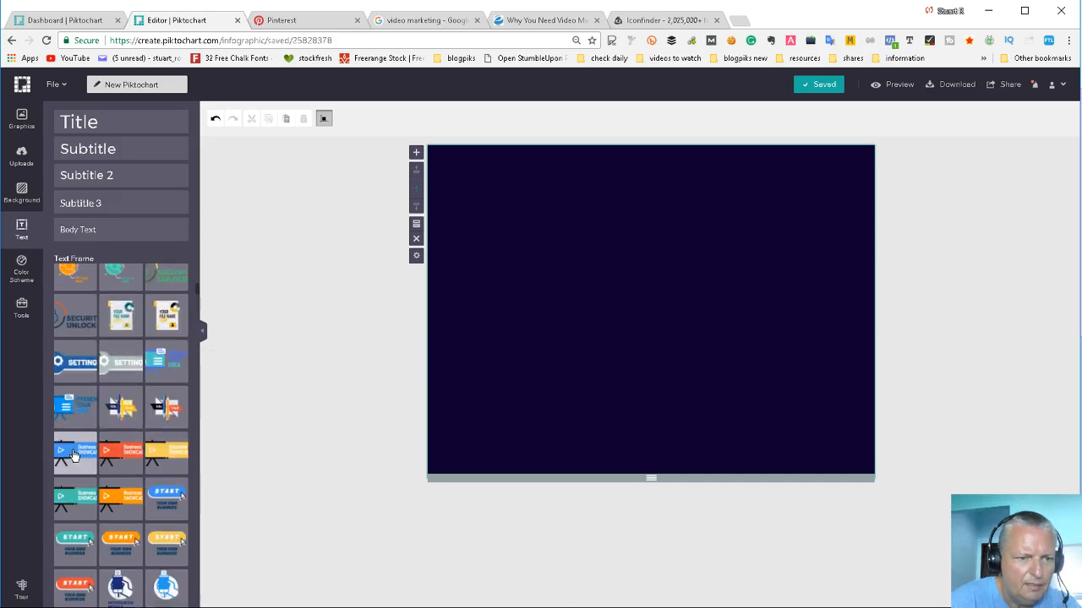
mouse_move(84, 454)
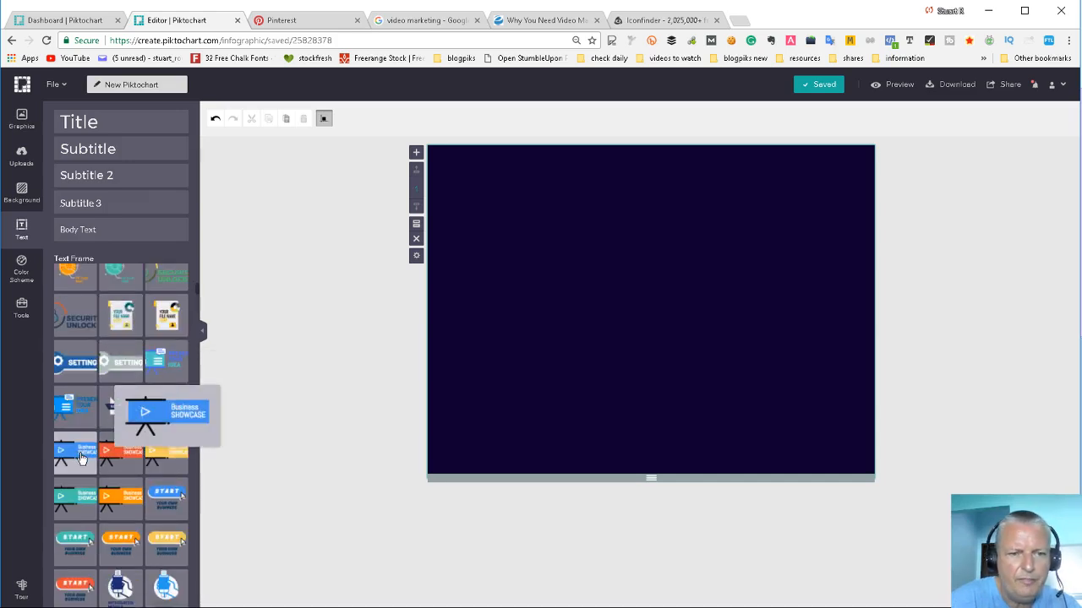
left_click(82, 457)
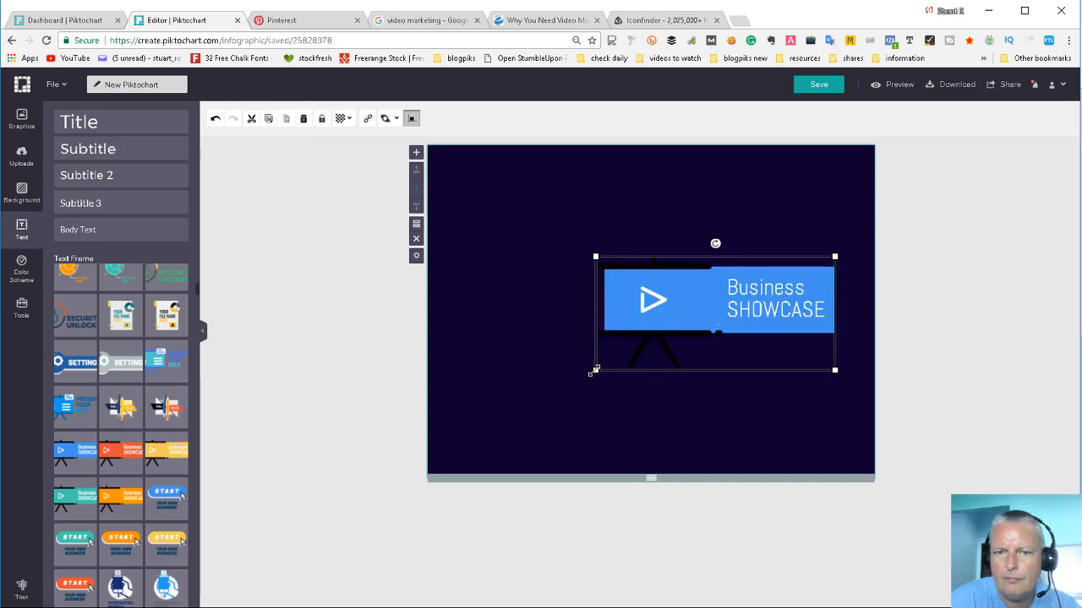
left_click_drag(592, 370, 466, 370)
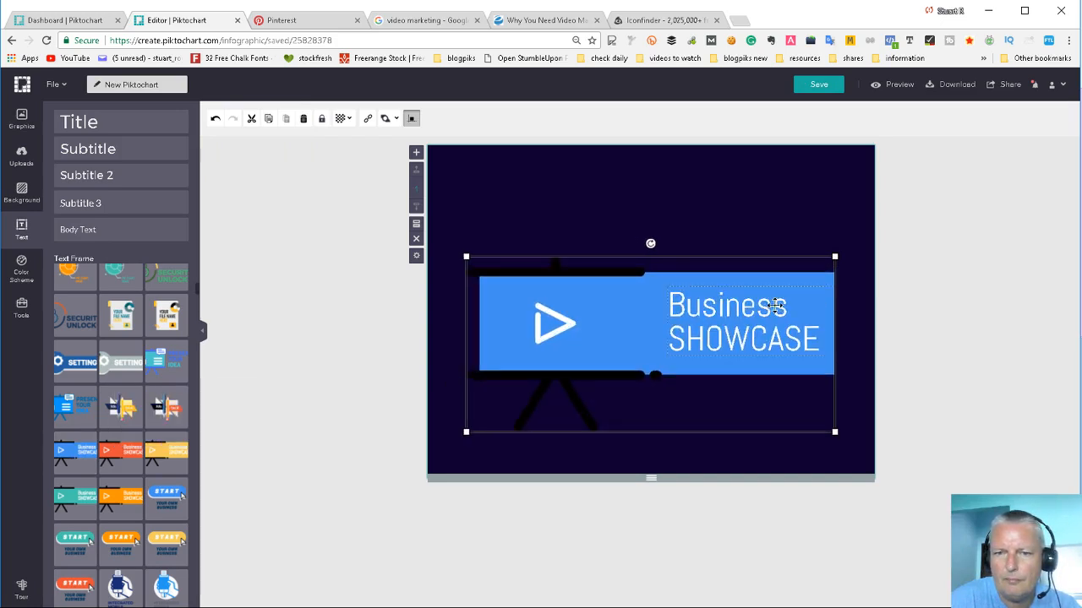
Replace the frame's "Business SHOWCASE" text with the copied headline "Why You Need Video Marketing in Your Strategy".
left_click(708, 301)
left_click_drag(666, 289, 823, 344)
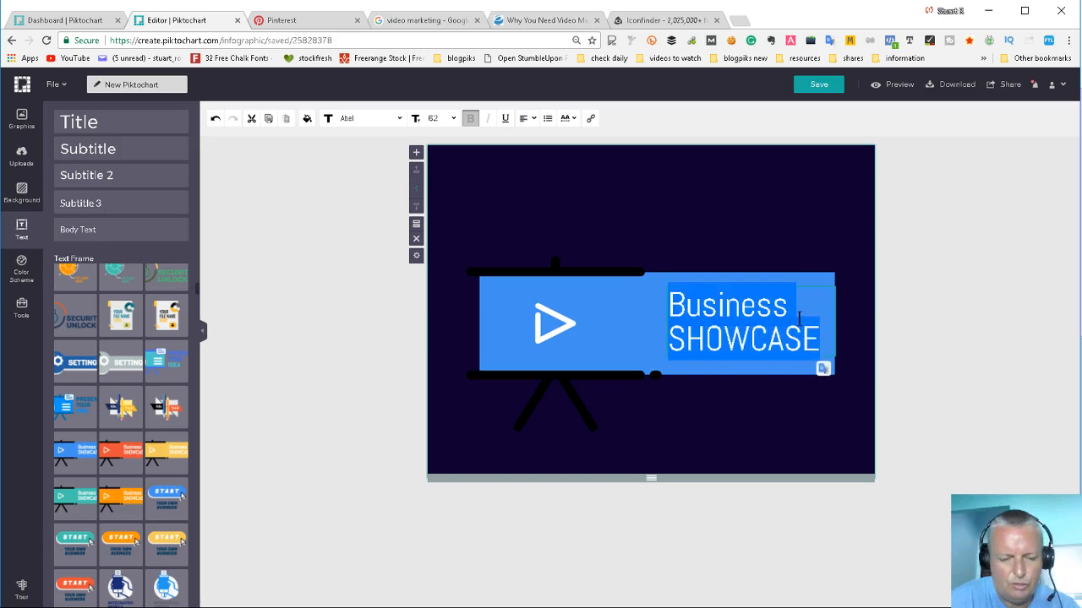
key("ctrl+v")
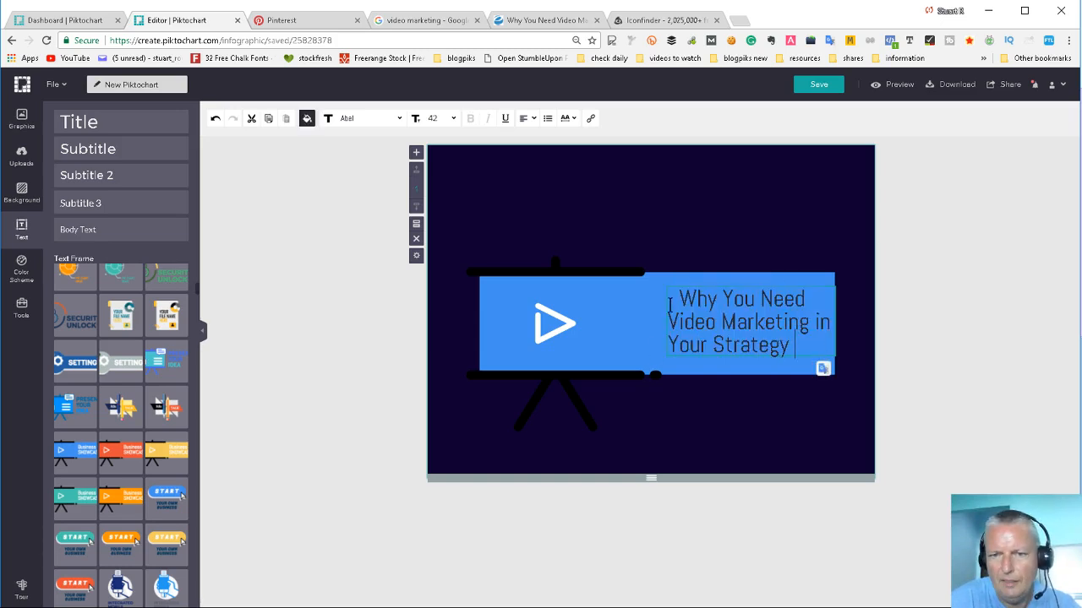
Recolour the headline "Why You Need Video Marketing in Your Strategy" black.
left_click_drag(668, 300, 820, 346)
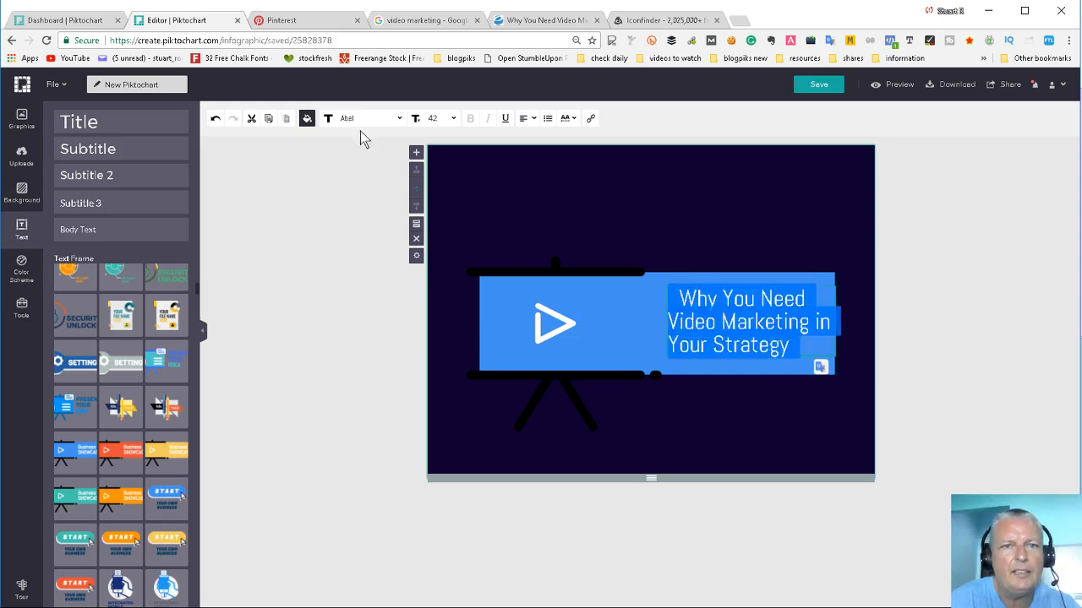
left_click(307, 119)
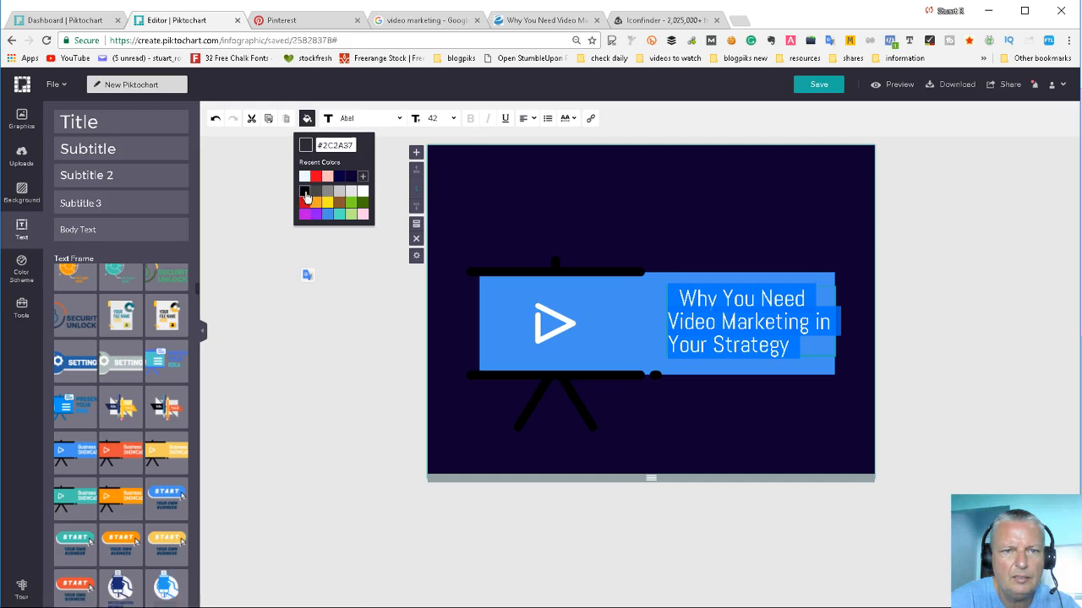
left_click(305, 196)
Move the headline frame up near the block's upper edge and shorten the block by about a third to fit.
left_click(555, 298)
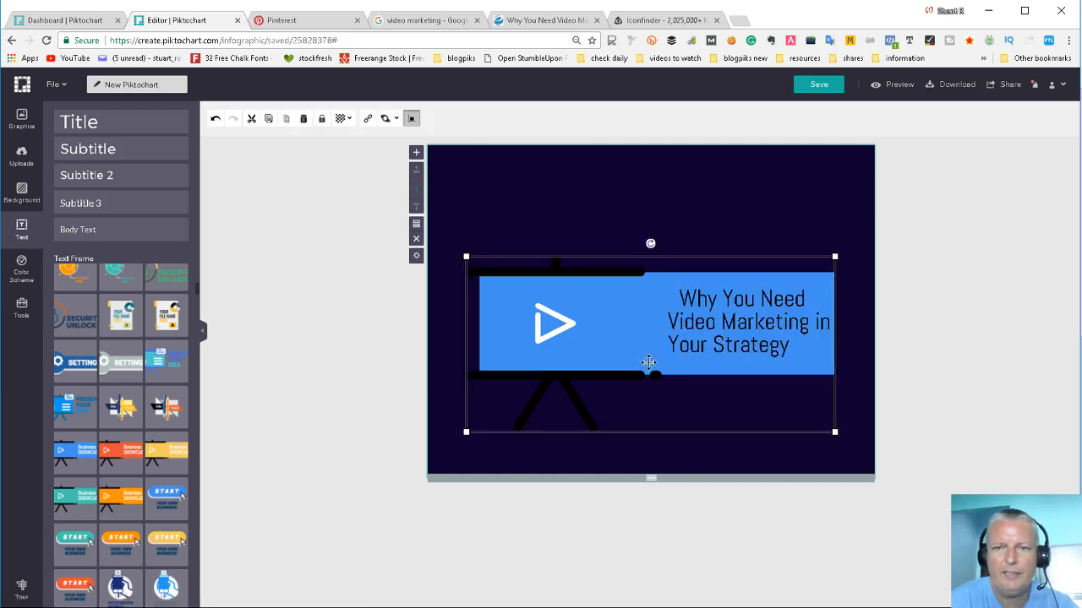
left_click_drag(592, 382, 598, 290)
left_click_drag(651, 478, 654, 375)
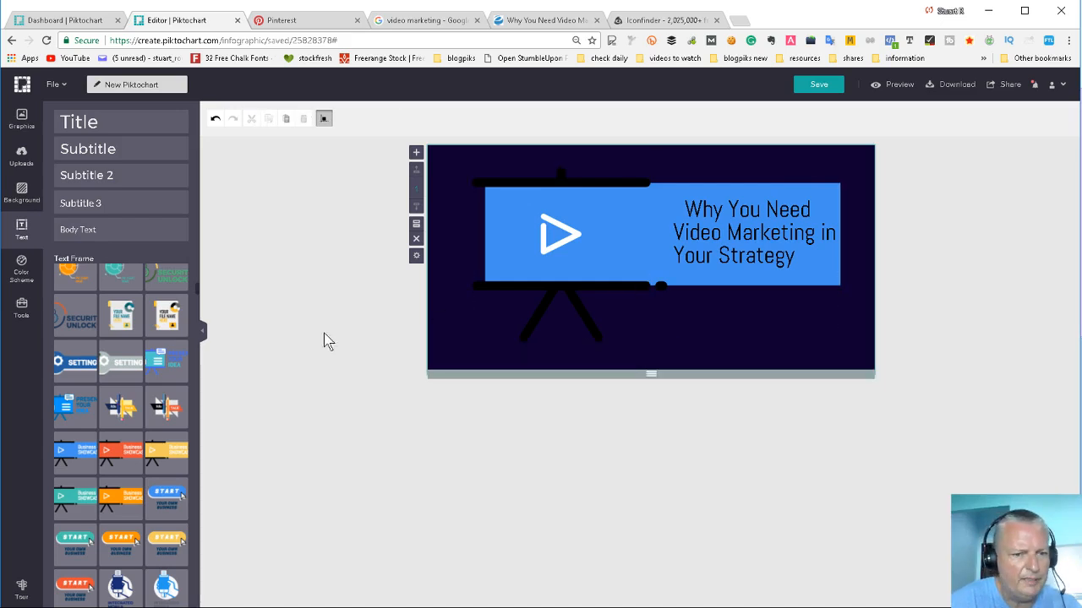
scroll(125, 467, "down", 5)
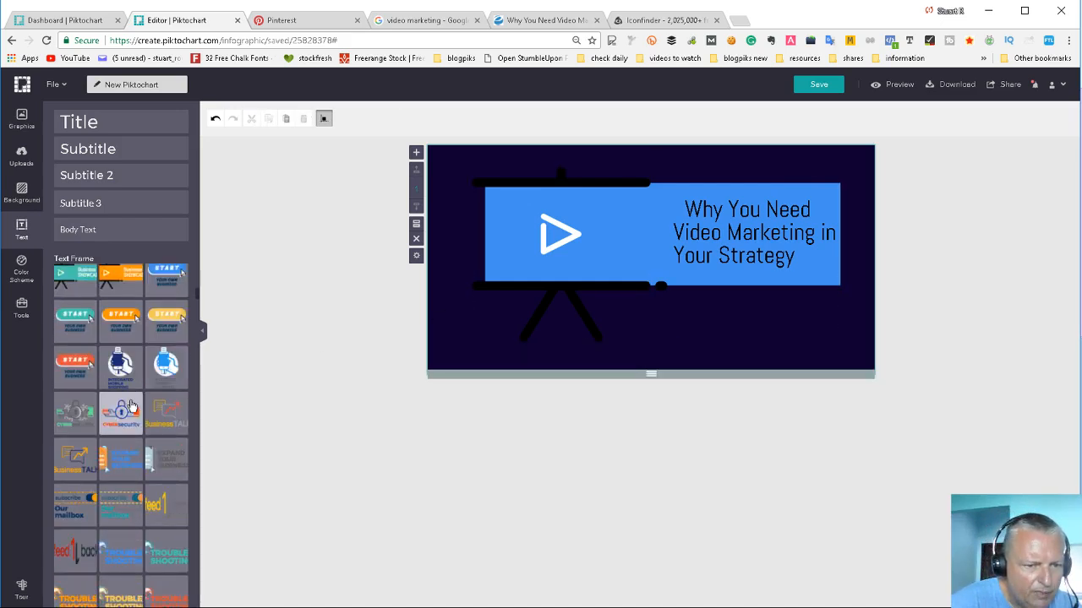
scroll(125, 466, "down", 10)
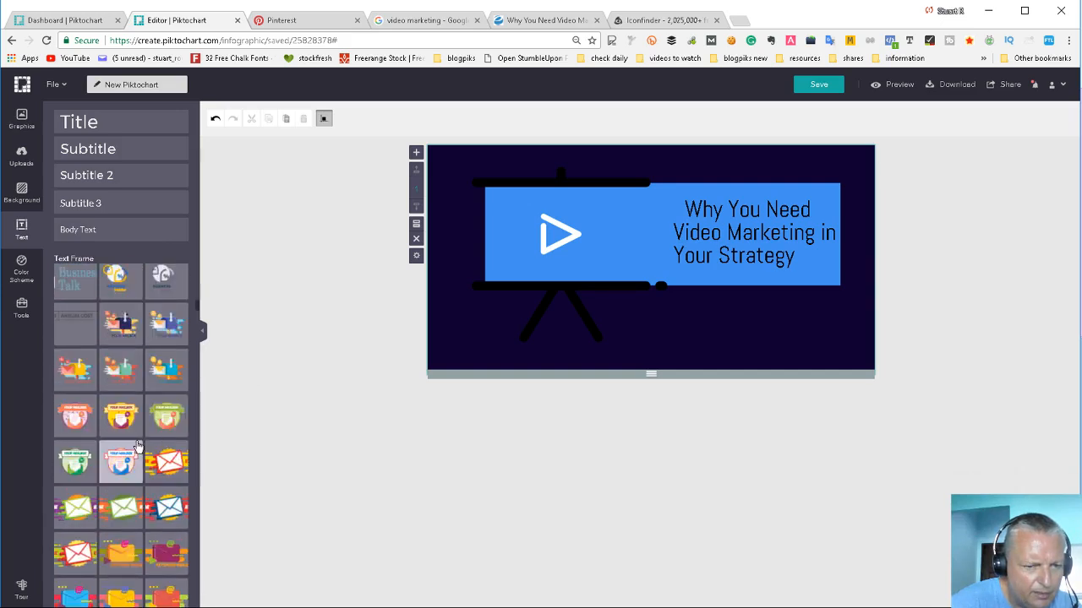
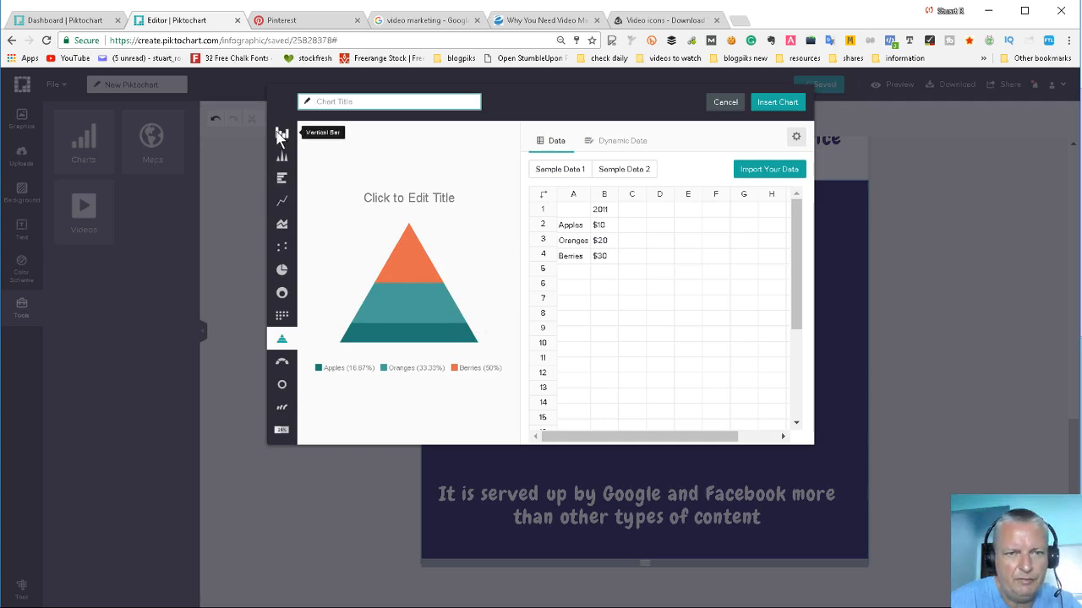
Preview the triangular bar and Horizontal Bar chart types and choose the pyramid chart.
left_click(282, 155)
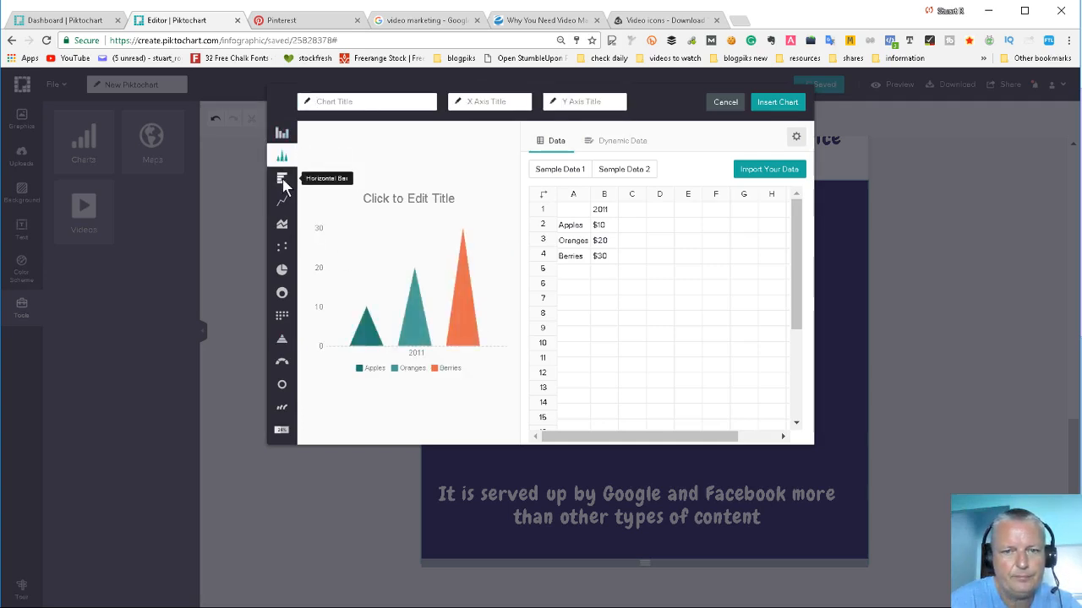
left_click(282, 181)
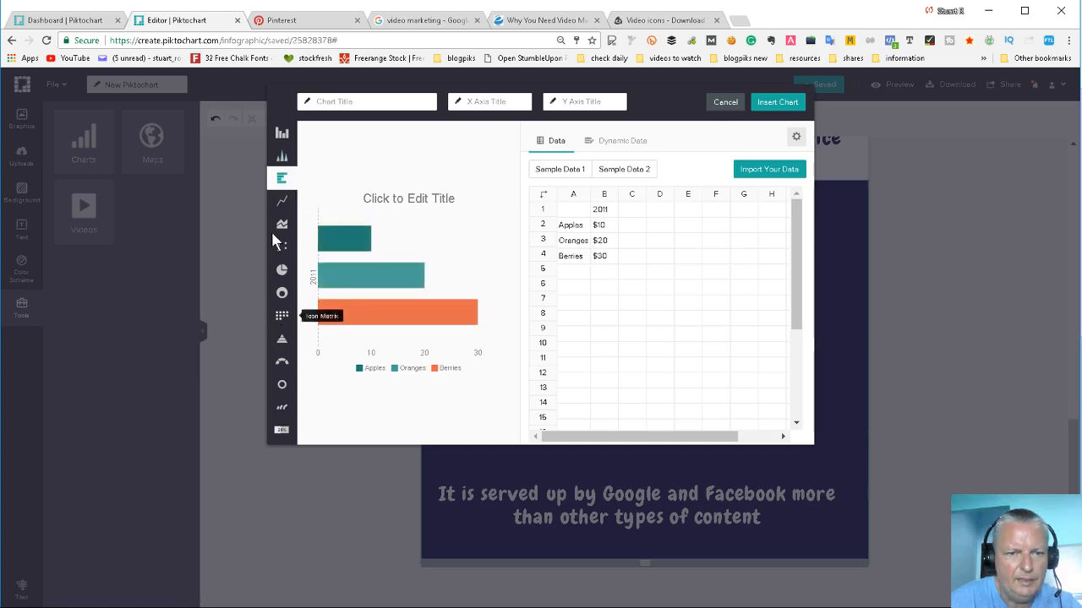
left_click(282, 338)
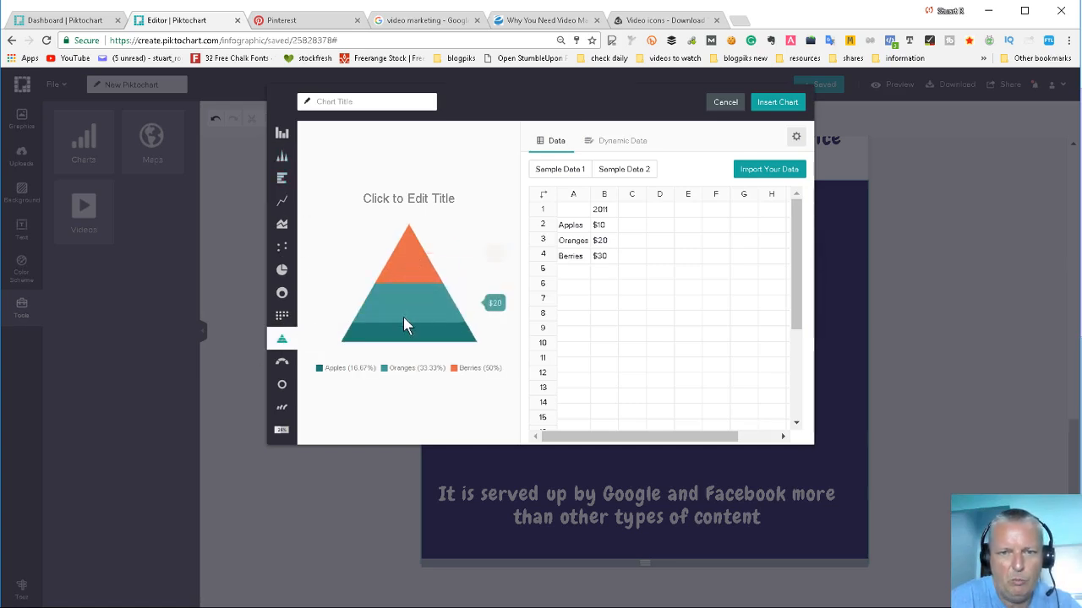
Clear the Berries value from the pyramid chart's data and turn off the chart legend.
left_click(610, 256)
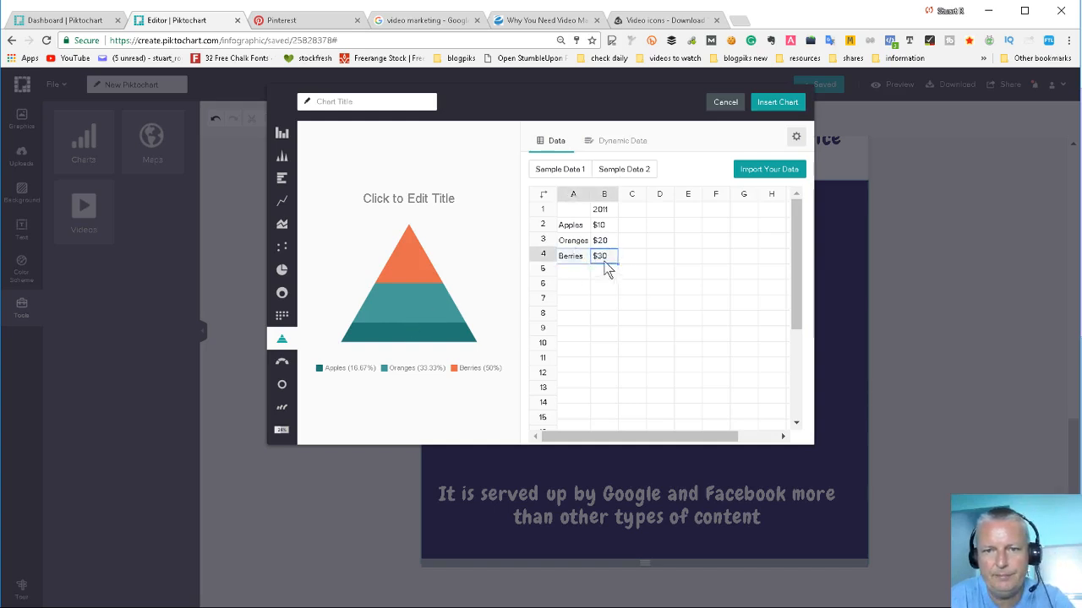
double_click(602, 256)
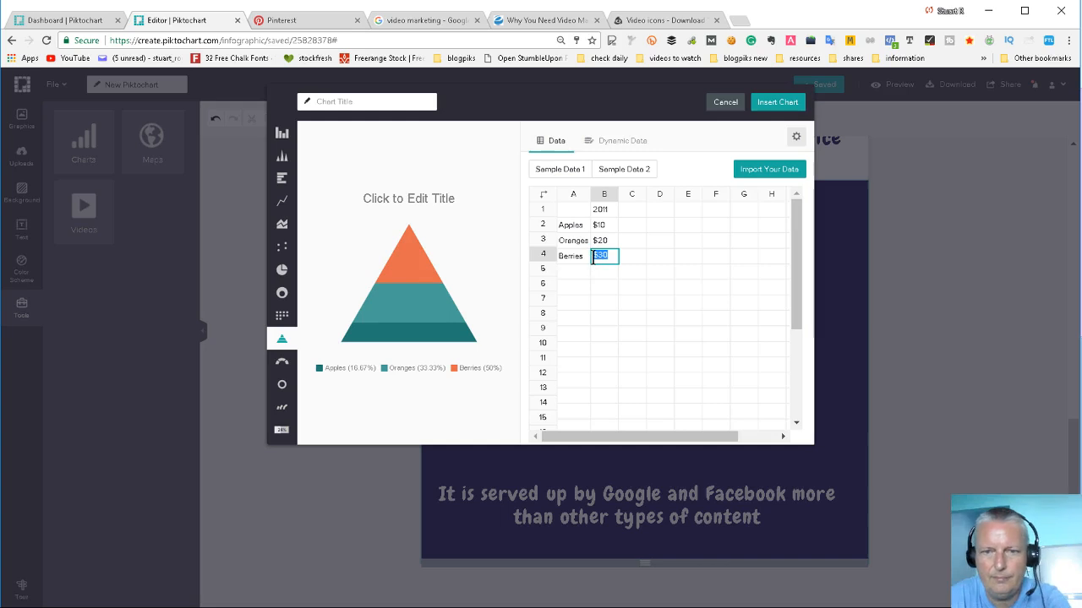
left_click(630, 241)
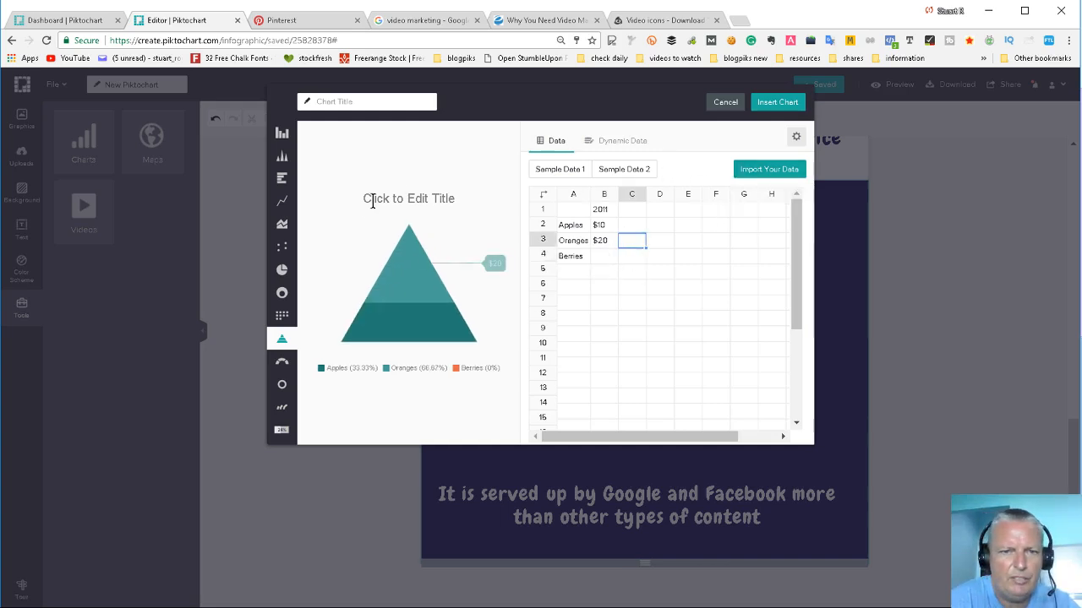
left_click(796, 136)
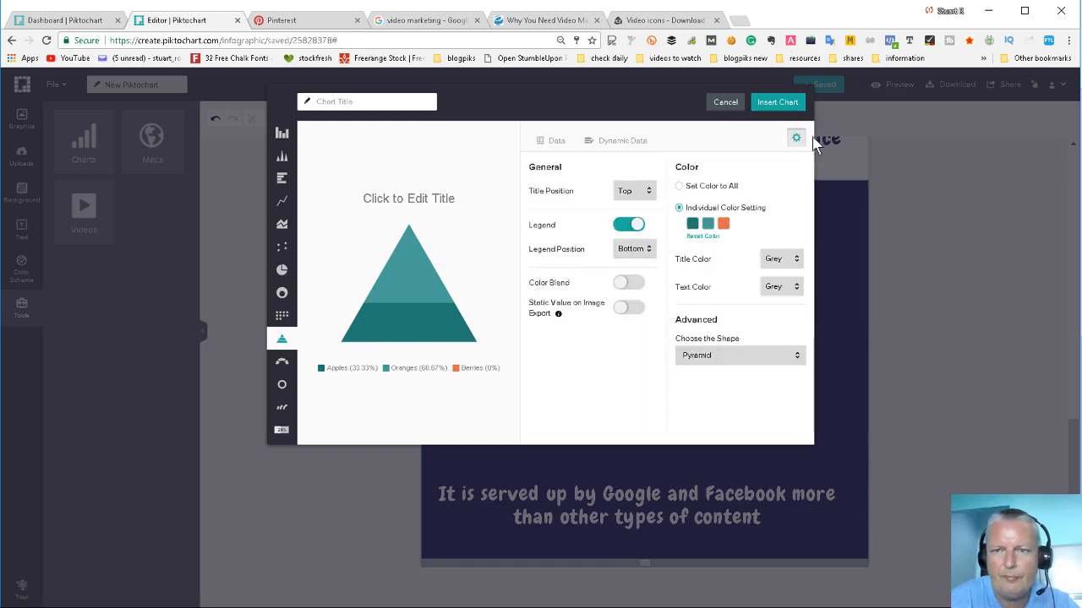
left_click(634, 227)
mouse_move(377, 302)
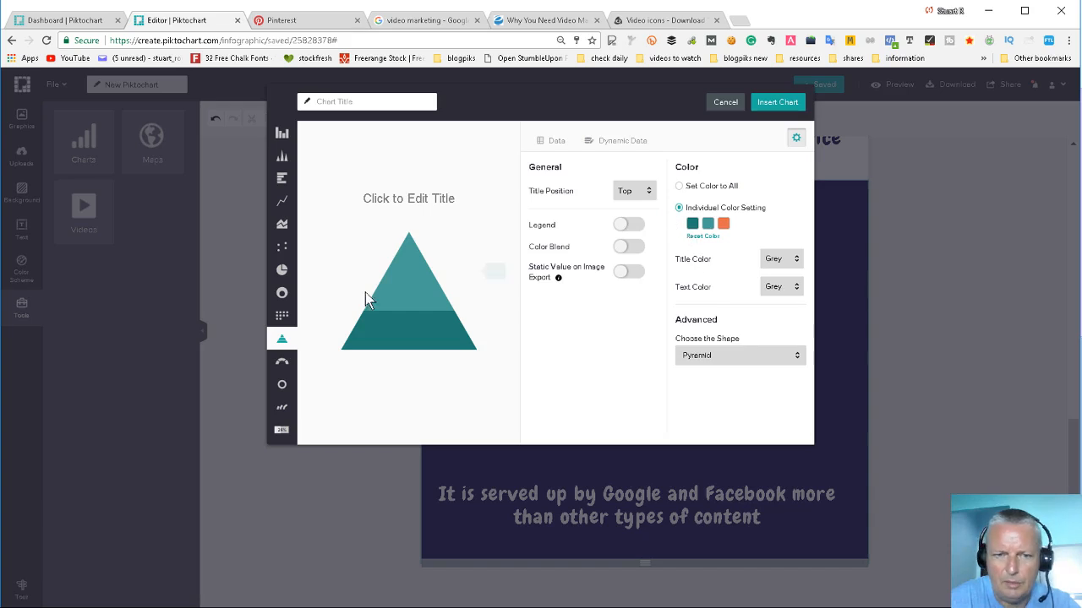
Try $3 as the Oranges value in the chart data, and settle on $5.
left_click(556, 142)
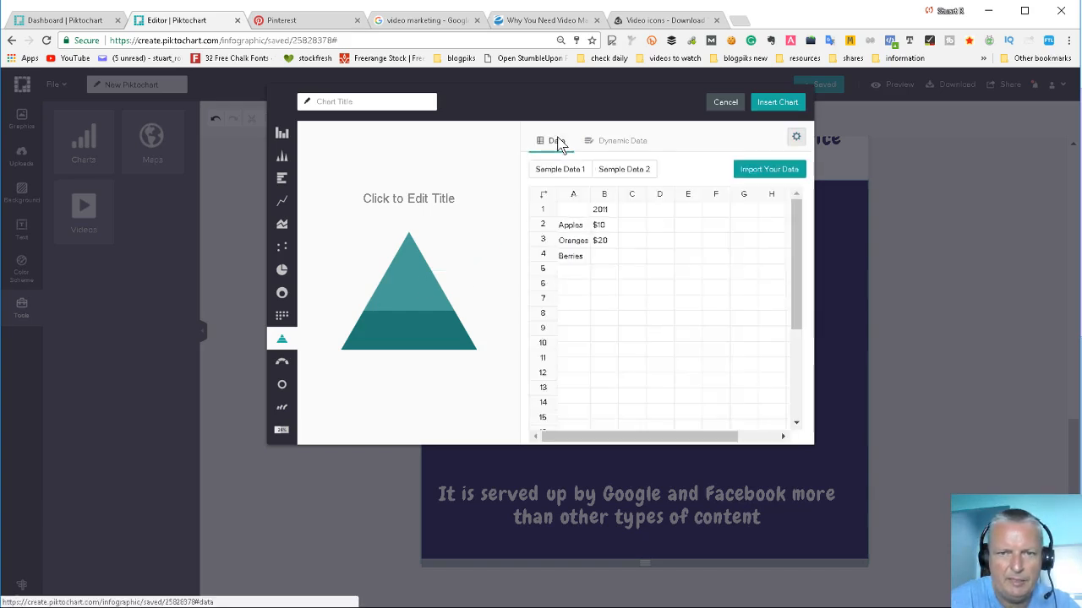
left_click(602, 240)
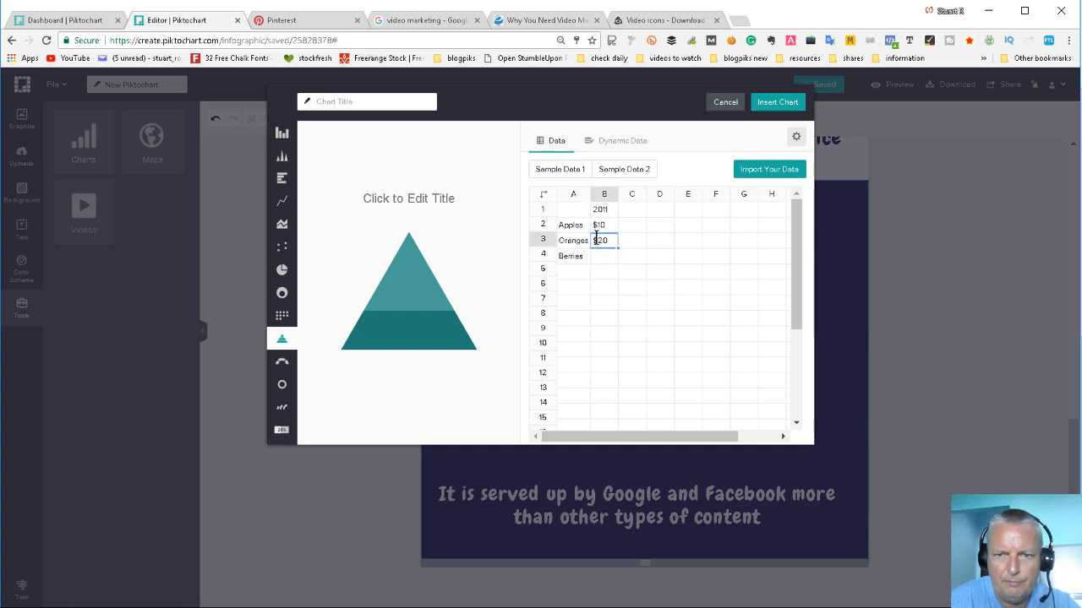
type("$3")
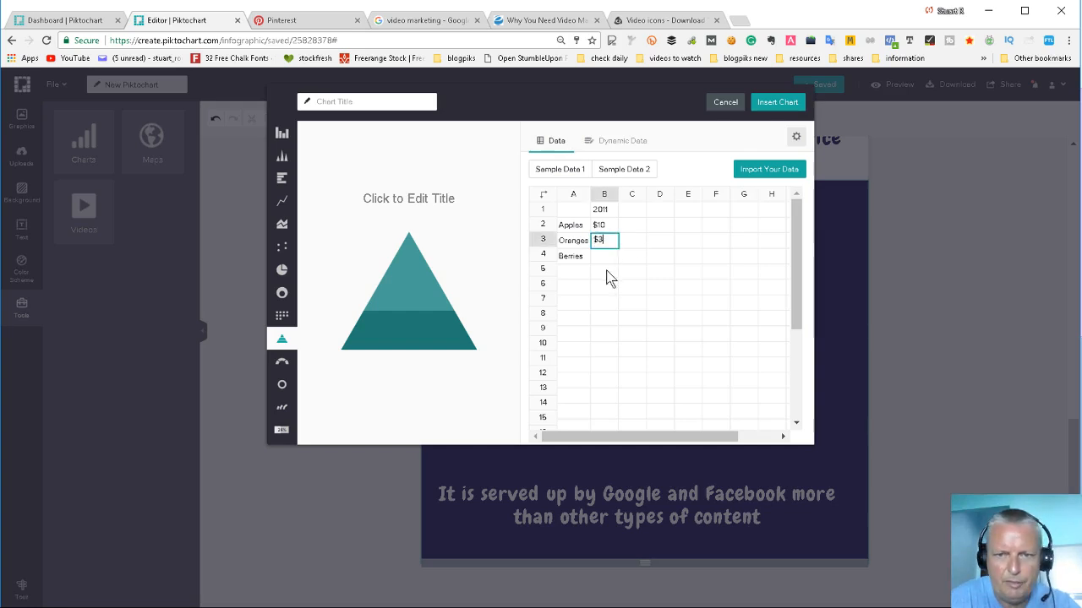
left_click(606, 271)
double_click(608, 240)
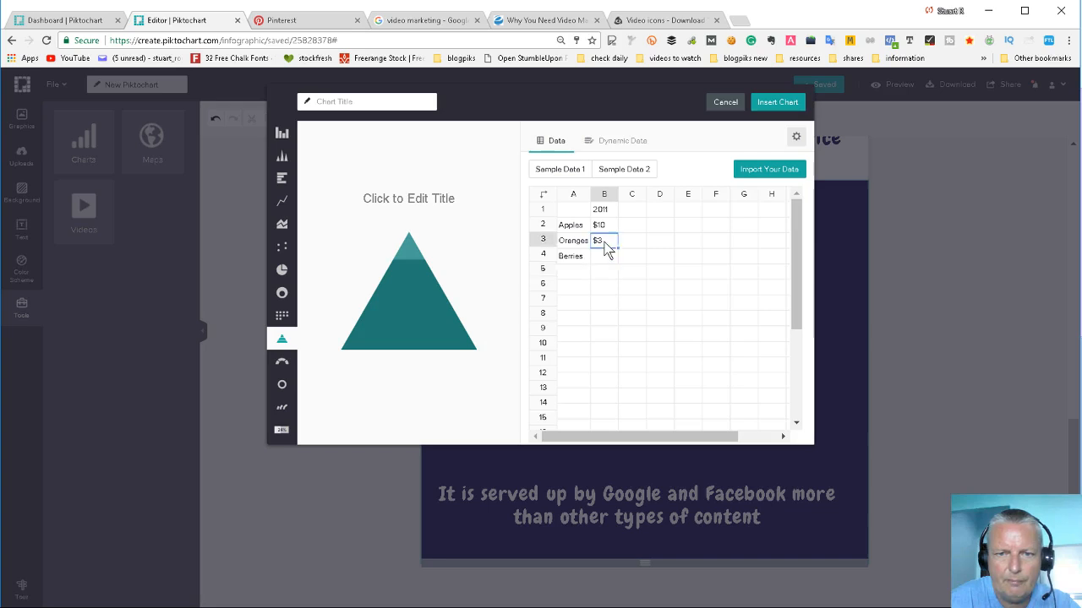
type("5")
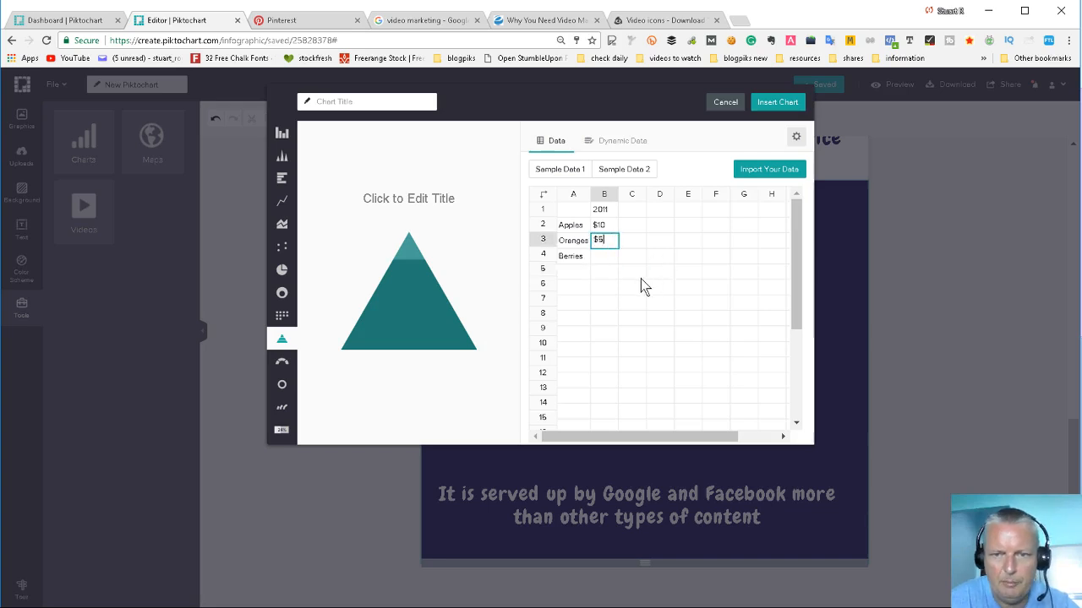
left_click(635, 273)
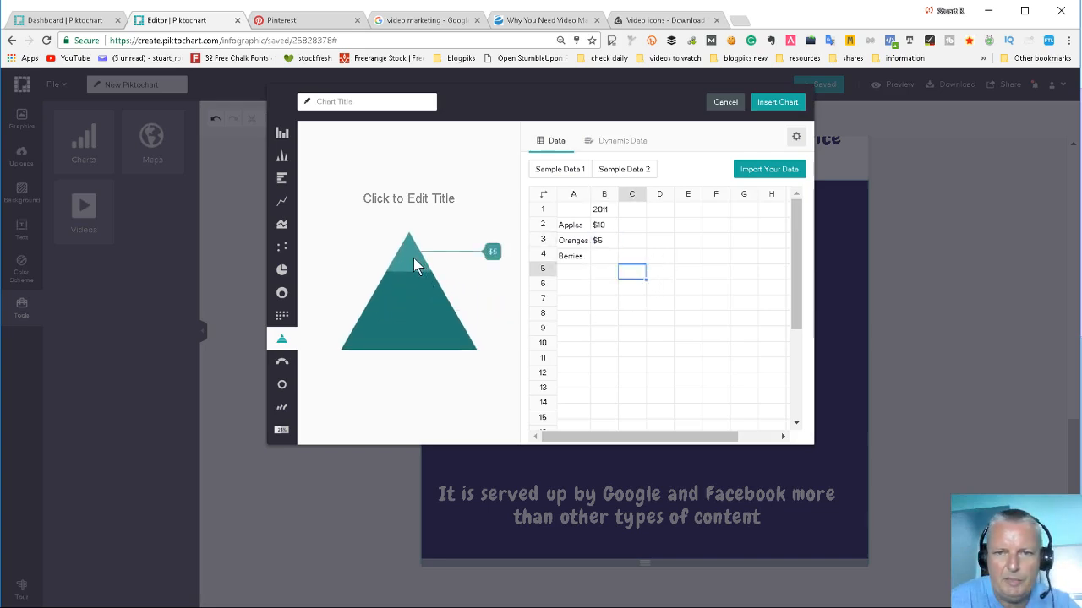
Colour the pyramid's upper Oranges section red (#FF001F) and its lower Apples section white (#FFFFFF).
left_click(795, 138)
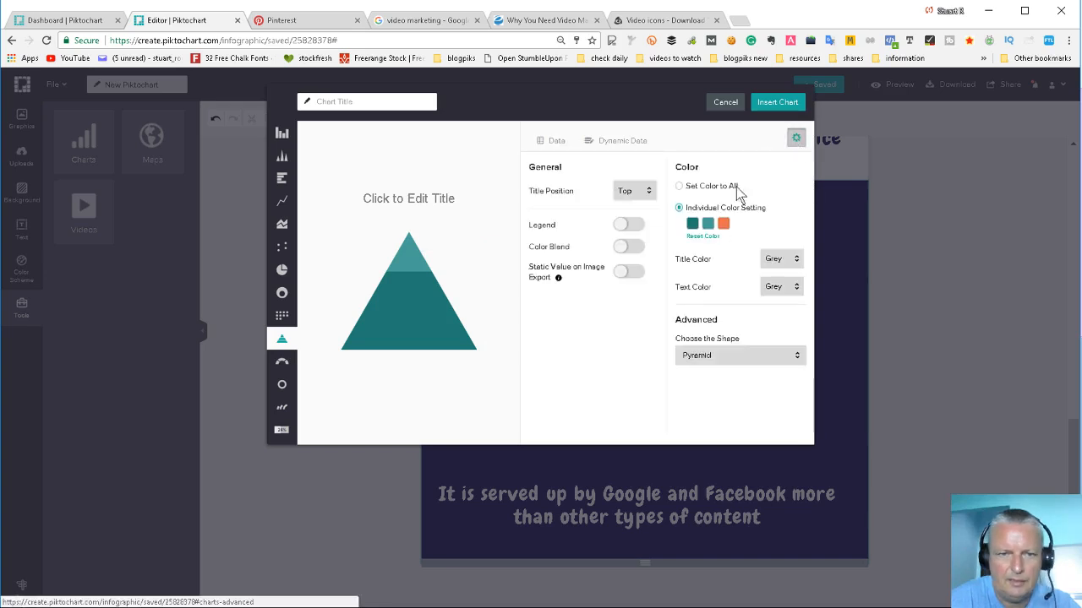
left_click(708, 225)
left_click(725, 278)
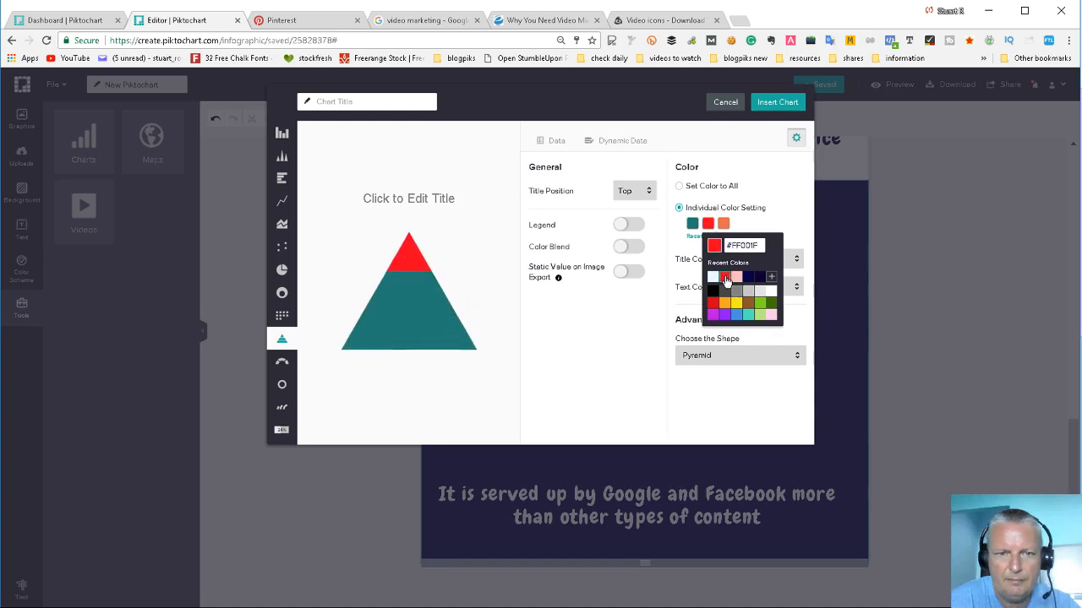
left_click(692, 226)
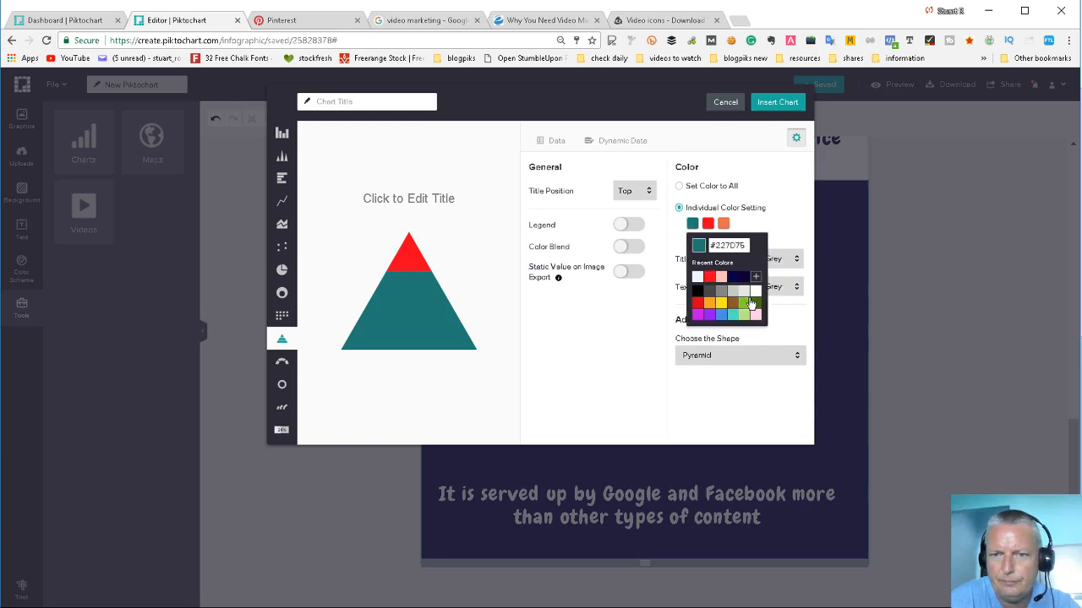
left_click(756, 292)
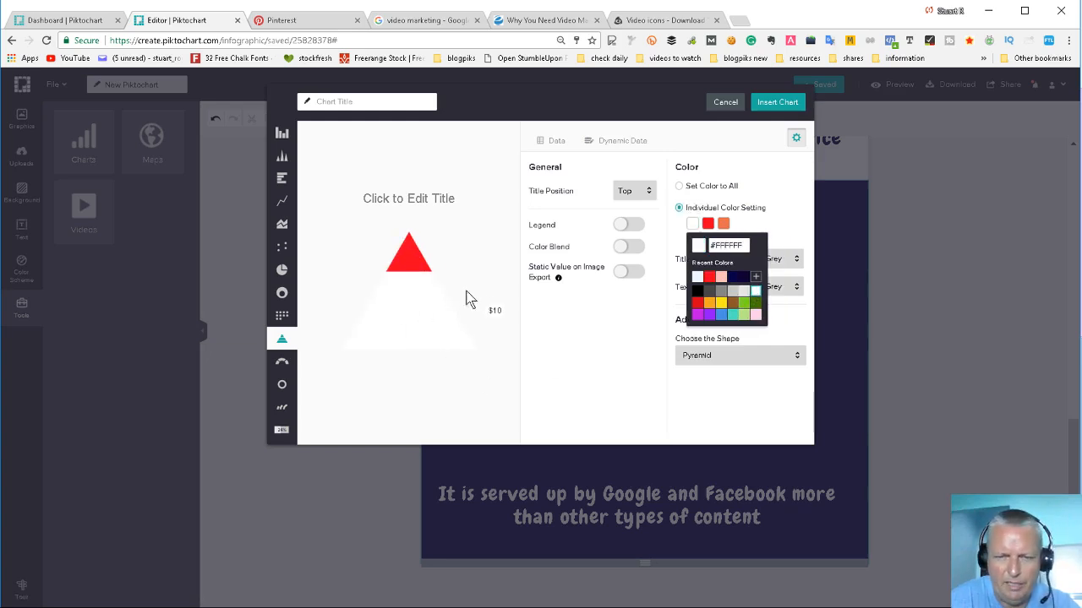
left_click_drag(550, 267, 556, 267)
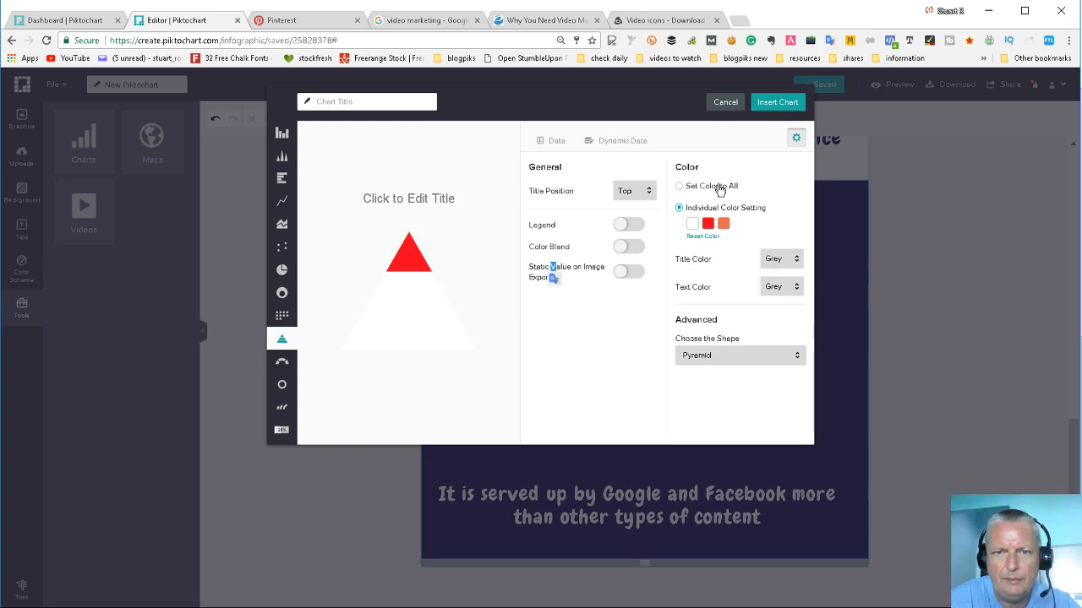
Insert the pyramid chart and centre it between the "Video Content Gets Preferential Treatment" heading and the text below.
left_click(772, 103)
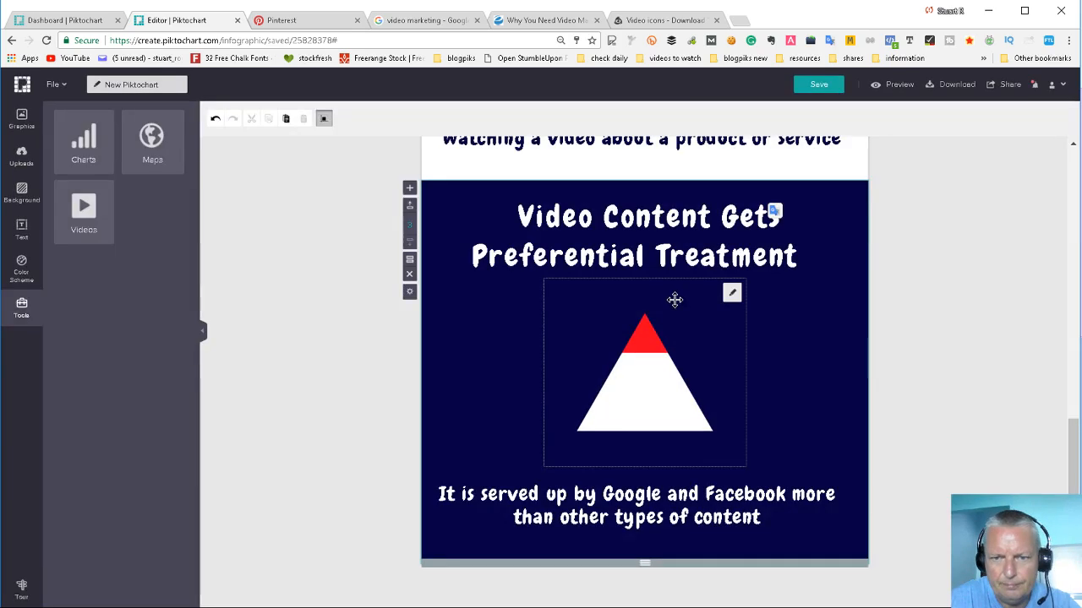
left_click_drag(640, 375, 627, 374)
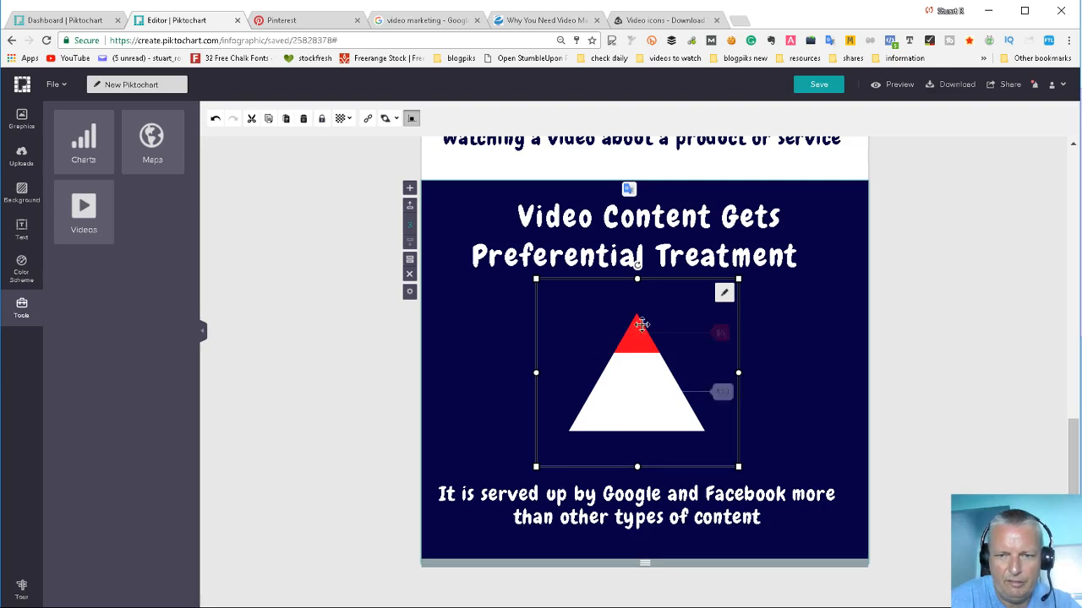
left_click_drag(649, 379, 653, 375)
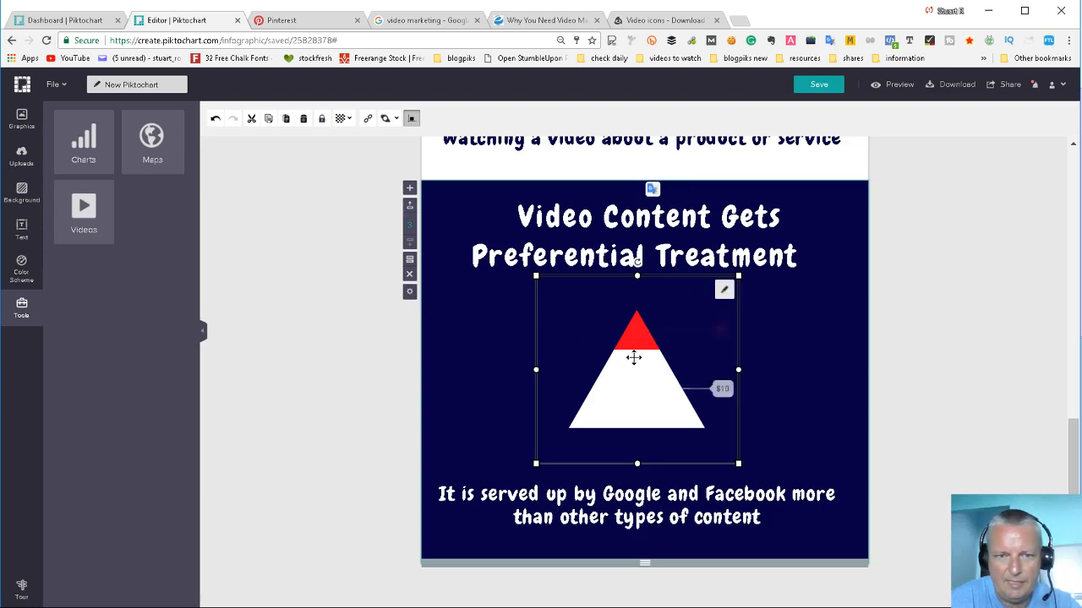
left_click(409, 293)
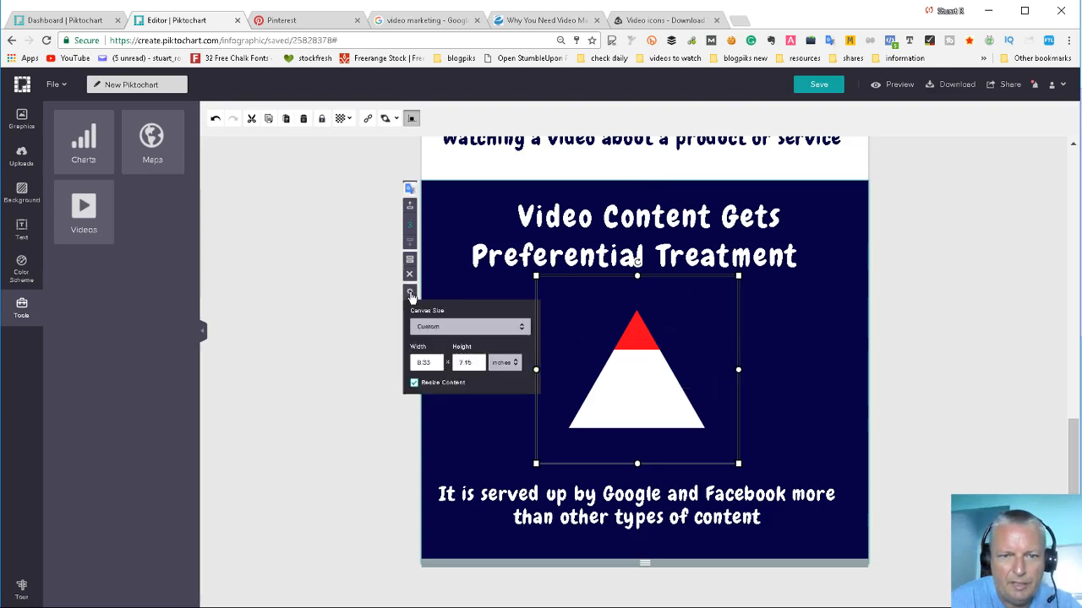
left_click(382, 302)
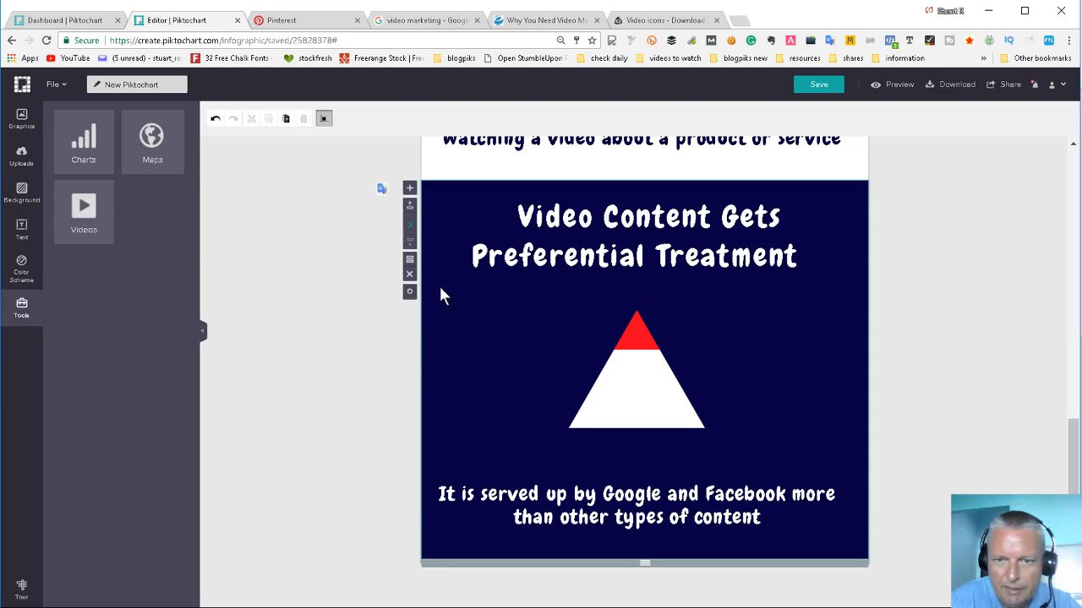
left_click(618, 347)
left_click(724, 290)
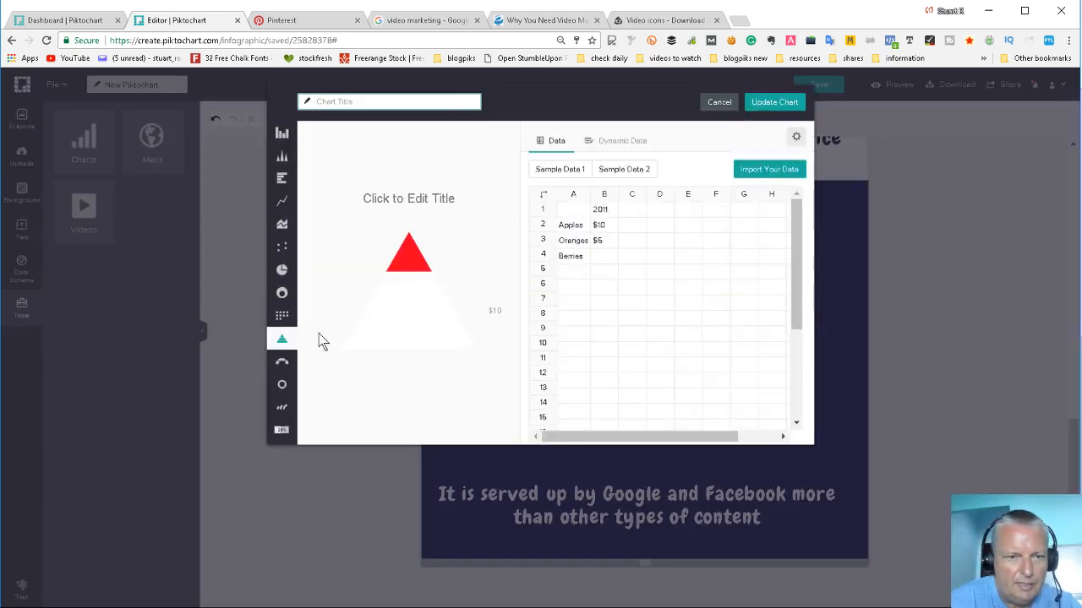
left_click(282, 318)
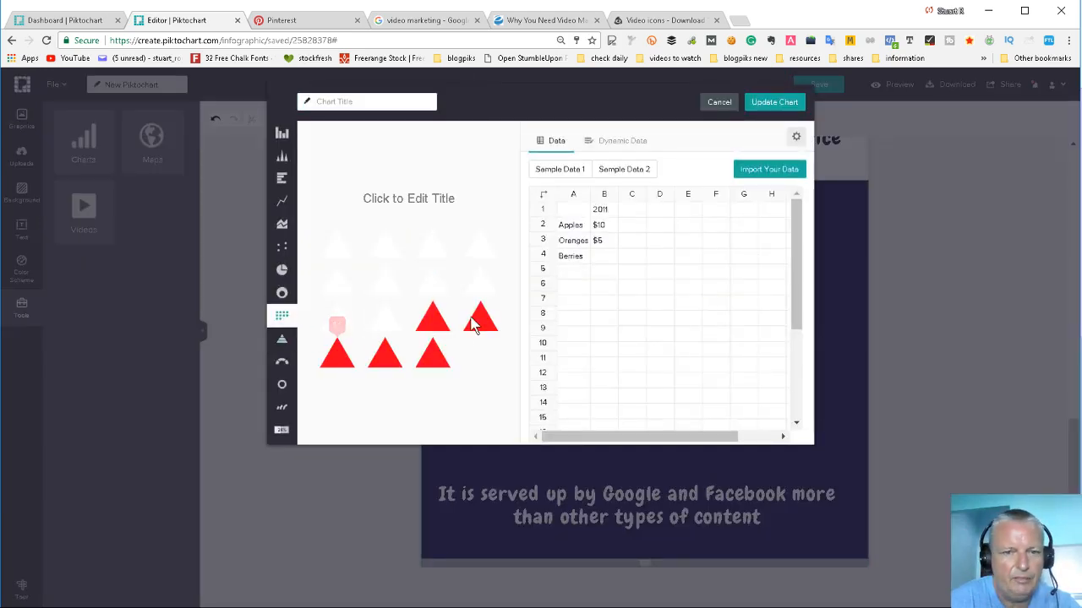
left_click(603, 257)
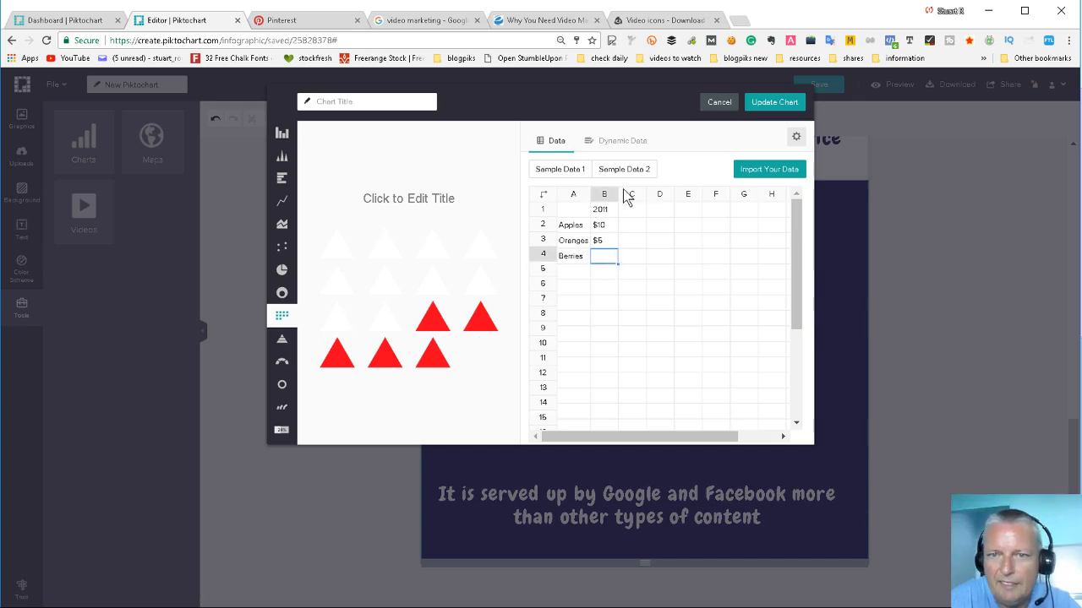
left_click(796, 136)
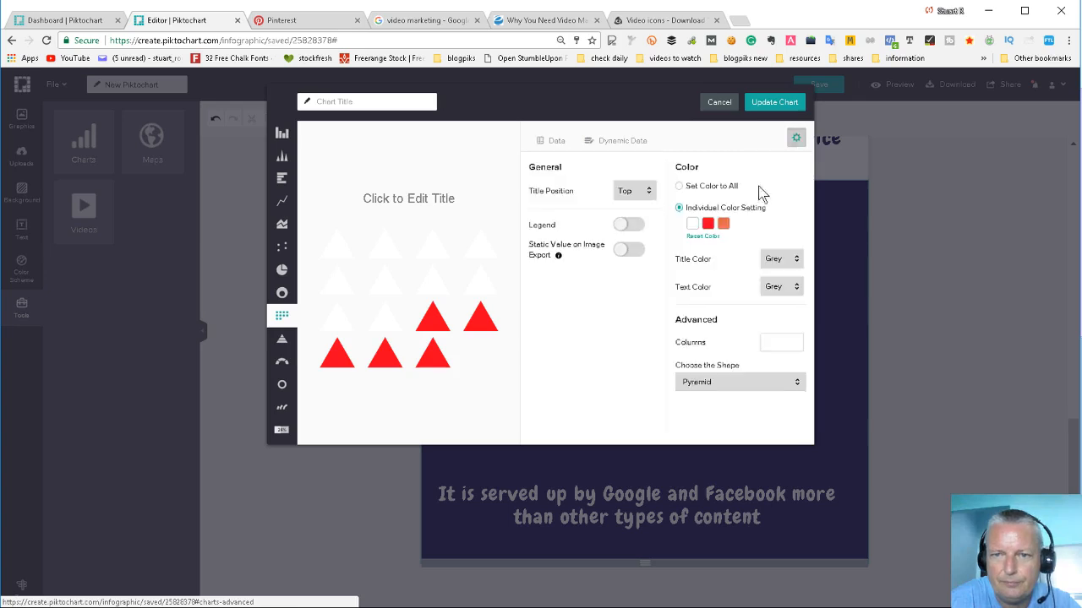
left_click(691, 224)
left_click(719, 303)
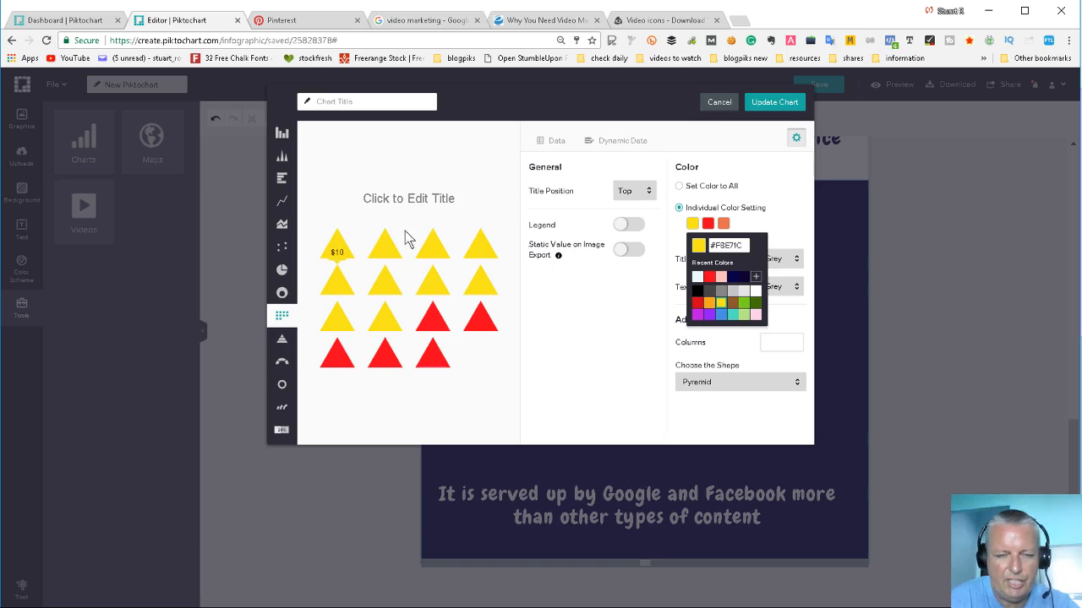
left_click(747, 382)
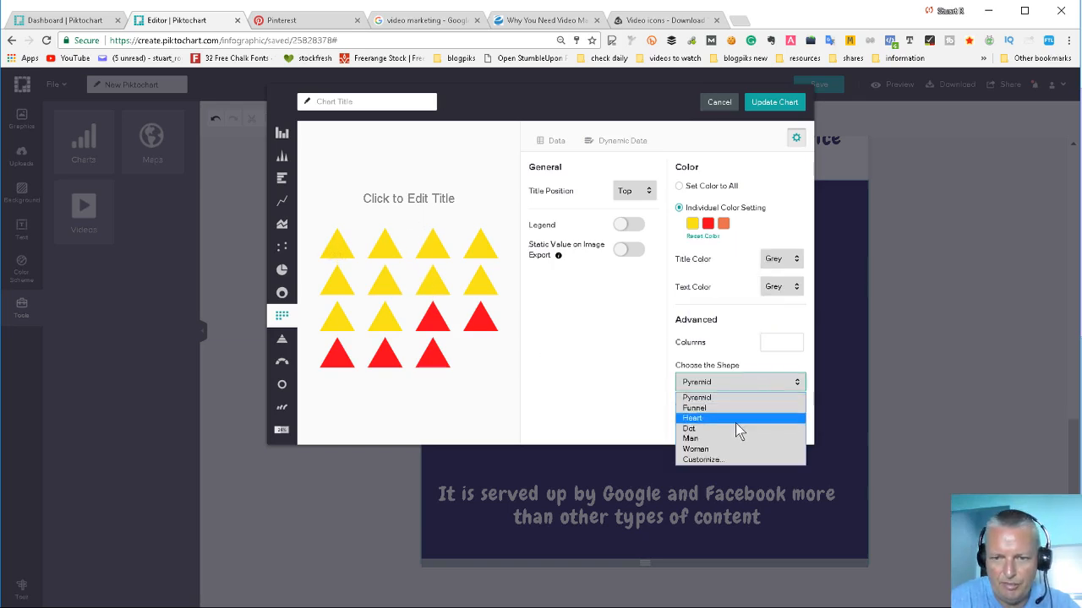
left_click(754, 439)
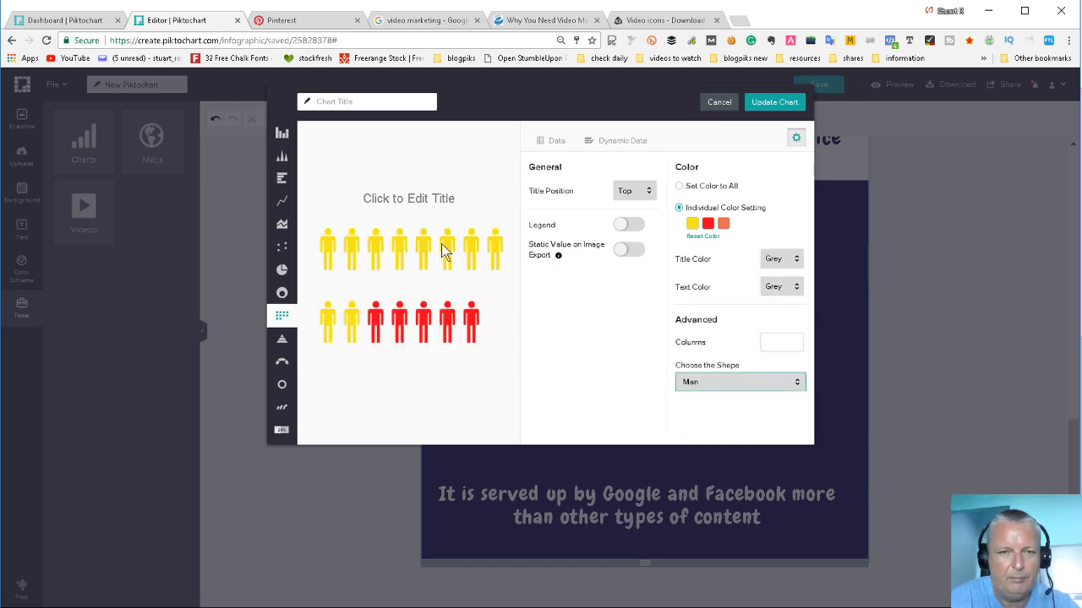
left_click(713, 382)
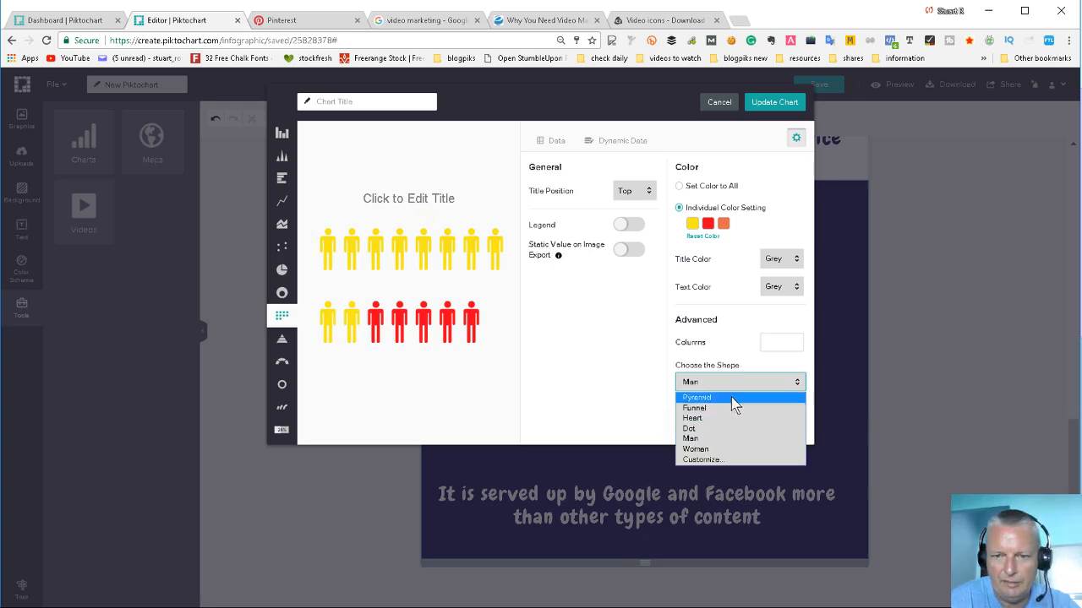
left_click(723, 461)
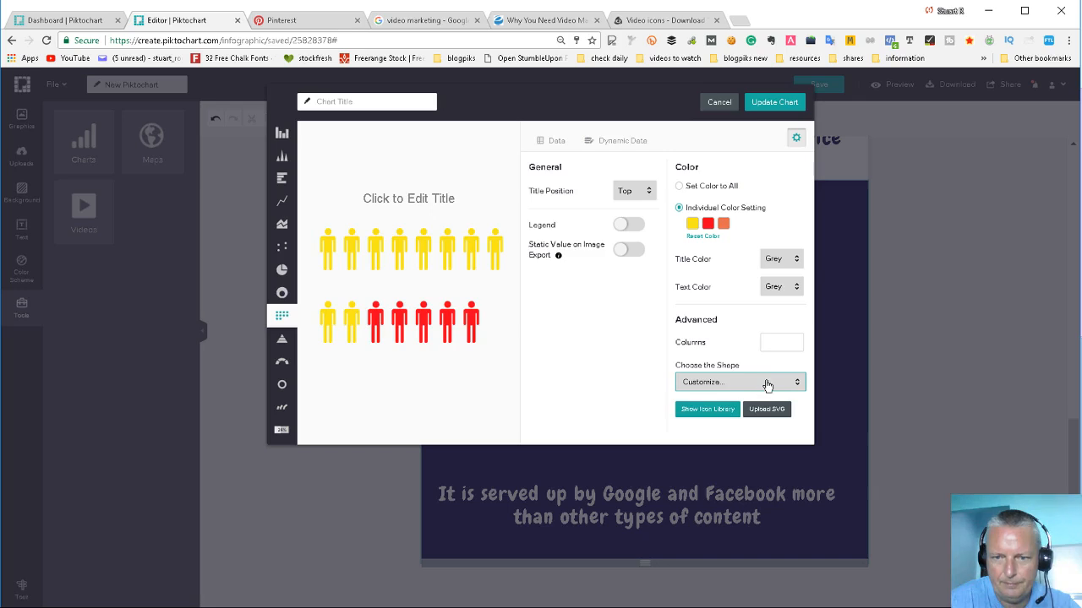
left_click(744, 389)
left_click(724, 448)
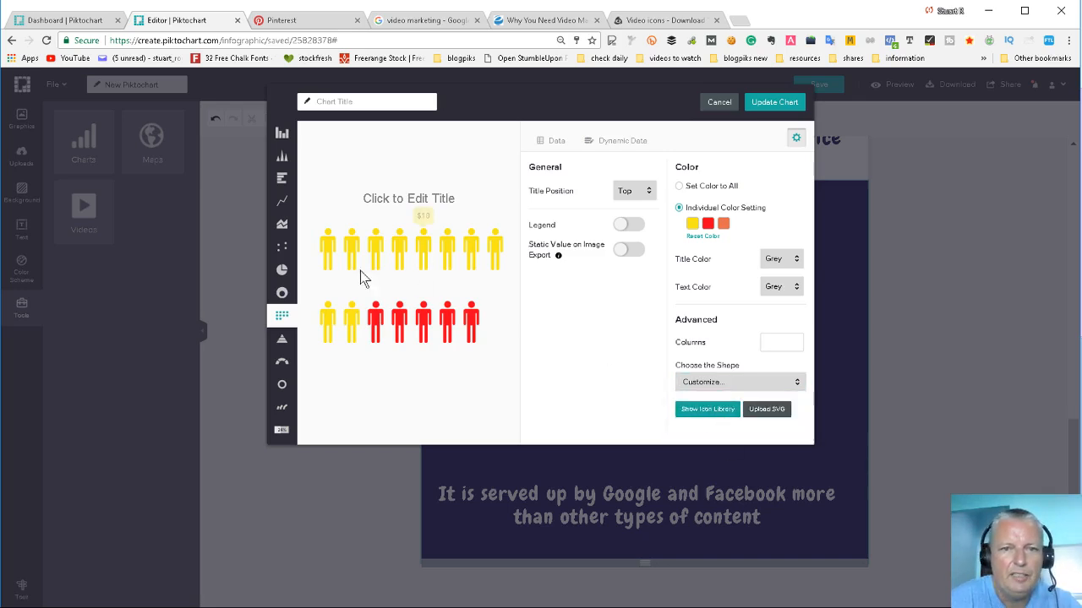
left_click(718, 102)
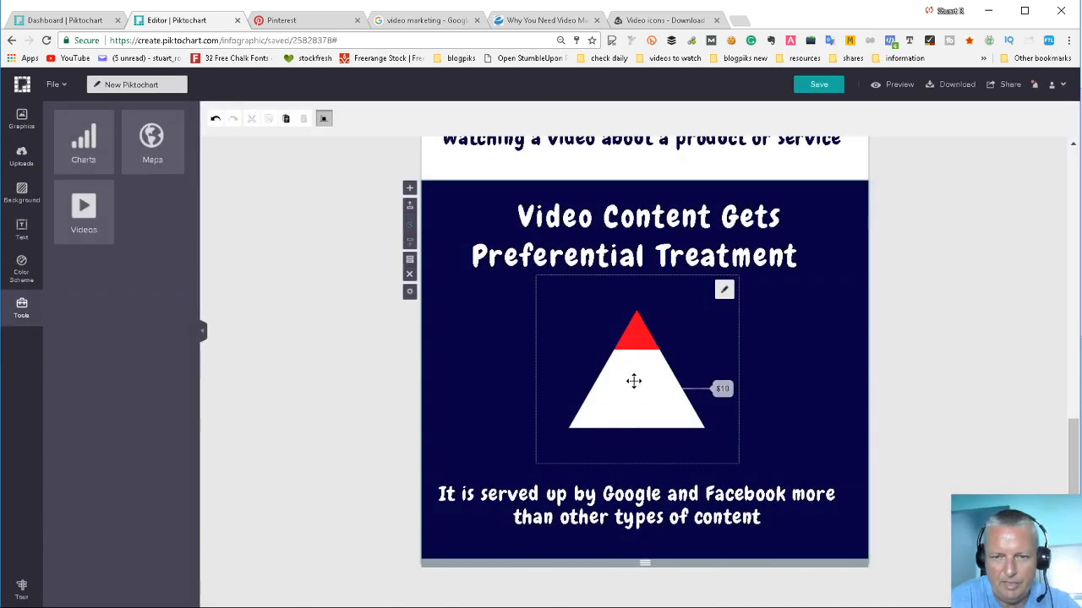
Enlarge the pyramid chart to fill the space between the heading and the text below, and recentre it horizontally.
left_click(582, 435)
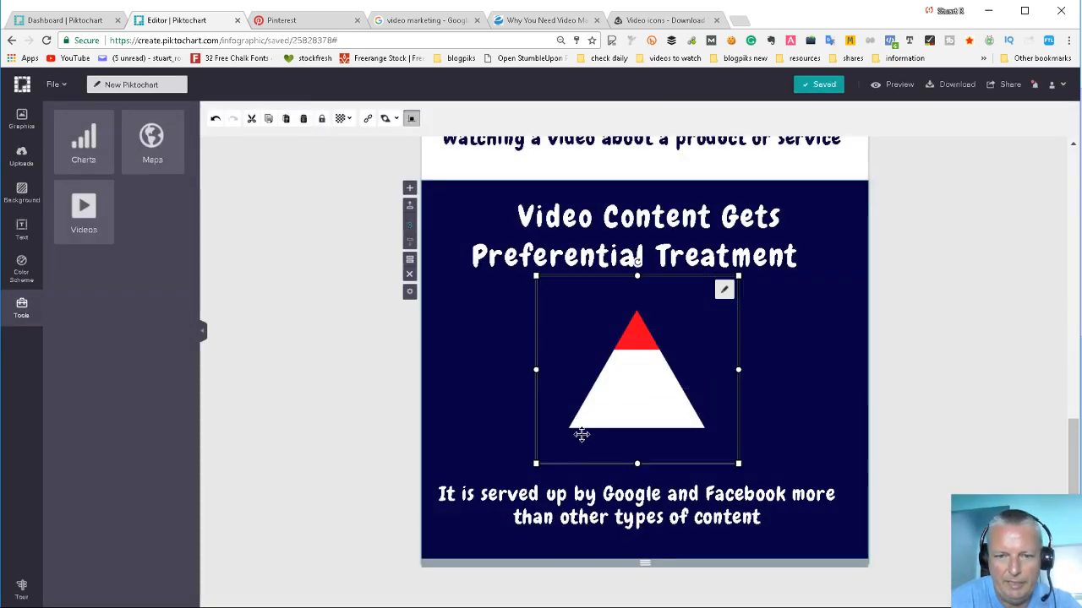
left_click_drag(528, 471, 482, 518)
left_click_drag(635, 410, 657, 403)
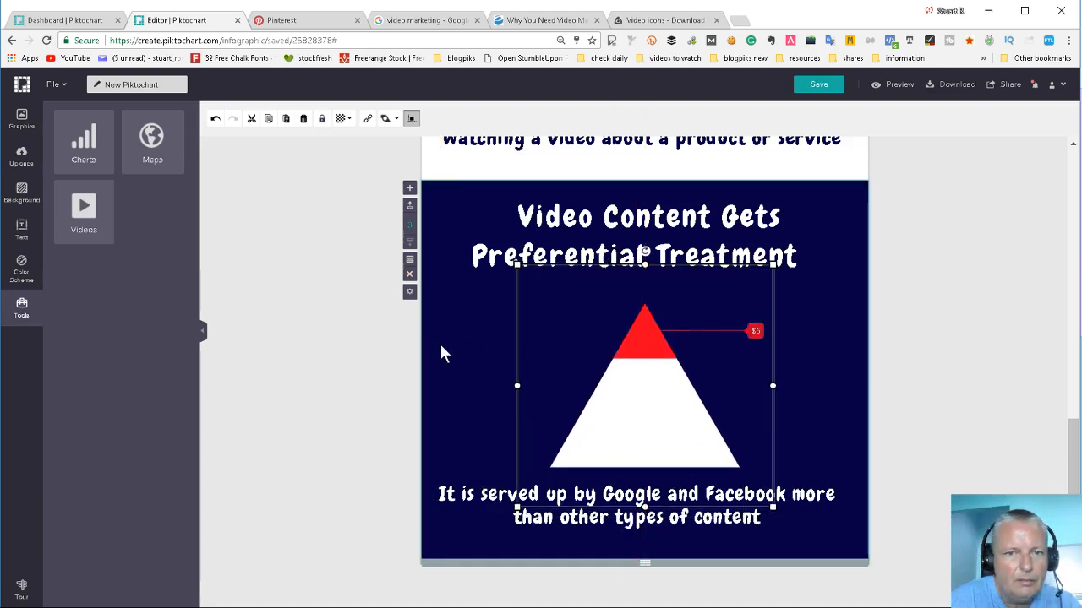
left_click(230, 300)
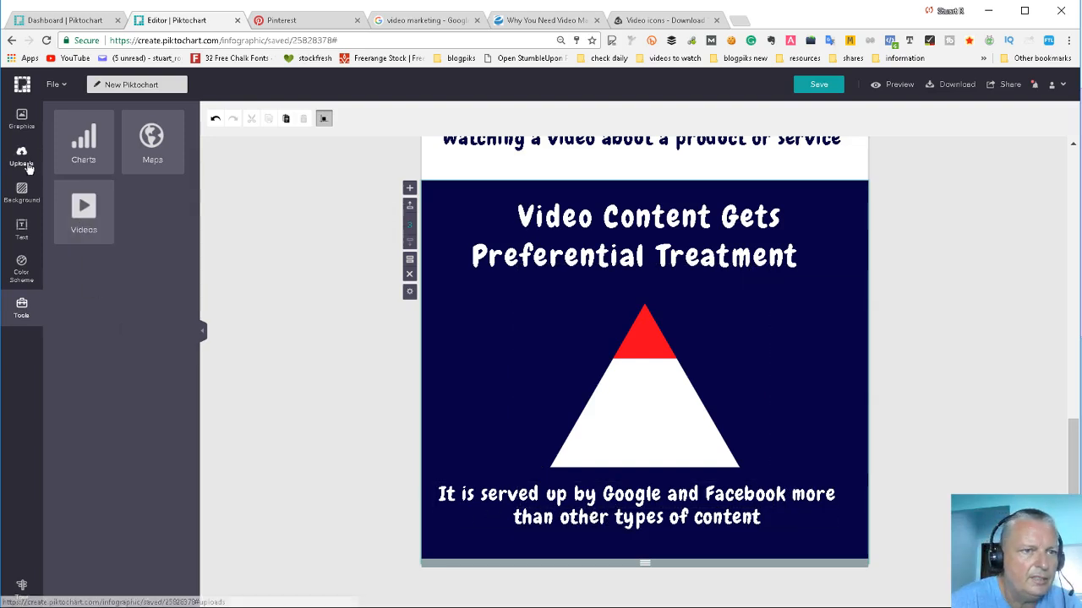
Search the shapes and icons library for "google".
left_click(21, 118)
double_click(118, 144)
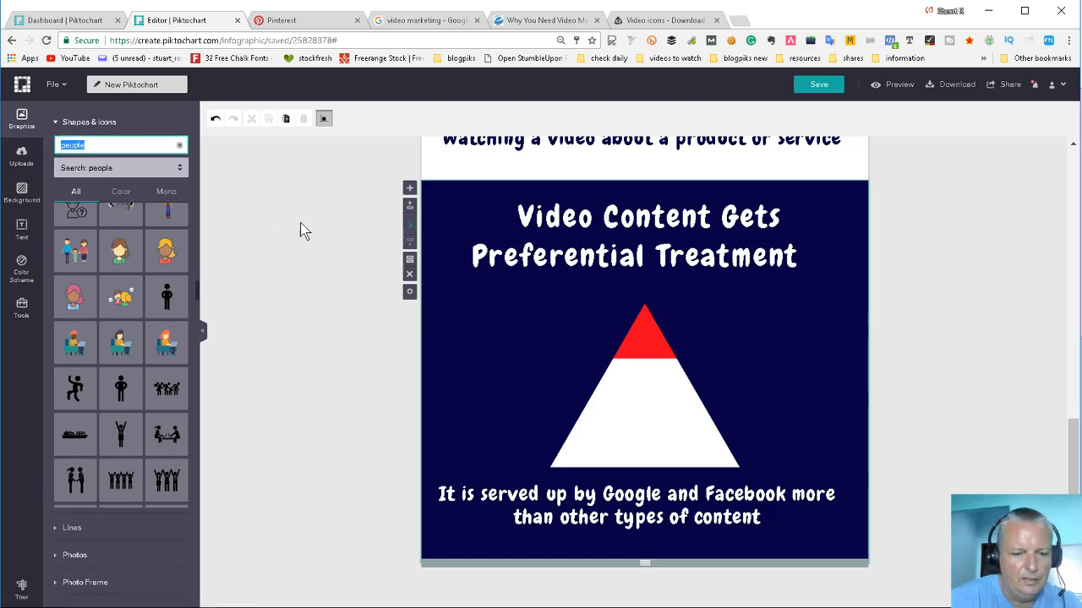
type("googl")
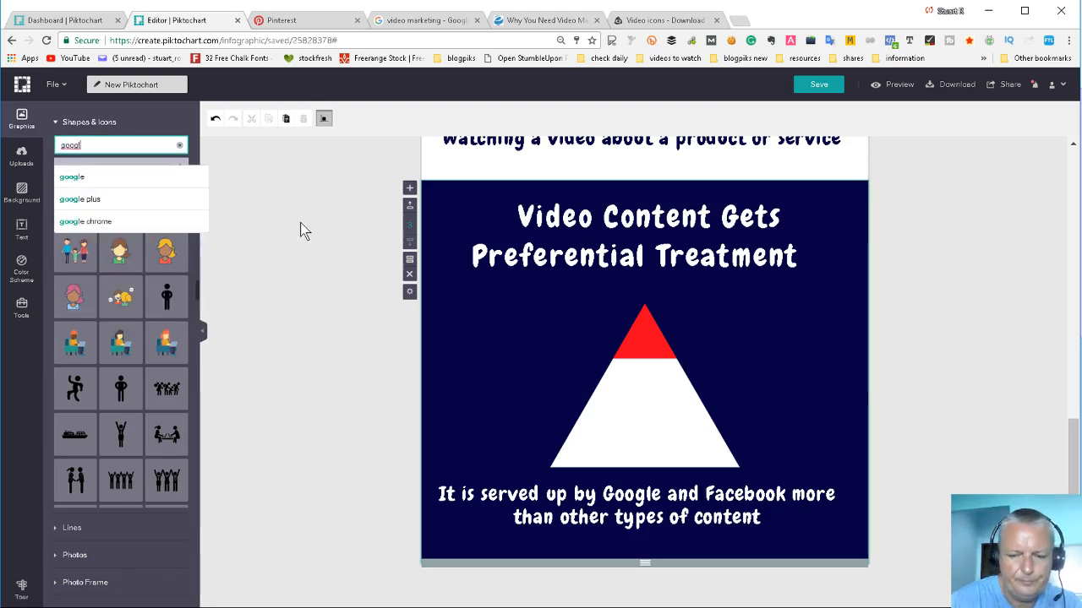
type("e")
key("Return")
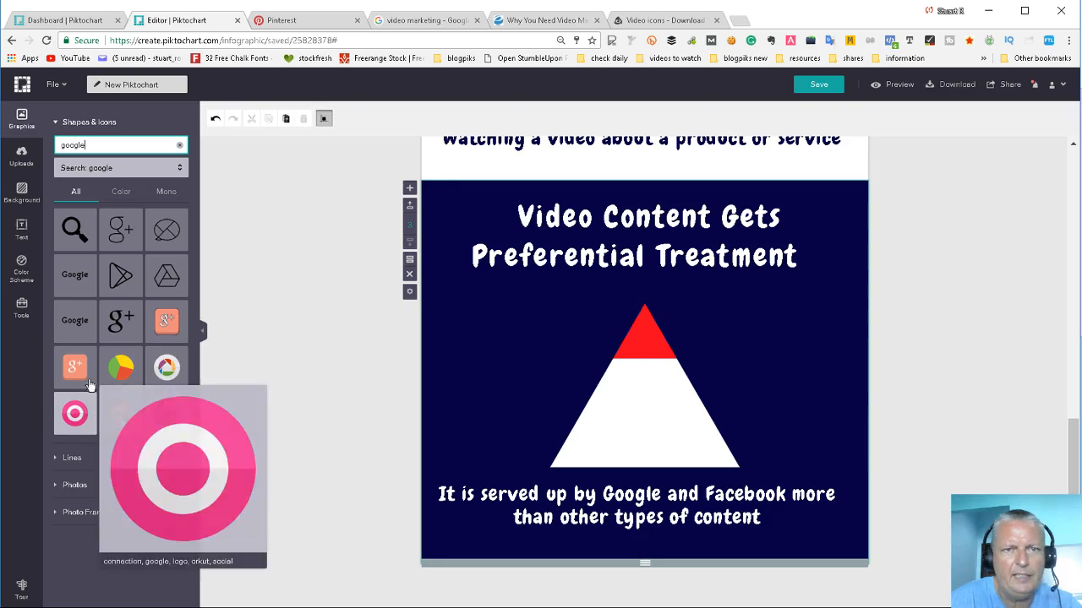
Switch to the Iconfinder page and search its free icons for "google".
left_click(655, 20)
scroll(664, 221, "up", 2)
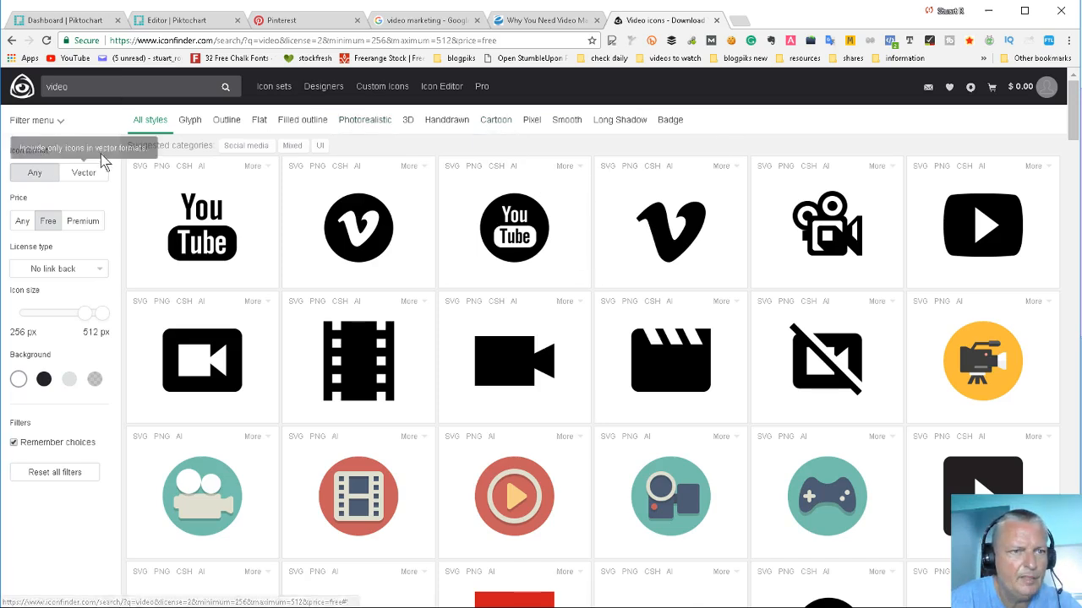
double_click(39, 88)
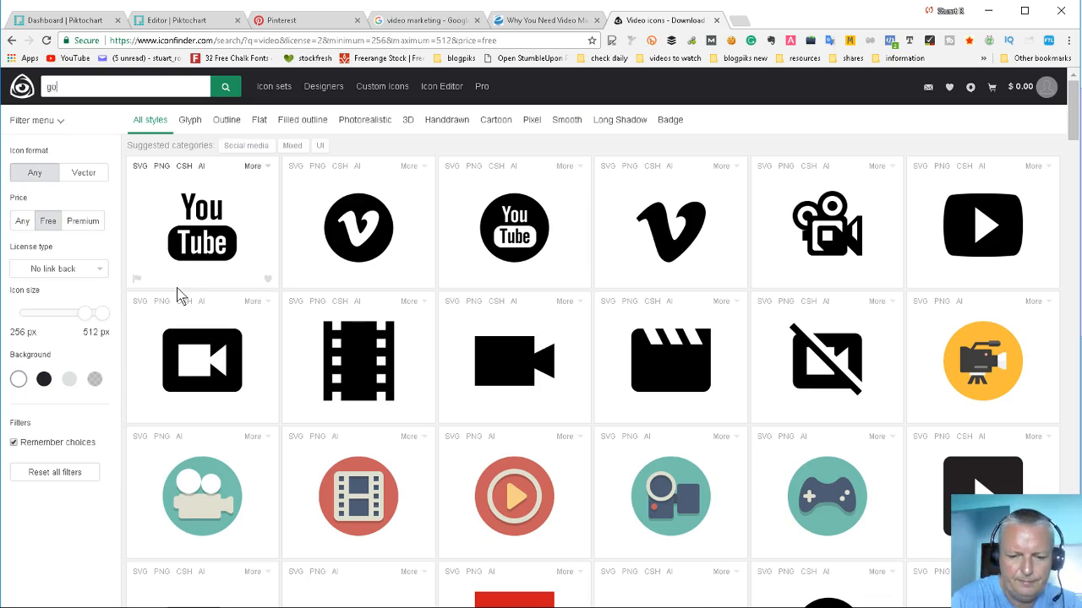
type("google")
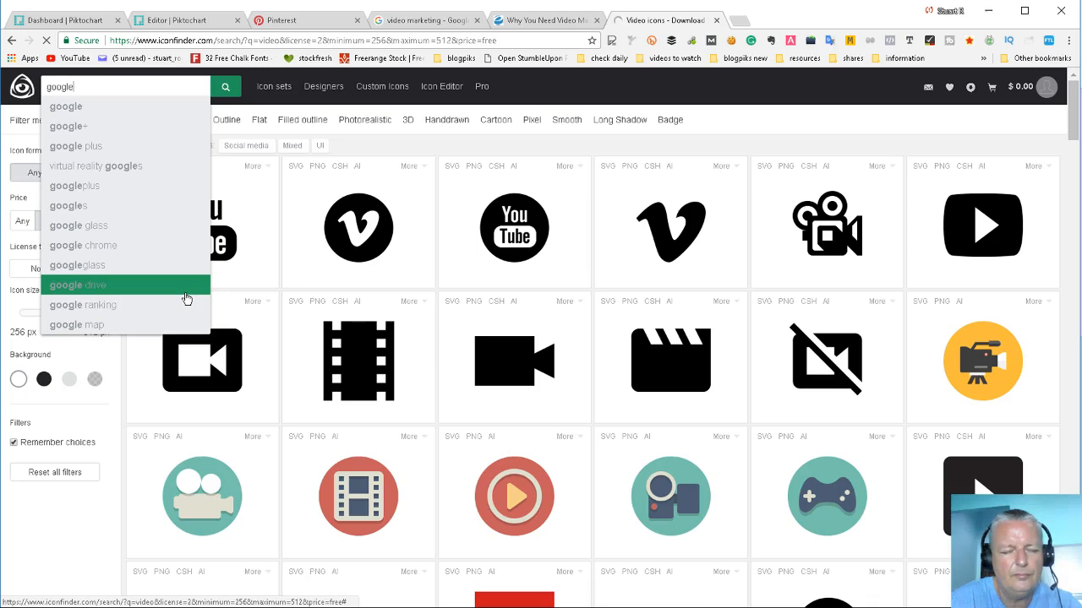
key("Return")
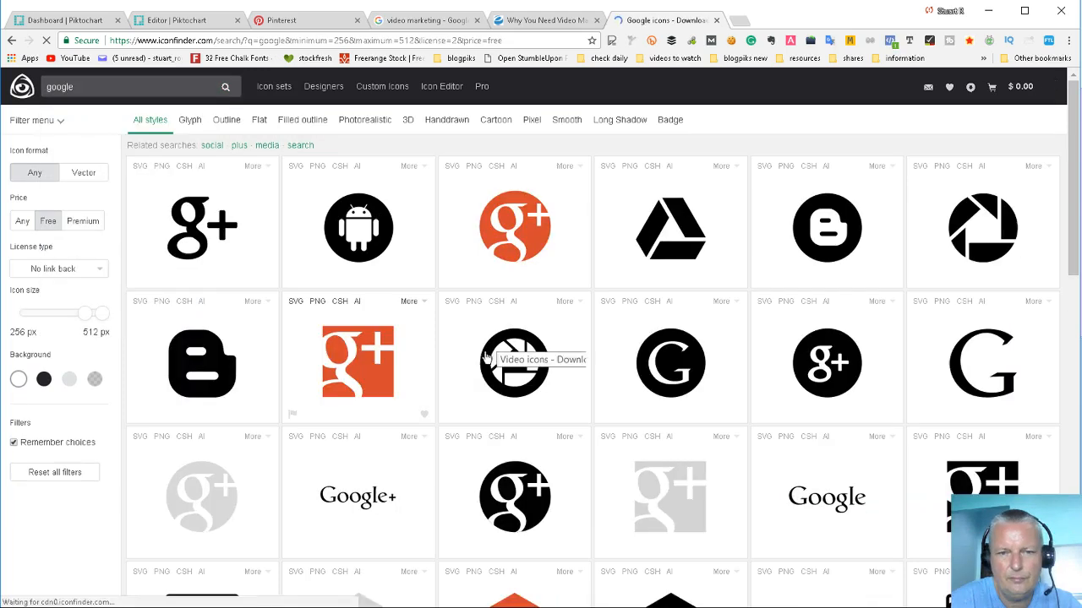
Find the multicoloured Google "G" logo without a surrounding circle in the icon results and download it as SVG.
scroll(714, 270, "down", 5)
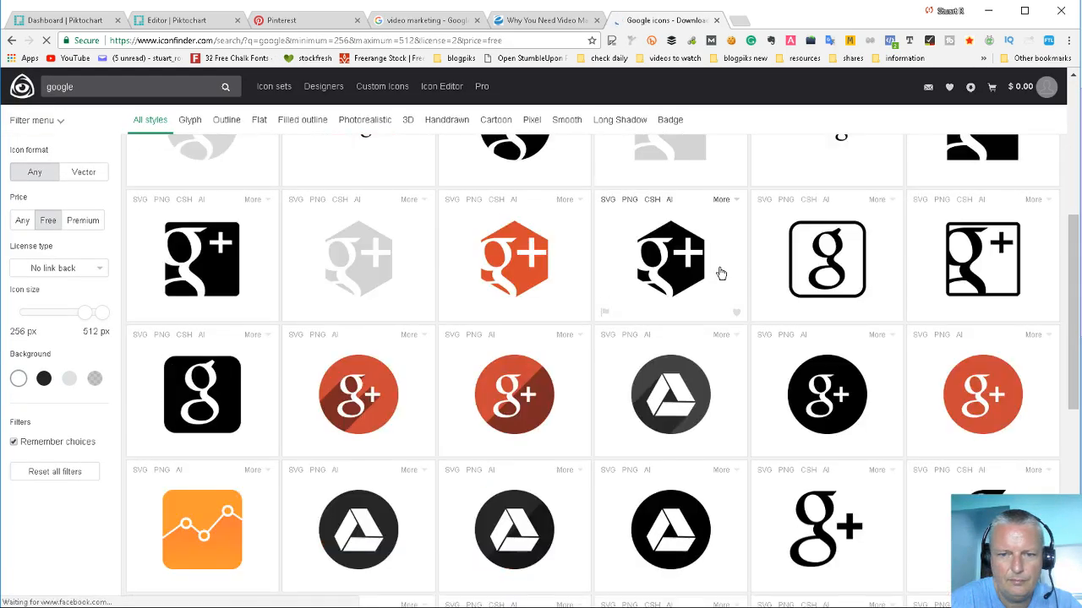
scroll(720, 273, "down", 4)
scroll(763, 290, "down", 2)
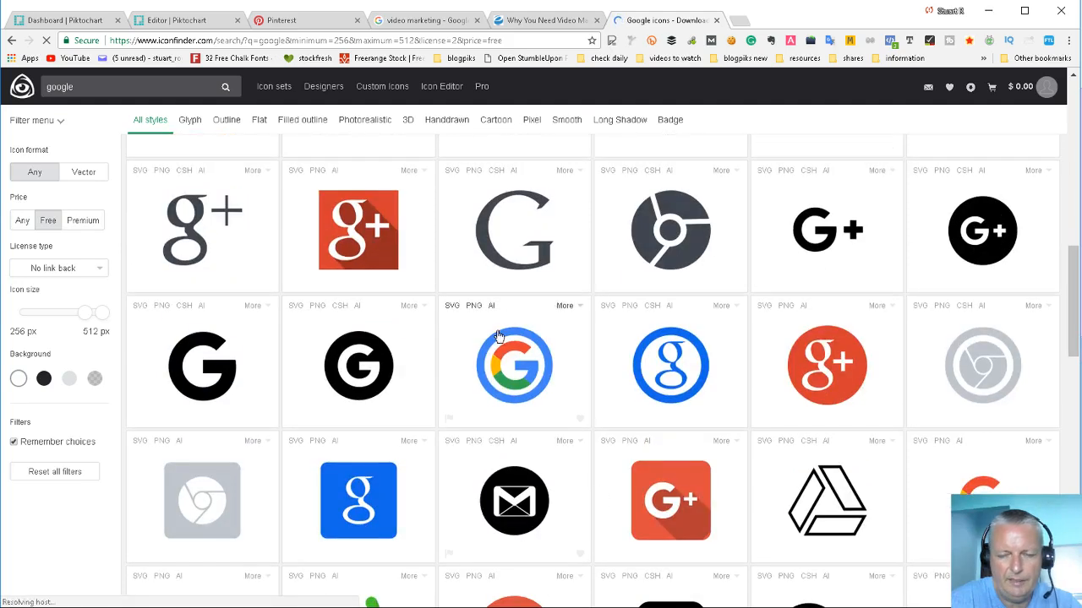
scroll(512, 359, "down", 1)
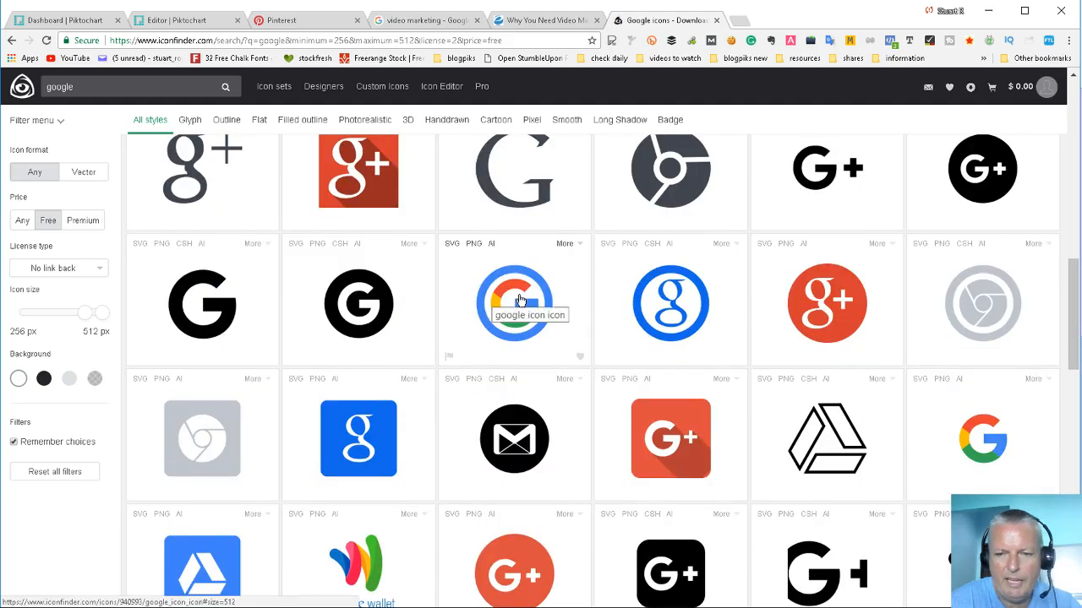
scroll(720, 307, "down", 1)
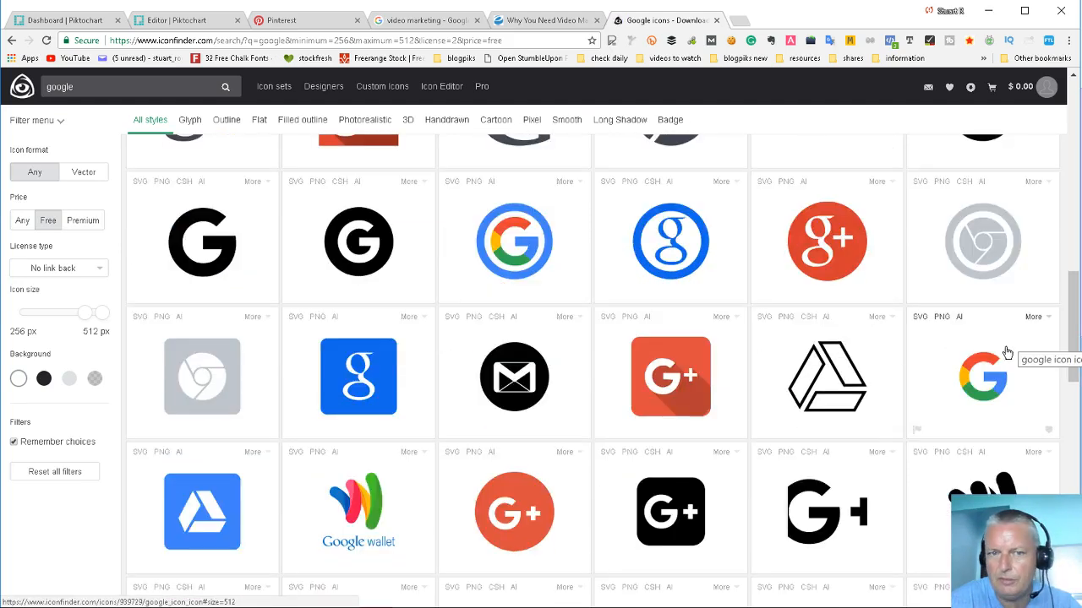
scroll(1001, 354, "down", 9)
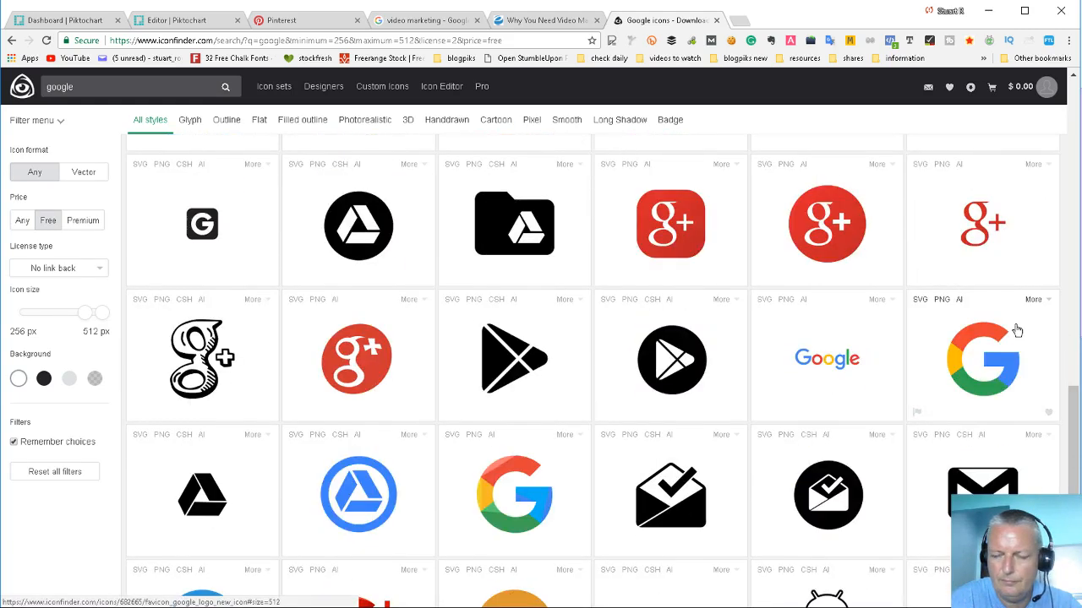
scroll(1017, 330, "down", 4)
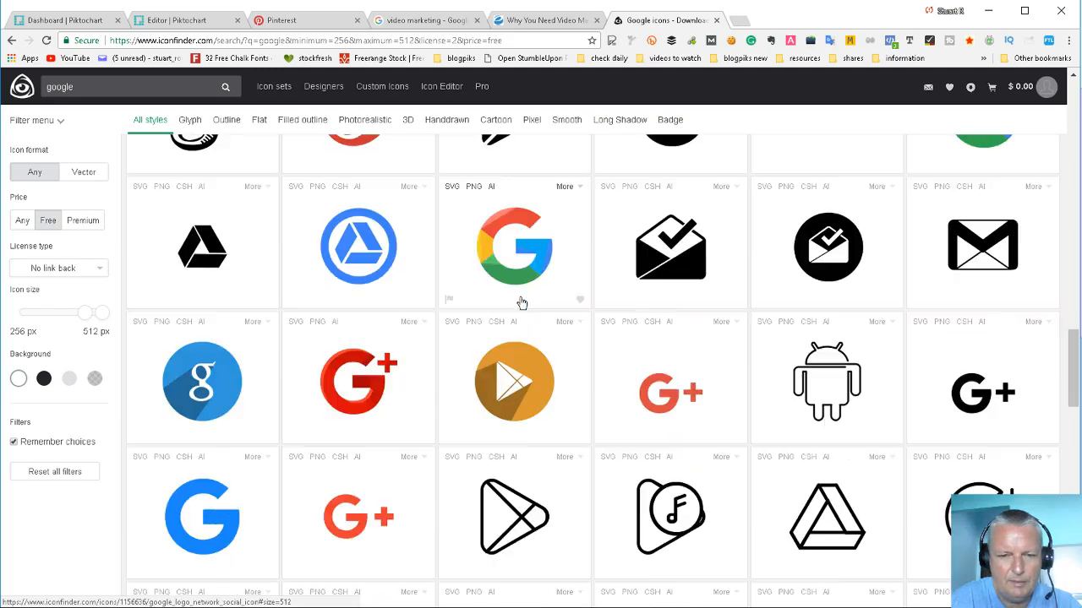
scroll(522, 302, "down", 5)
scroll(560, 321, "up", 2)
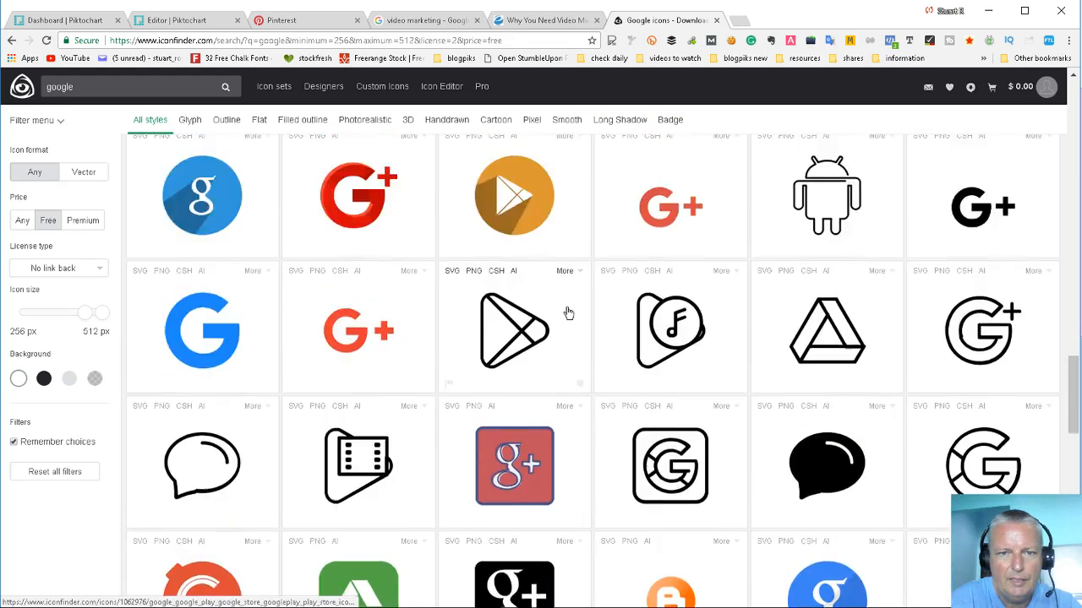
scroll(569, 313, "up", 4)
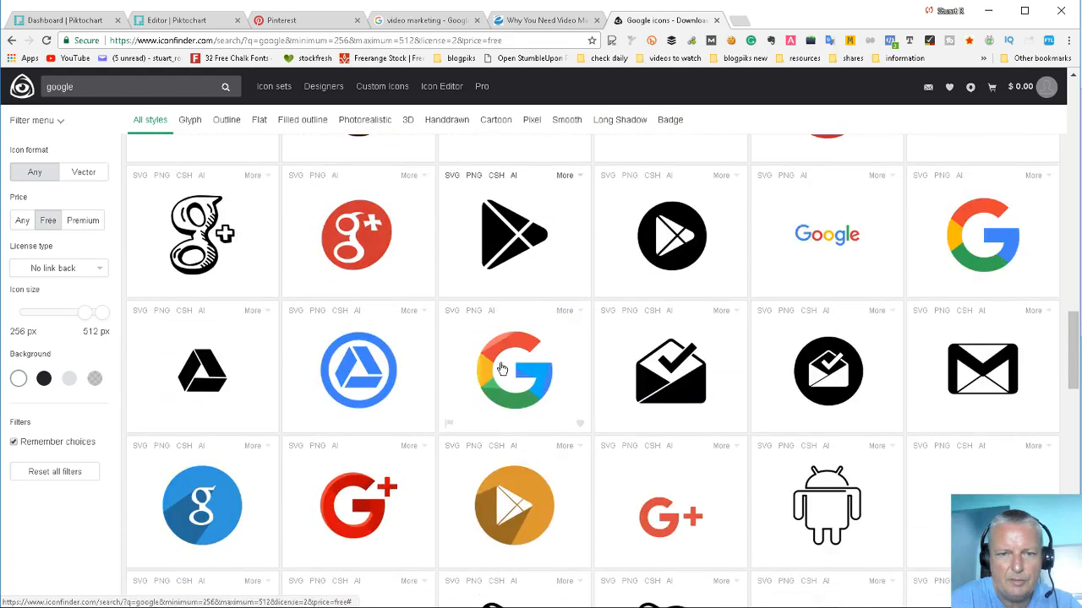
left_click(453, 314)
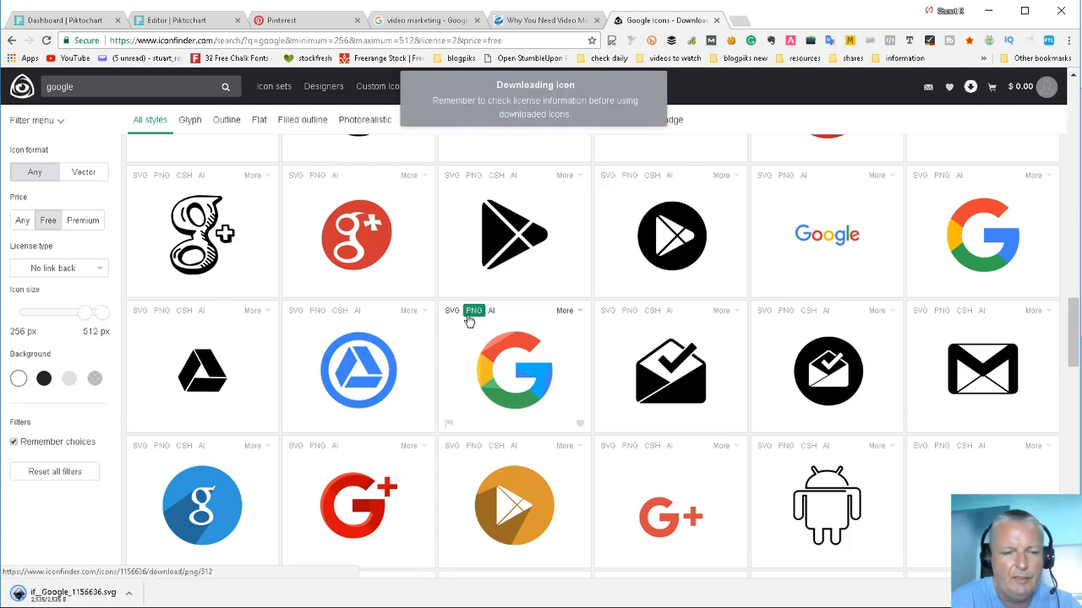
Return to the Piktochart editor and upload if__Google_1156636.svg from the Downloads folder to the uploaded images.
left_click(173, 20)
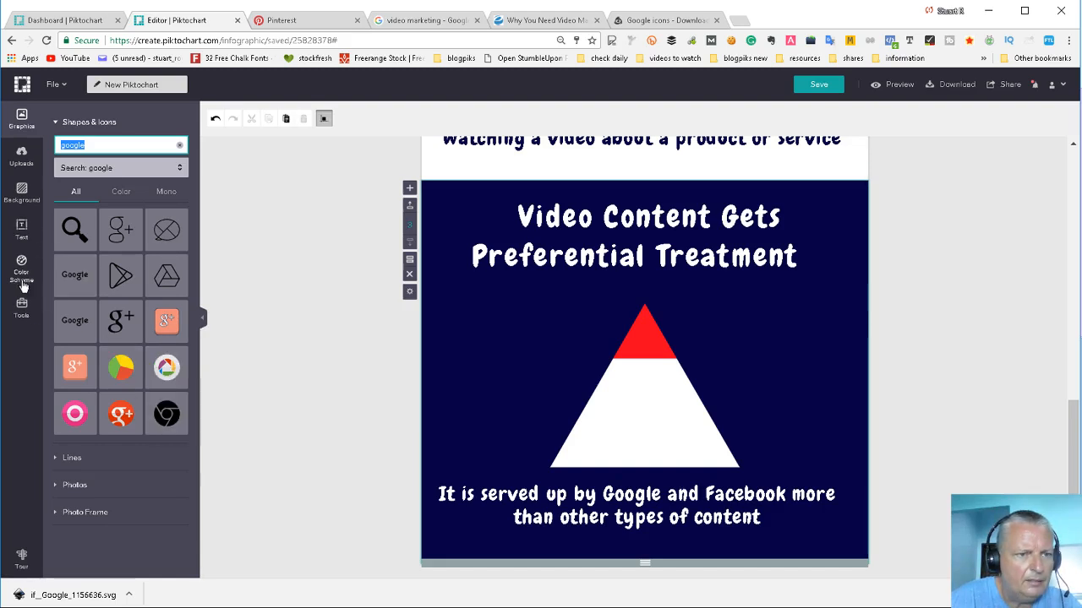
left_click(21, 159)
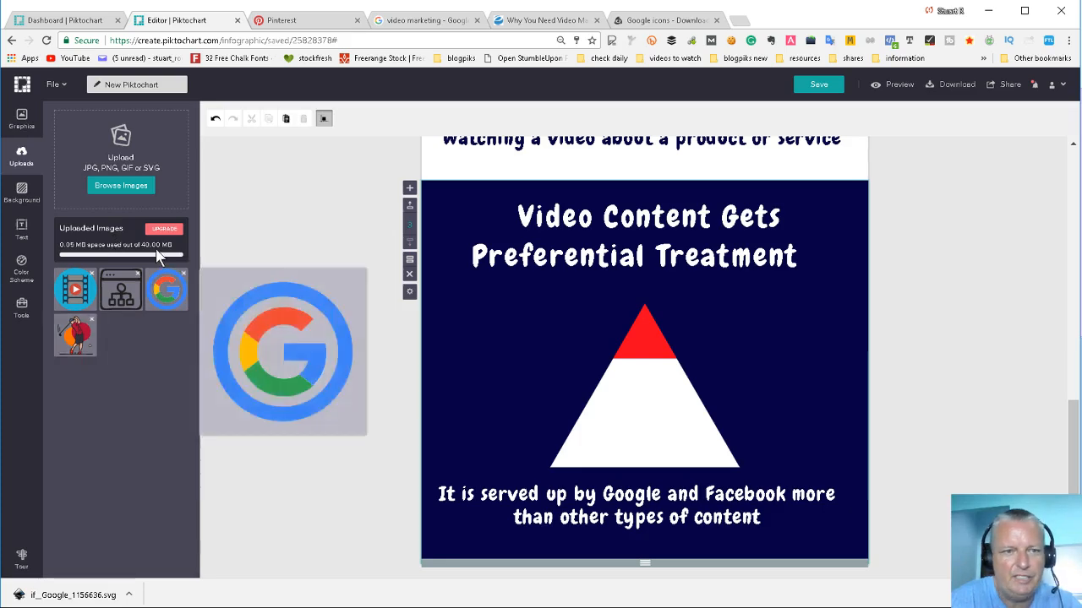
left_click(104, 186)
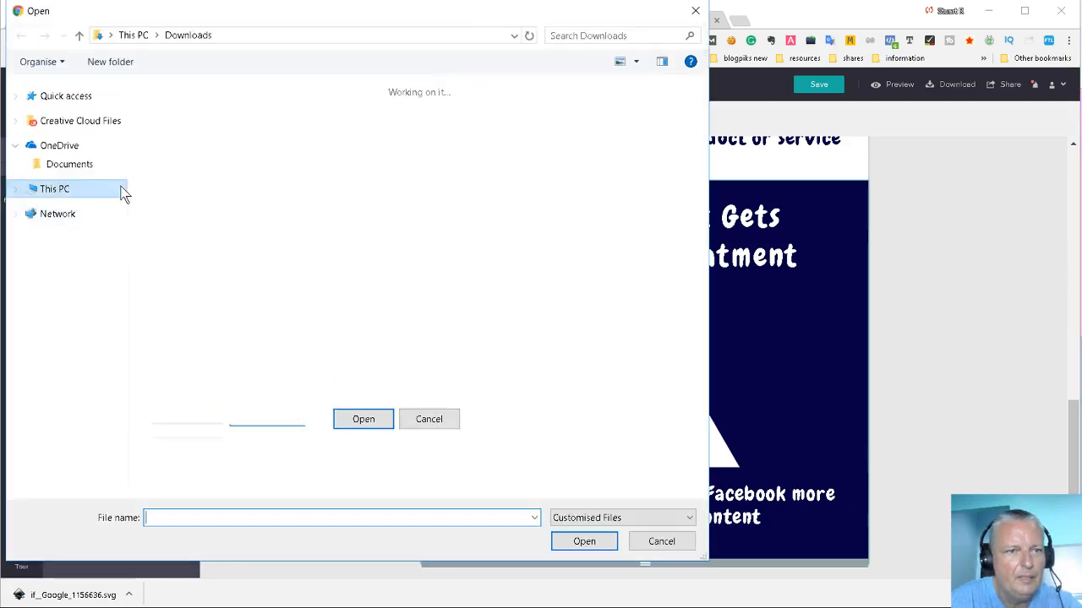
scroll(478, 334, "down", 3)
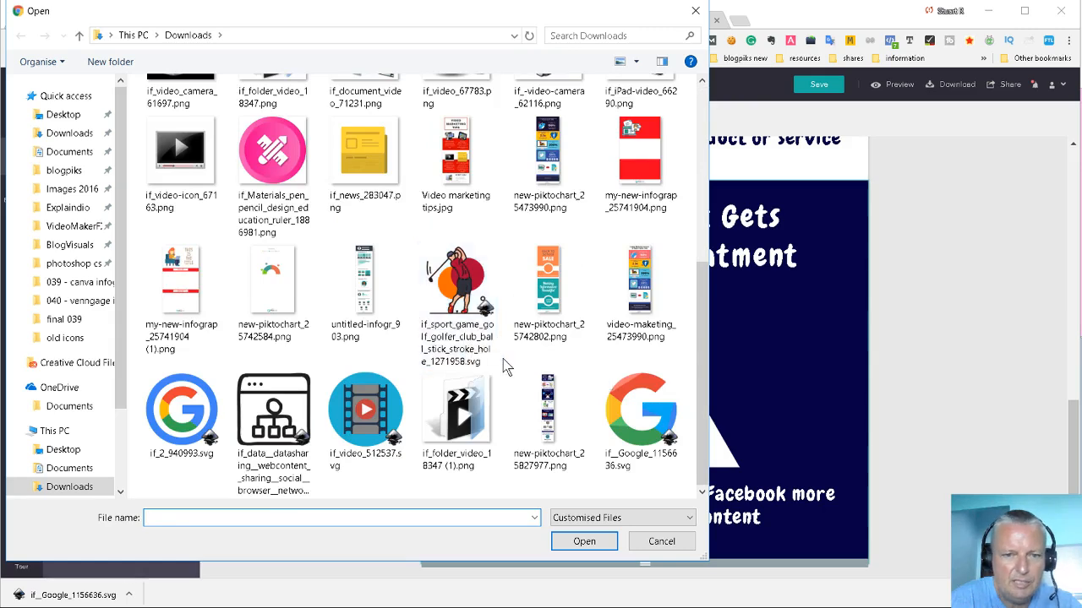
double_click(638, 414)
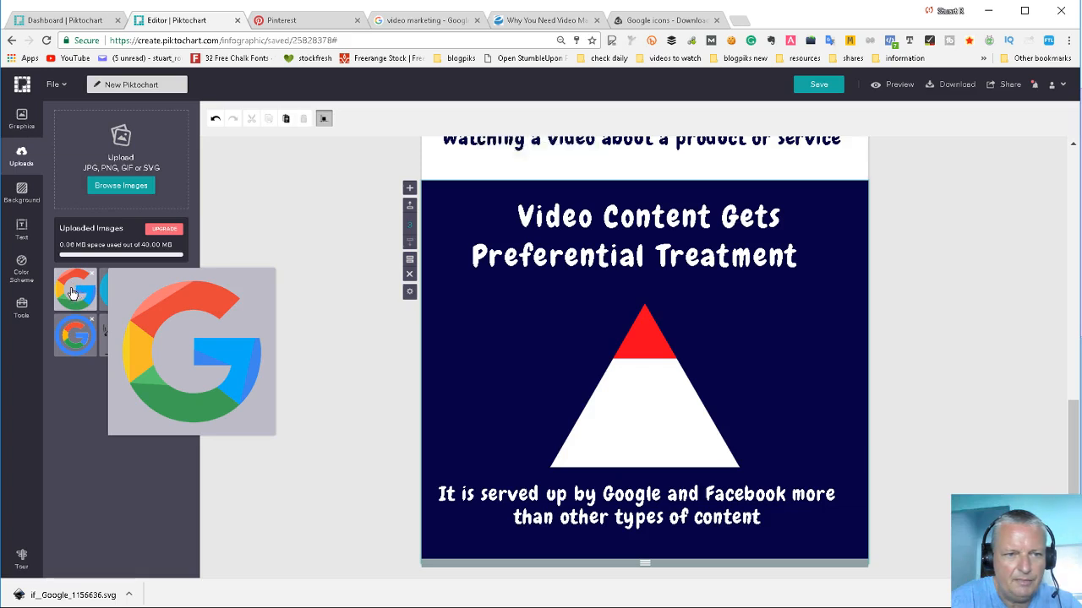
Place the uploaded multicoloured Google "G" logo beside the pyramid chart's left side and enlarge it slightly.
left_click_drag(75, 297, 517, 342)
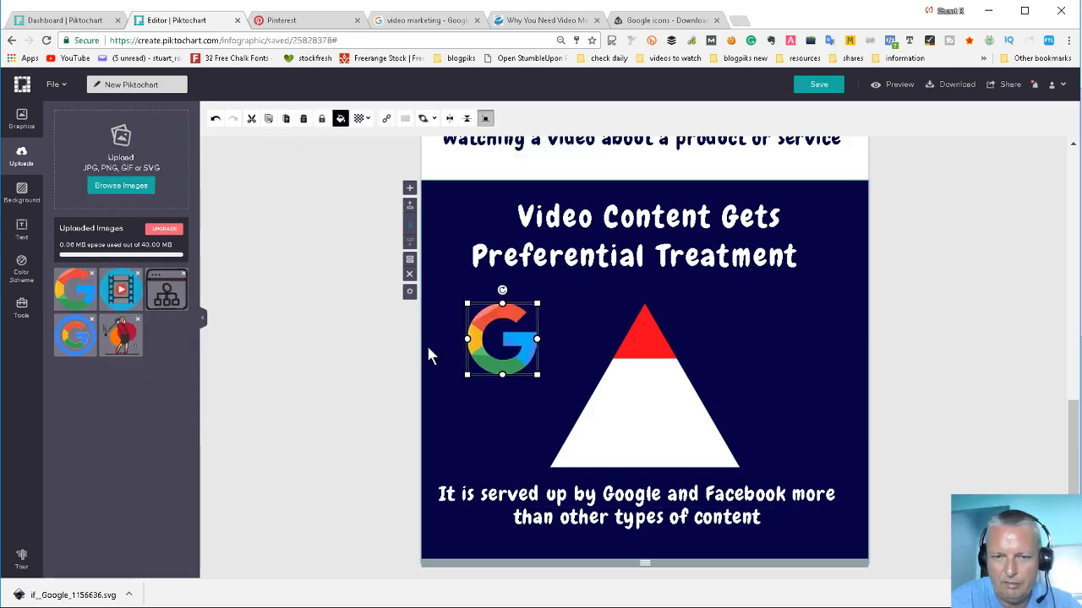
left_click_drag(536, 374, 557, 434)
left_click_drag(541, 376, 515, 370)
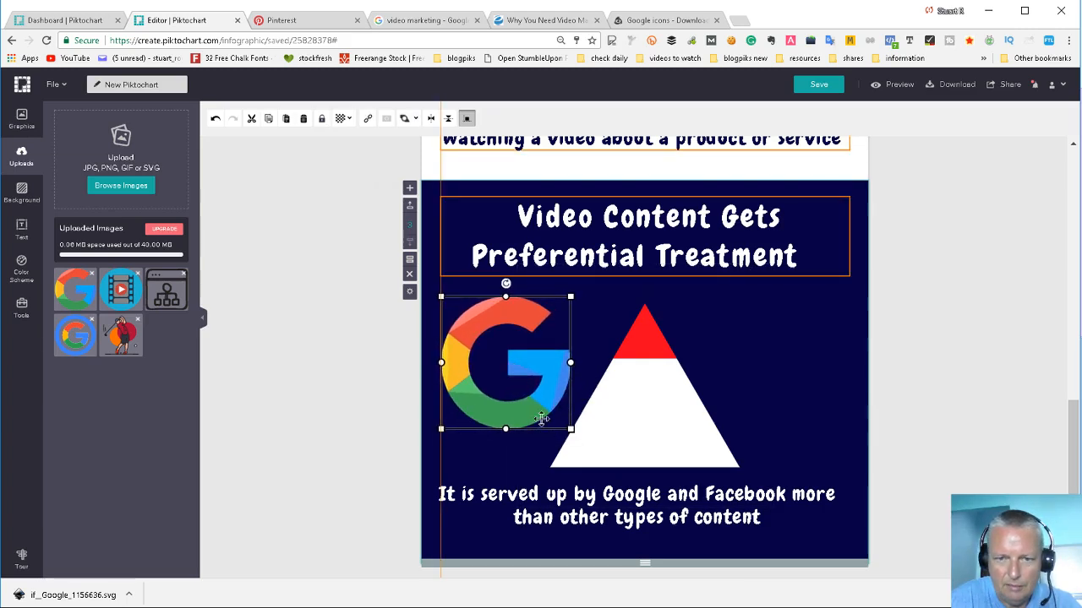
left_click_drag(570, 430, 536, 398)
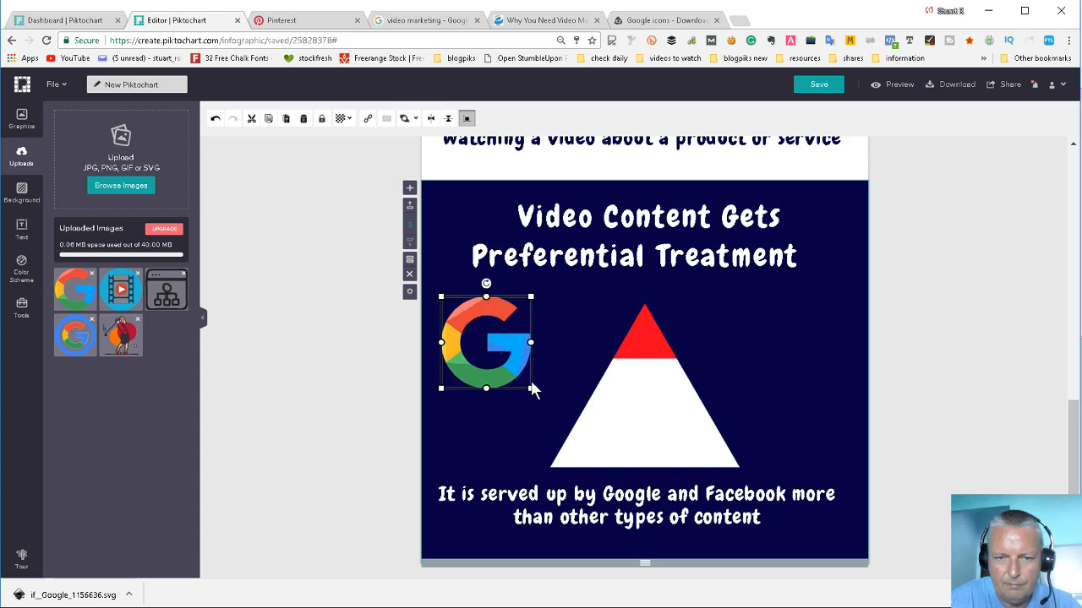
left_click_drag(500, 345, 512, 335)
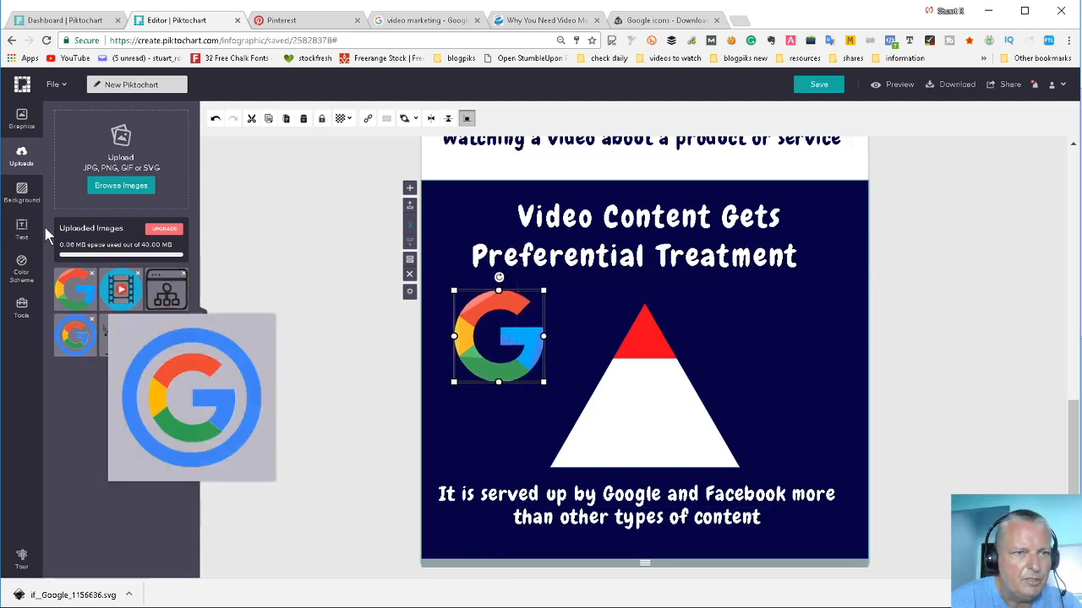
Search the shapes and icons library for "facebook".
left_click(22, 119)
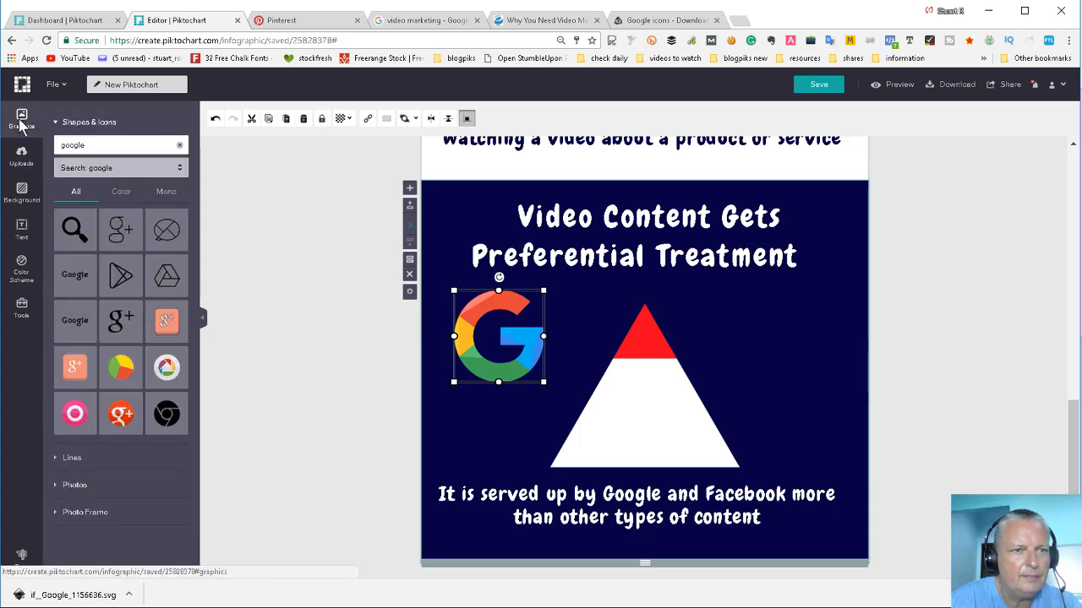
double_click(110, 145)
type("face")
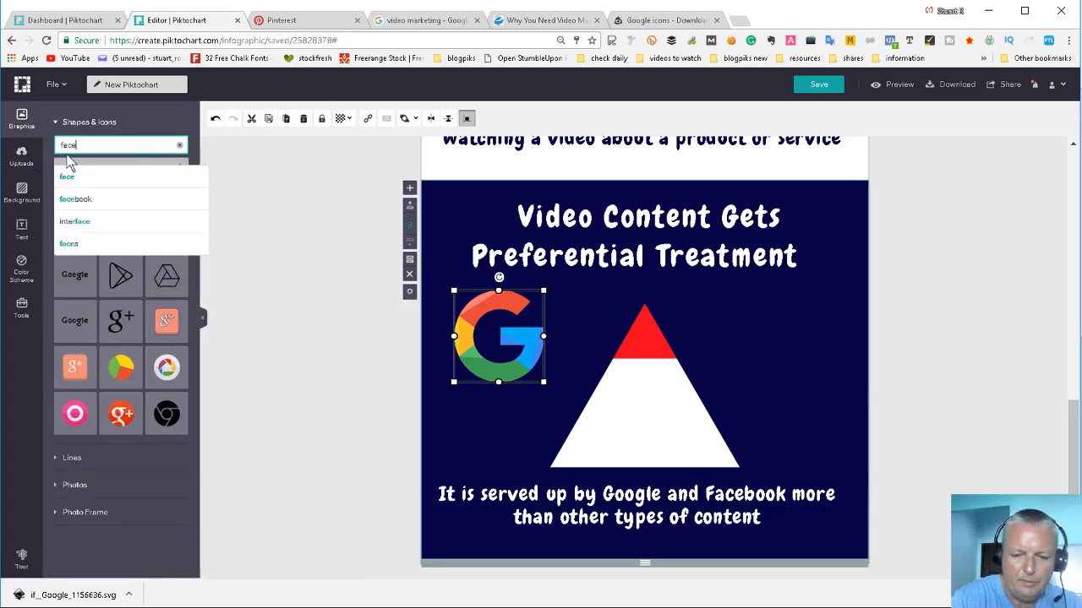
type("book")
key("Return")
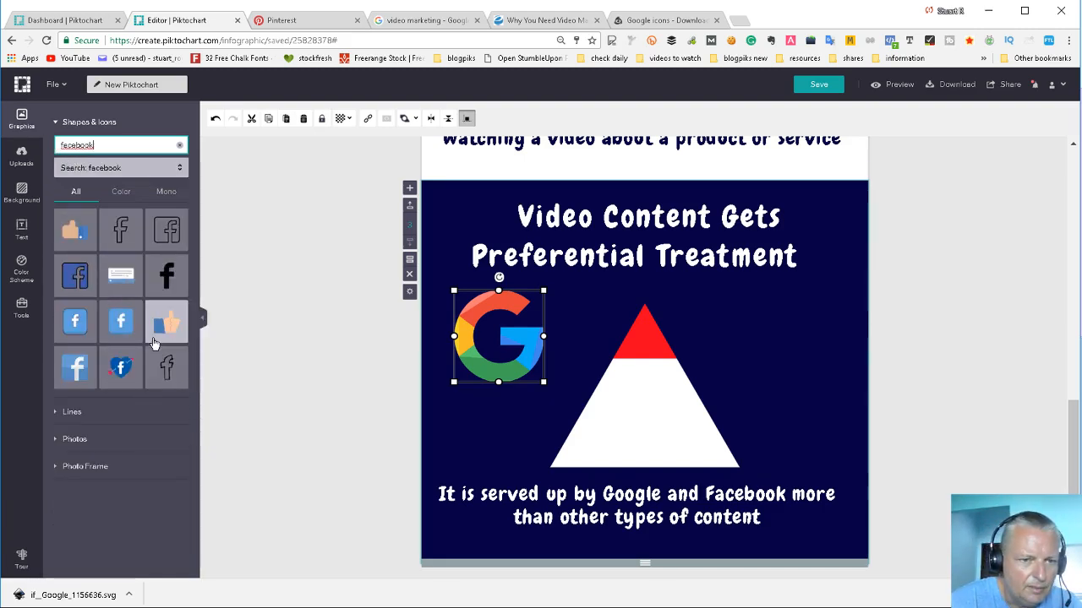
Add the thumbs-up icon below the Google logo and move the Google logo to the right of the pyramid.
mouse_move(122, 373)
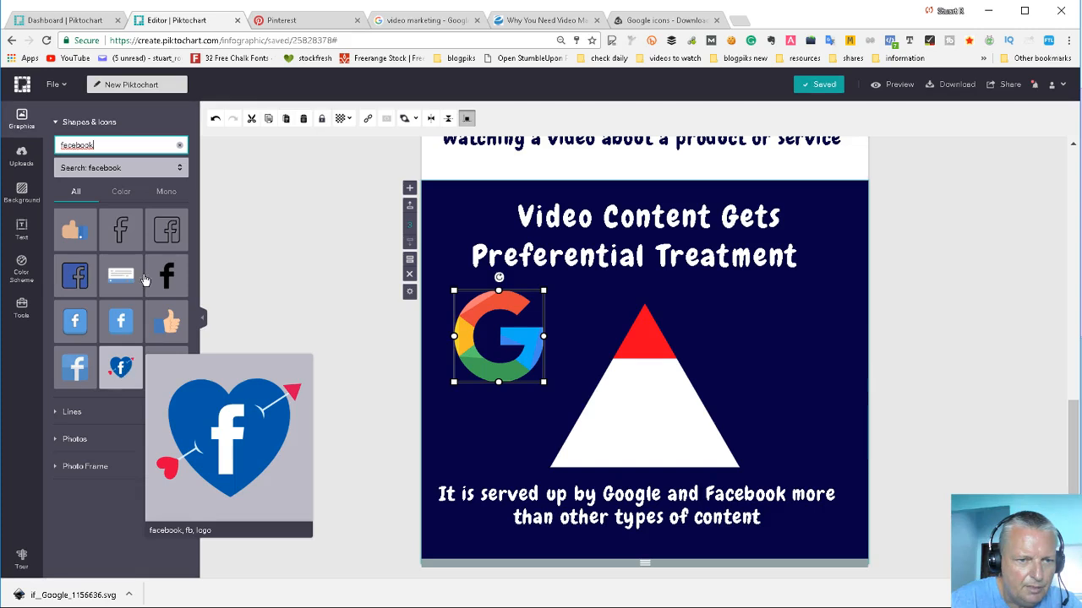
mouse_move(168, 328)
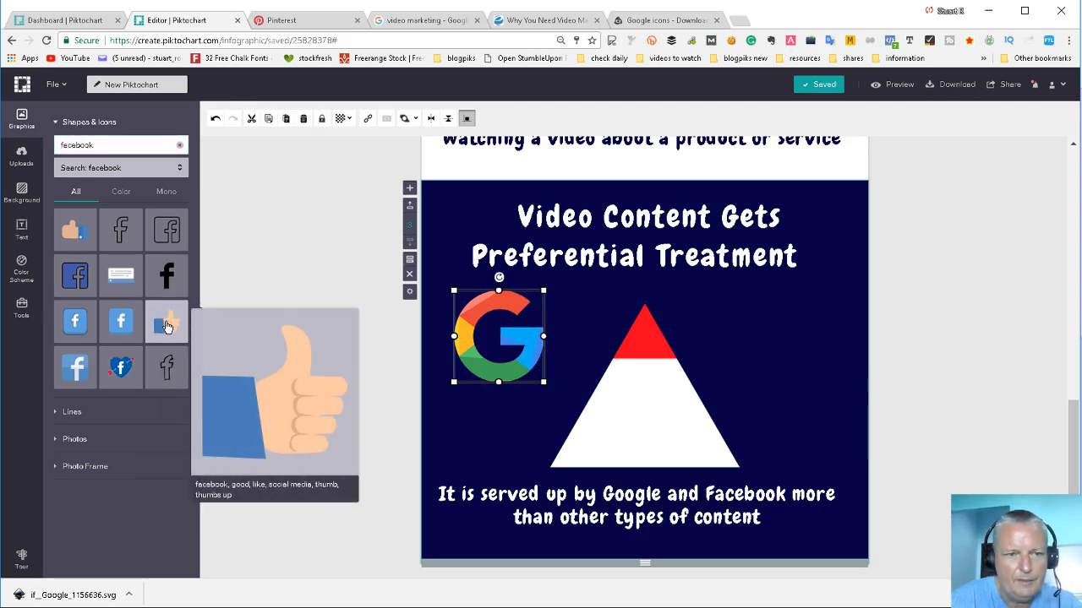
left_click_drag(321, 372, 487, 433)
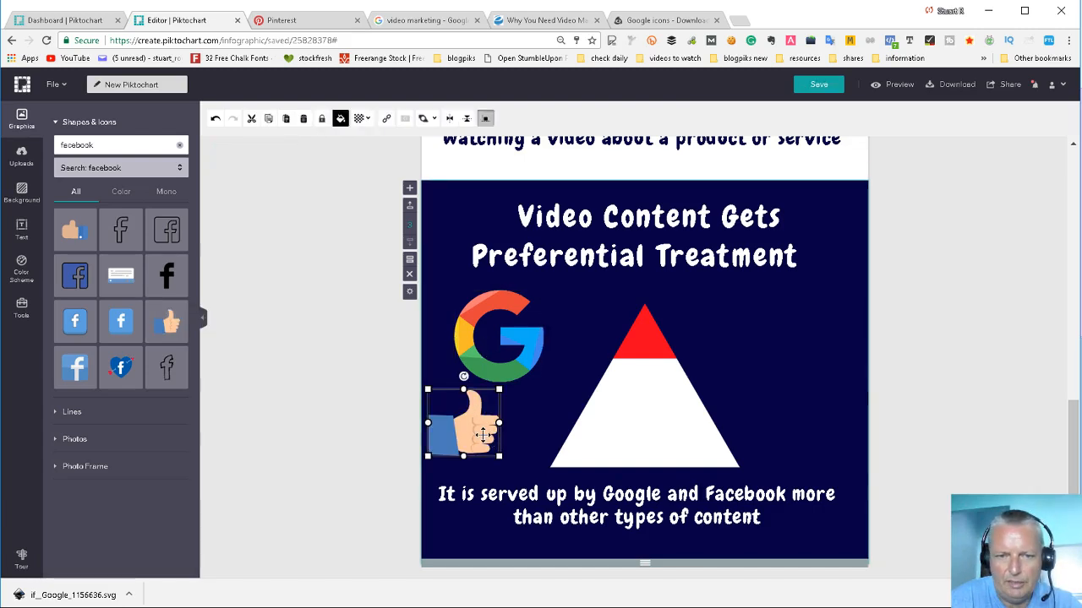
left_click_drag(512, 331, 801, 334)
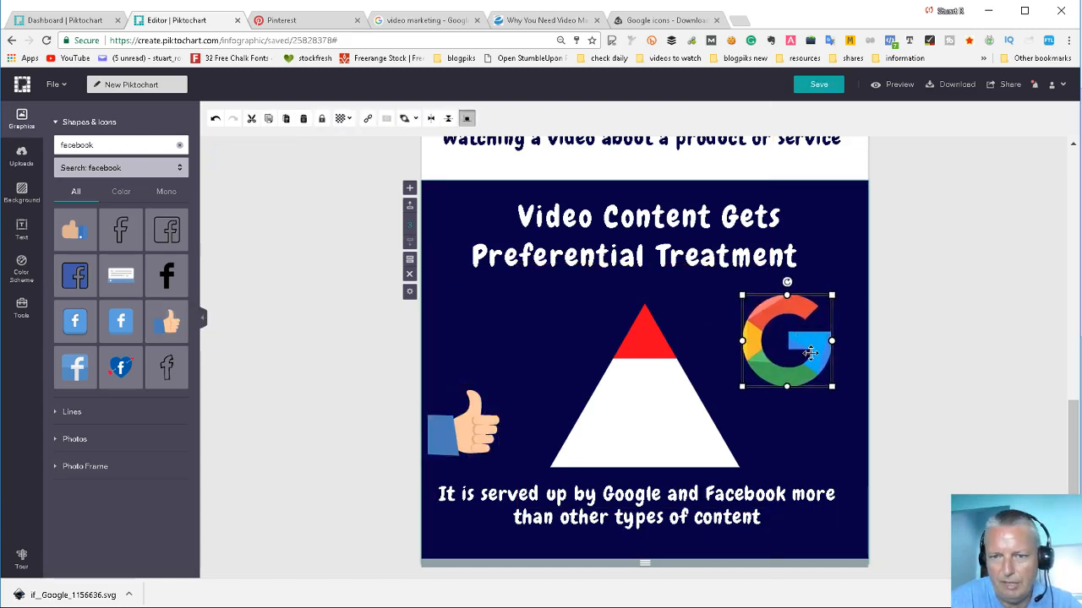
Enlarge the thumbs-up icon and place it left of the pyramid, and enlarge the Google logo to a similar size on the opposite side.
left_click(644, 411)
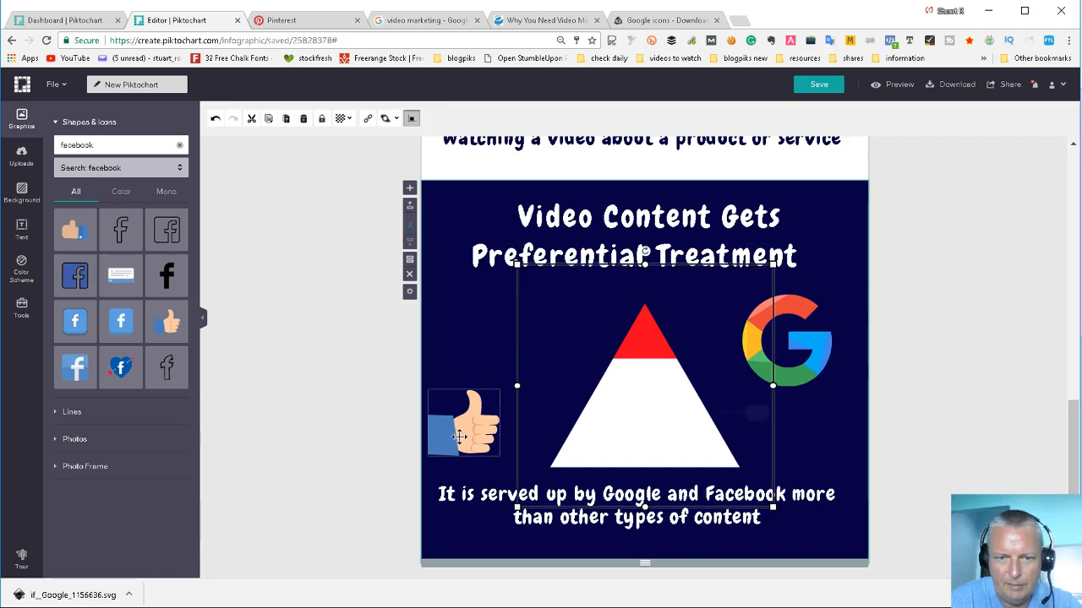
left_click_drag(463, 433, 567, 395)
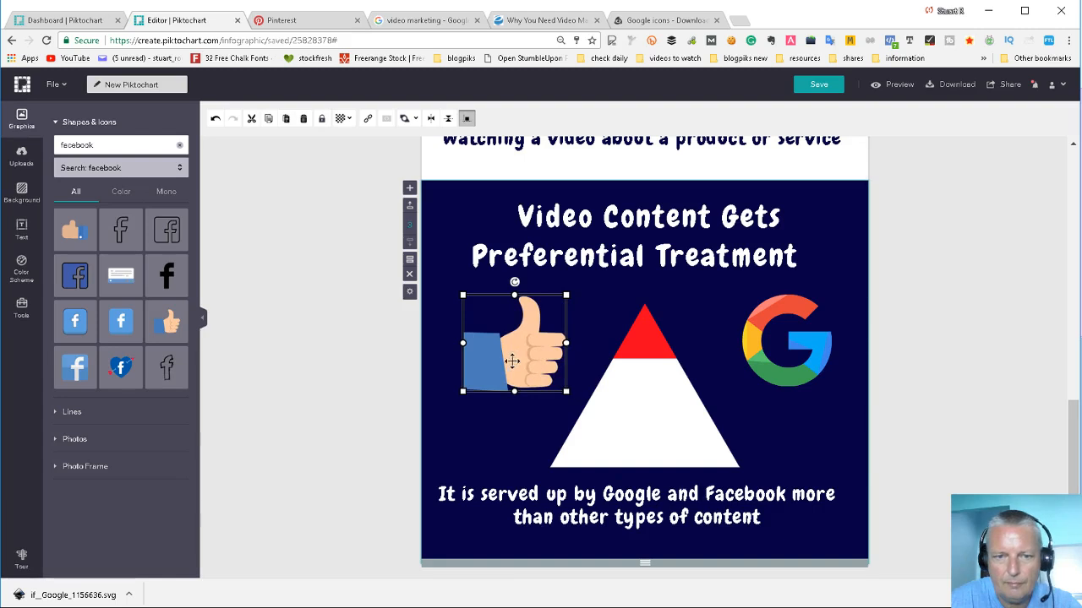
left_click_drag(512, 361, 491, 366)
left_click(786, 365)
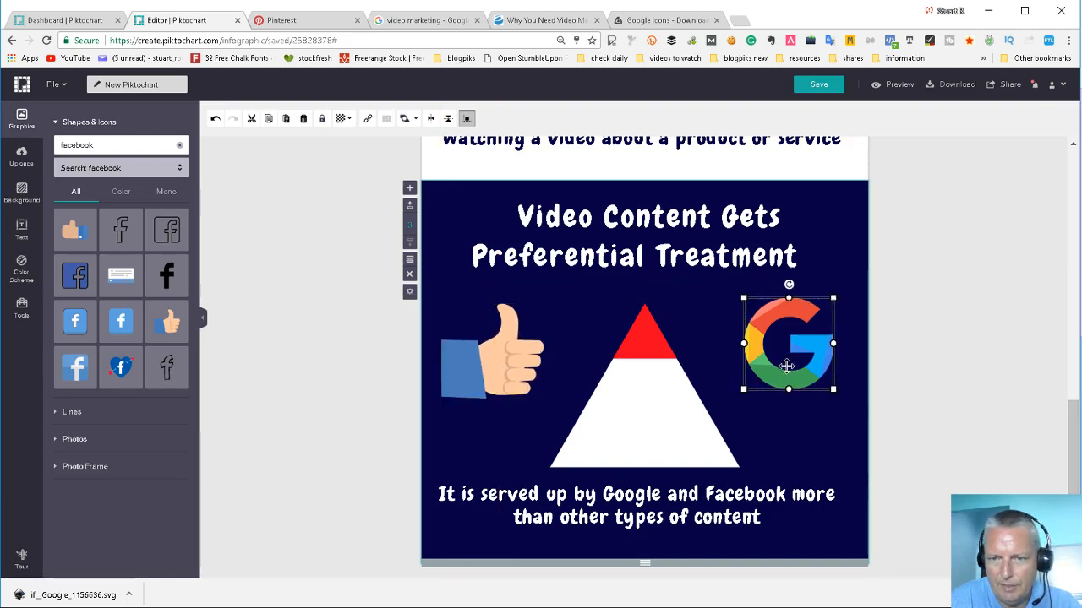
left_click_drag(786, 365, 845, 404)
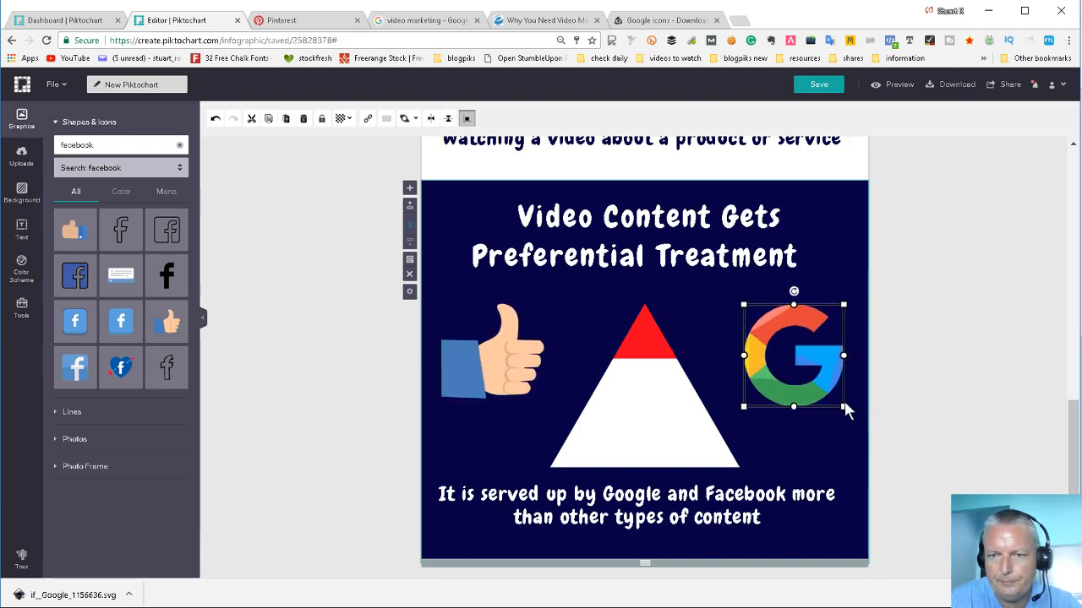
left_click_drag(789, 358, 795, 362)
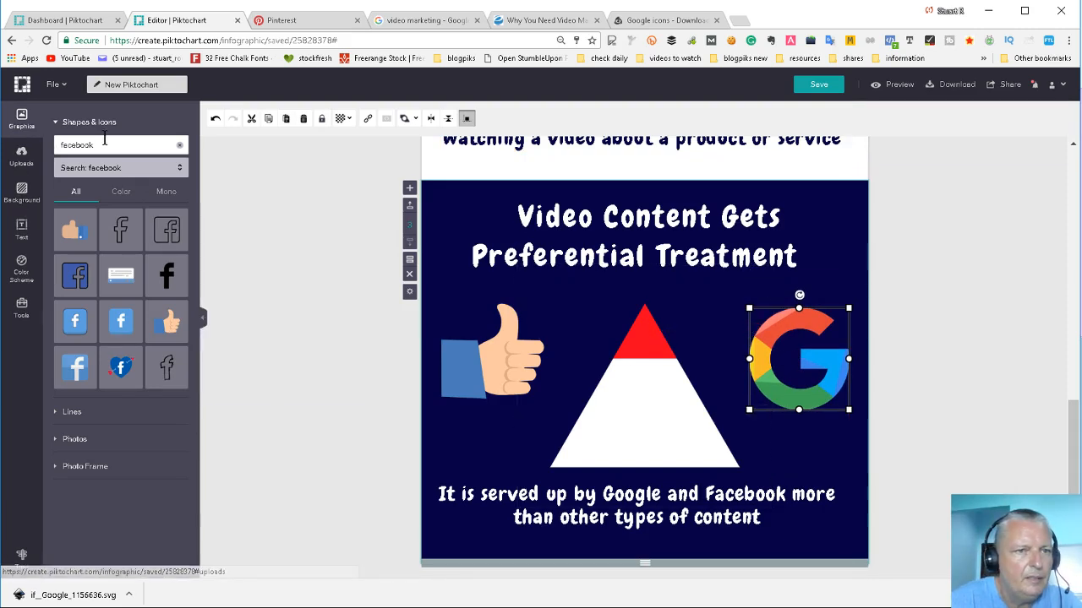
Search the shapes and icons library for "arrow".
double_click(173, 144)
type("arrow")
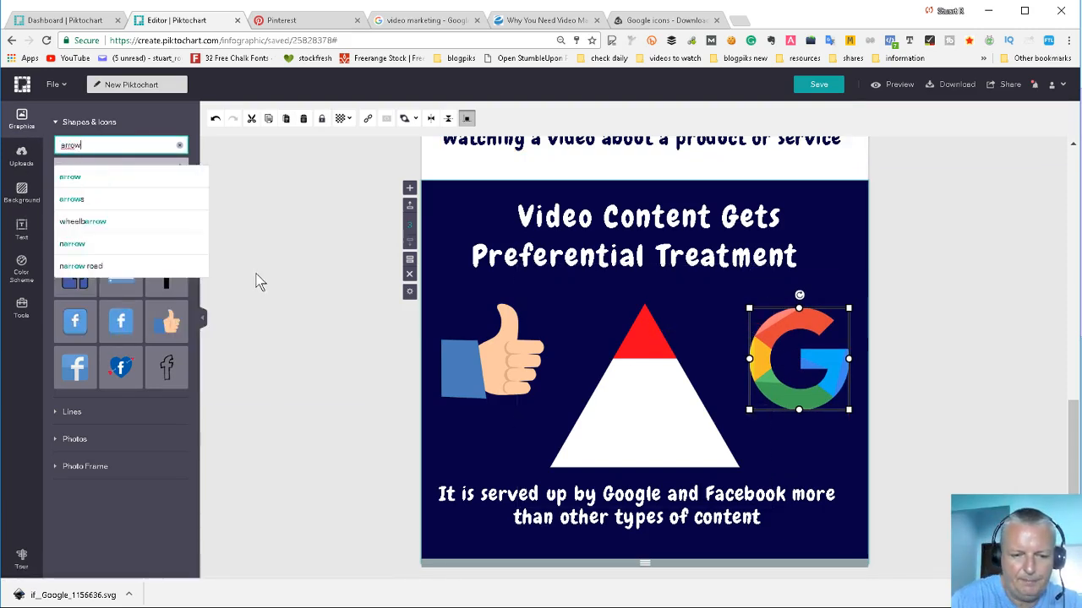
key("BackSpace")
key("BackSpace")
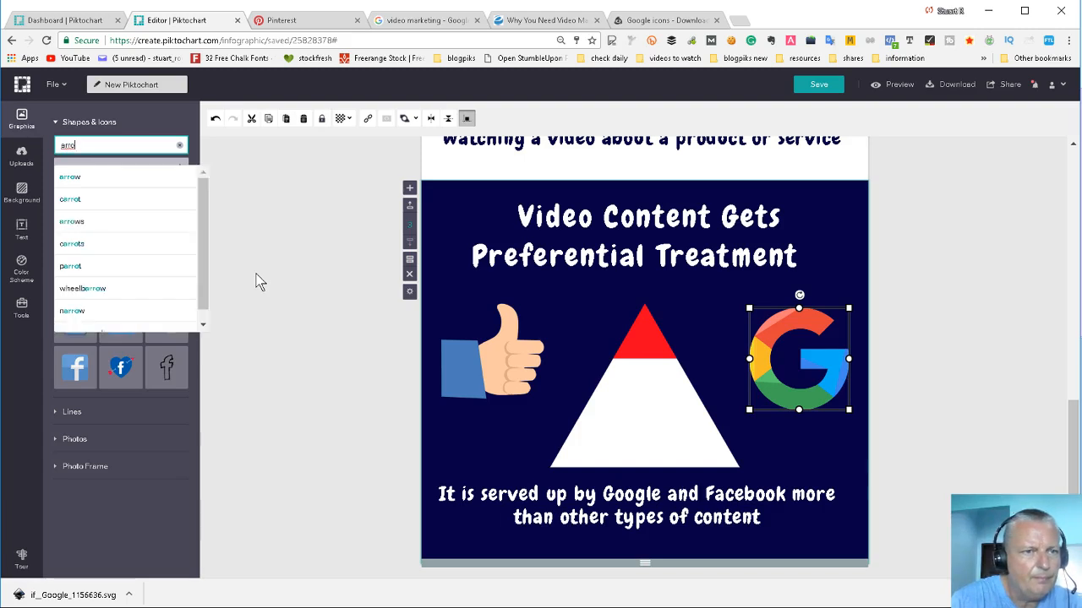
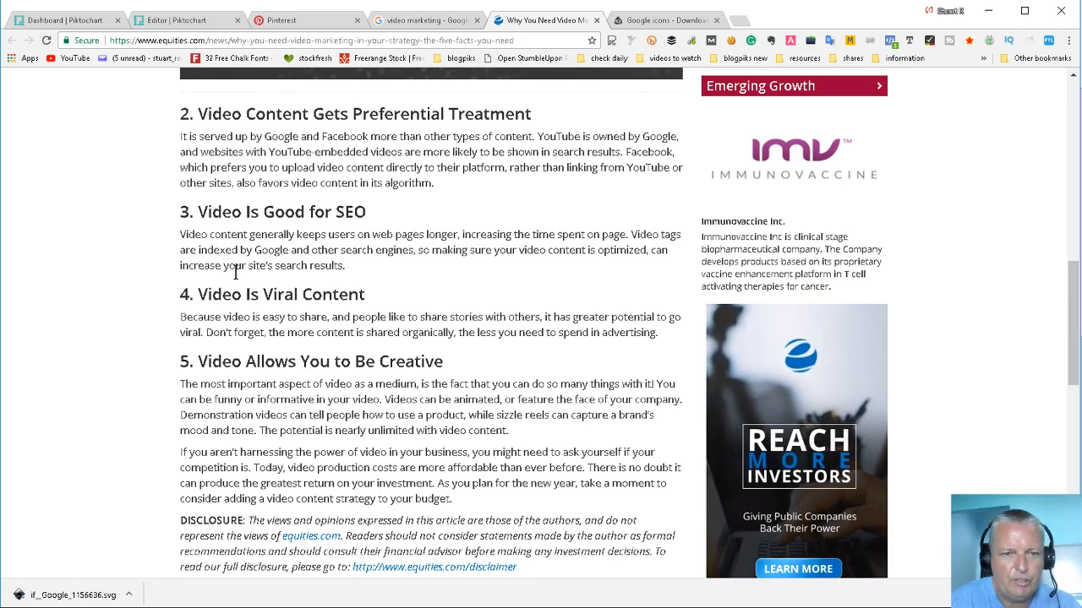
Return to the Piktochart editor and replace the last block's heading with "Video Allows You to Be Creative".
left_click(174, 19)
scroll(456, 345, "up", 2)
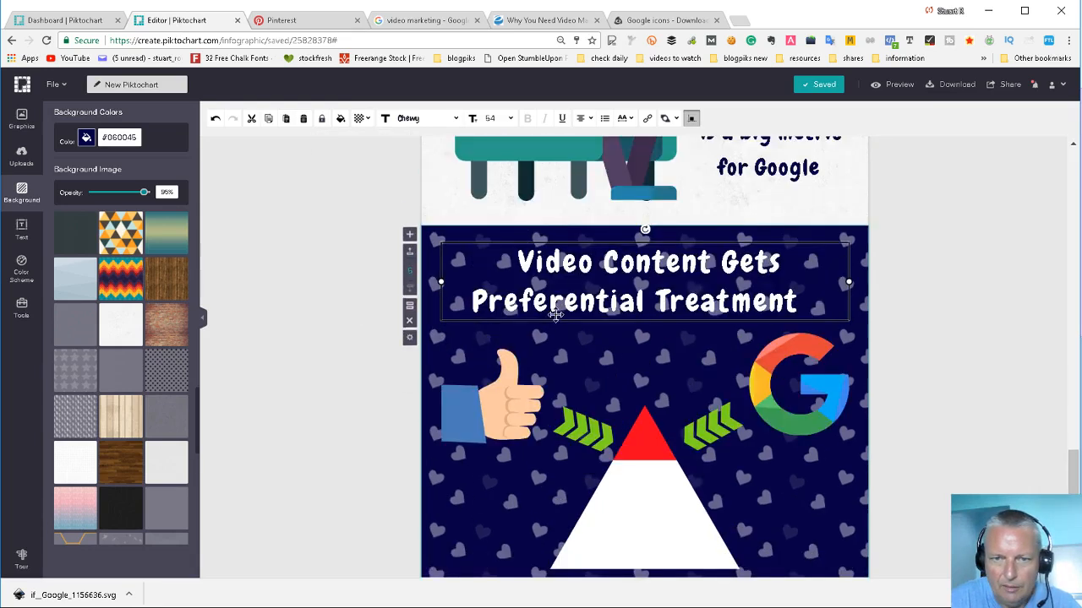
left_click(510, 263)
key("ctrl+a")
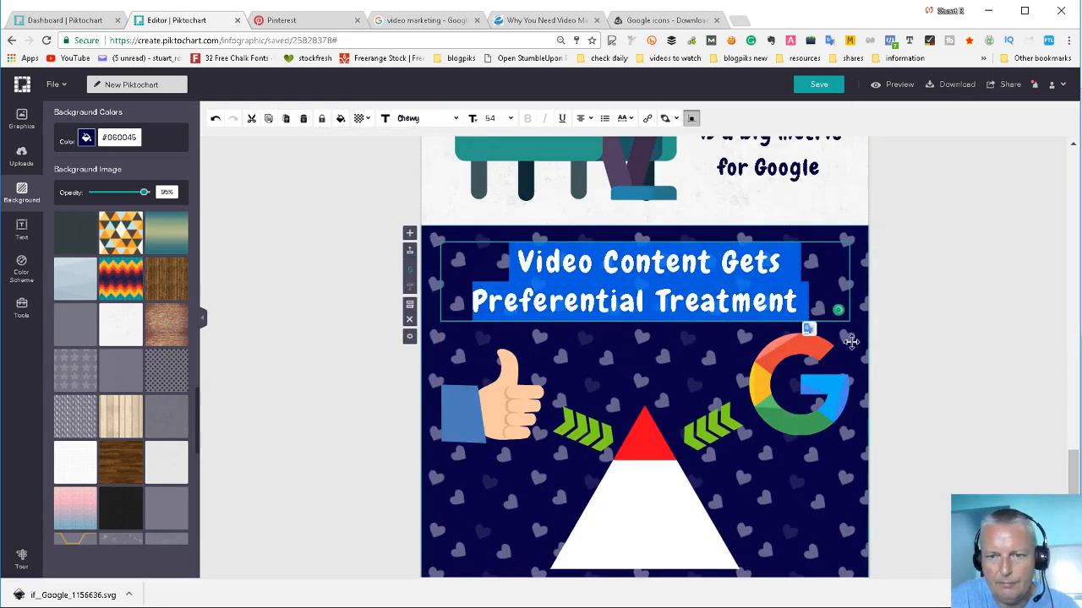
scroll(924, 365, "down", 2)
type("Video Allows You to Be Creative")
scroll(895, 344, "up", 2)
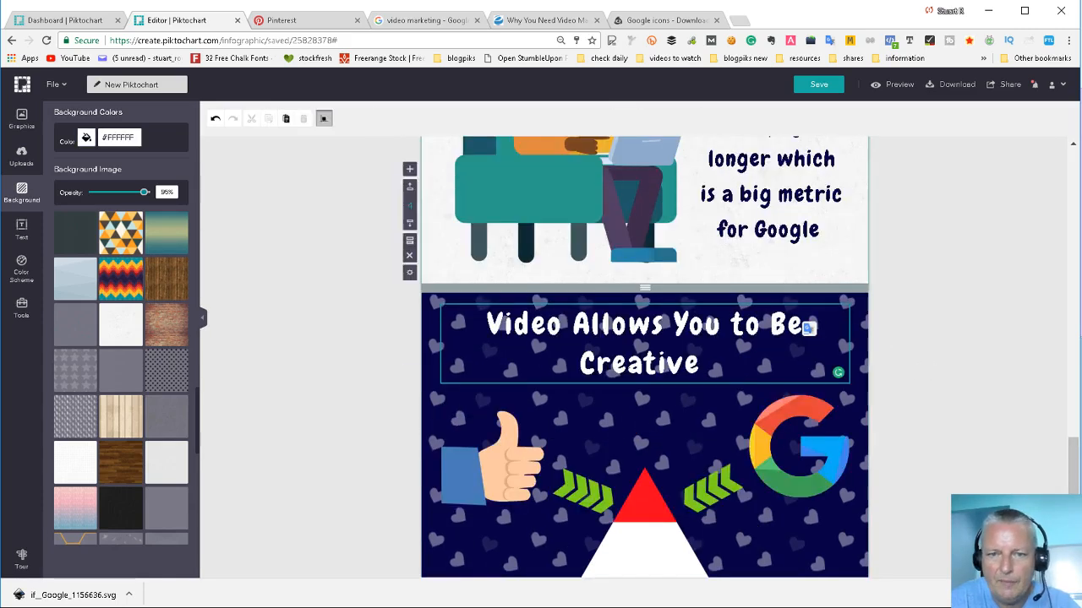
left_click(985, 382)
scroll(860, 329, "down", 1)
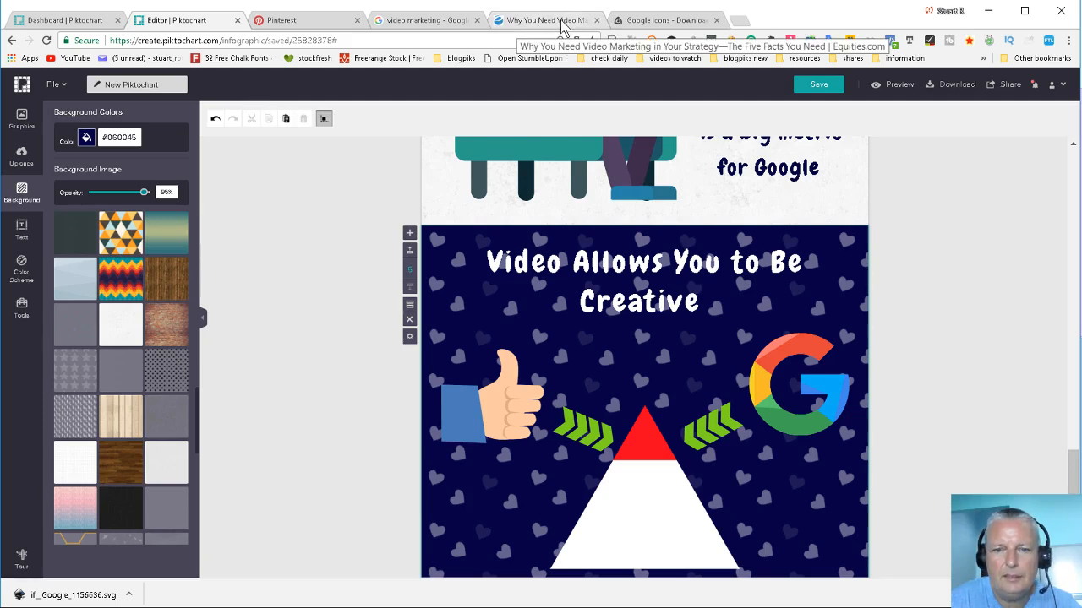
Copy the sentence beginning "You can do so many things with it" from the WordPad document and return to the Piktochart editor.
scroll(661, 338, "down", 2)
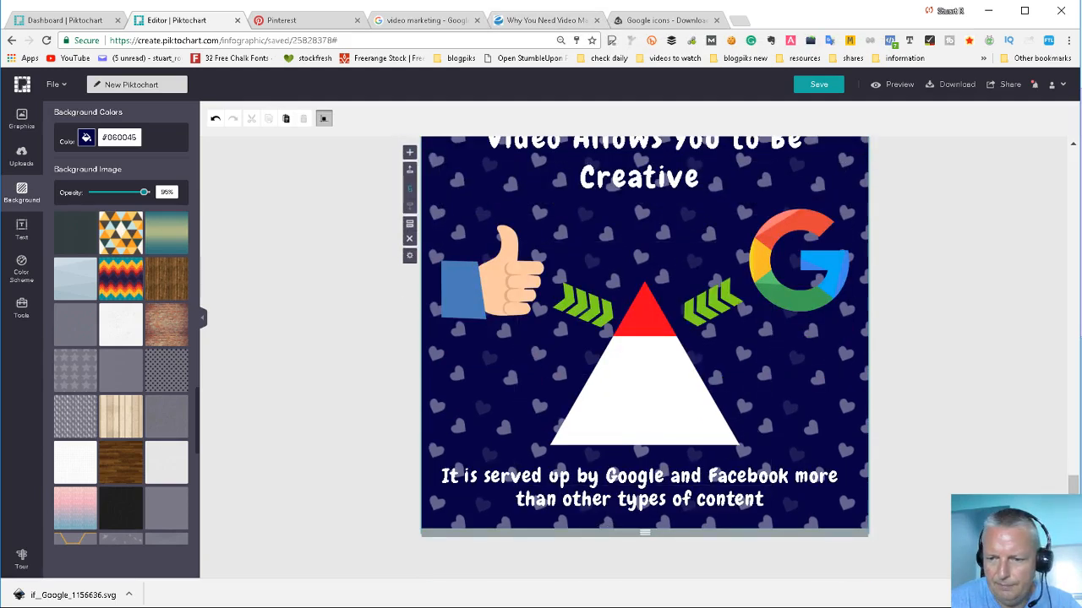
key("alt+Tab")
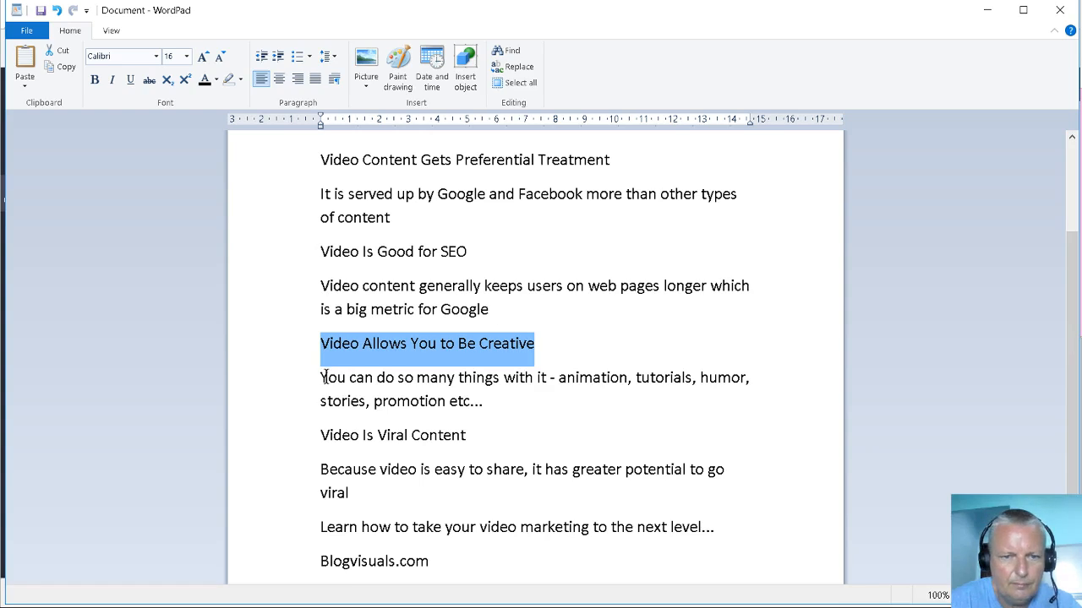
left_click_drag(322, 377, 464, 396)
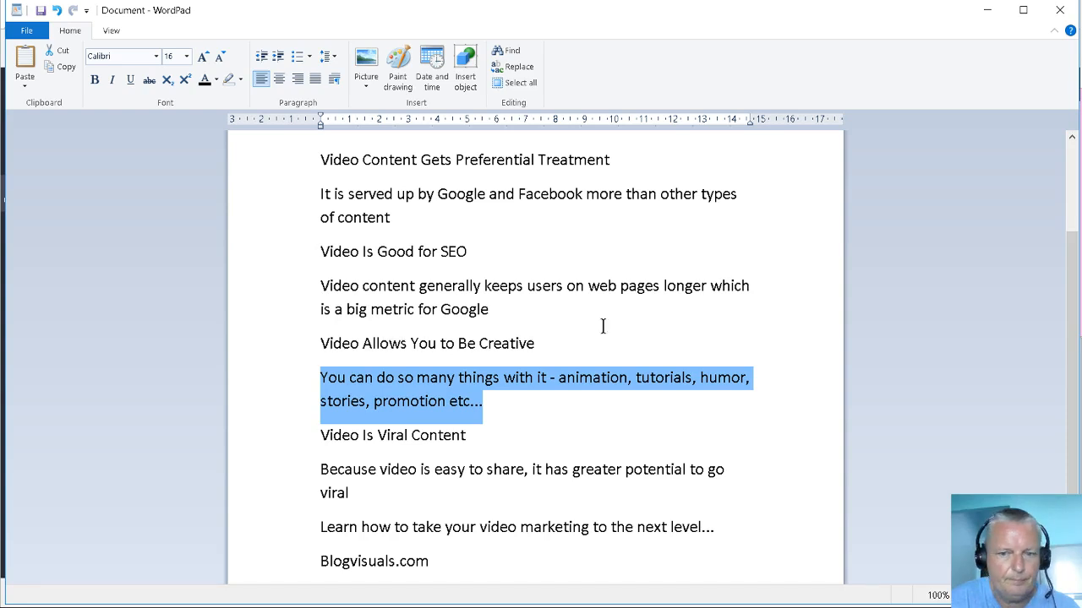
key("alt+Tab")
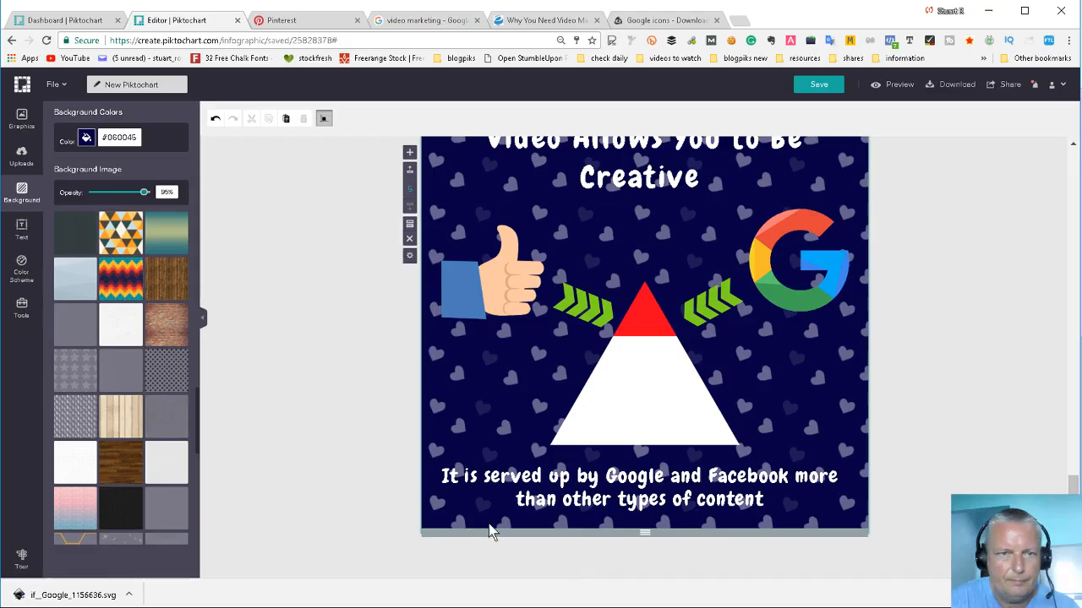
Replace the last block's caption with "You can do so many things with it - animation, tutorials, humor, stories, promotion etc...".
left_click(441, 477)
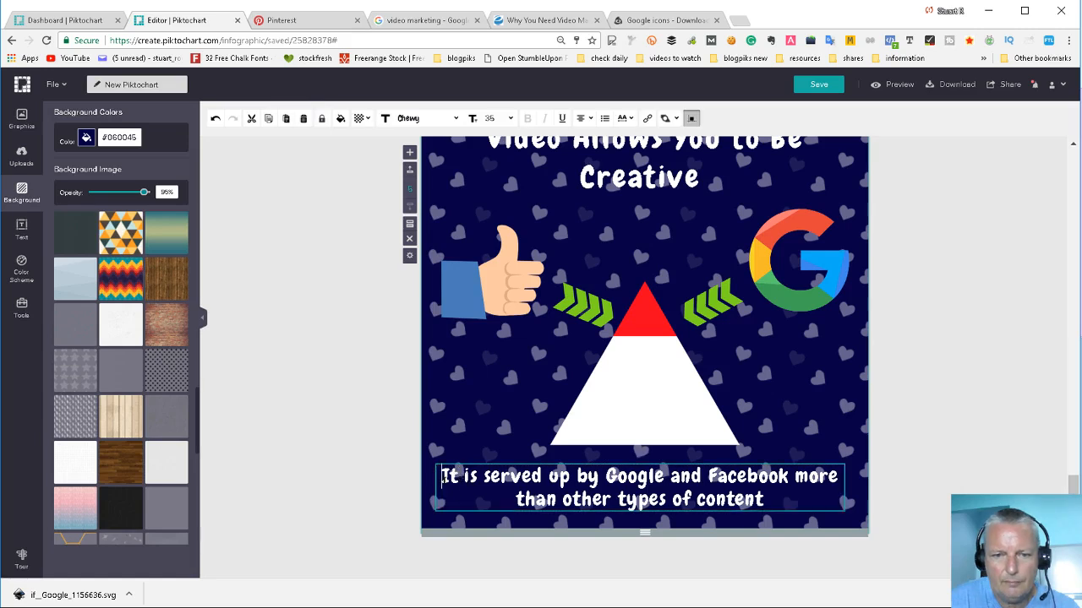
left_click_drag(443, 477, 765, 499)
type("You can do so many things with it - animation, tutorials, humor, stories, promotion etc...")
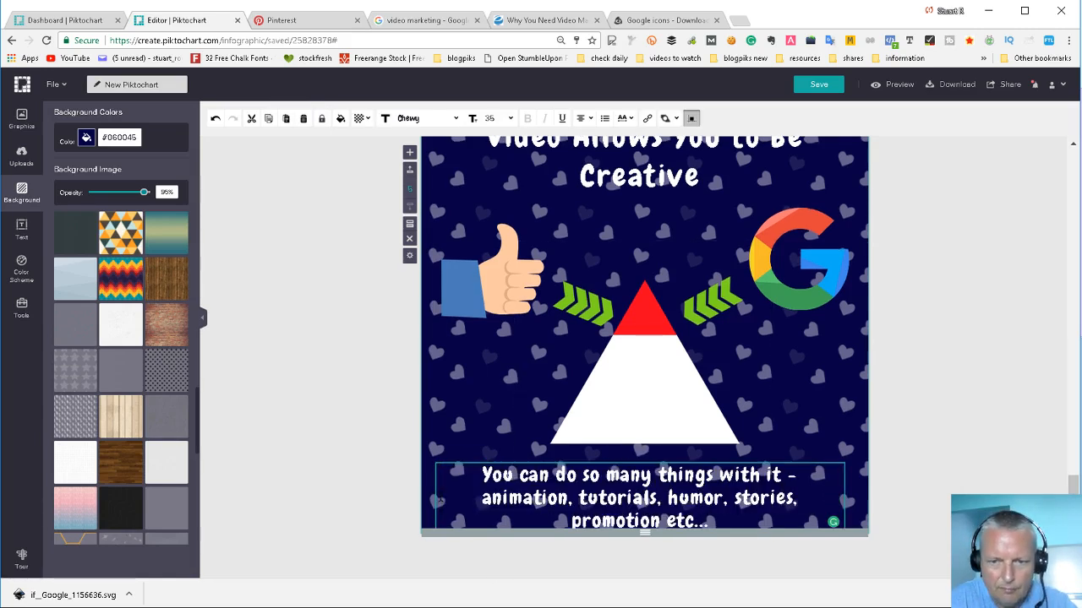
left_click_drag(676, 463, 678, 453)
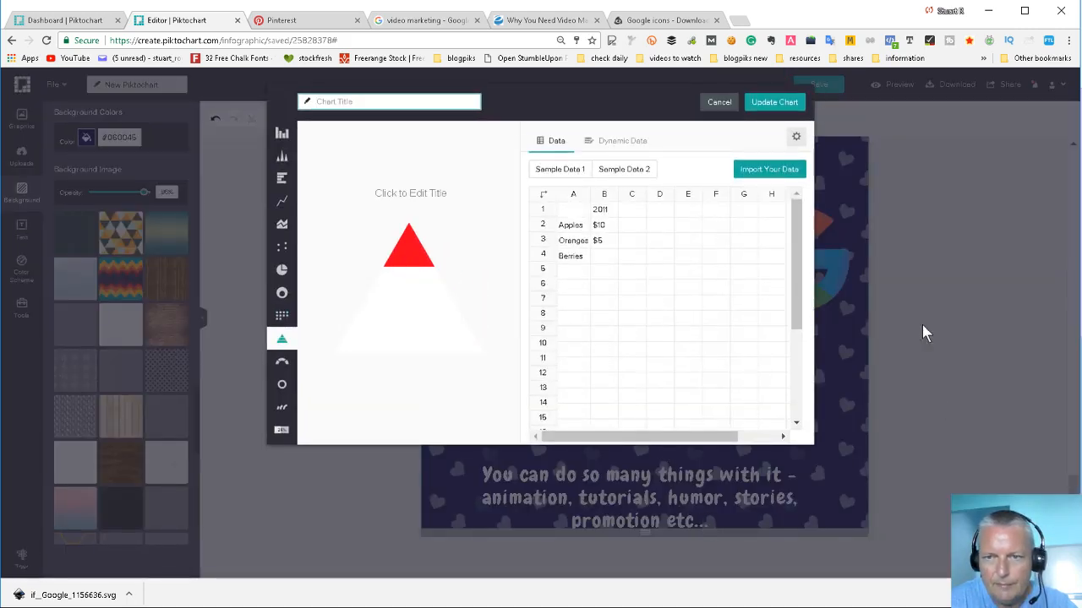
left_click(719, 102)
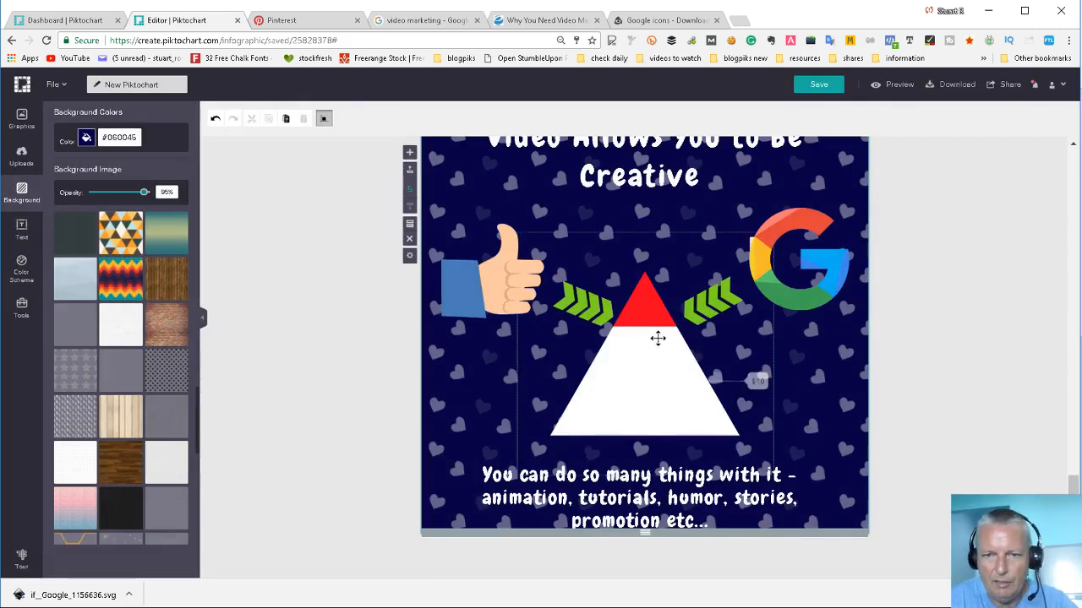
Delete the pyramid chart, both green arrows, the thumbs-up icon and the Google logo from the last block.
left_click(656, 338)
key("Delete")
key("Delete")
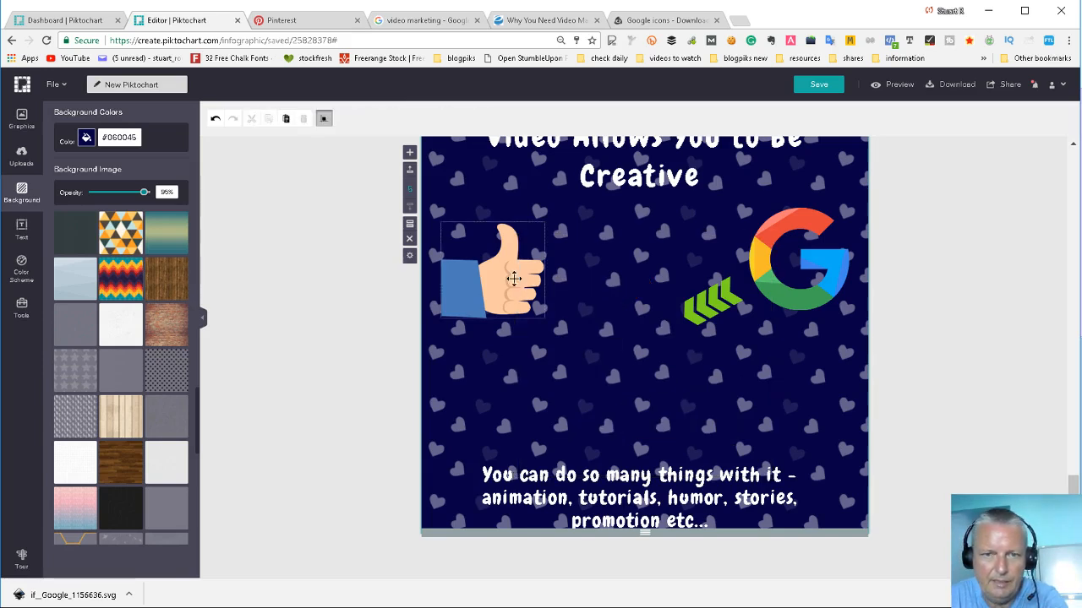
left_click(514, 278)
key("Delete")
left_click(717, 298)
key("Delete")
left_click(798, 258)
key("Delete")
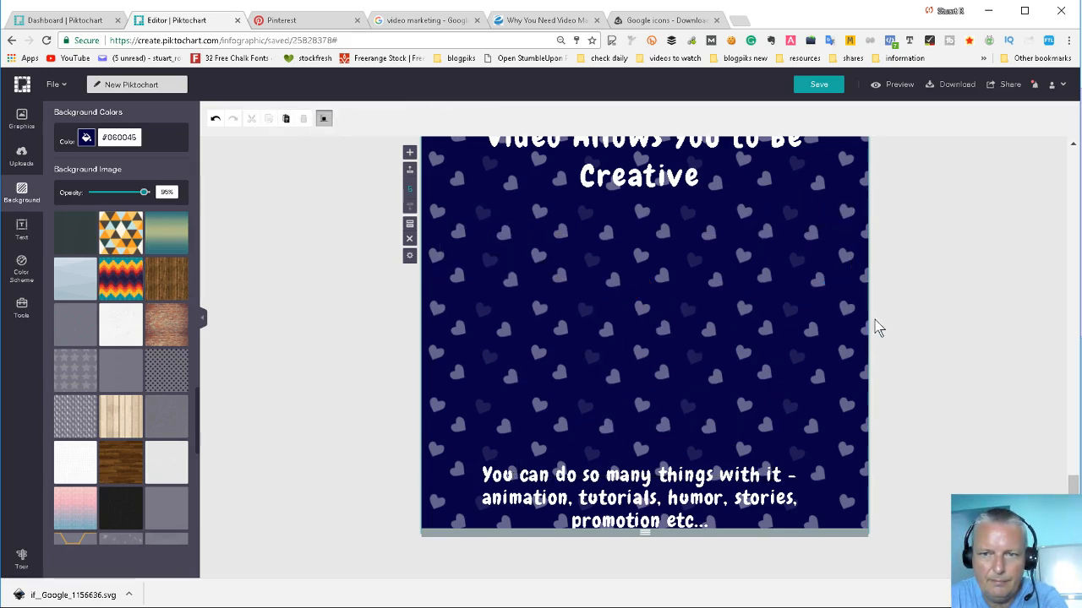
Widen the last block's caption text box so its text fits on two lines, and position it just above the block's lower edge.
left_click_drag(500, 498, 431, 479)
left_click_drag(672, 475, 679, 493)
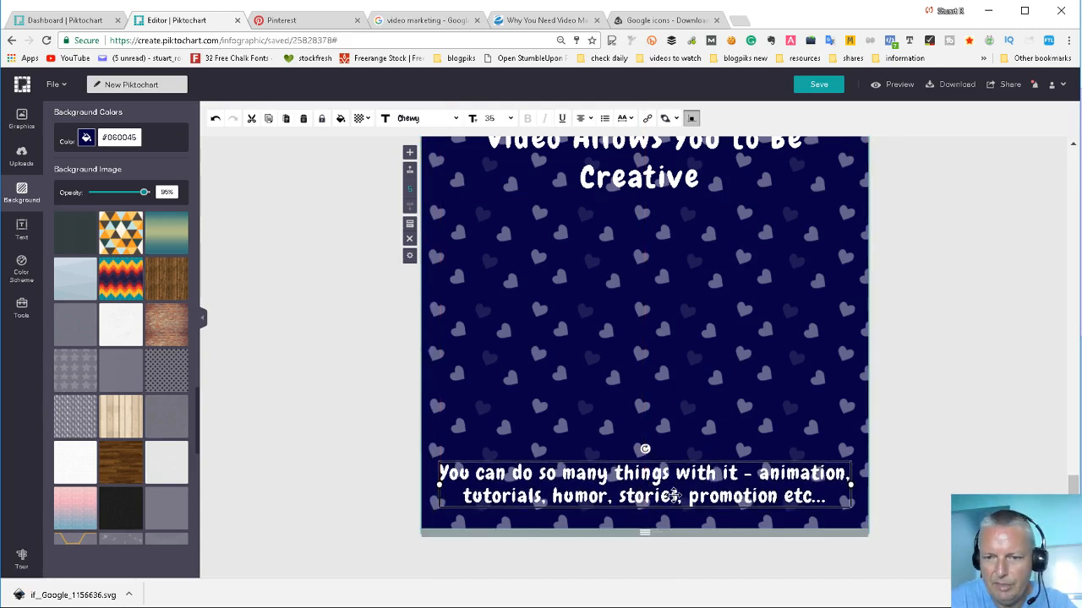
left_click(354, 381)
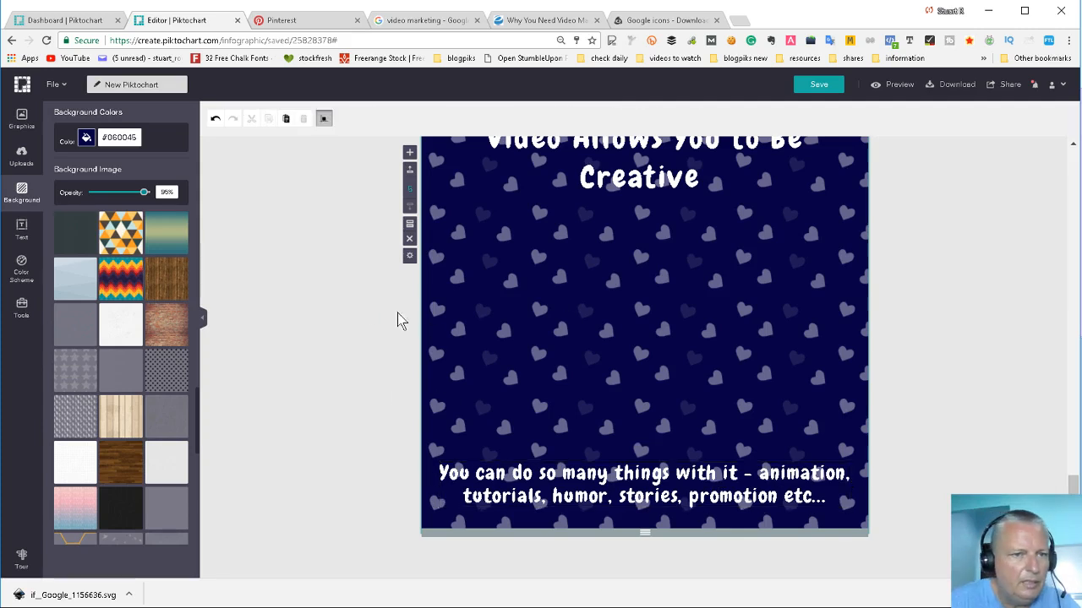
Add the laptop icon with speech bubbles to the last block and place it beneath the heading, towards the block's left edge.
left_click(23, 123)
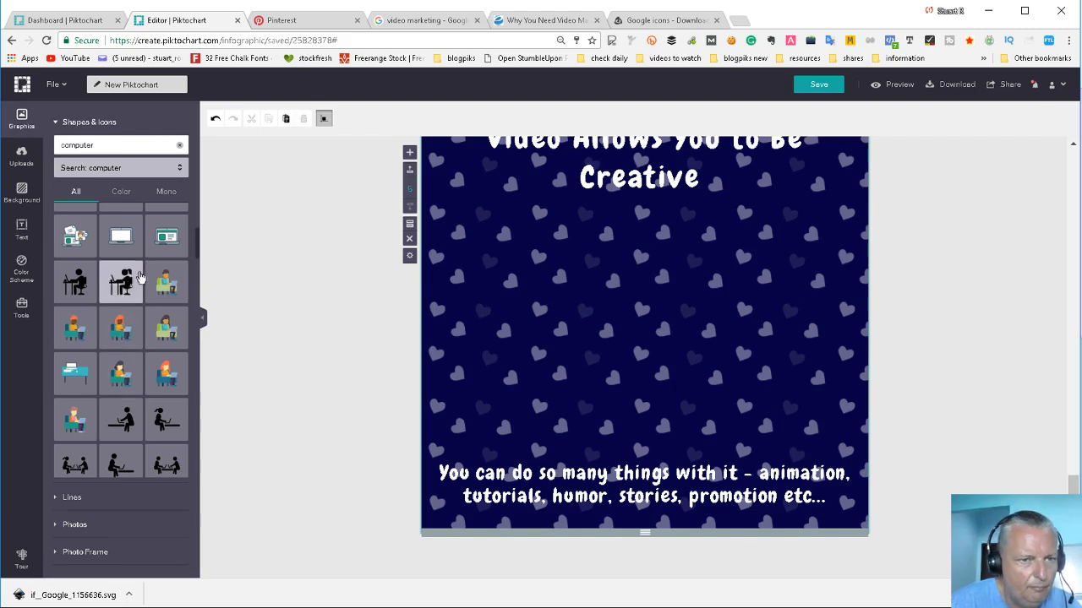
scroll(125, 287, "up", 1)
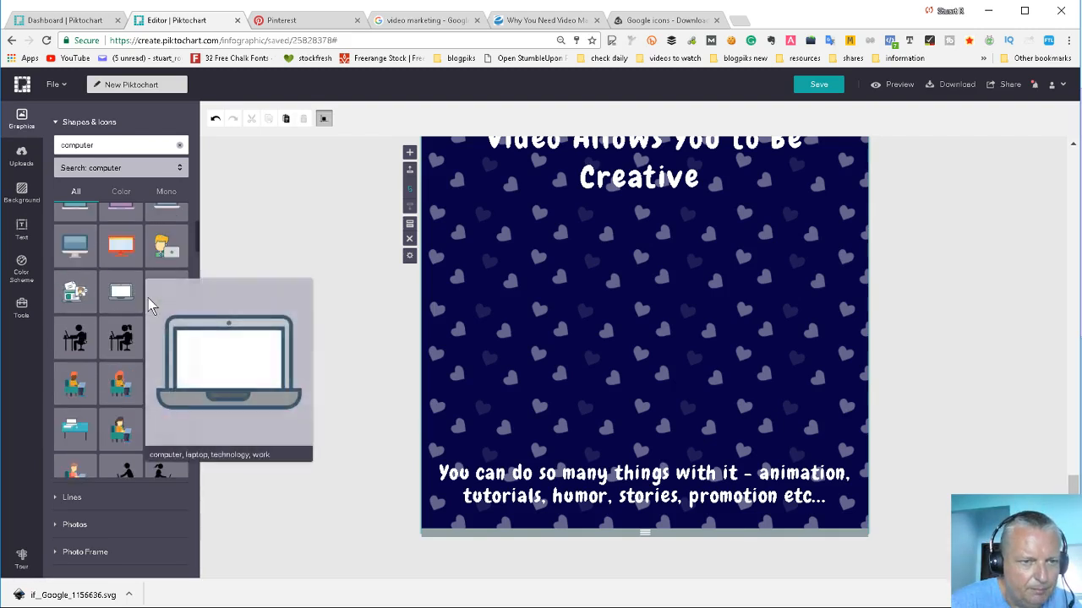
scroll(142, 319, "up", 1)
scroll(142, 320, "up", 2)
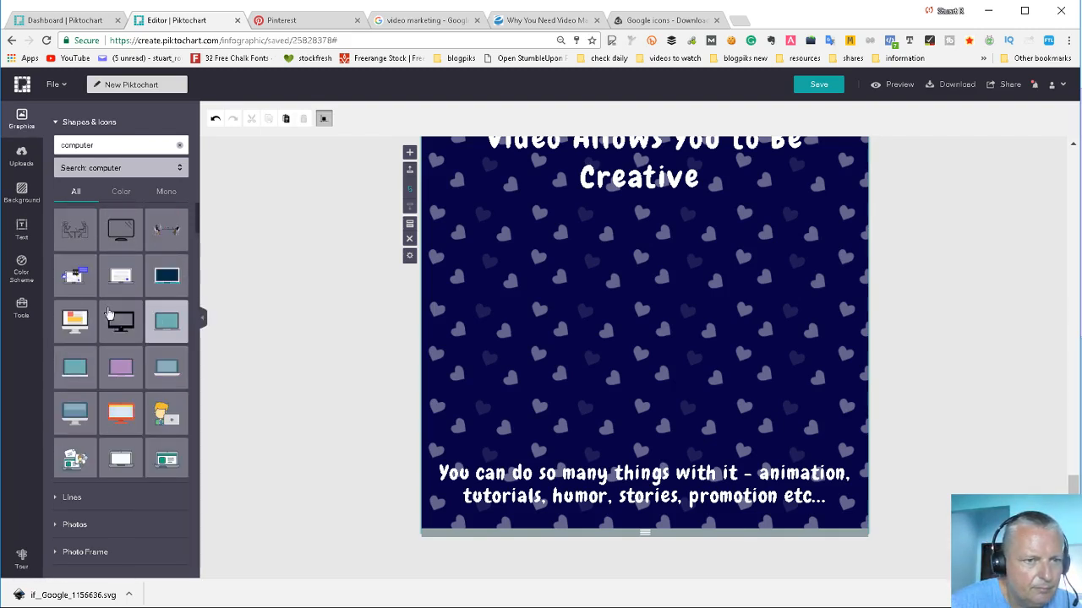
left_click_drag(78, 275, 572, 289)
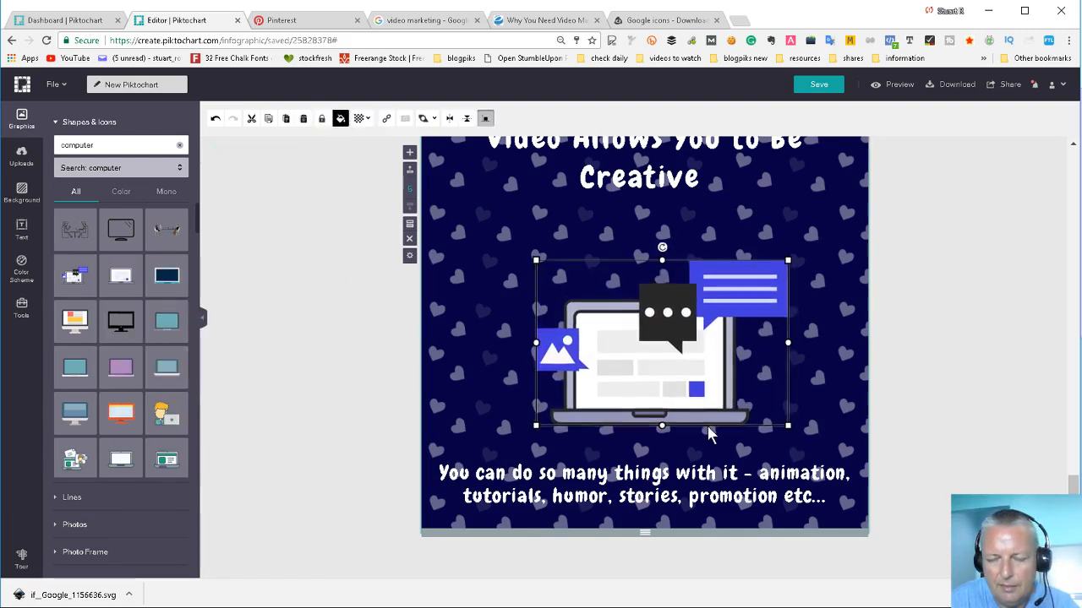
left_click_drag(608, 363, 568, 313)
left_click(372, 365)
left_click(350, 362)
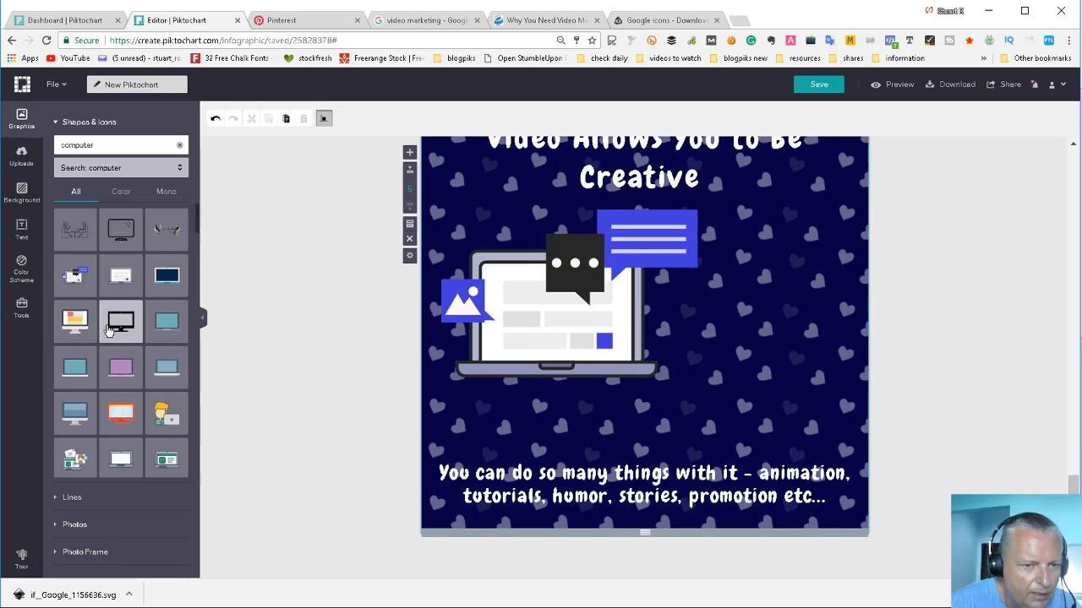
Insert the laptop icon showing a green web page and move it into the "Video Allows You to Be Creative" block.
scroll(108, 329, "down", 2)
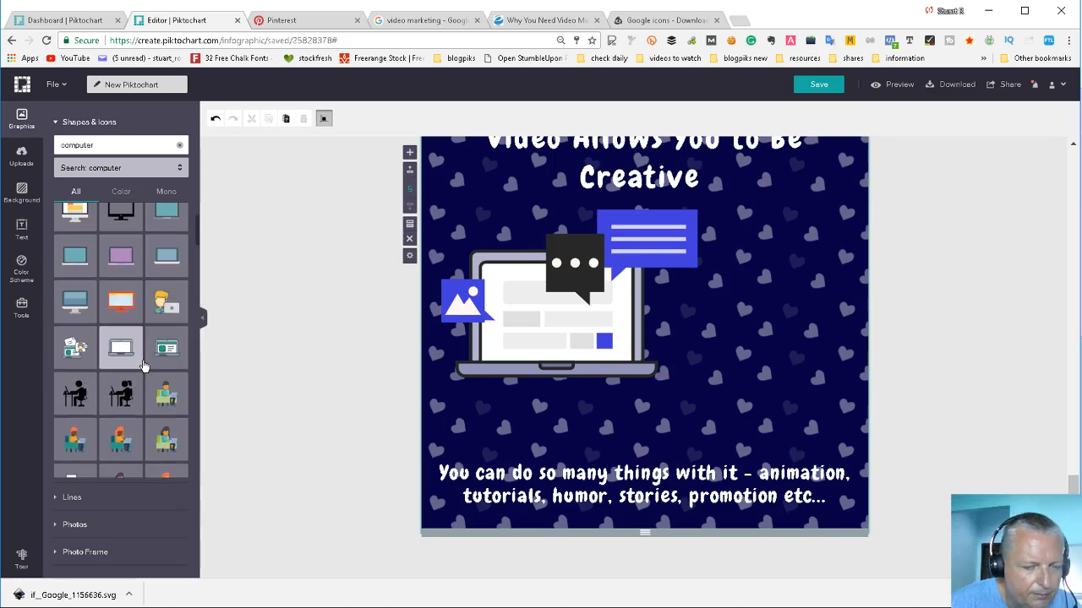
scroll(160, 347, "down", 1)
scroll(989, 272, "down", 5)
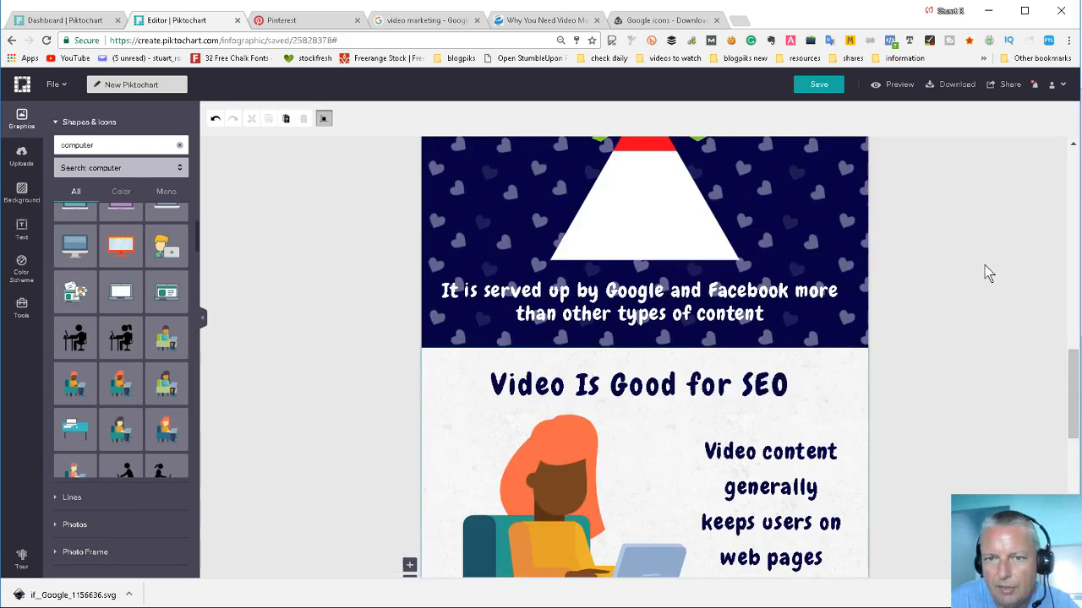
scroll(987, 267, "up", 10)
scroll(990, 264, "down", 3)
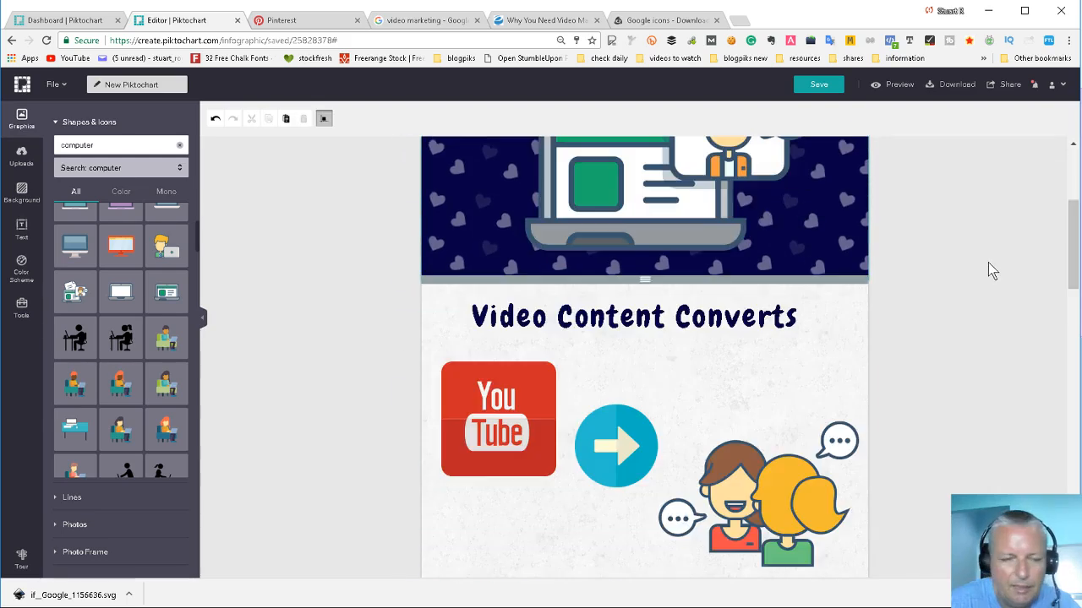
scroll(989, 262, "down", 5)
scroll(164, 327, "down", 1)
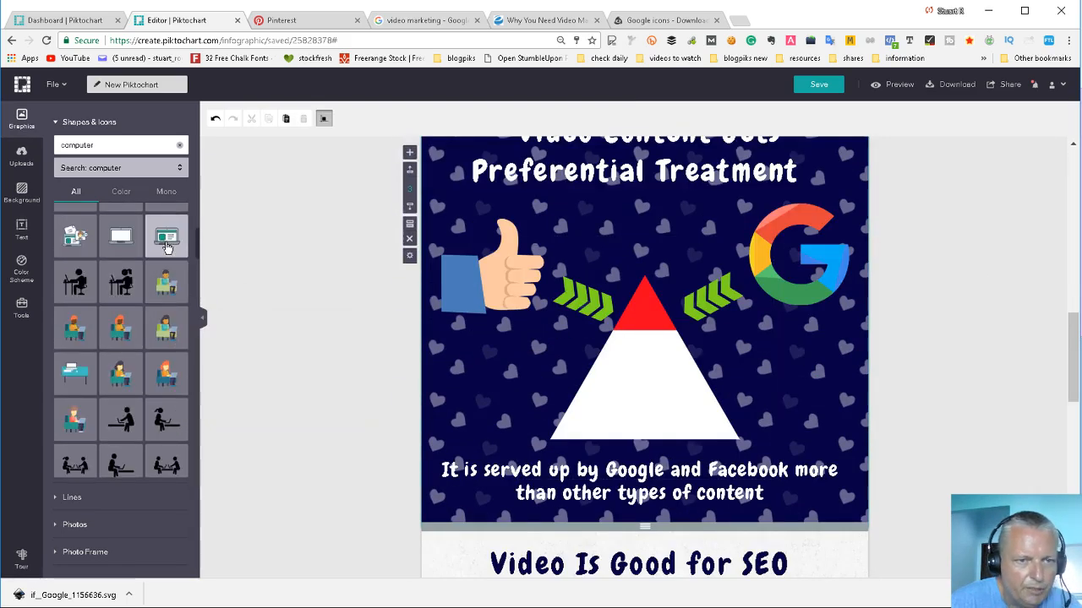
left_click_drag(164, 235, 849, 485)
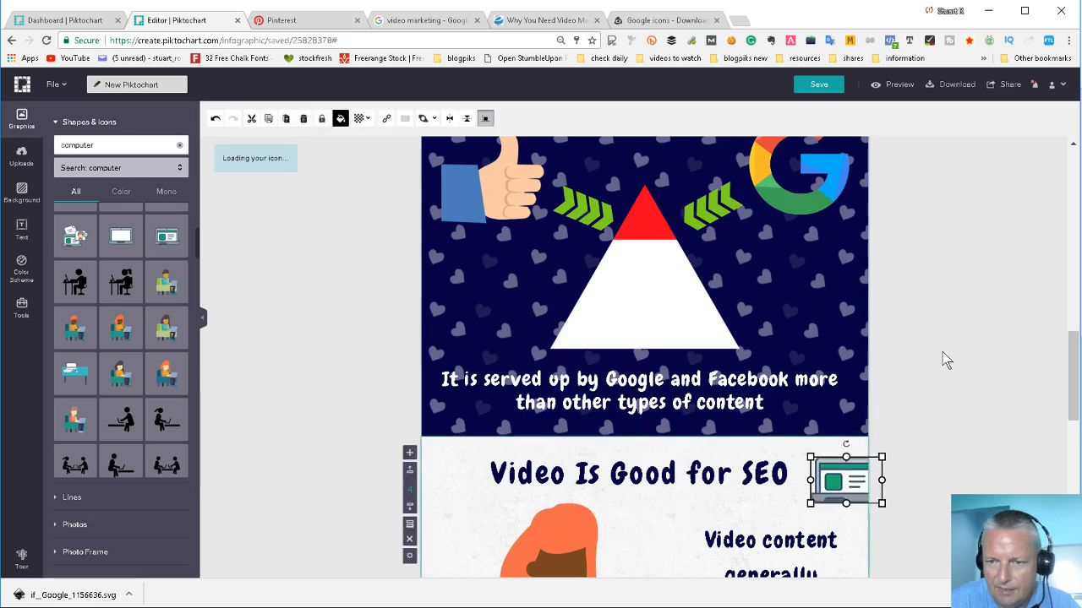
scroll(944, 360, "down", 3)
left_click_drag(845, 174, 763, 476)
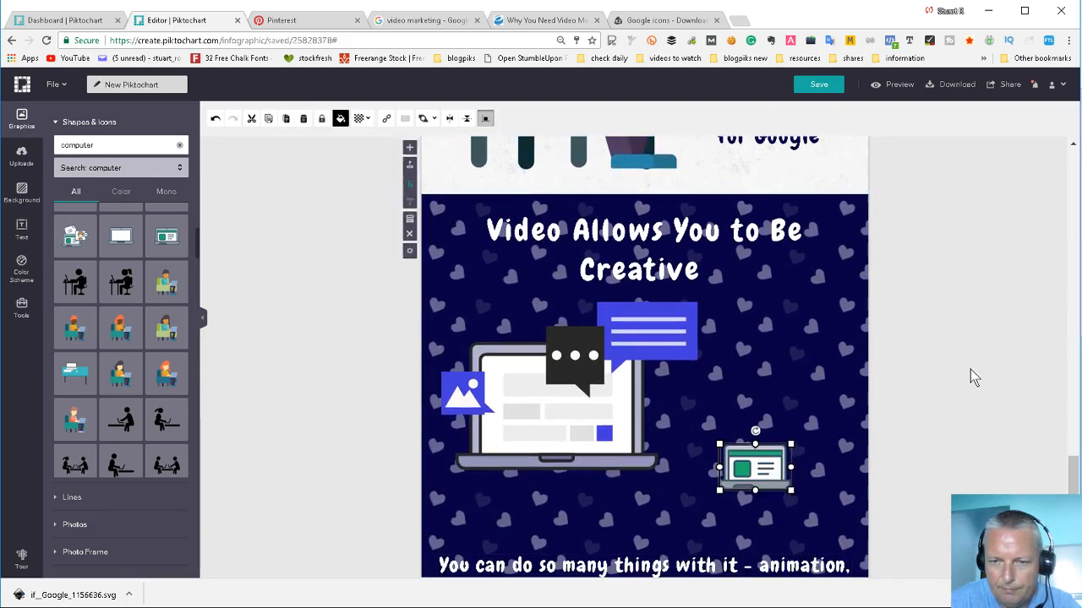
Enlarge the green web-page laptop and position it to the right of the speech-bubble laptop.
scroll(971, 363, "down", 1)
left_click_drag(789, 429, 739, 364)
left_click_drag(848, 436, 798, 412)
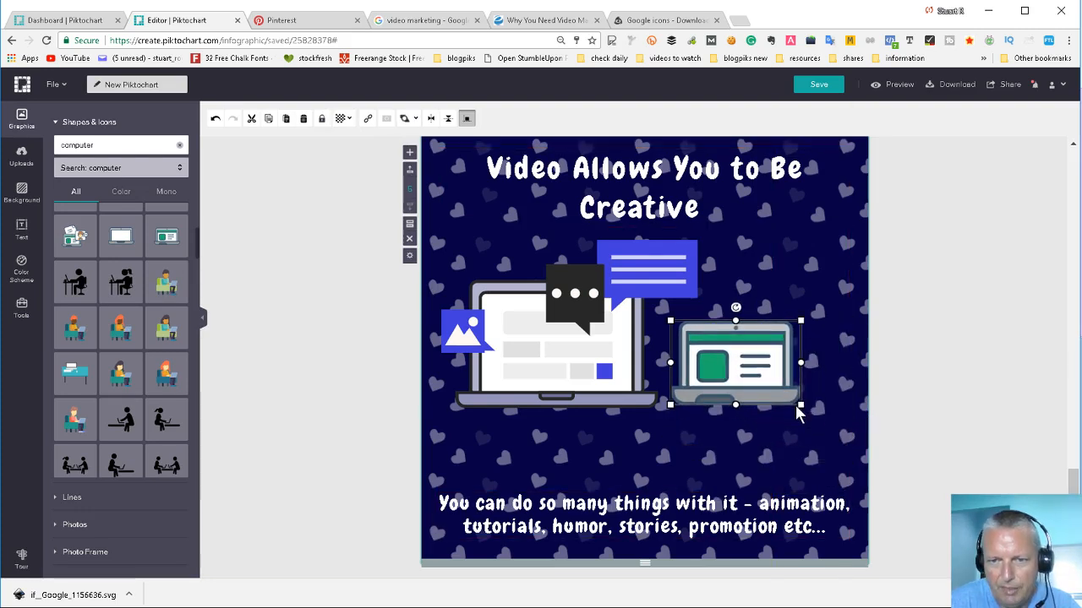
left_click_drag(779, 355, 798, 324)
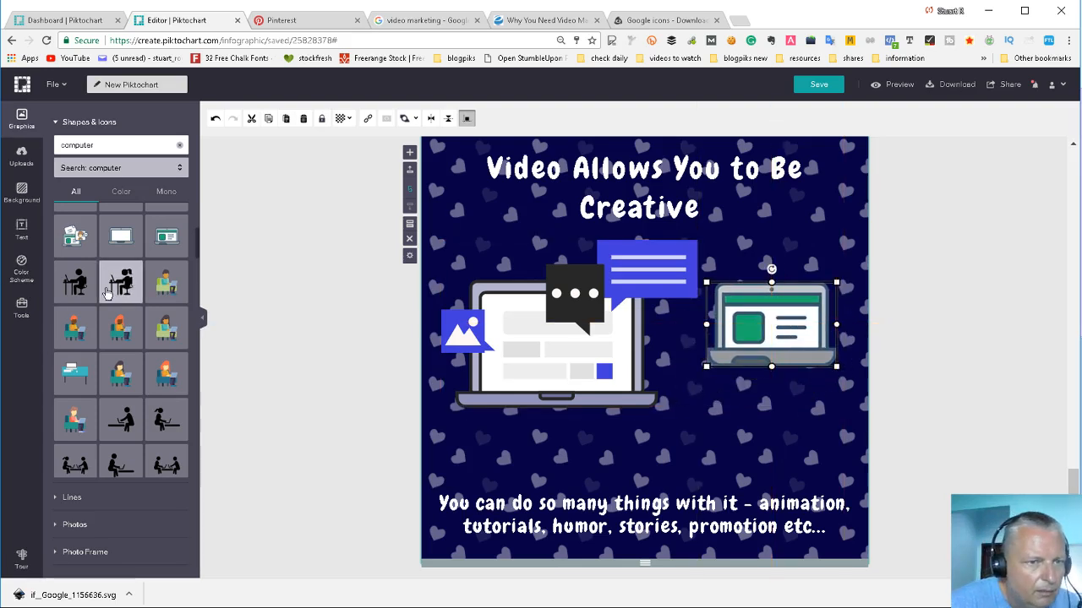
Add the laptop icon with a plain teal screen below the green web-page laptop and enlarge it to a similar width.
scroll(110, 292, "down", 5)
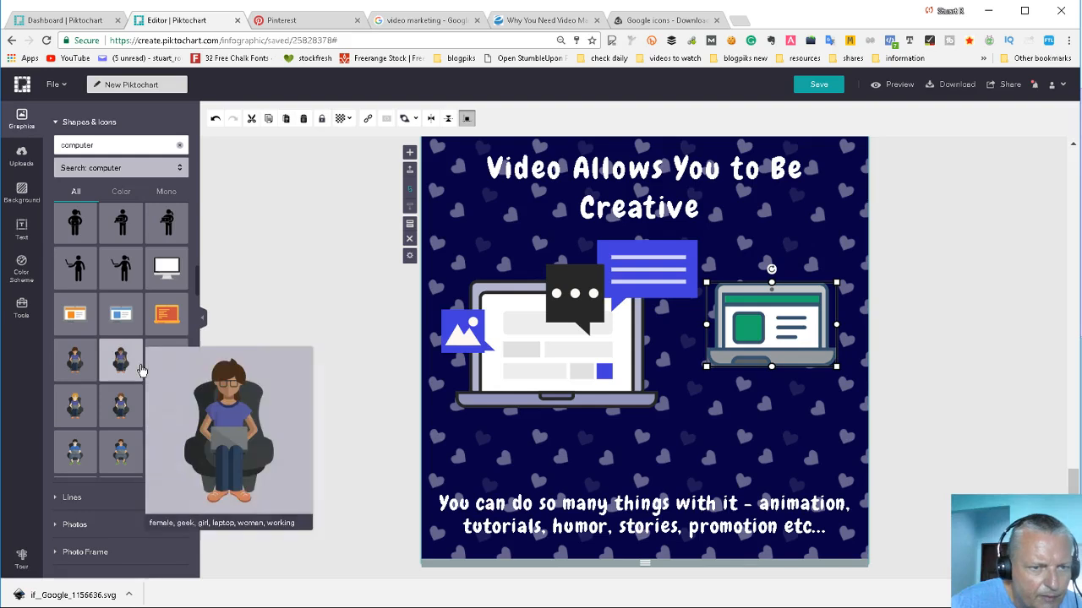
scroll(145, 342, "down", 5)
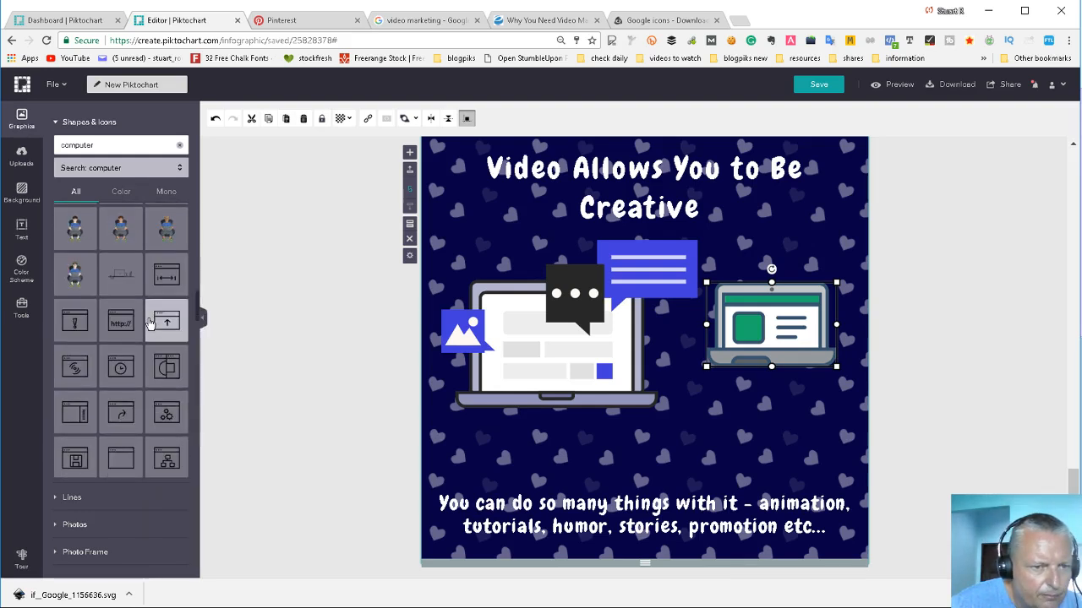
scroll(139, 325, "up", 5)
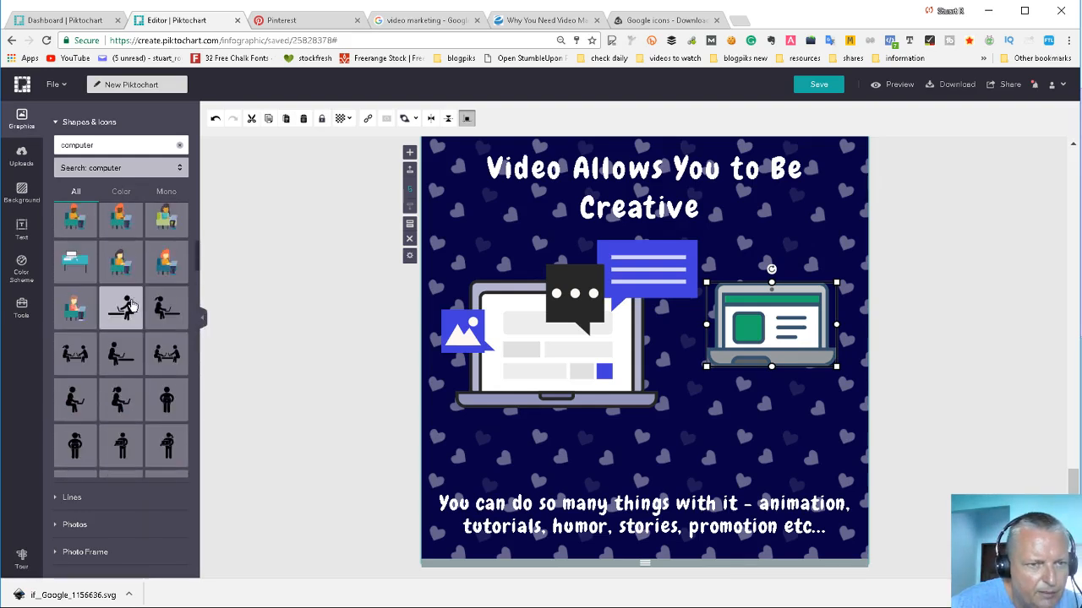
scroll(133, 310, "up", 4)
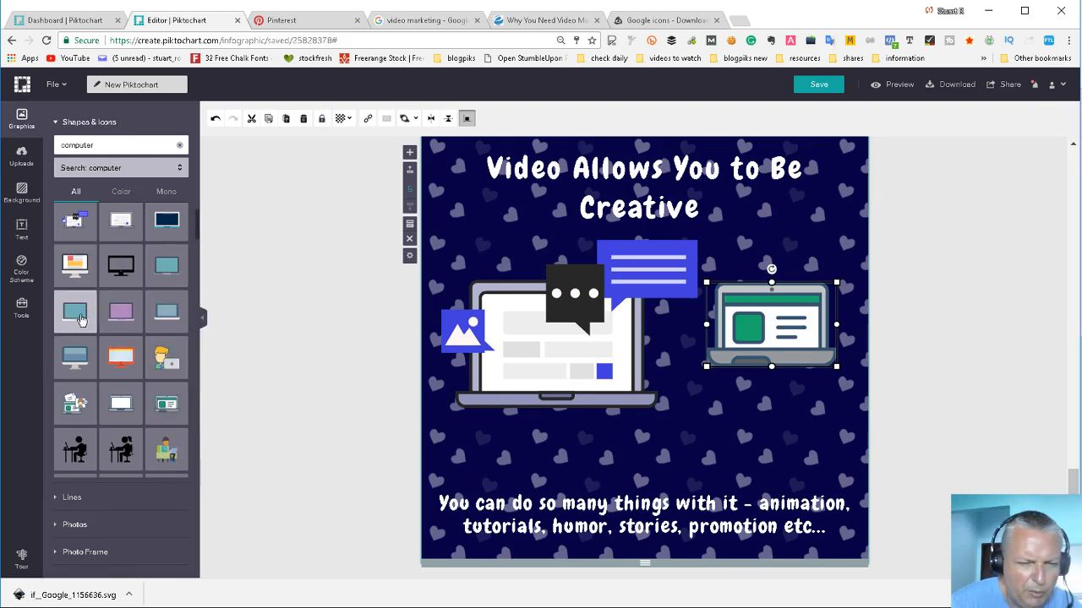
mouse_move(76, 317)
left_click_drag(72, 317, 707, 467)
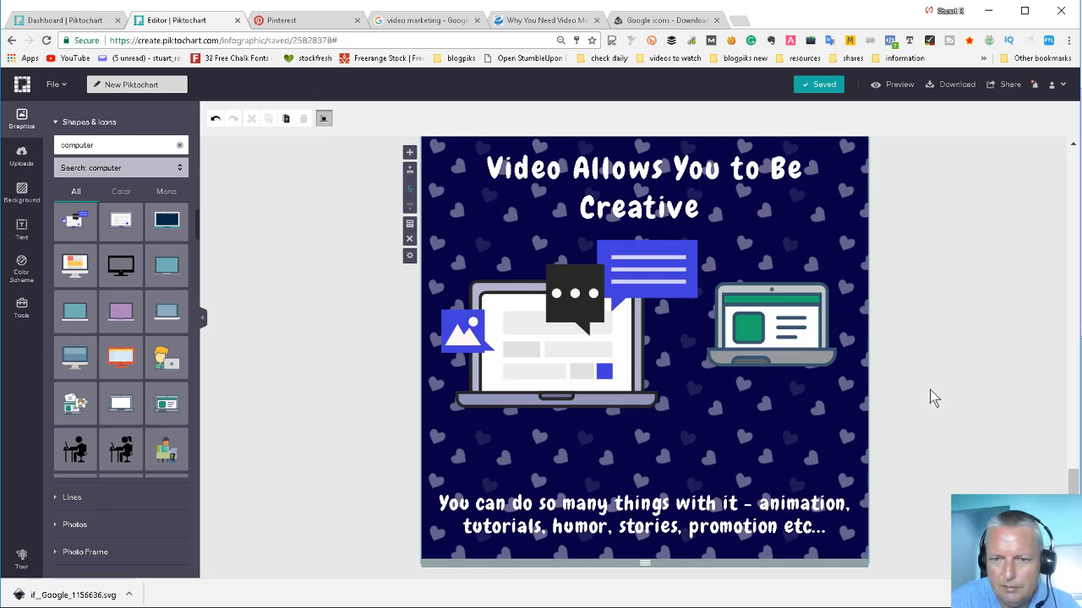
scroll(924, 382, "up", 4)
scroll(924, 380, "down", 5)
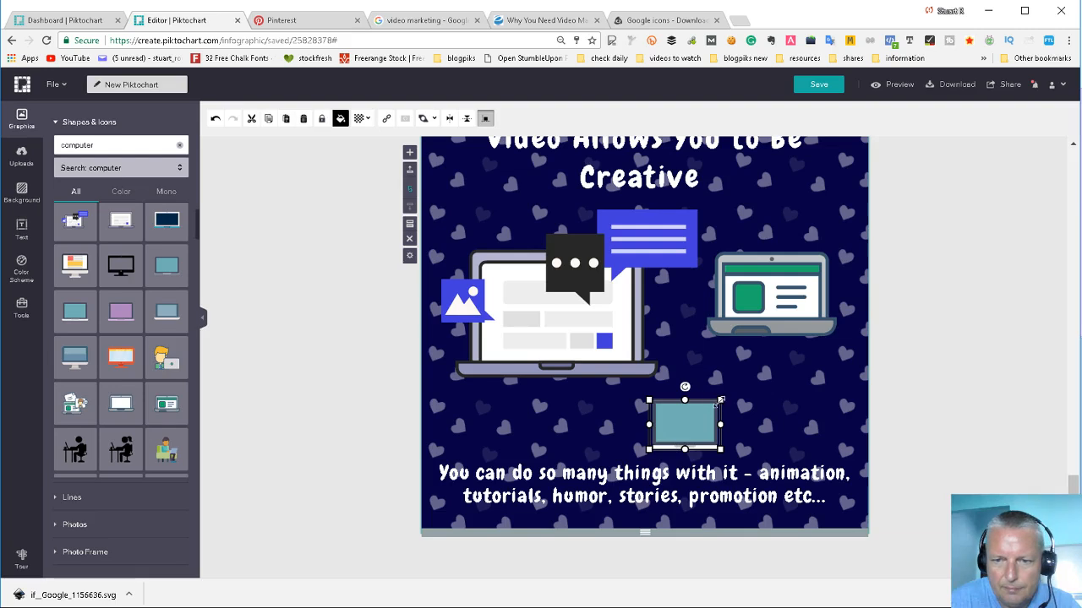
left_click_drag(720, 400, 750, 396)
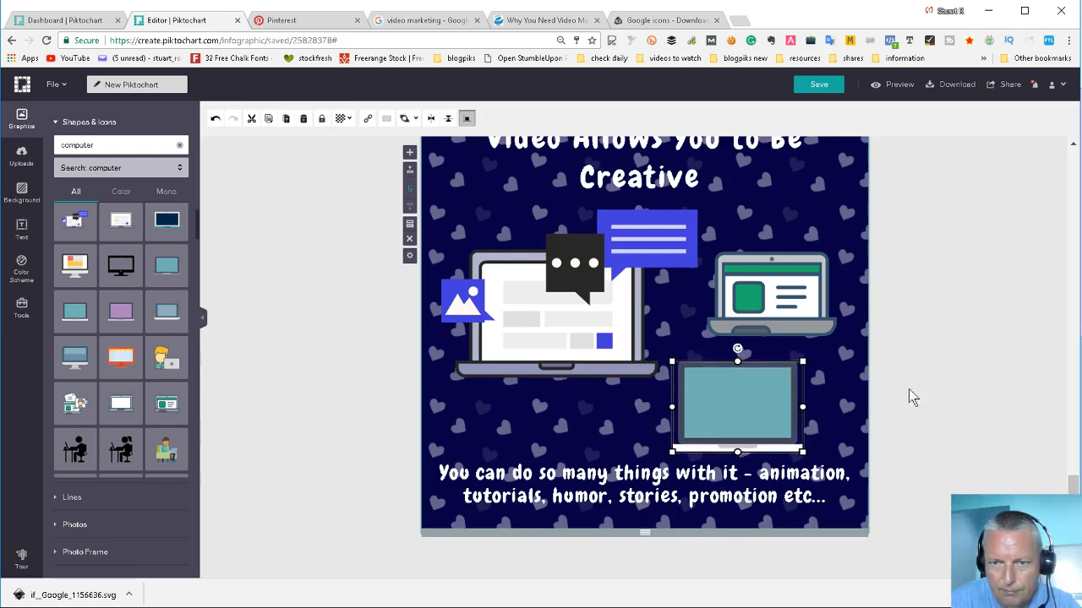
left_click(950, 389)
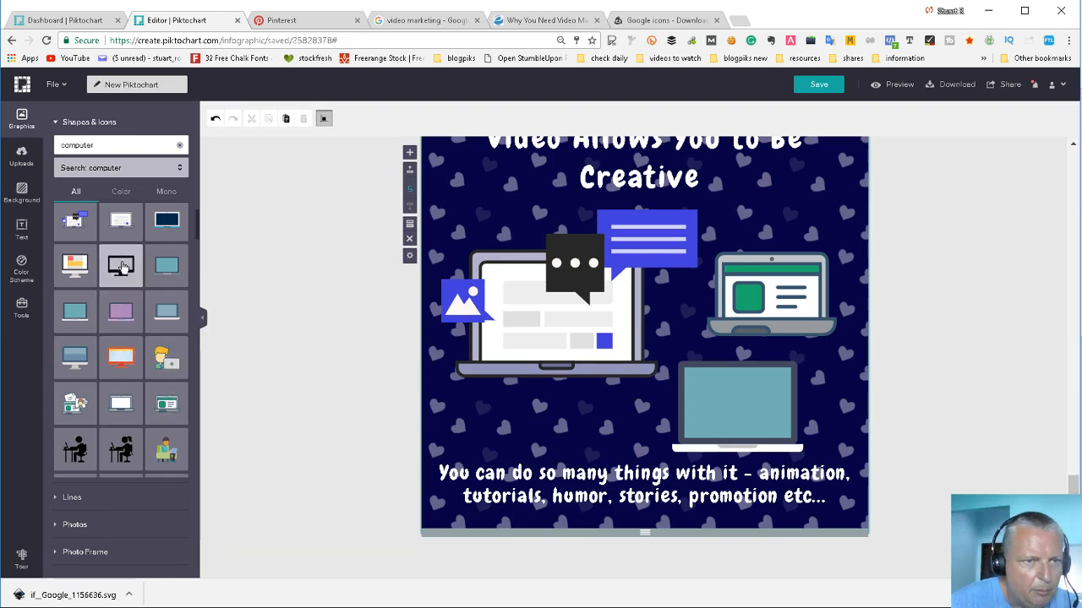
Search the icons for "people" and place the pixel character with glasses and a red top on the teal laptop's screen.
double_click(110, 144)
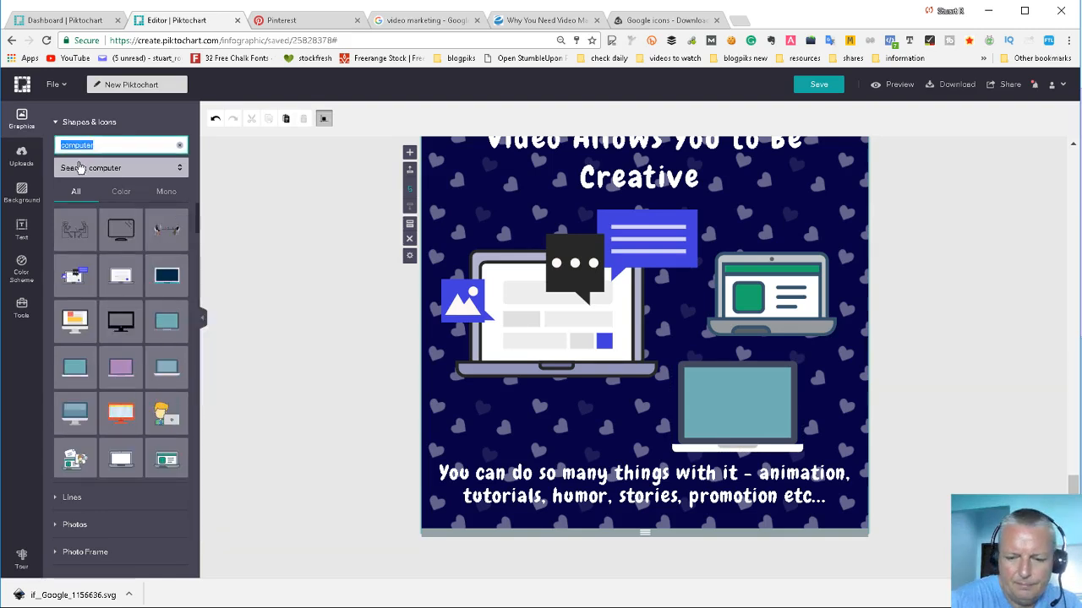
type("people")
left_click(79, 173)
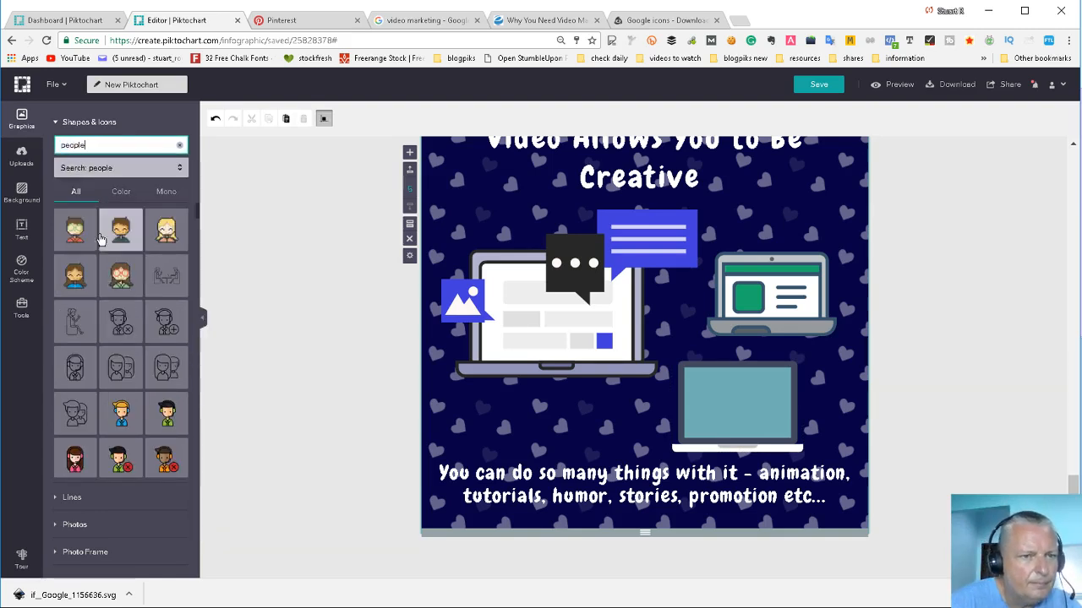
left_click_drag(75, 229, 763, 377)
left_click_drag(744, 414, 741, 411)
left_click(982, 366)
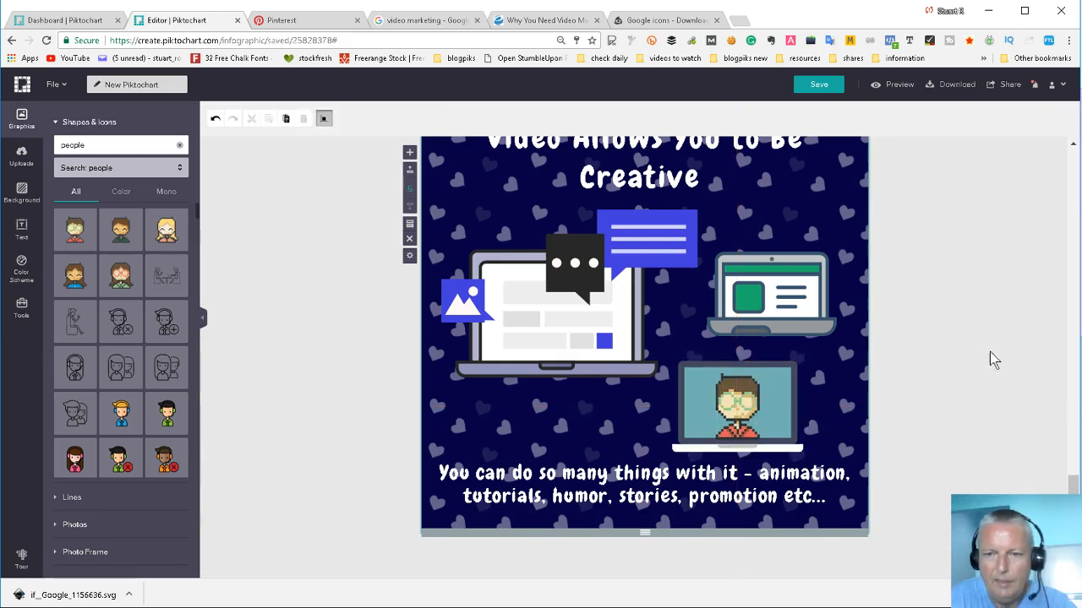
Move the last block's caption slightly lower to leave more space beneath the teal laptop.
scroll(985, 330, "up", 3)
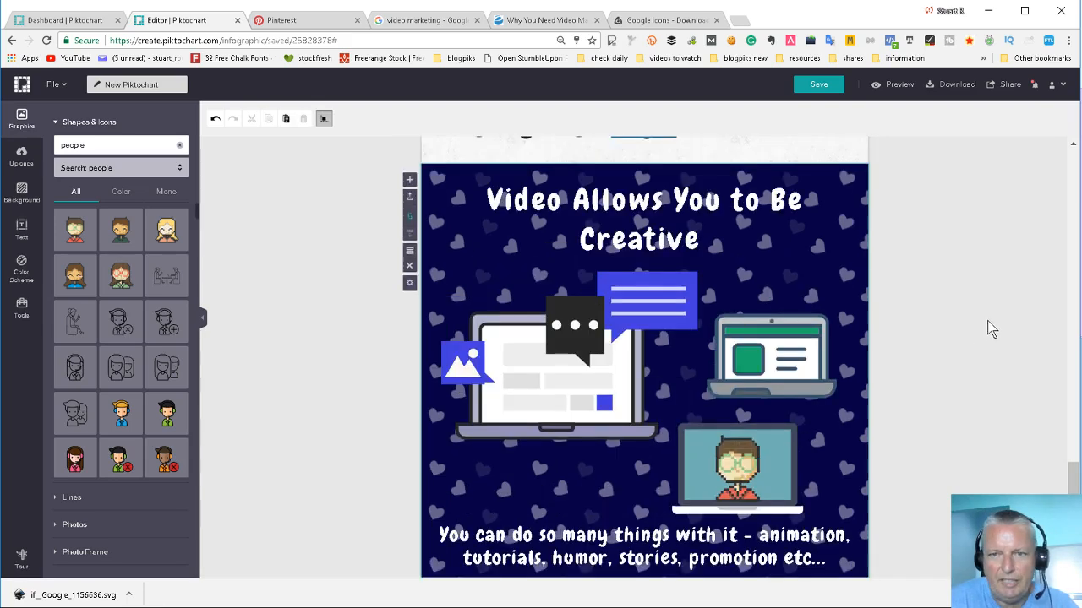
scroll(893, 412, "down", 3)
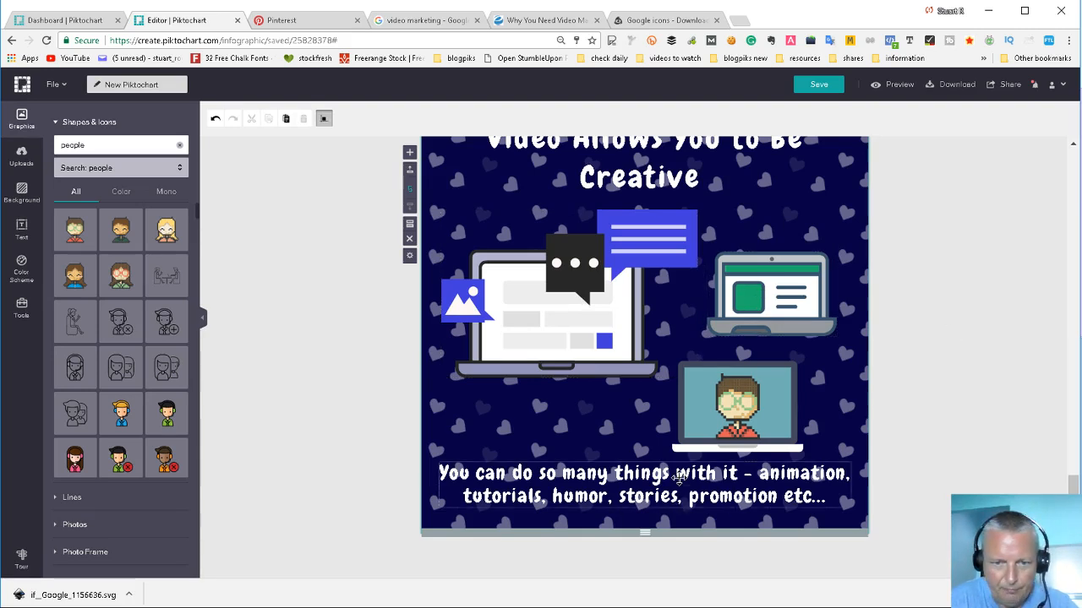
left_click_drag(678, 479, 677, 483)
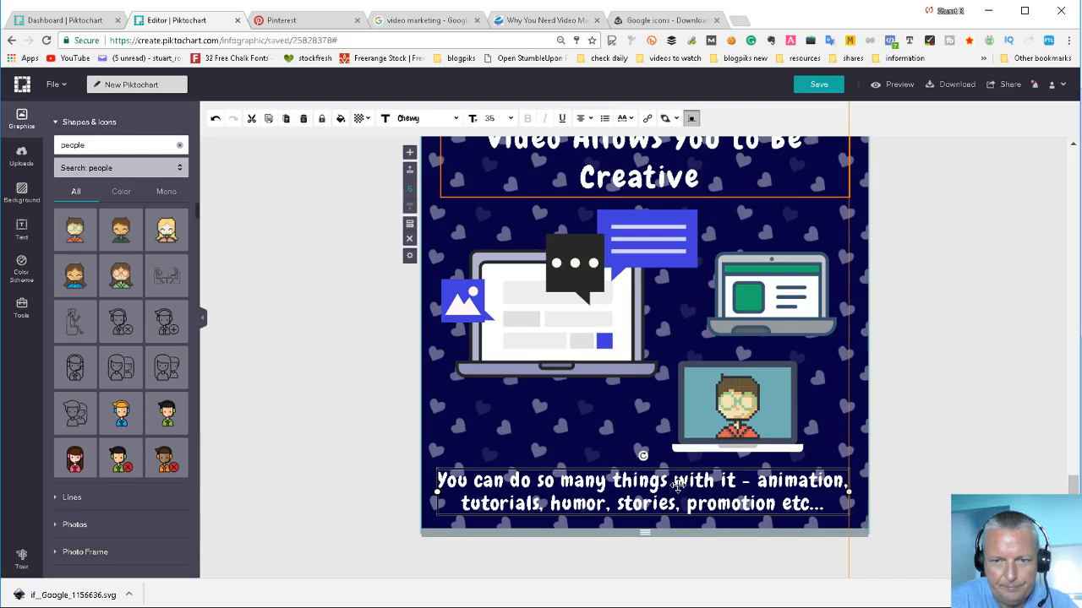
left_click(990, 367)
scroll(987, 356, "up", 3)
scroll(988, 338, "down", 3)
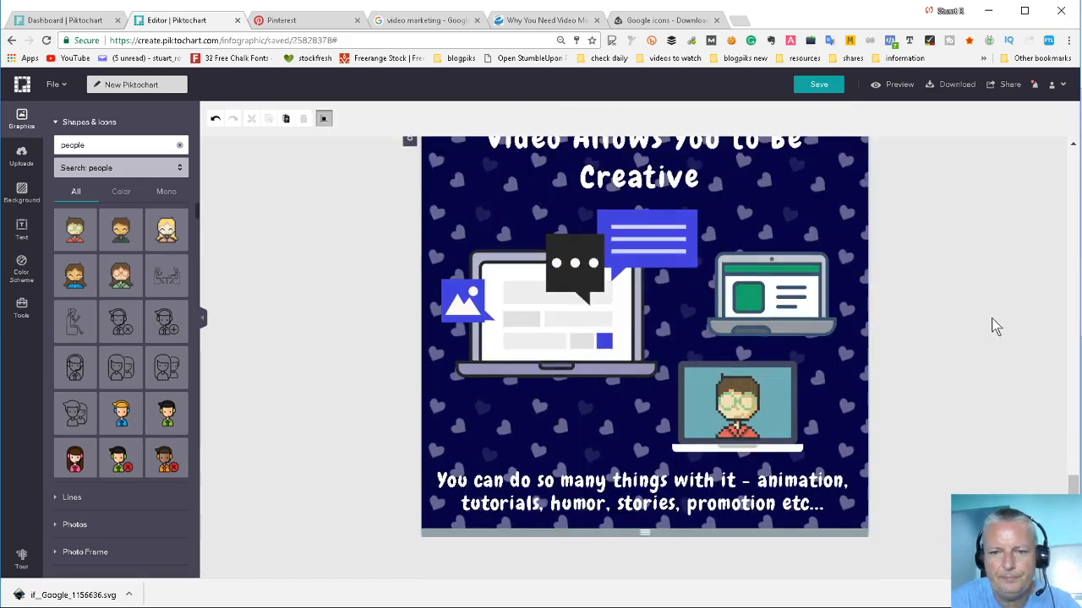
Duplicate the "Video Is Good for SEO" block and move the copy below the "Video Allows You to Be Creative" block.
scroll(394, 309, "up", 3)
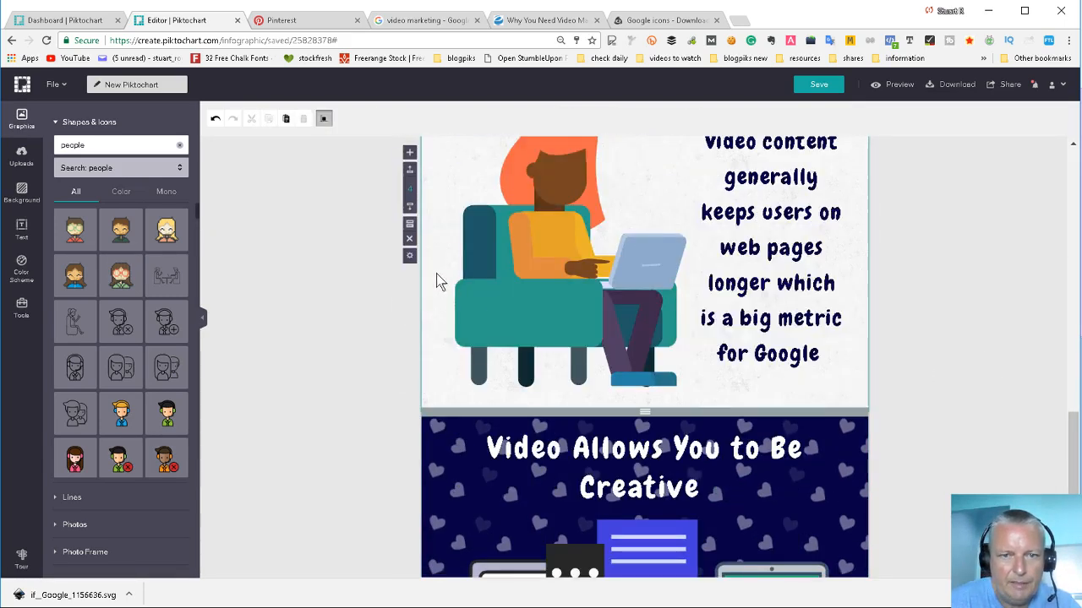
scroll(457, 300, "up", 3)
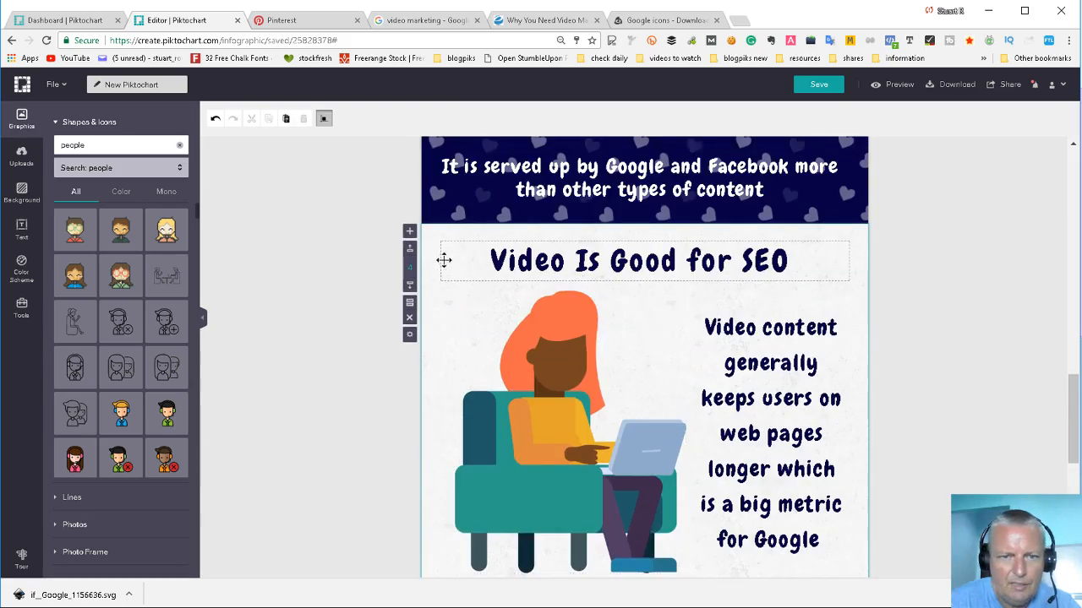
scroll(456, 304, "down", 2)
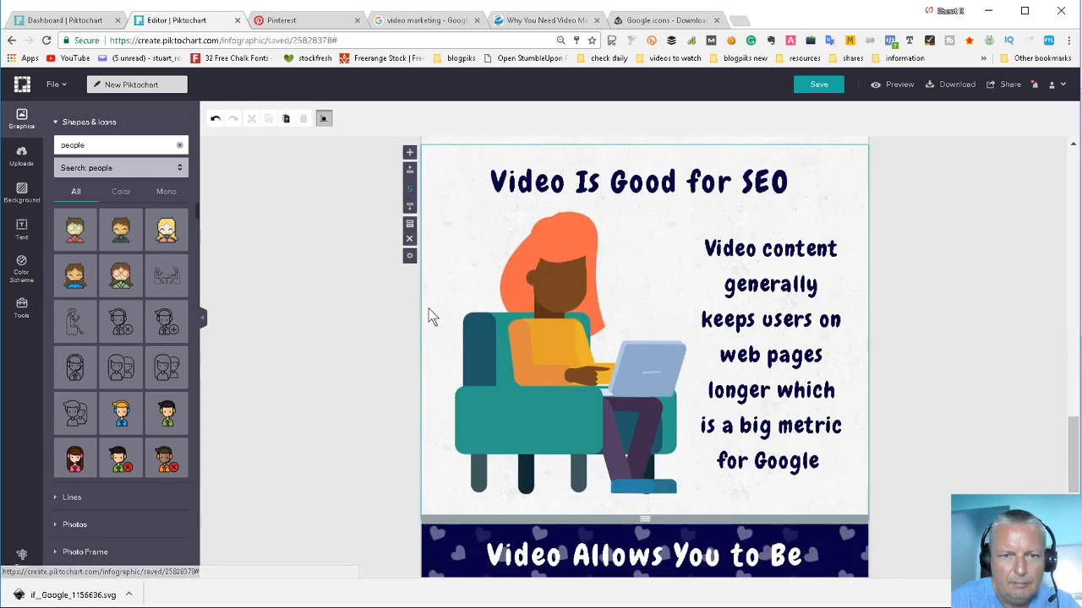
left_click(410, 208)
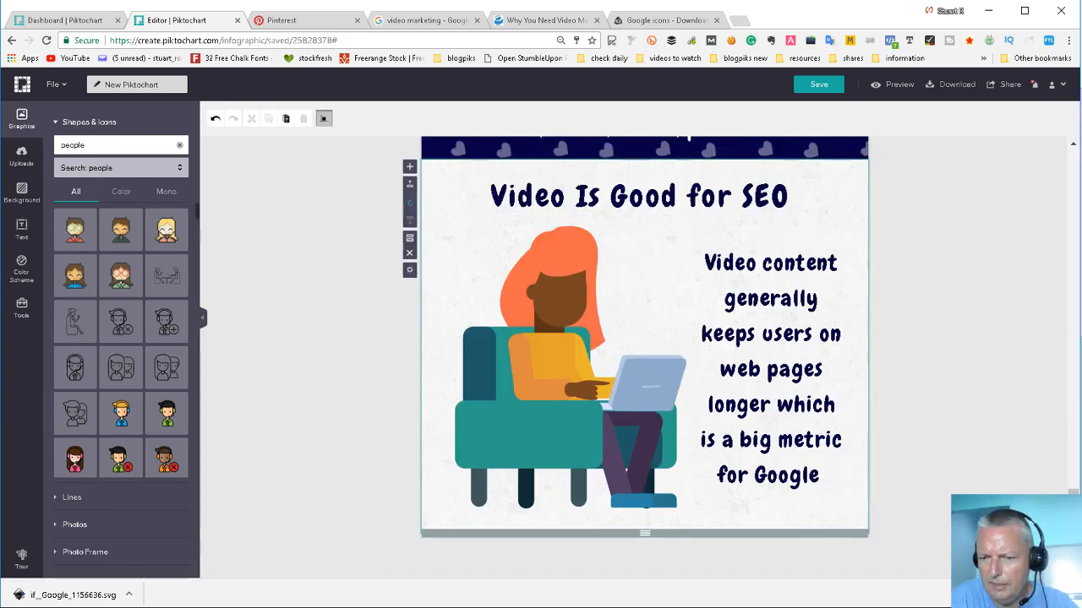
Copy the heading "Video Is Viral Content" from the WordPad document and return to the Piktochart editor.
key("alt+Tab")
left_click(441, 451)
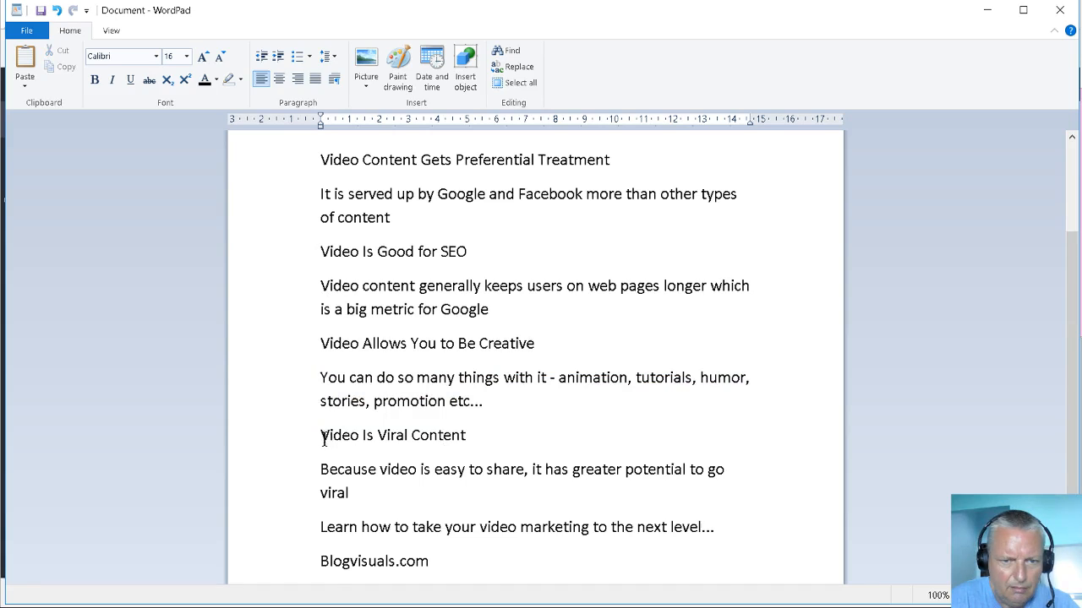
left_click_drag(322, 438, 464, 434)
key("ctrl+c")
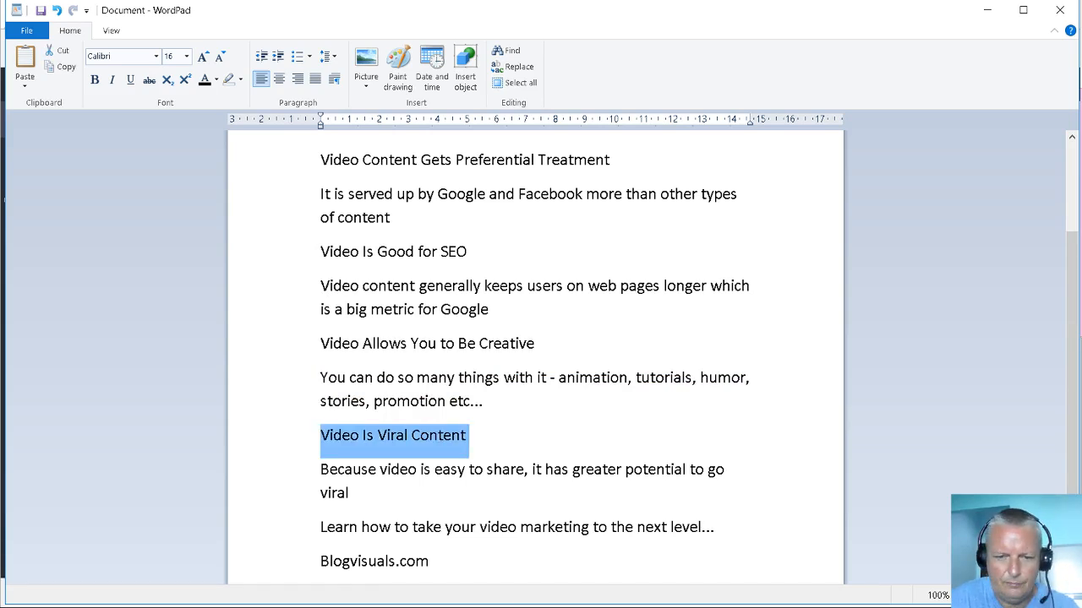
key("alt+Tab")
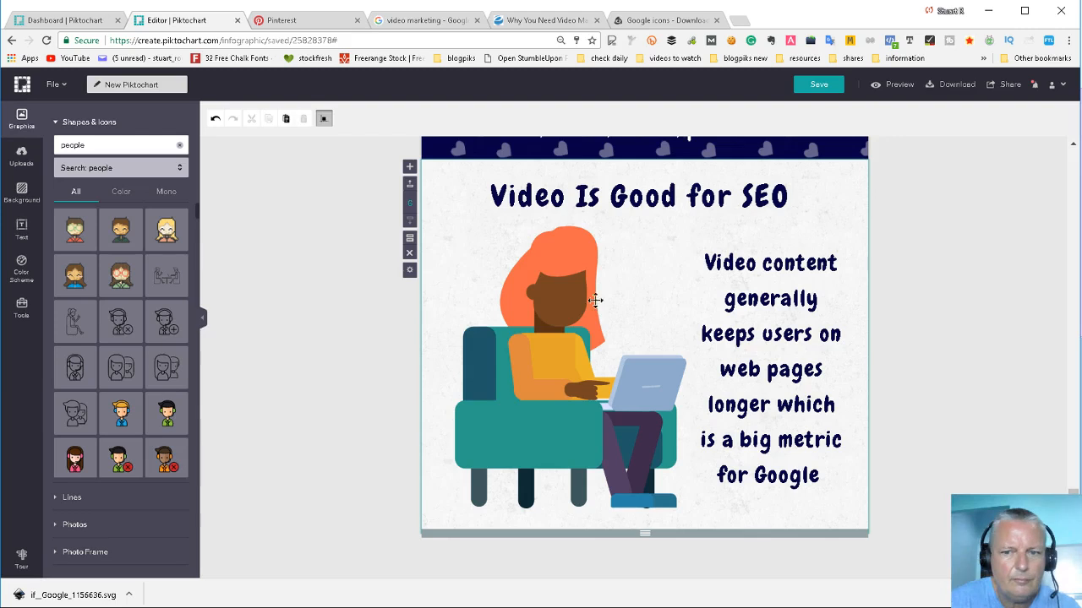
Replace the heading of the copied "Video Is Good for SEO" block with "Video Is Viral Content".
left_click(528, 196)
left_click_drag(490, 196, 517, 196)
left_click_drag(700, 198, 800, 196)
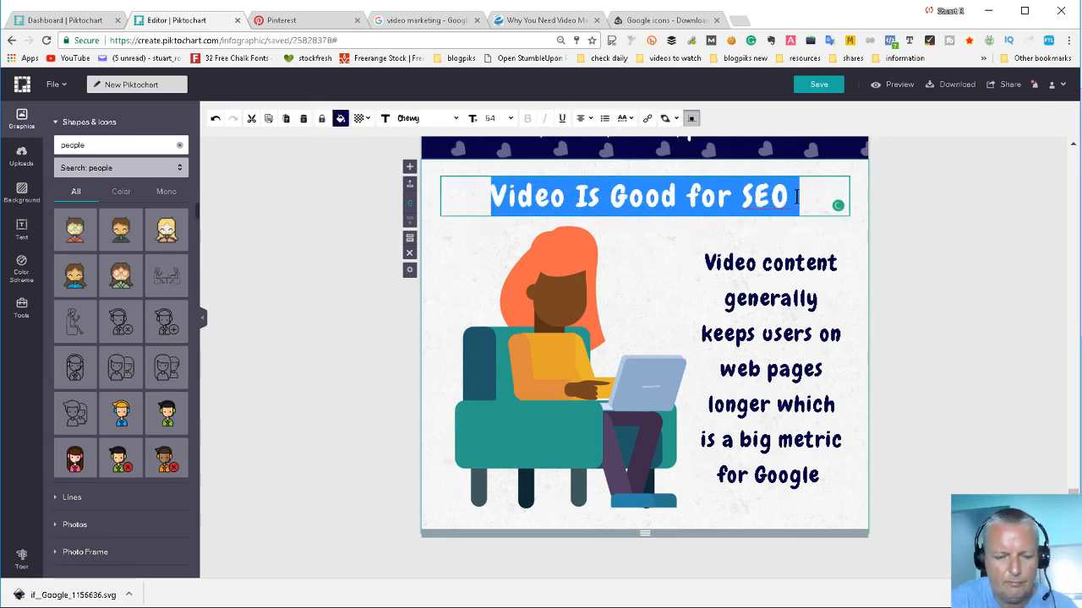
key("ctrl+v")
left_click(967, 371)
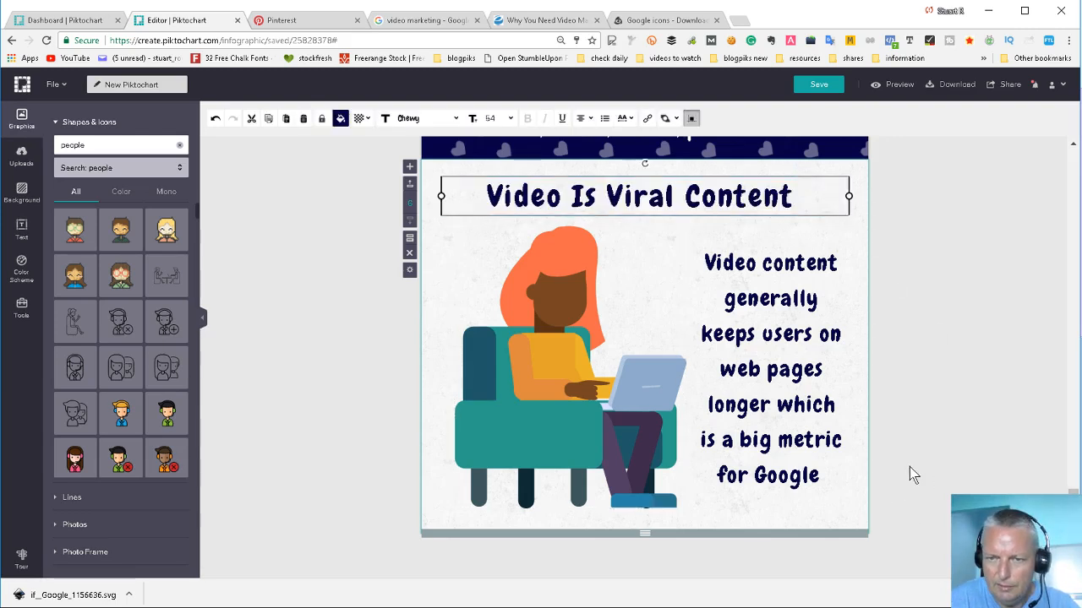
Replace the block's body text with WordPad's "Because video is easy to share, it has greater potential to go viral", without a trailing blank line.
key("alt+Tab")
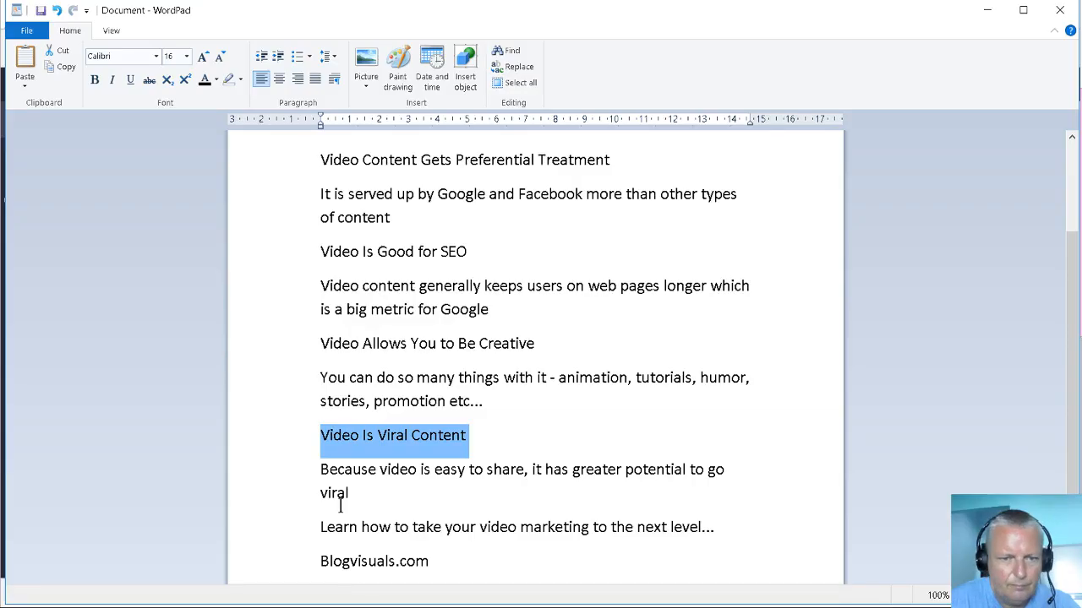
left_click_drag(324, 473, 363, 488)
key("ctrl+c")
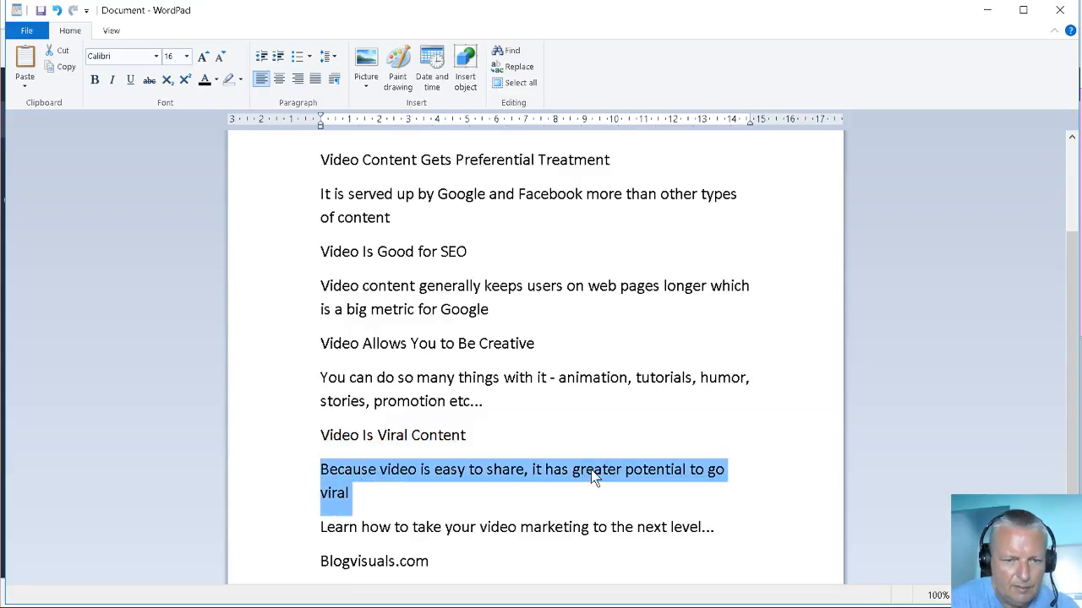
key("alt+Tab")
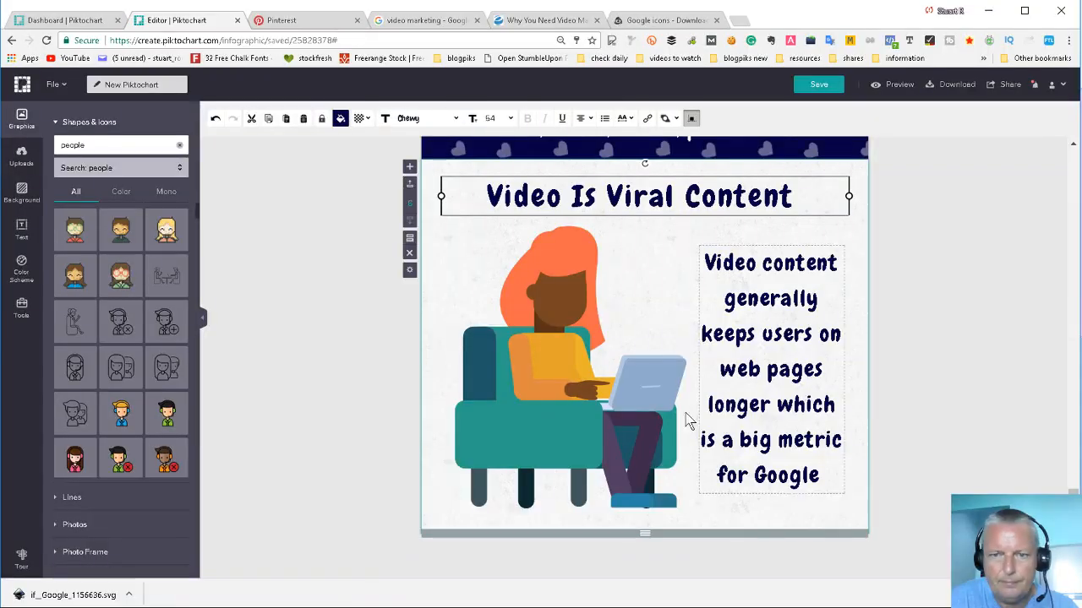
left_click(736, 263)
left_click_drag(705, 263, 825, 477)
key("ctrl+v")
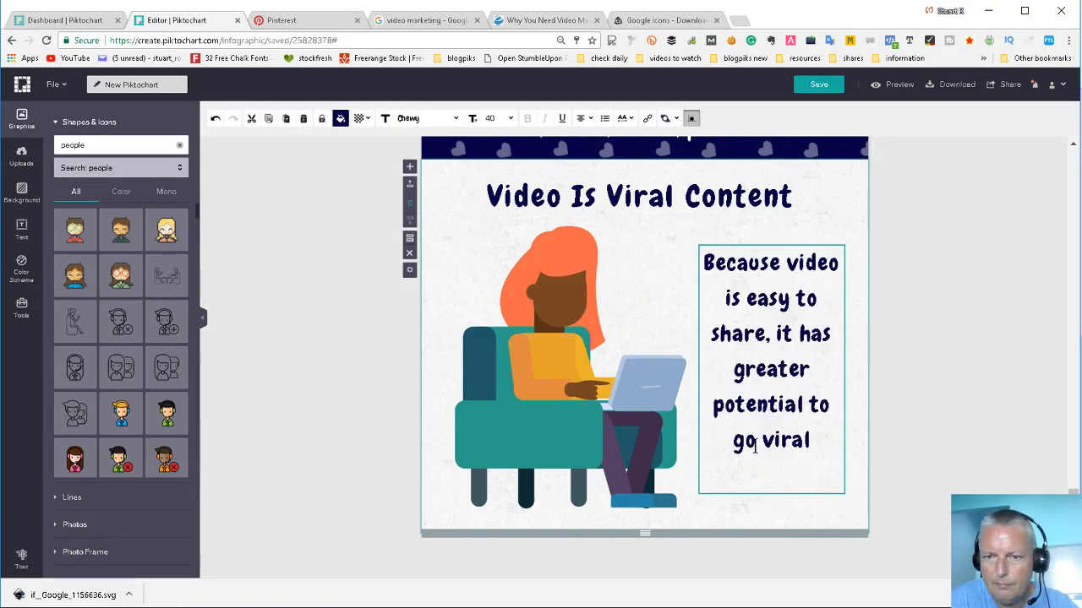
key("BackSpace")
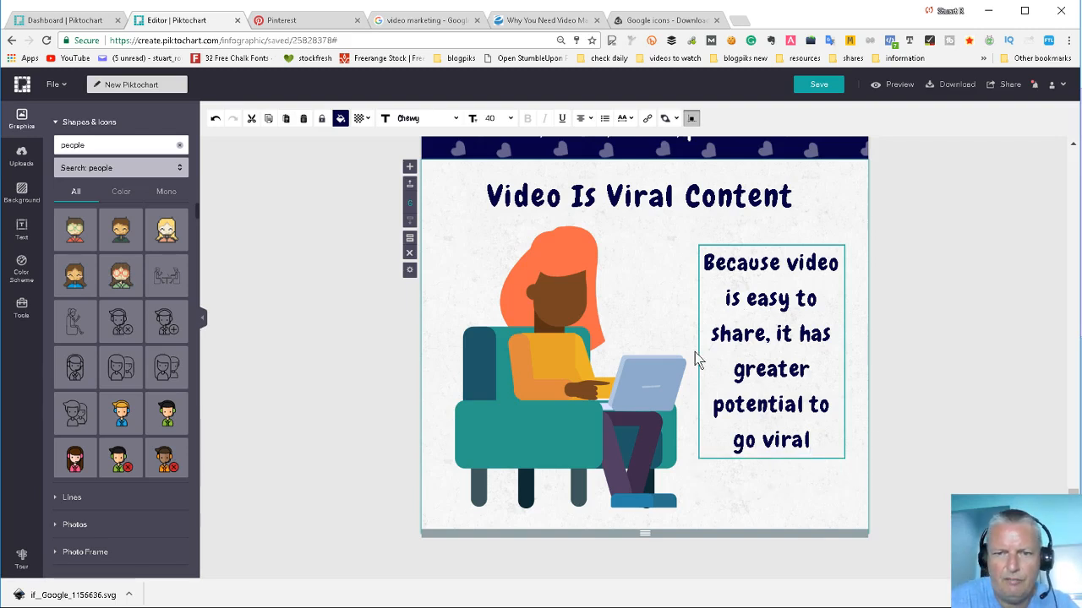
Delete the illustration of the woman with a laptop from the "Video Is Viral Content" block.
left_click(669, 257)
left_click(541, 336)
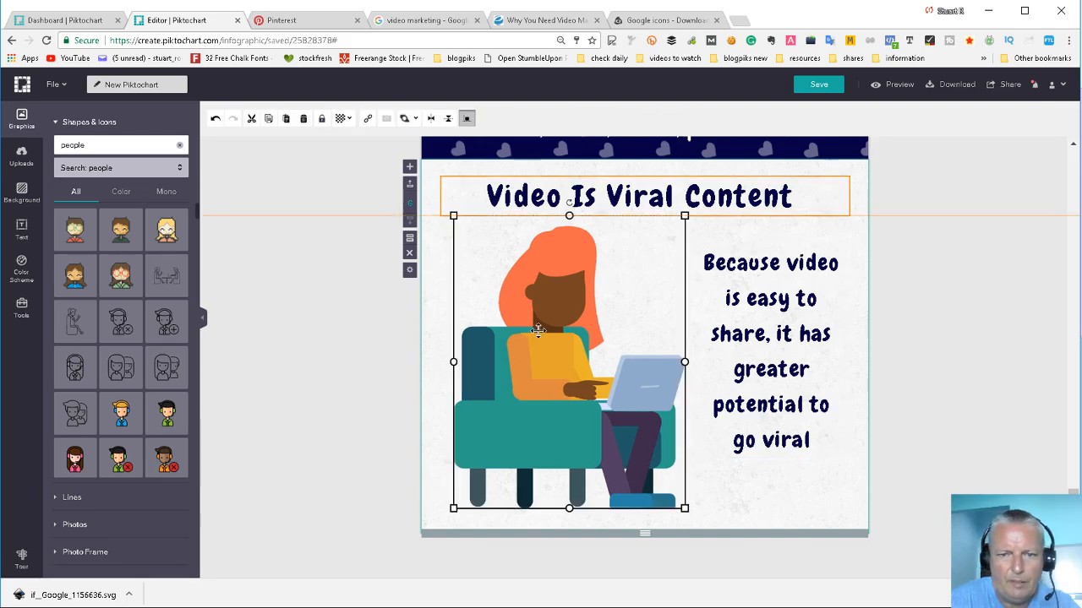
key("Delete")
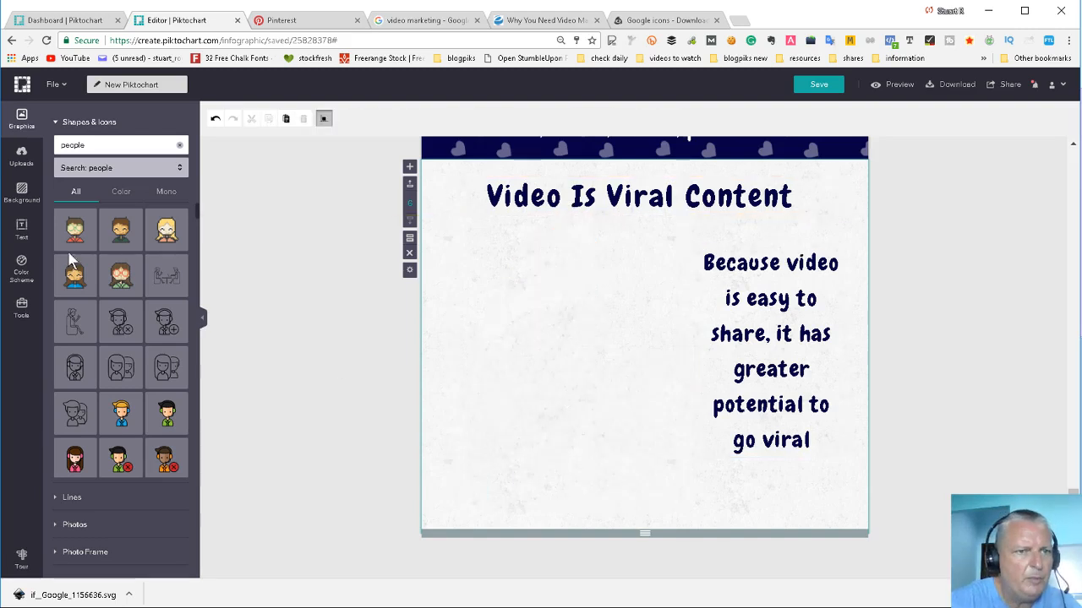
Search the icons for "sharing" and place the connected-circles icon with the teal centre beside the body text.
double_click(103, 145)
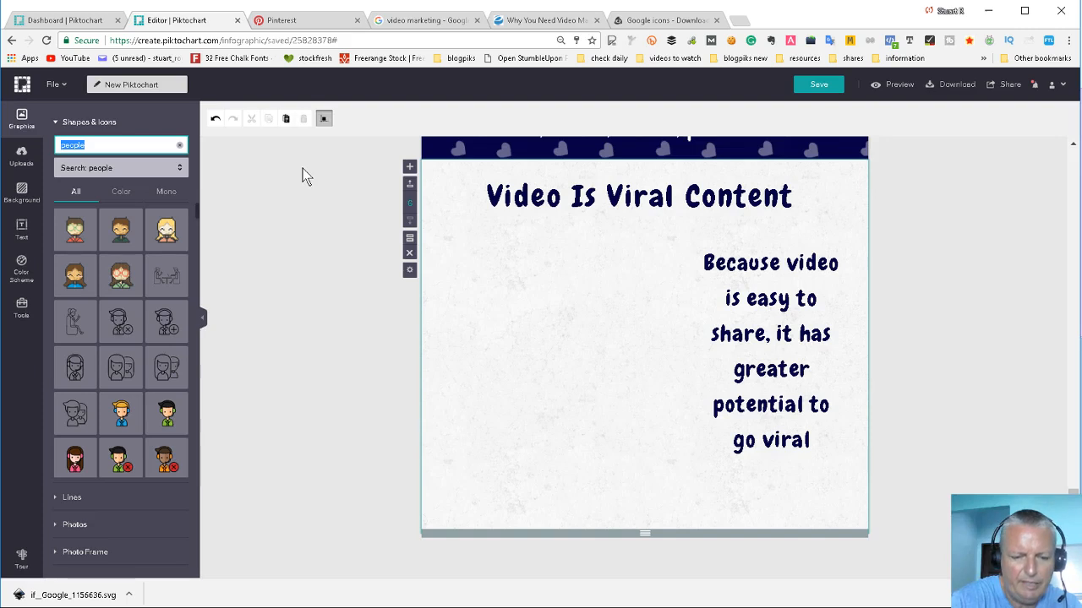
type("sharing")
key("Return")
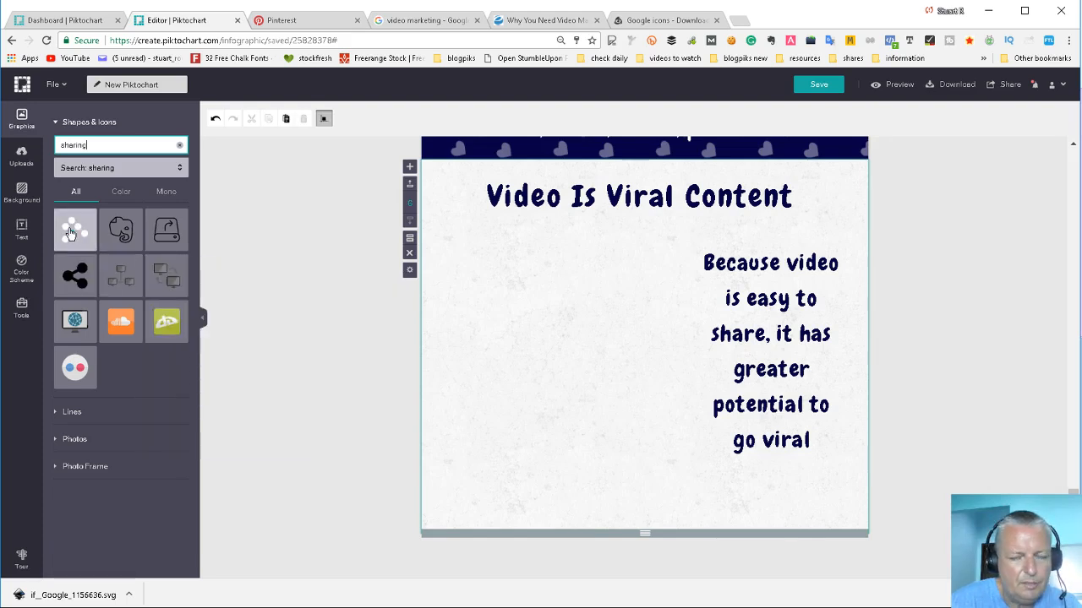
left_click_drag(76, 231, 602, 366)
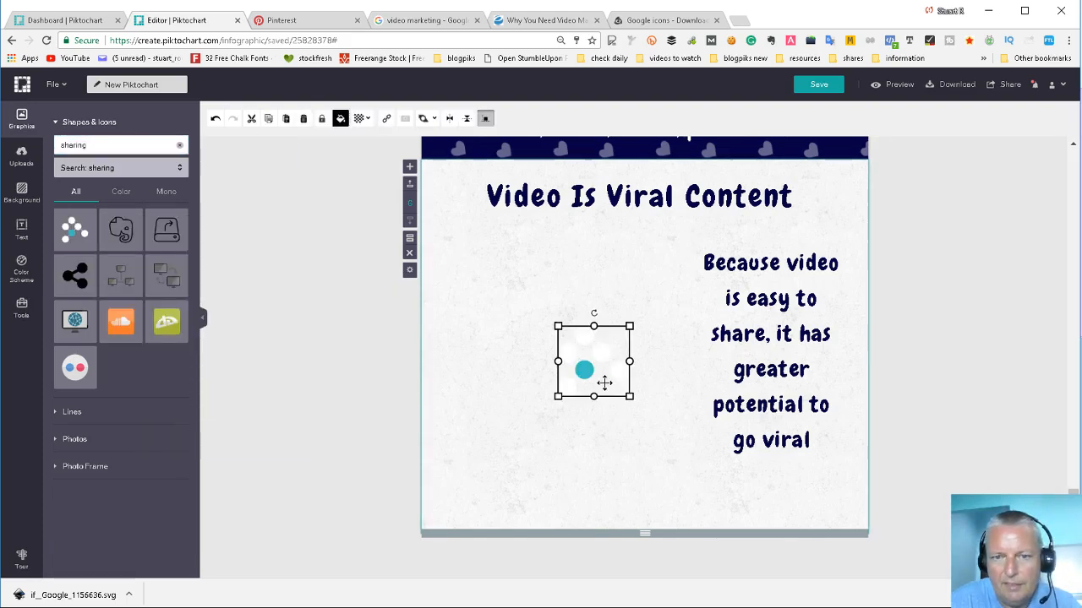
mouse_move(629, 326)
left_mouse_down()
mouse_move(683, 268)
mouse_move(622, 336)
left_mouse_up()
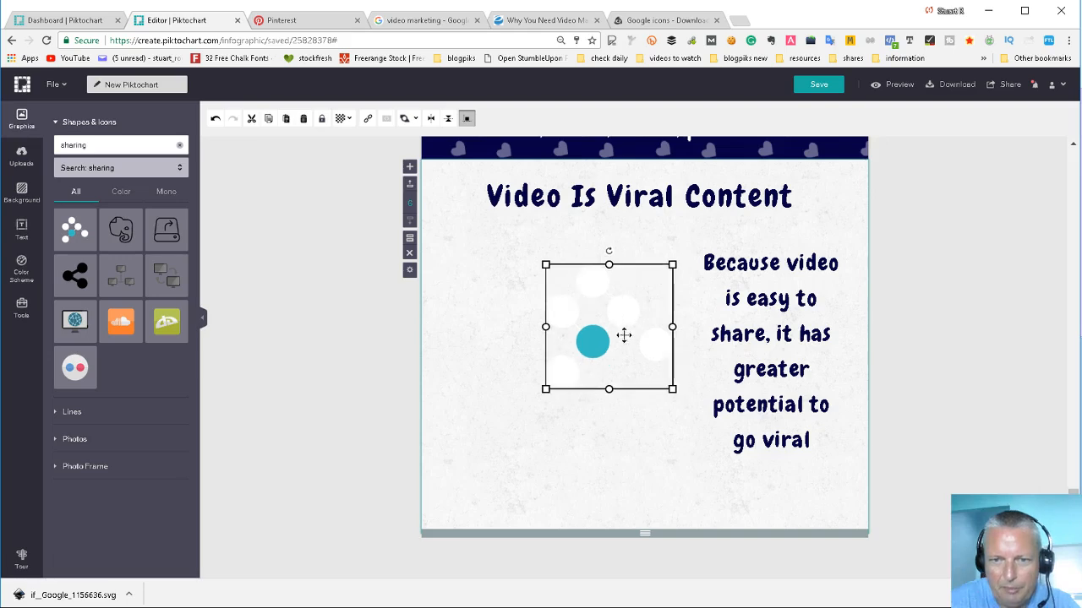
Enlarge the connected-circles icon and position it to fill the empty area beside the body text.
scroll(634, 332, "up", 5)
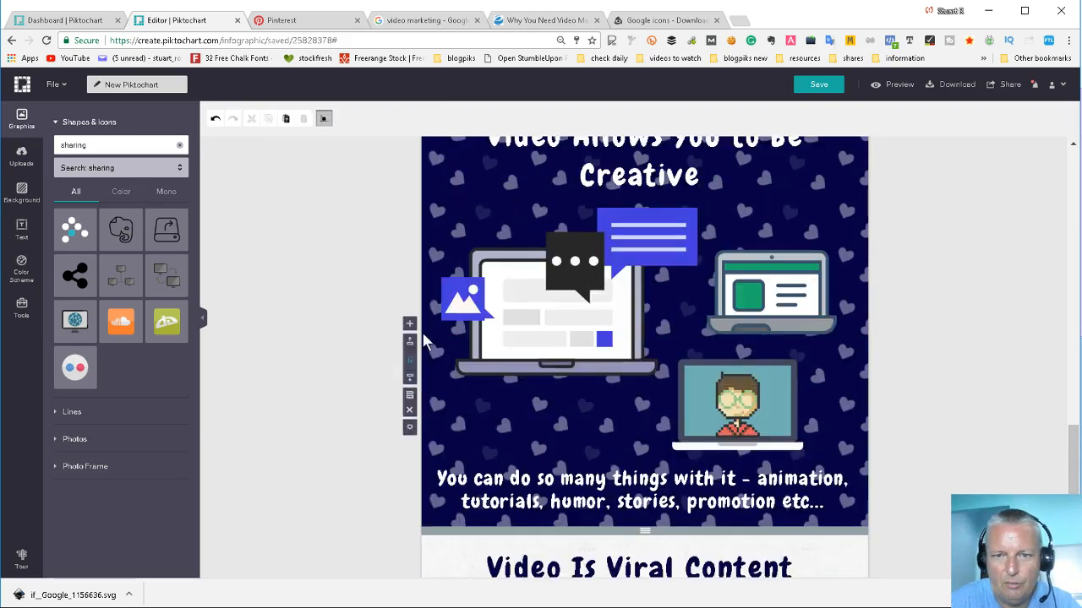
scroll(363, 355, "down", 5)
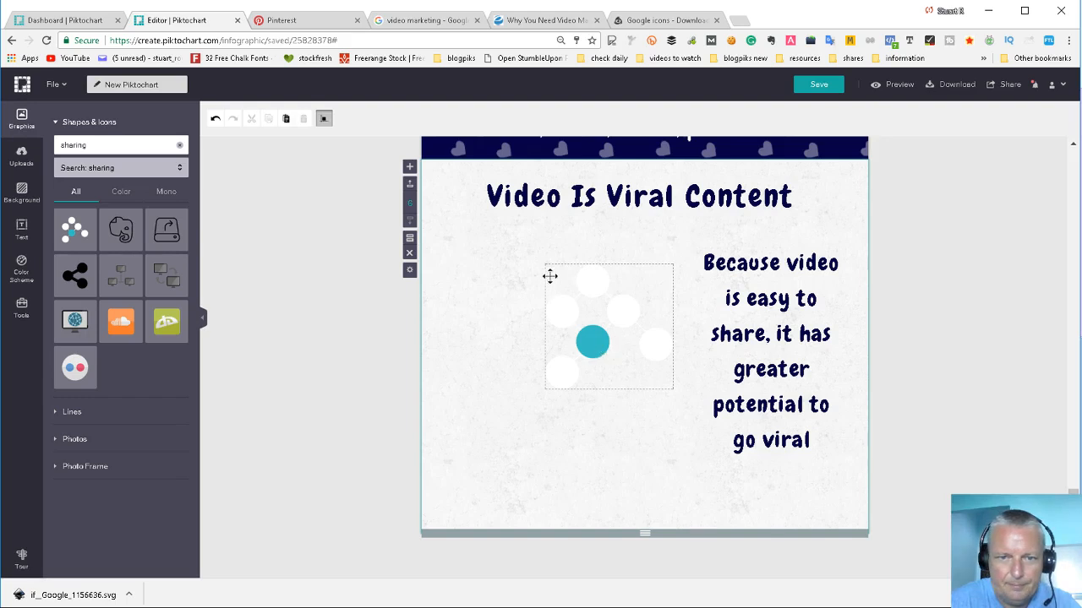
left_click(583, 272)
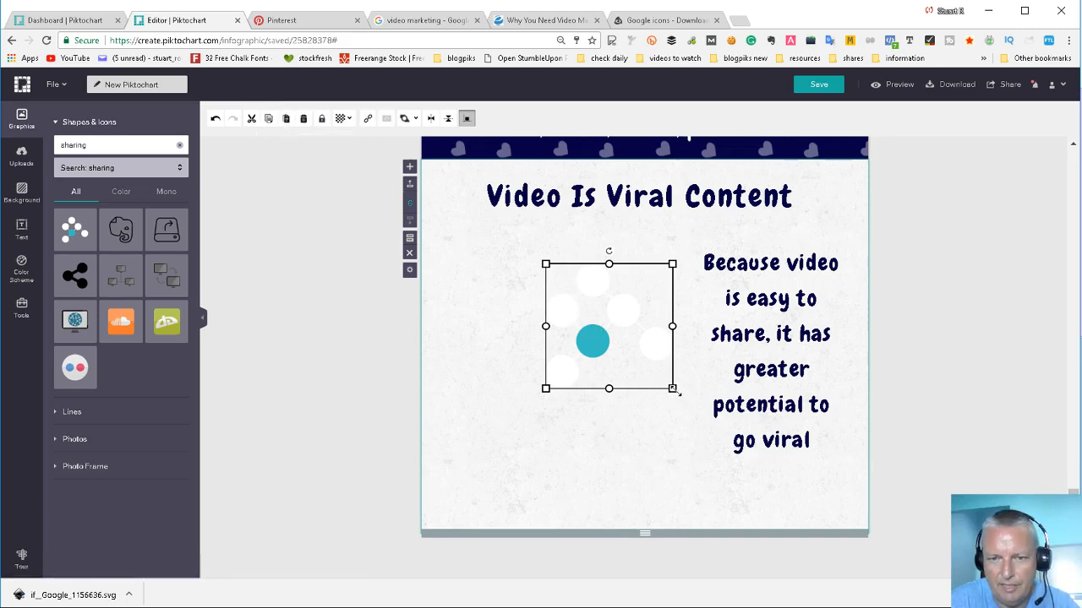
left_click_drag(672, 389, 730, 488)
mouse_move(573, 388)
left_mouse_down()
mouse_move(548, 386)
mouse_move(554, 395)
left_mouse_up()
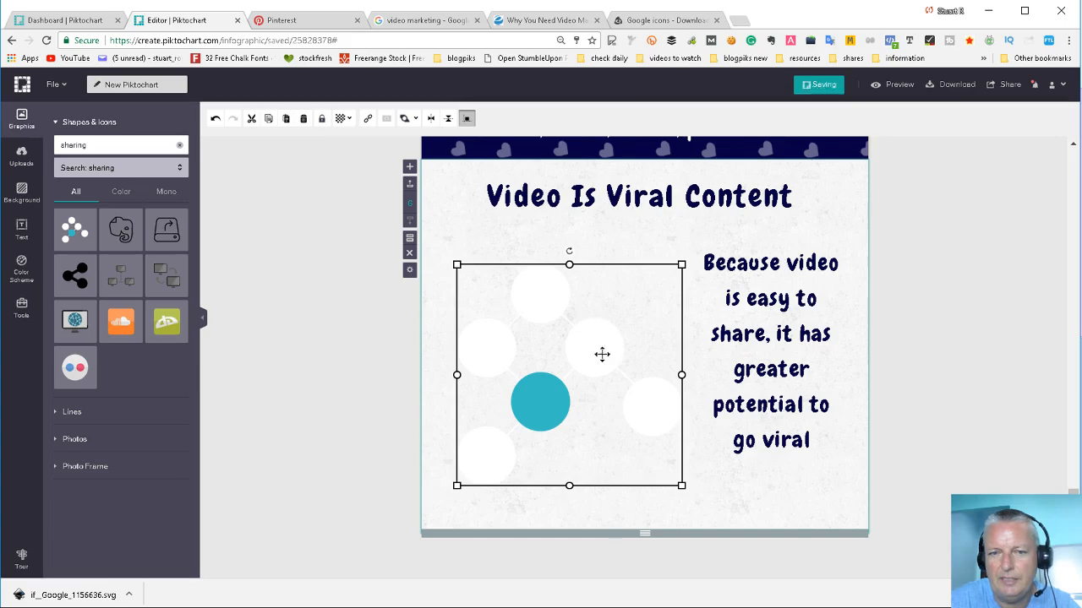
Move the "Video Allows You to Be Creative" block below the "Video Is Viral Content" block.
scroll(664, 307, "up", 4)
scroll(676, 296, "down", 3)
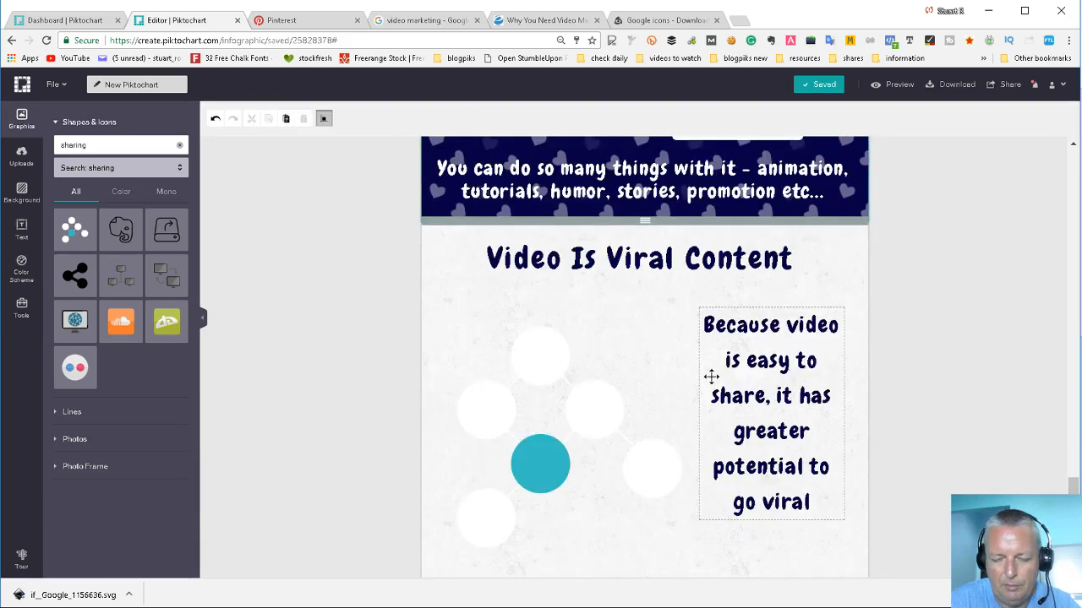
scroll(651, 355, "up", 4)
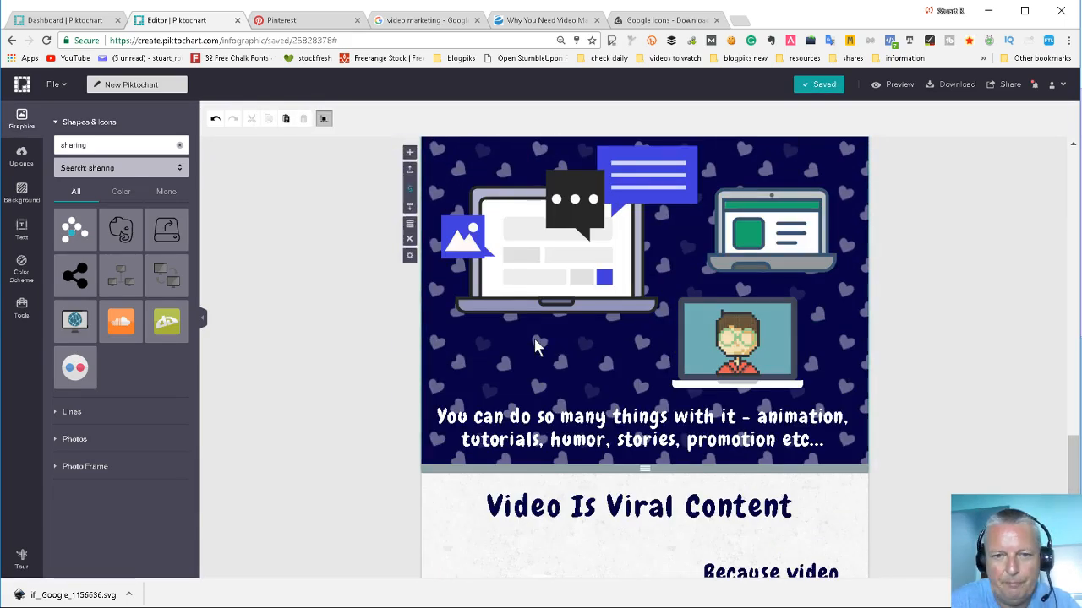
scroll(507, 359, "down", 2)
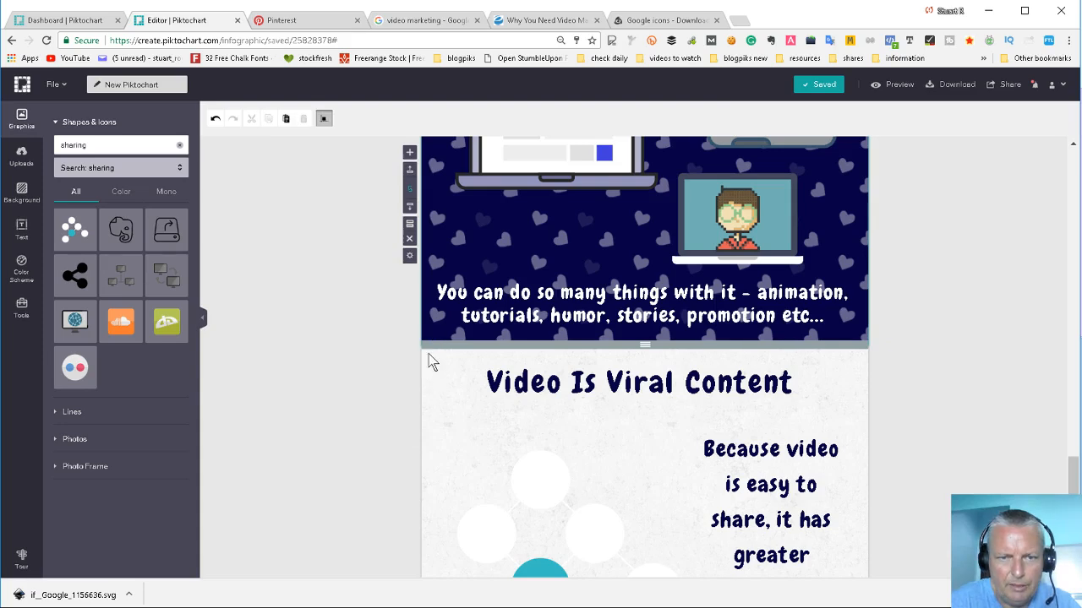
scroll(450, 253, "up", 2)
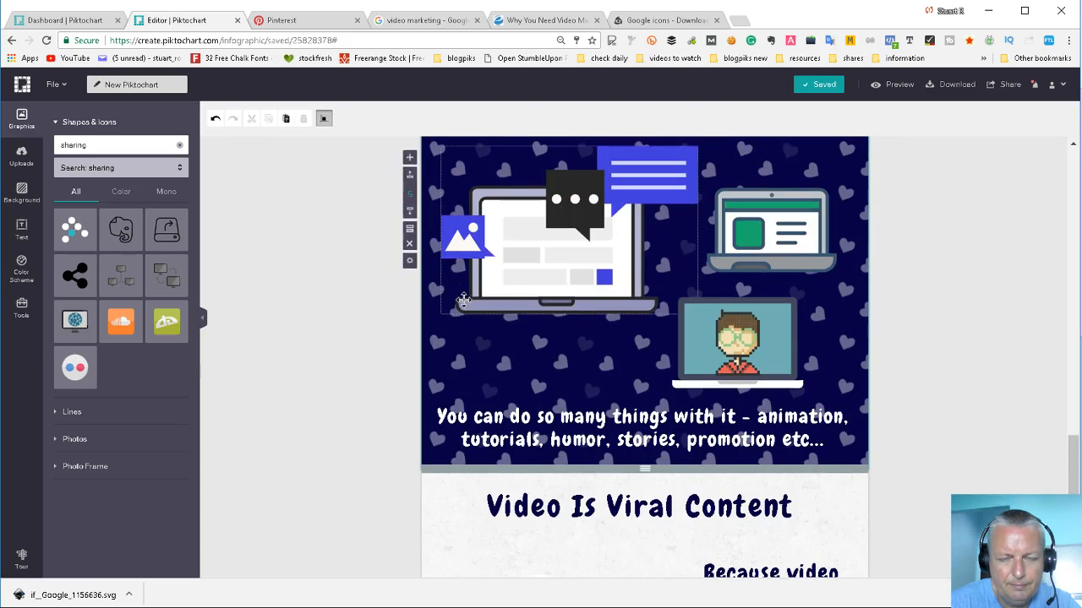
scroll(447, 363, "up", 2)
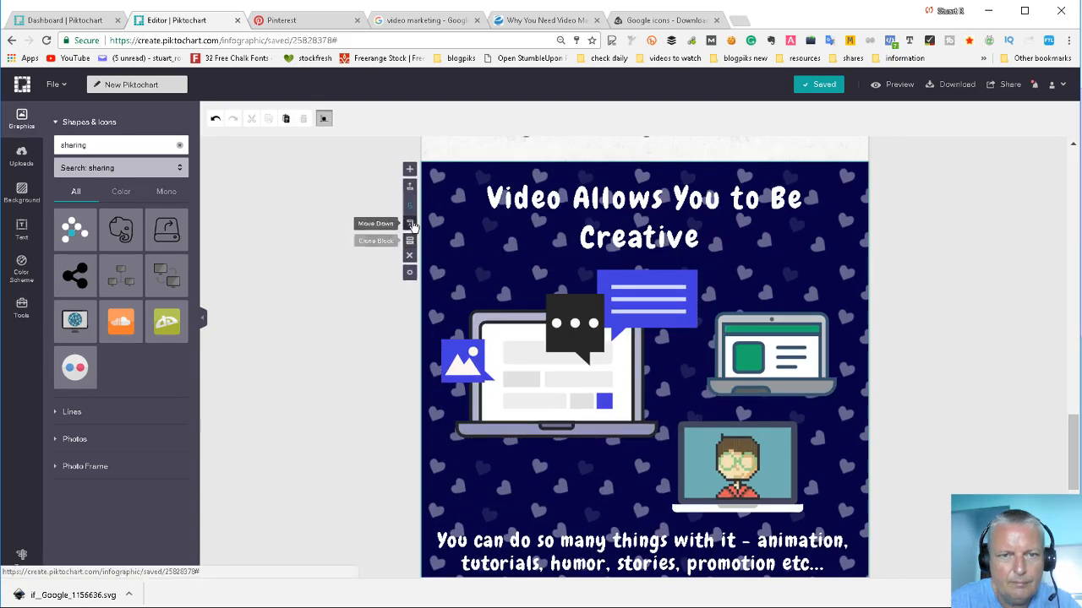
scroll(397, 233, "up", 2)
scroll(511, 296, "down", 2)
scroll(639, 253, "up", 9)
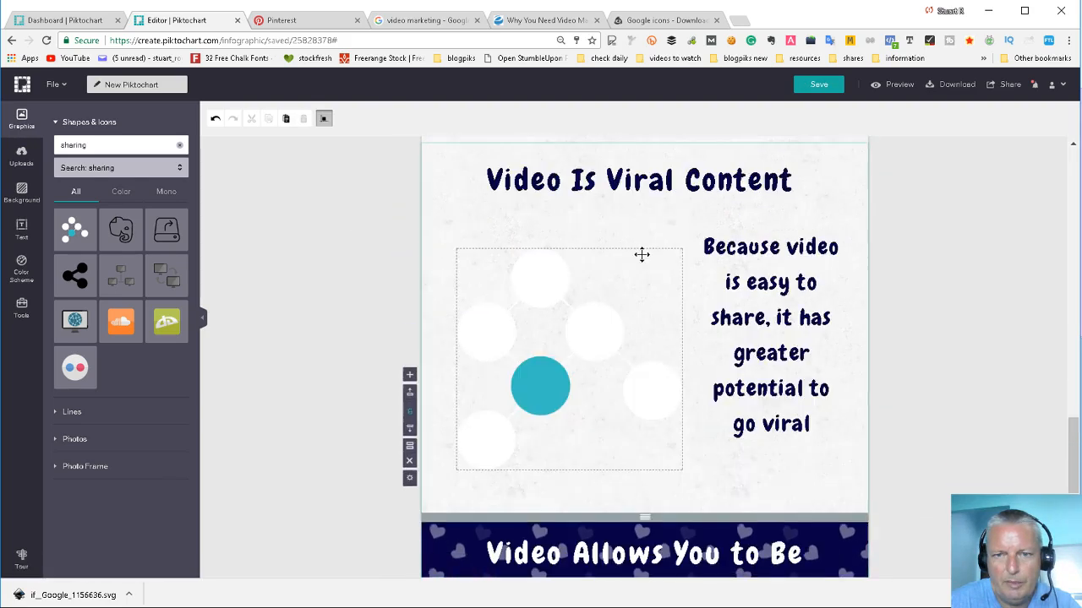
scroll(473, 398, "down", 1)
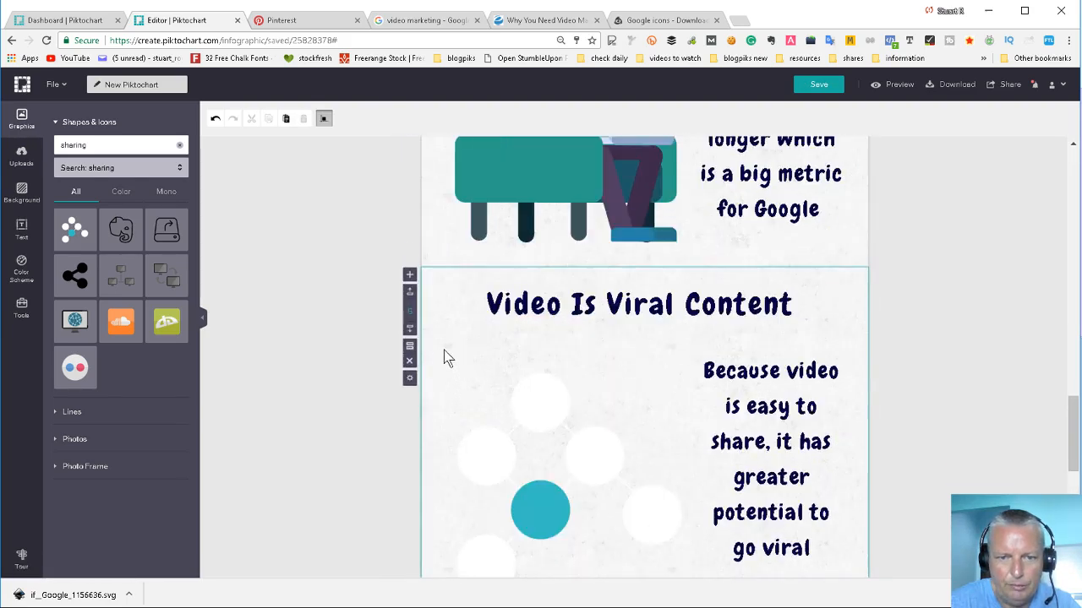
scroll(769, 376, "down", 5)
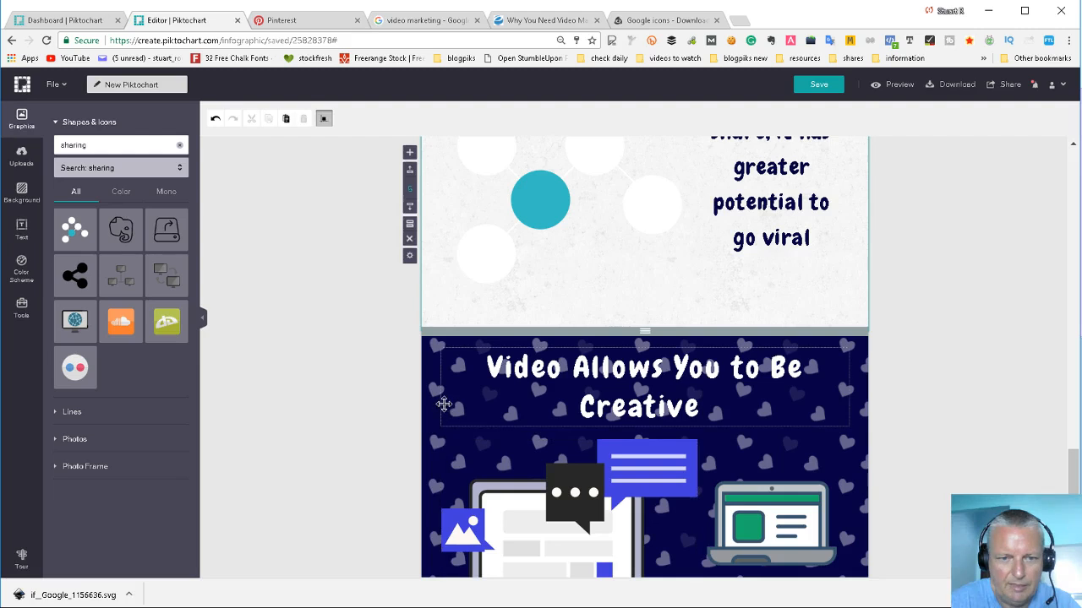
scroll(435, 372, "up", 3)
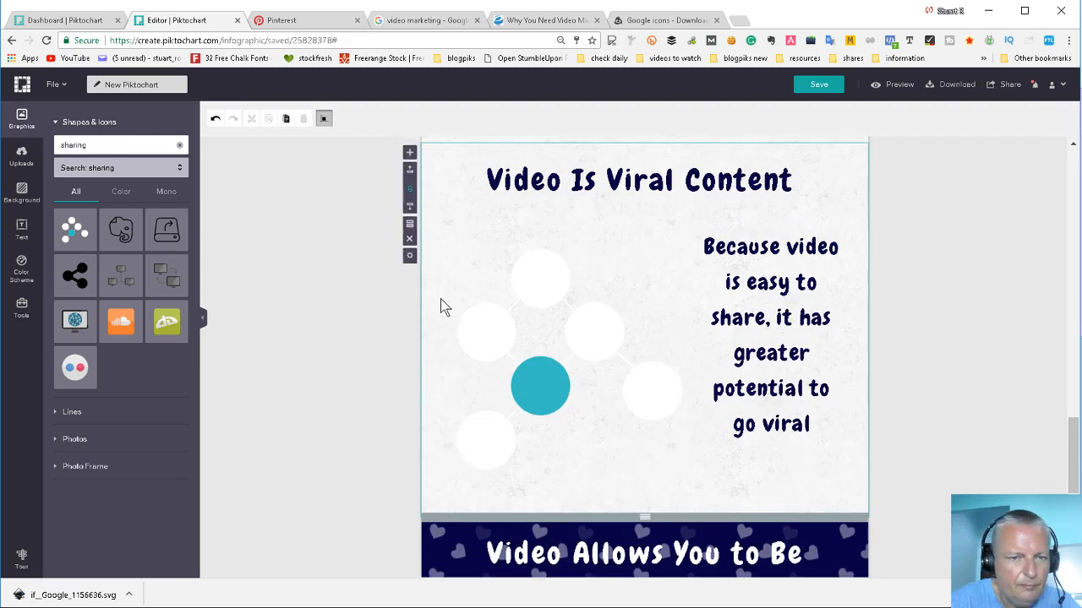
Give the "Video Is Viral Content" block the hearts background image and the dark navy background colour #060045.
left_click(22, 194)
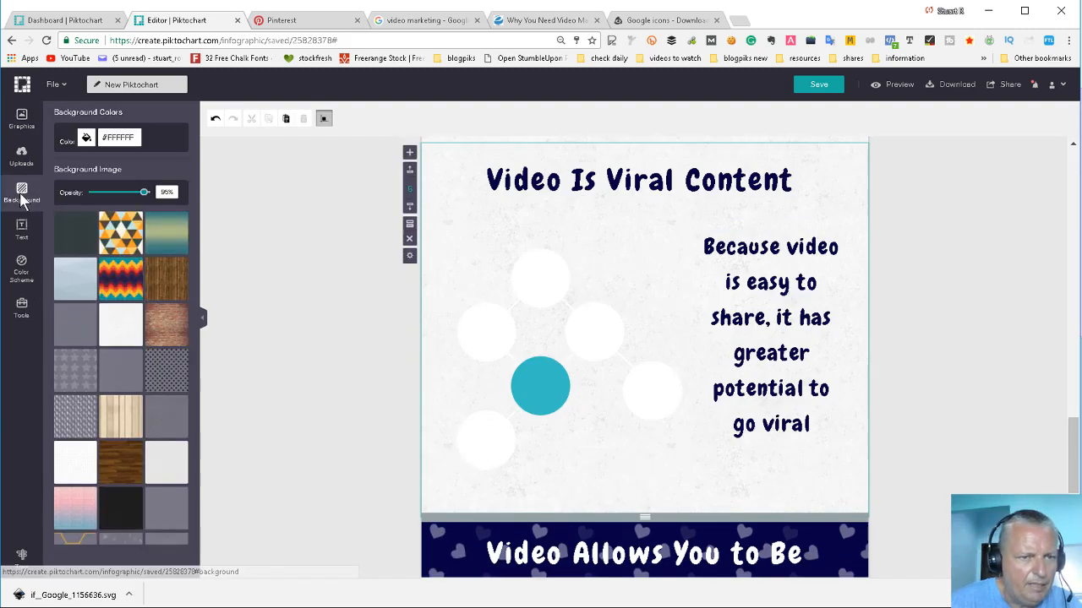
scroll(93, 351, "down", 10)
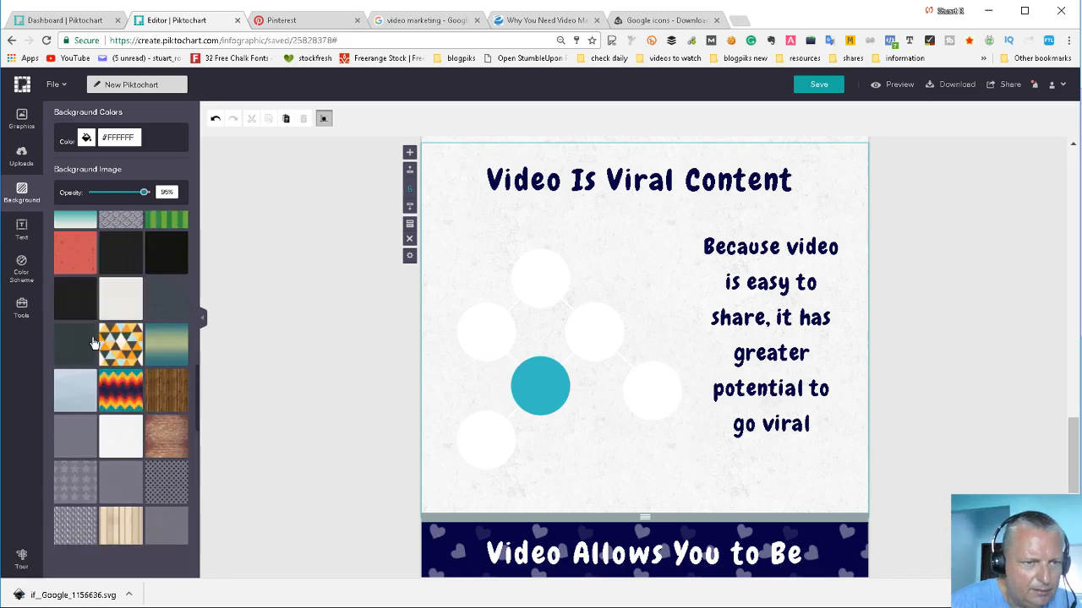
scroll(126, 322, "down", 1)
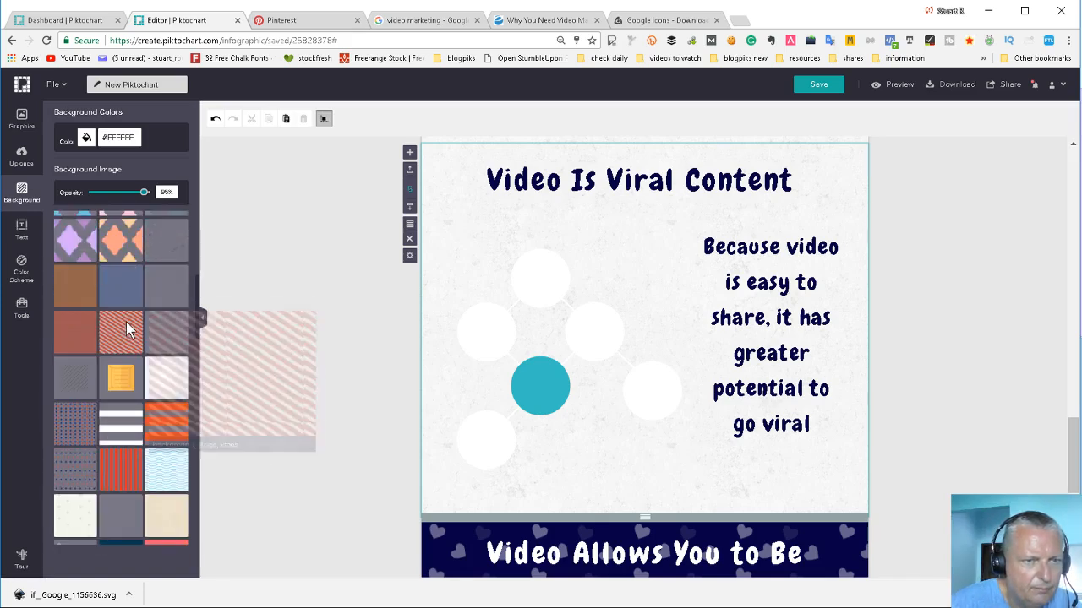
scroll(126, 308, "up", 4)
scroll(112, 320, "down", 2)
scroll(113, 319, "down", 8)
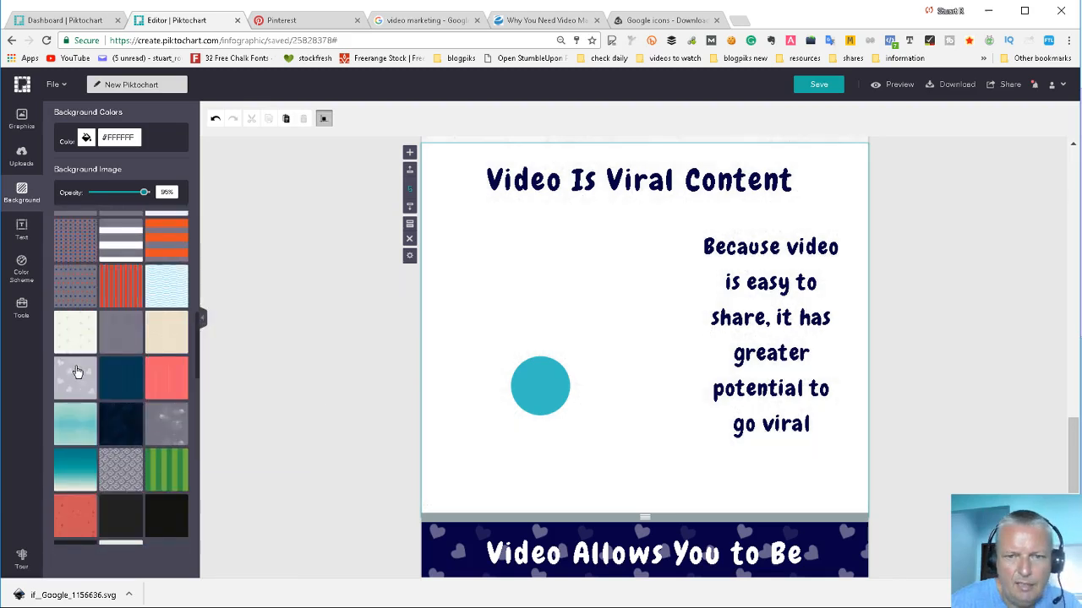
left_click(85, 138)
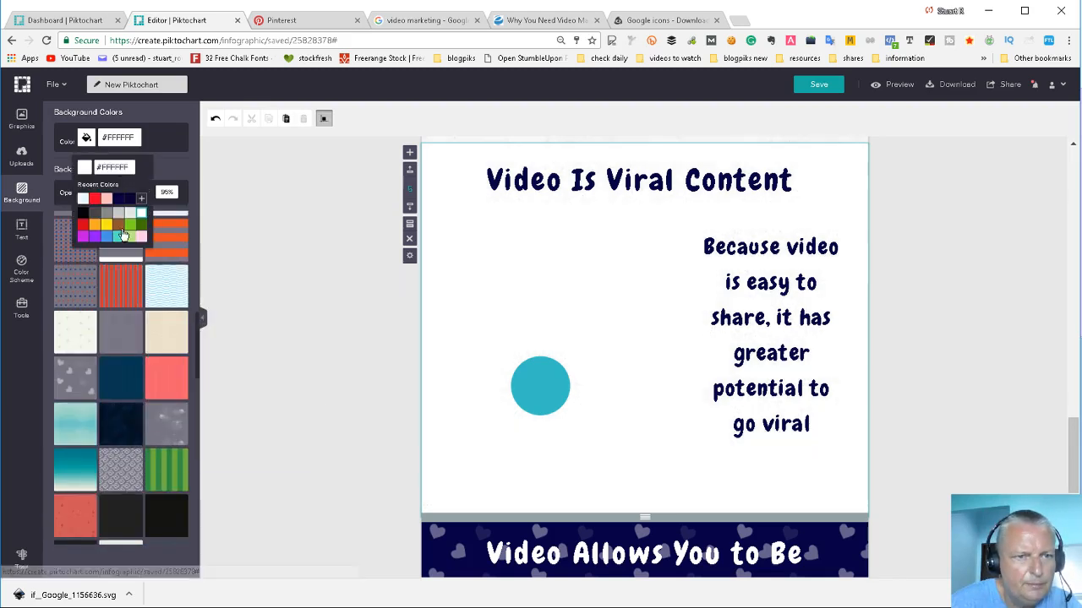
left_click(118, 200)
left_click(278, 377)
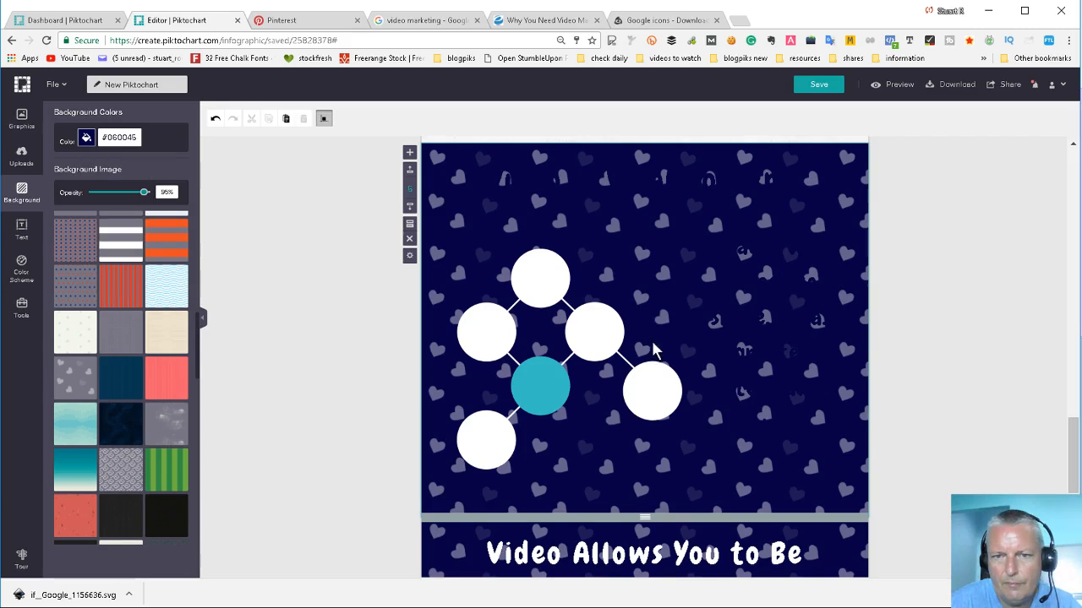
Change the colour of the "Video Is Viral Content" heading to white, #FFFFFF.
scroll(676, 346, "up", 2)
left_click(625, 310)
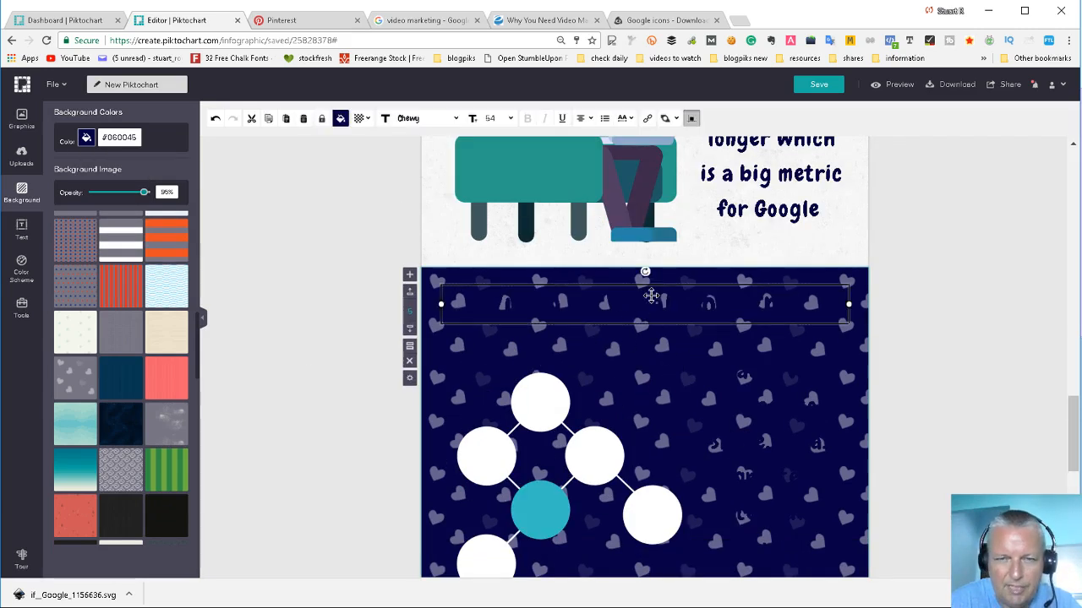
left_click(340, 119)
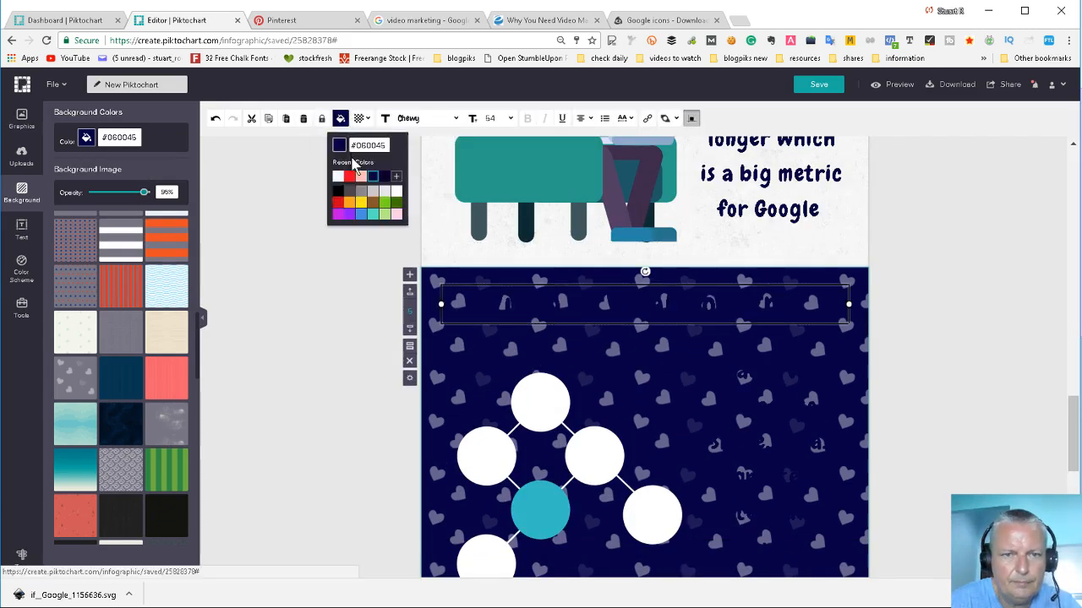
left_click(397, 194)
scroll(703, 459, "down", 4)
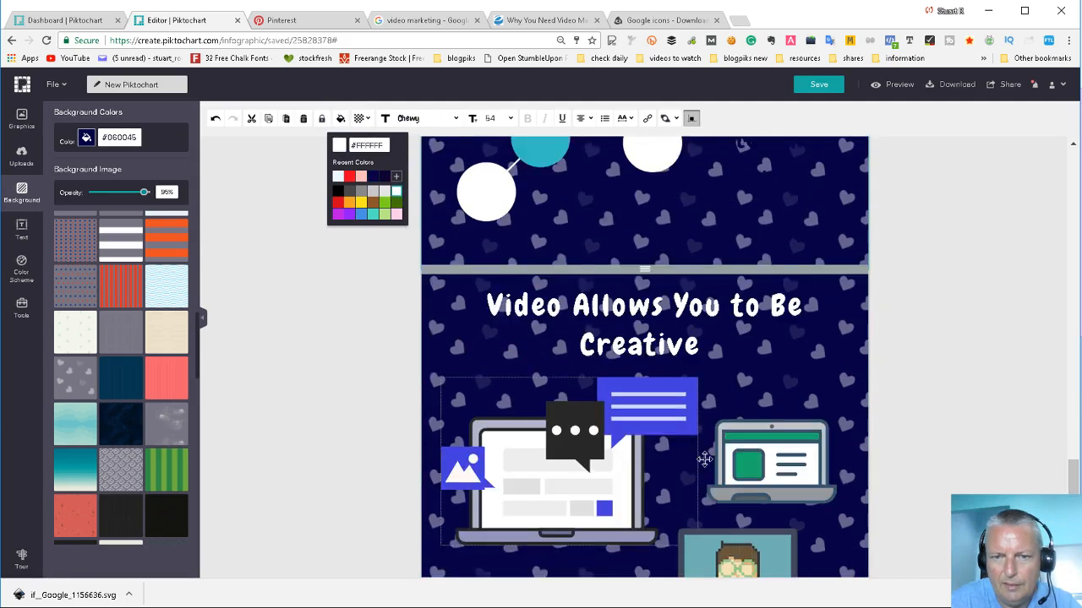
Change the body text of the "Video Is Viral Content" block to white.
scroll(703, 459, "up", 2)
left_click(748, 347)
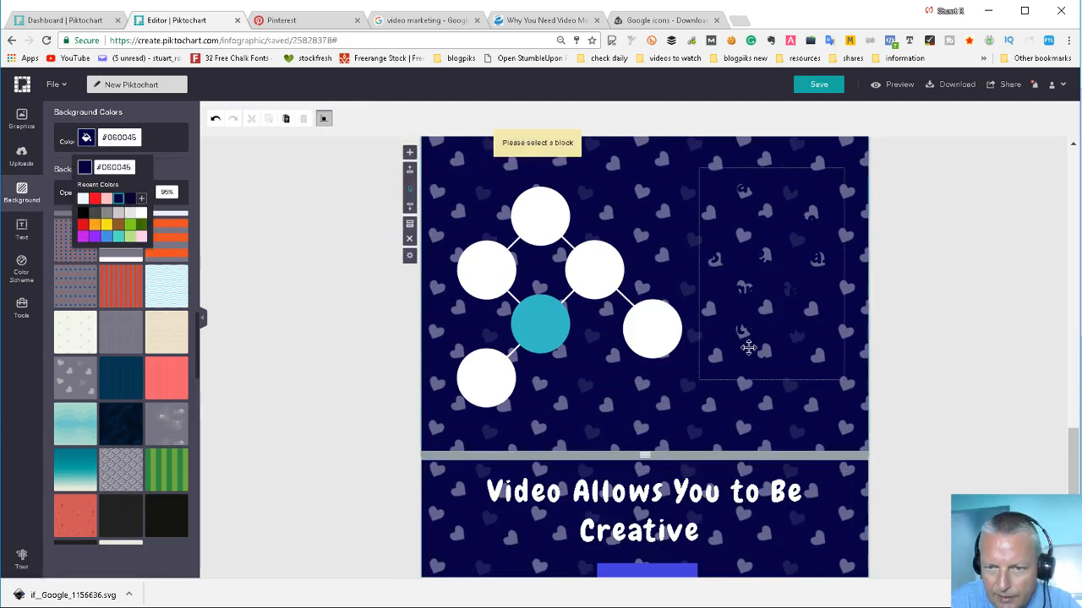
scroll(326, 194, "up", 4)
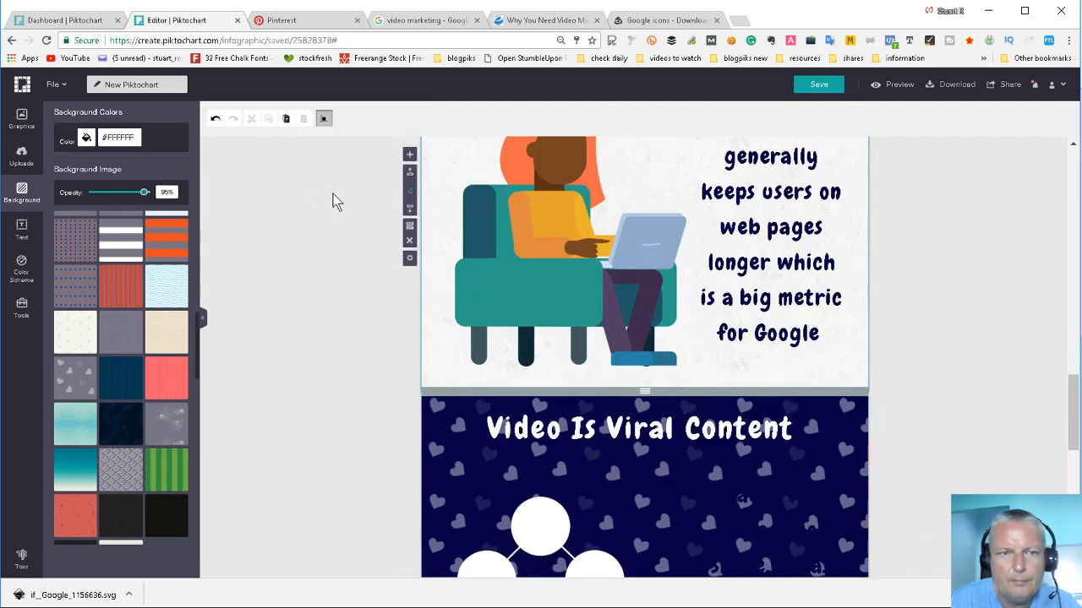
left_click(800, 512)
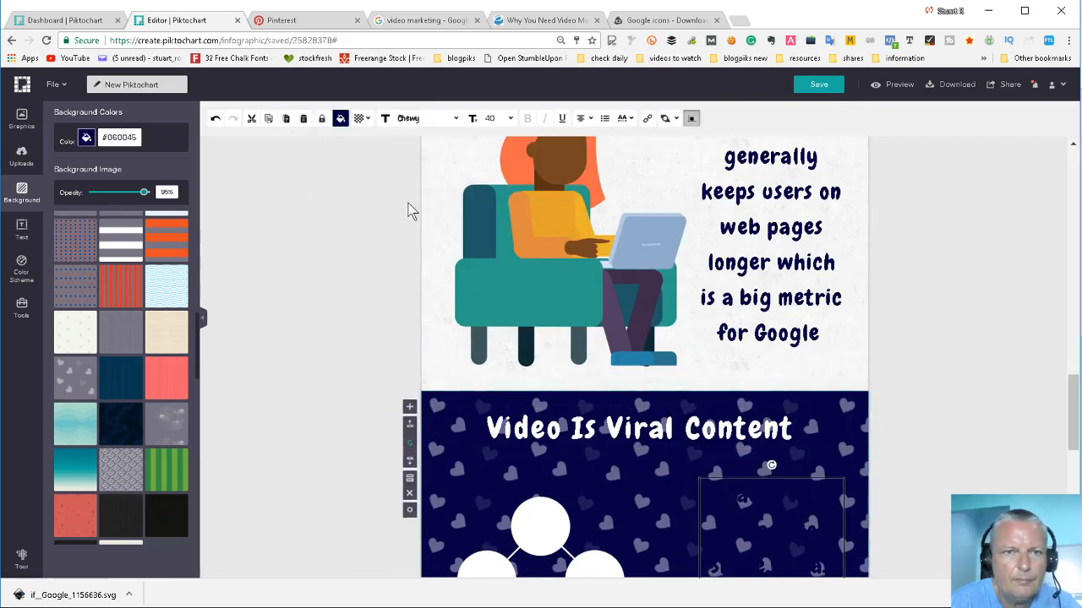
left_click(340, 120)
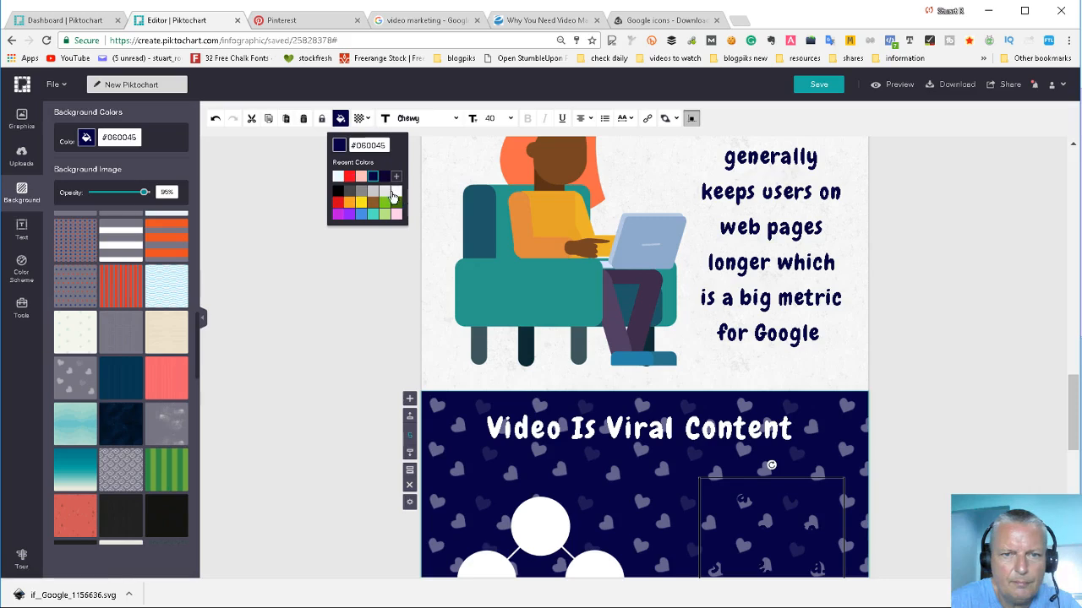
left_click(325, 311)
scroll(301, 324, "down", 2)
left_click(580, 425)
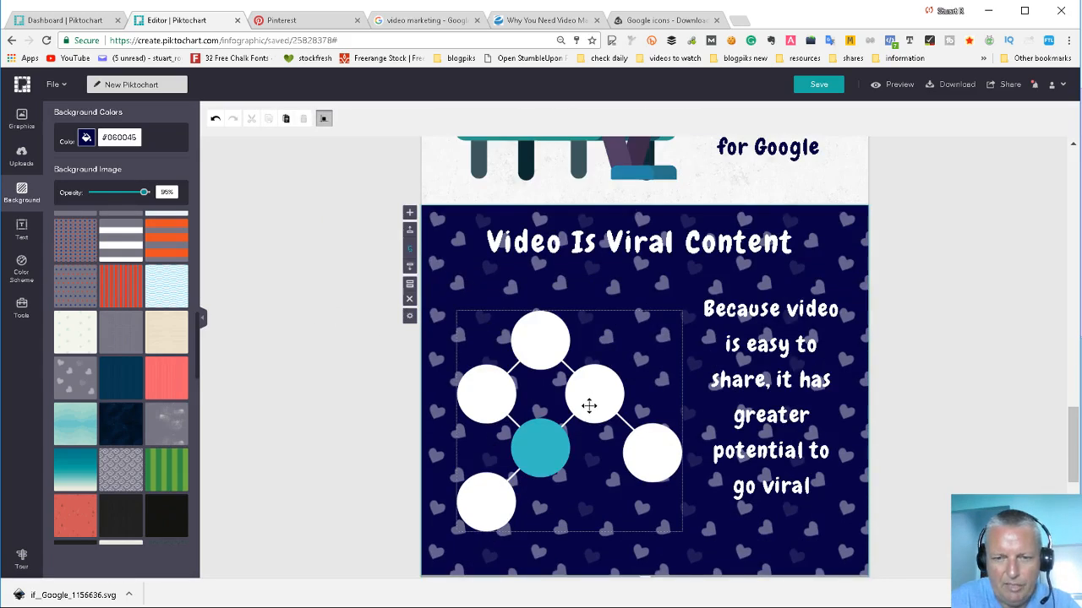
left_click(586, 397)
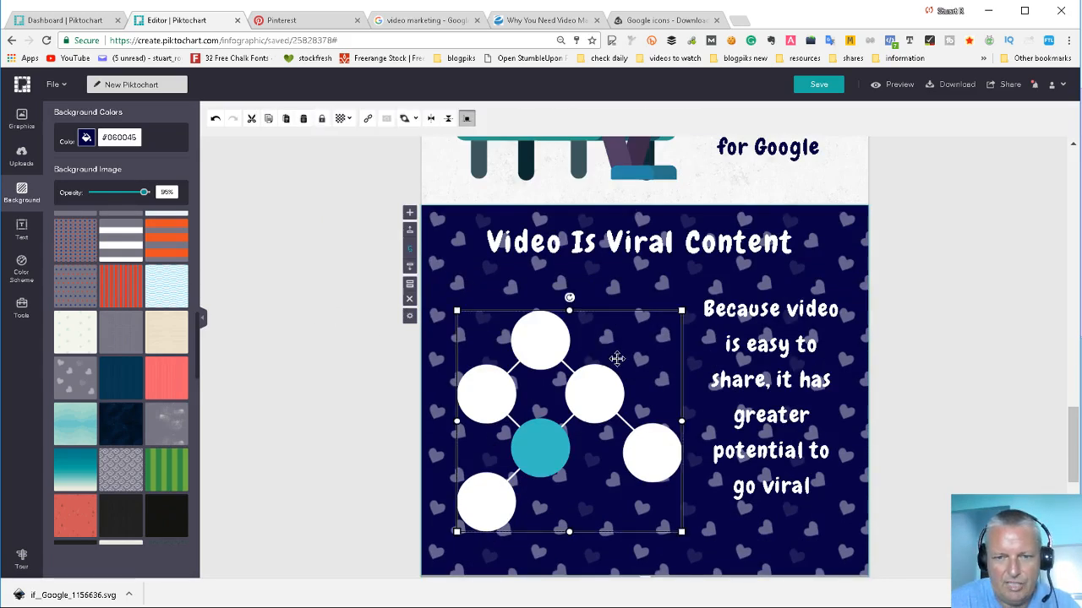
Set the background colour of the "Video Allows You to Be Creative" block to pale blue, #ECF9FF.
scroll(617, 358, "down", 1)
scroll(702, 258, "down", 1)
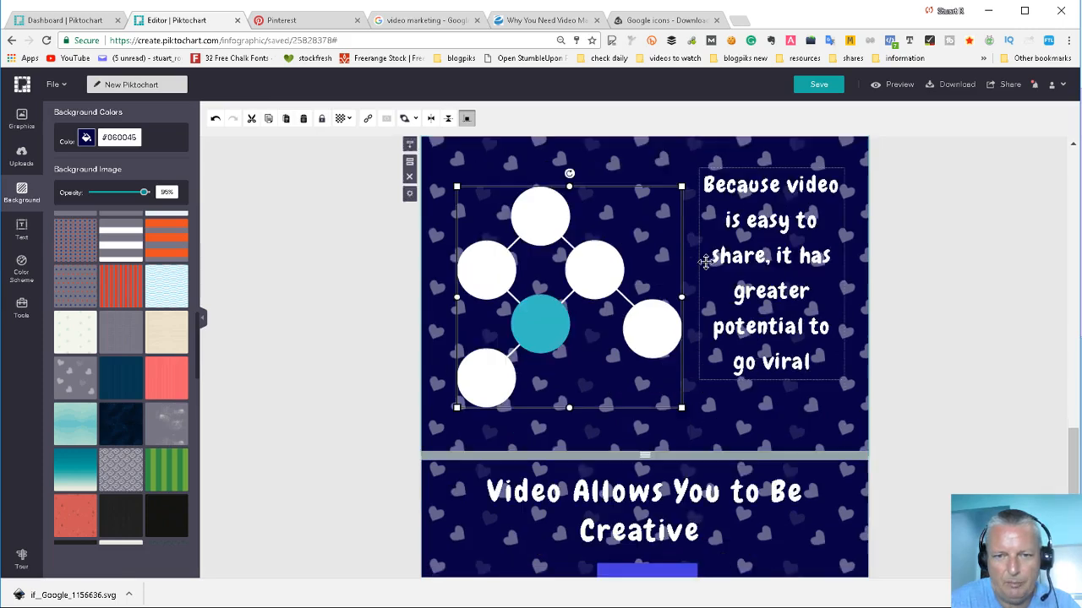
scroll(623, 422, "down", 2)
left_click(375, 360)
scroll(456, 374, "down", 1)
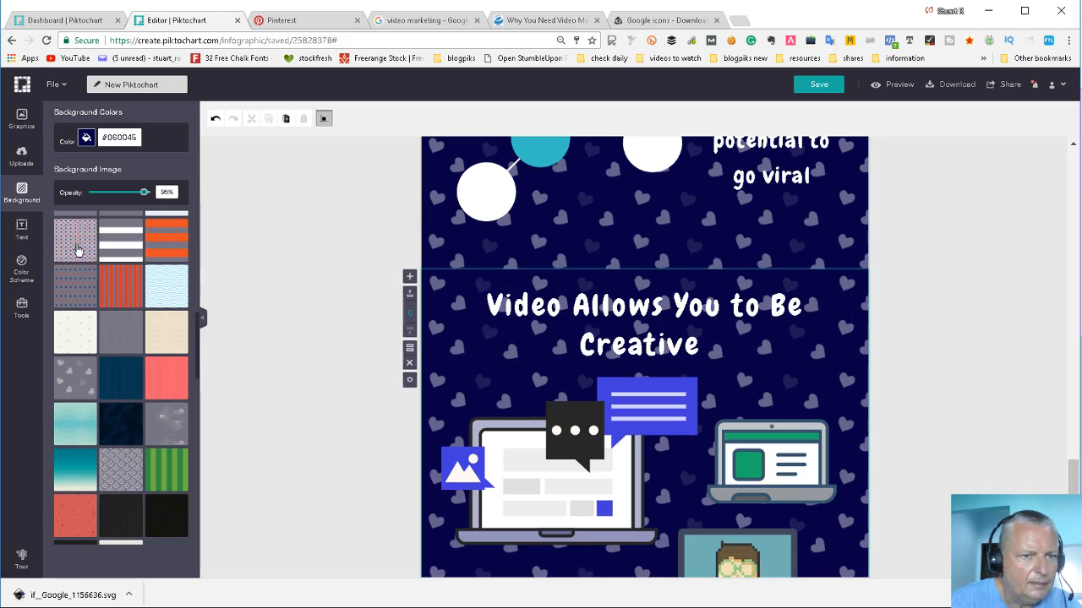
scroll(91, 255, "up", 3)
left_click(88, 139)
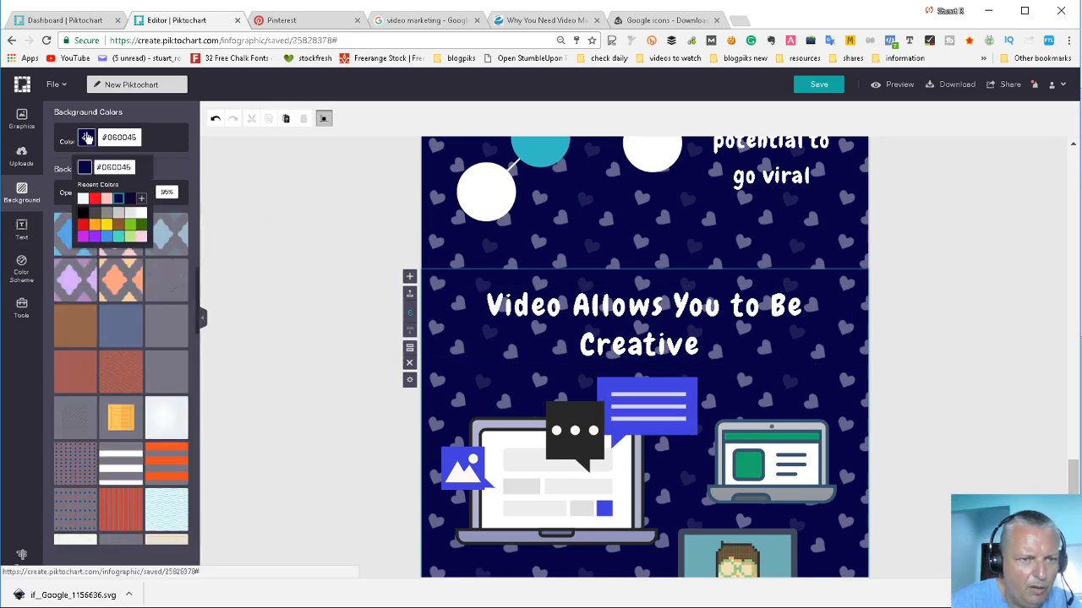
left_click(83, 198)
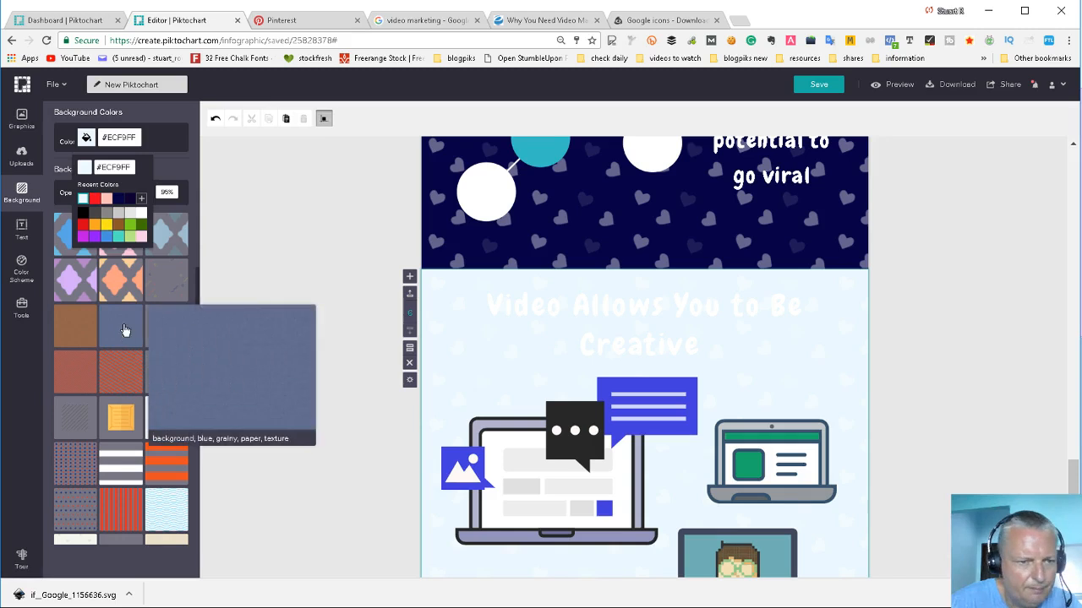
Apply the cream leather-look background image to the "Video Allows You to Be Creative" block.
scroll(135, 329, "up", 3)
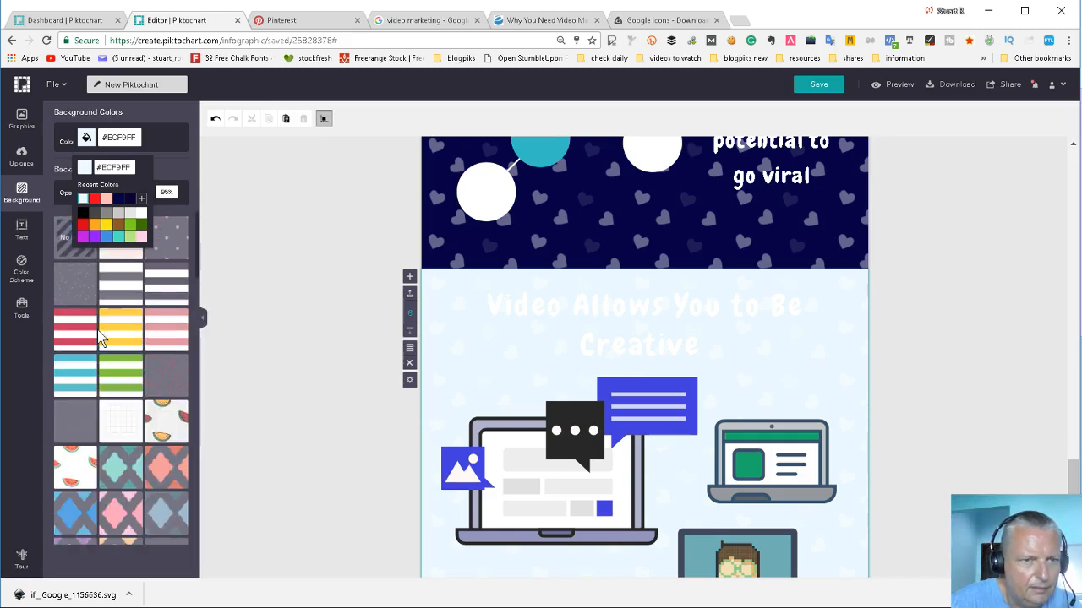
scroll(127, 338, "down", 4)
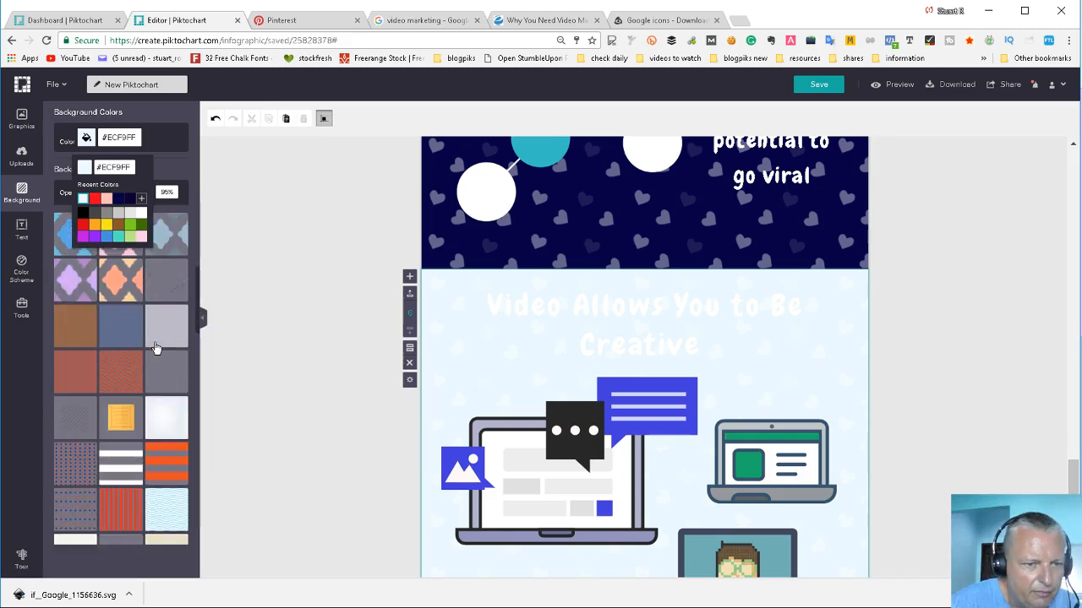
scroll(155, 347, "down", 6)
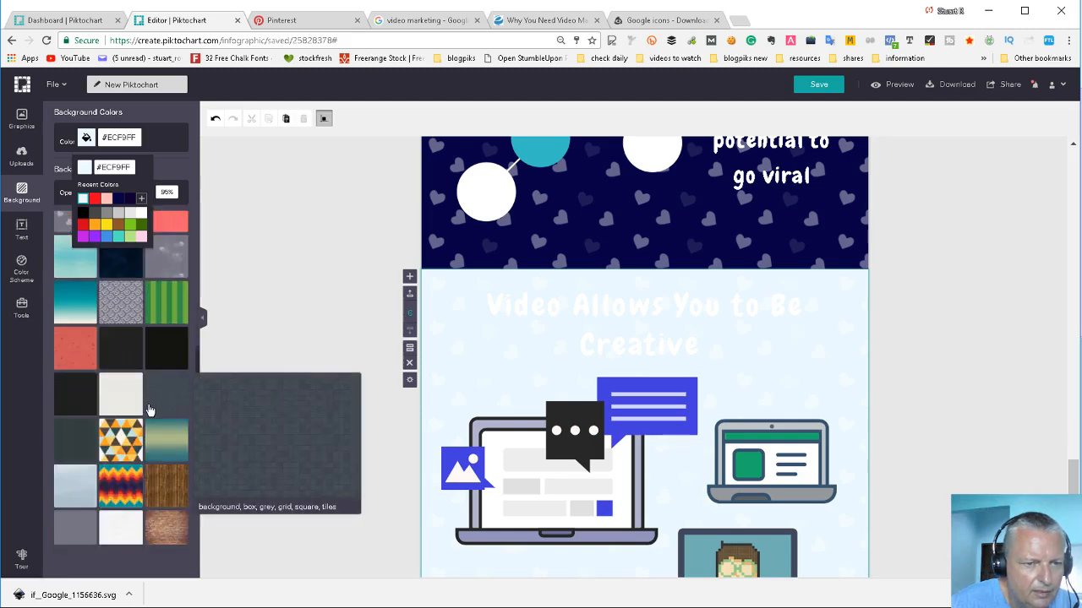
left_click(120, 401)
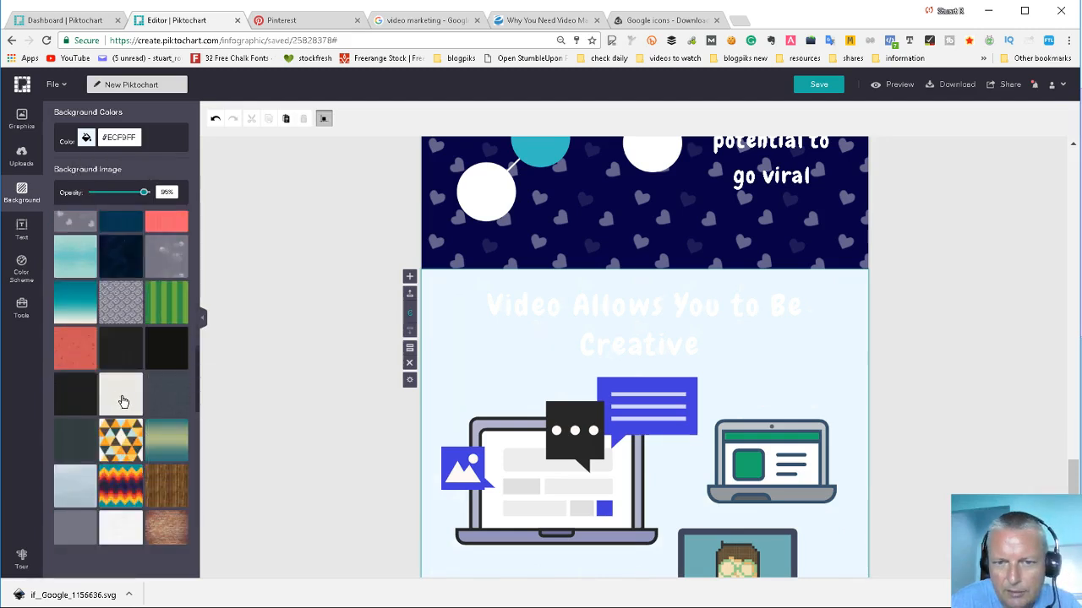
Give the "Video Allows You to Be Creative" block the background colour #FFFFFF and the white speckled texture image.
left_click(85, 138)
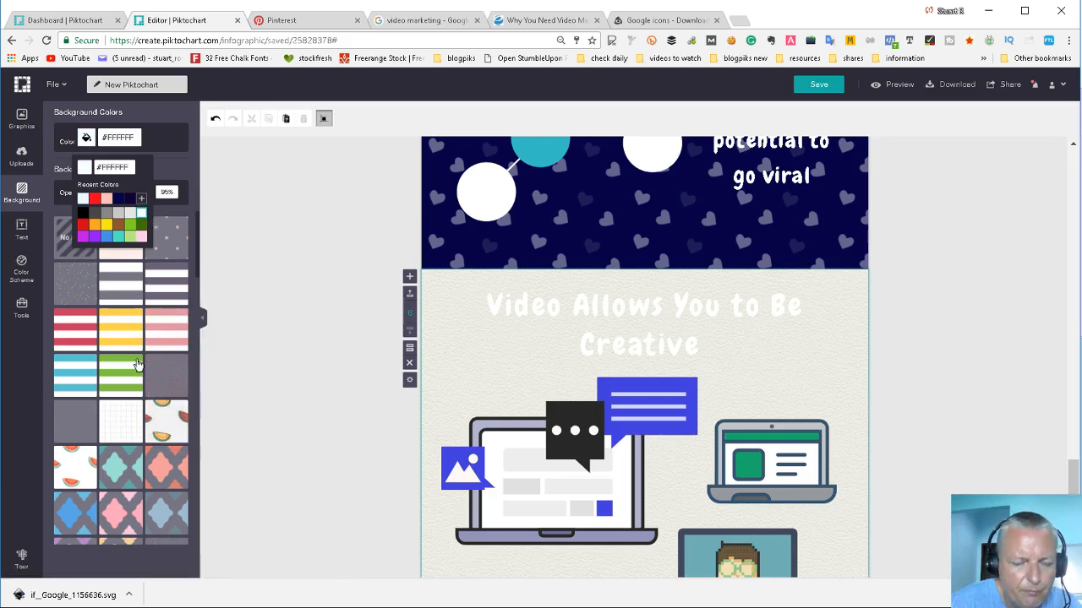
scroll(157, 354, "down", 3)
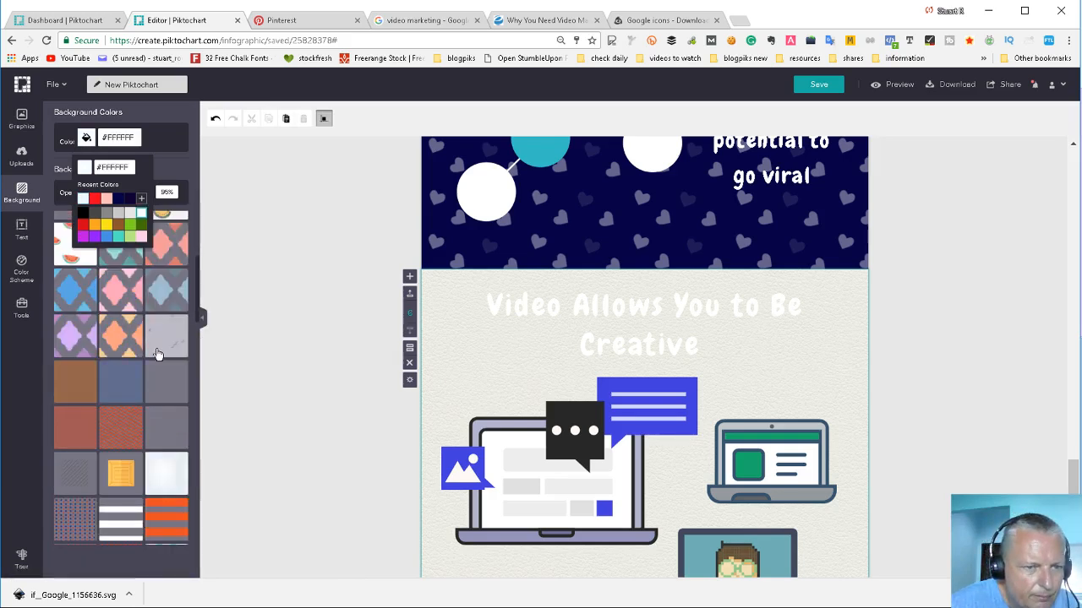
scroll(152, 353, "down", 5)
scroll(140, 355, "down", 3)
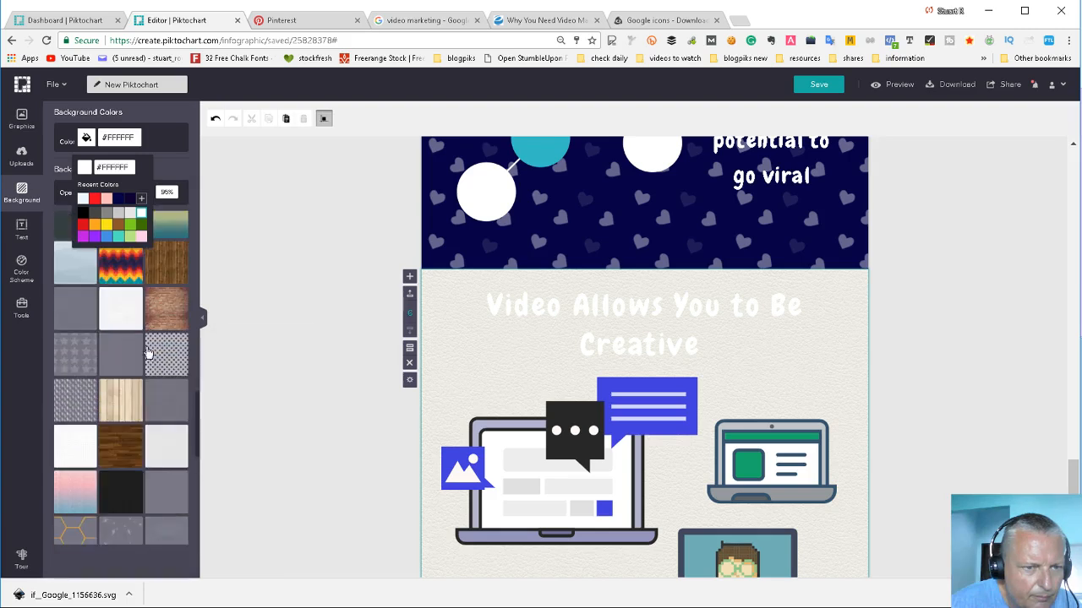
left_click(157, 346)
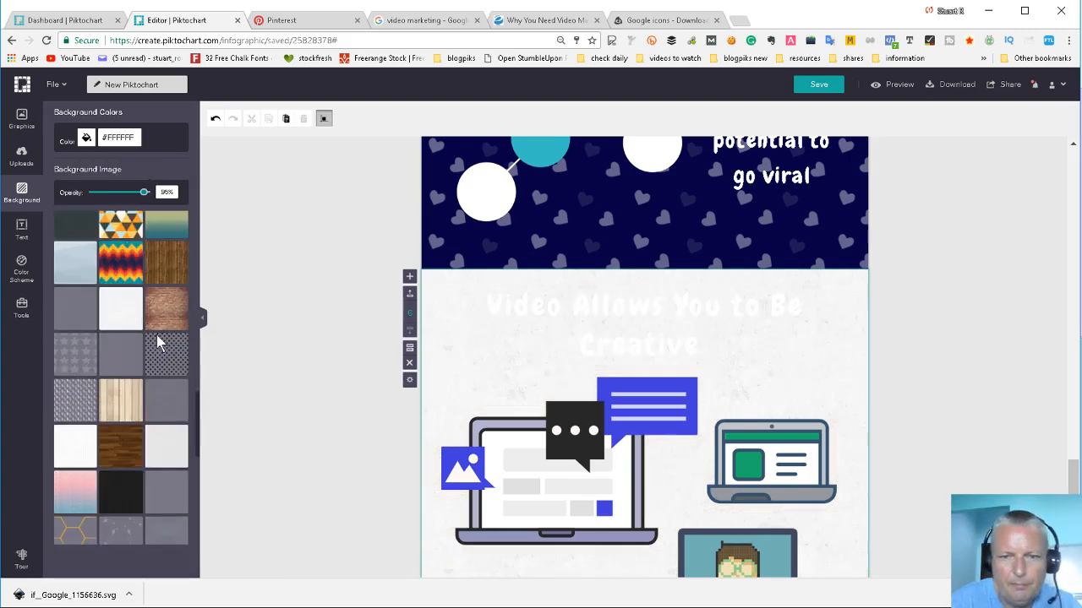
Change the "Video Allows You to Be Creative" heading to dark navy, #060045.
left_click(621, 317)
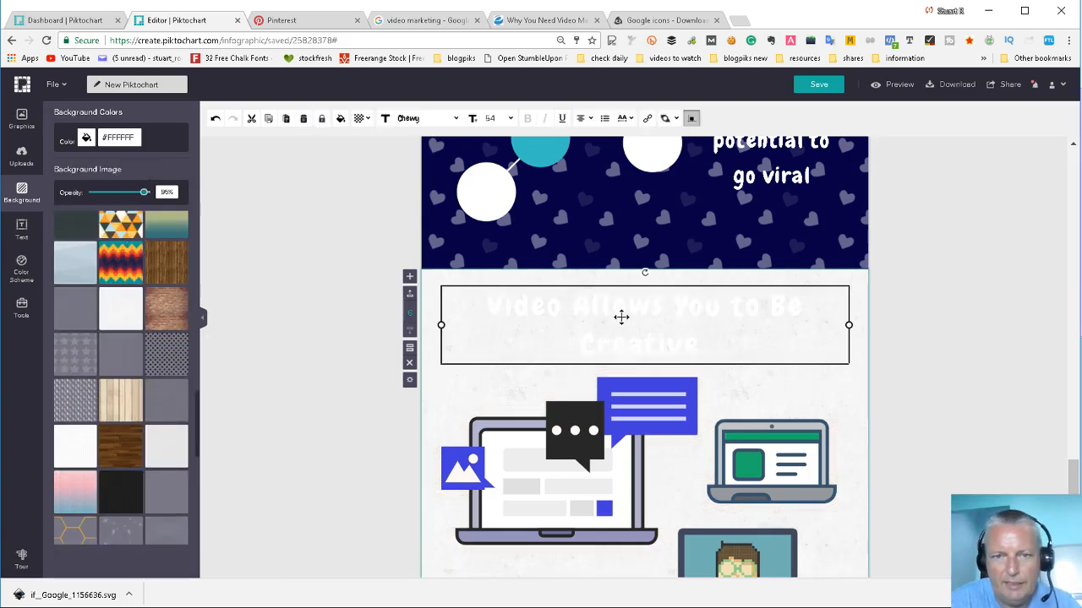
left_click(340, 119)
left_click(374, 179)
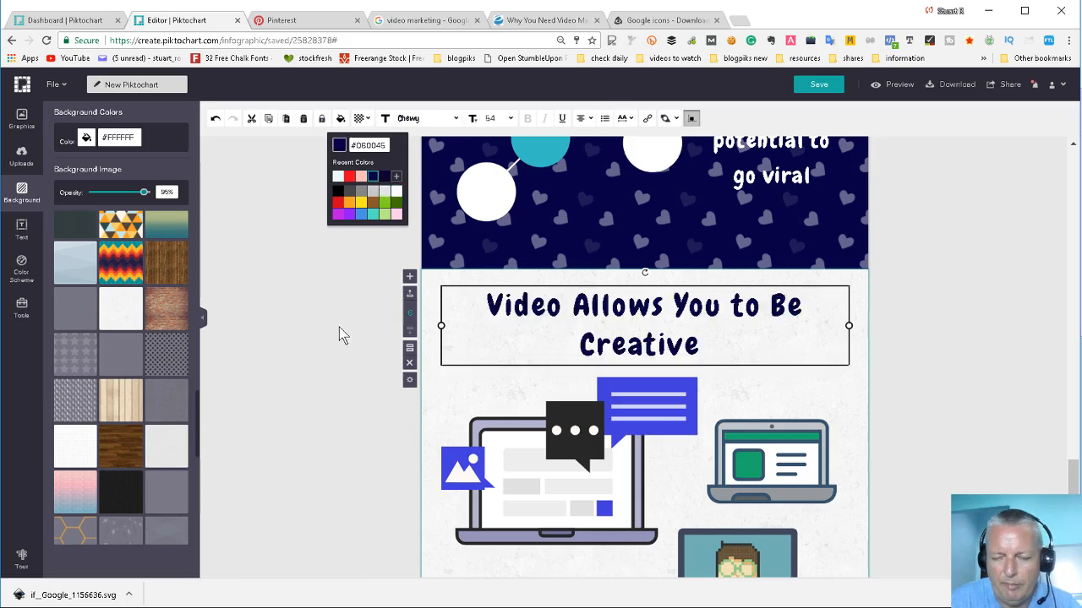
left_click(342, 333)
Change the "You can do so many things with it" text to the heading's dark navy colour.
scroll(350, 369, "up", 4)
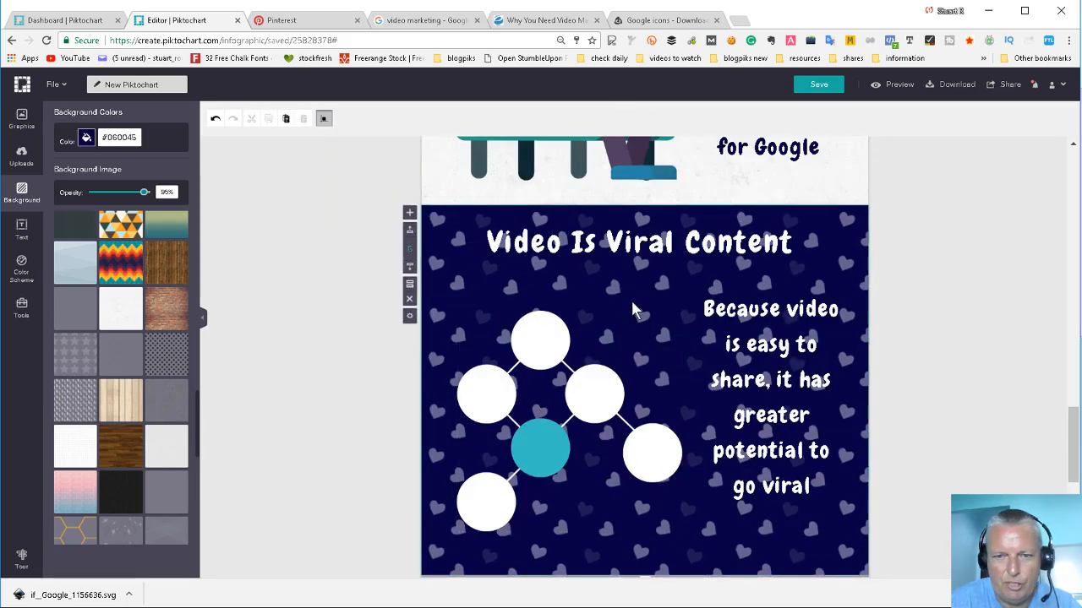
scroll(633, 309, "down", 5)
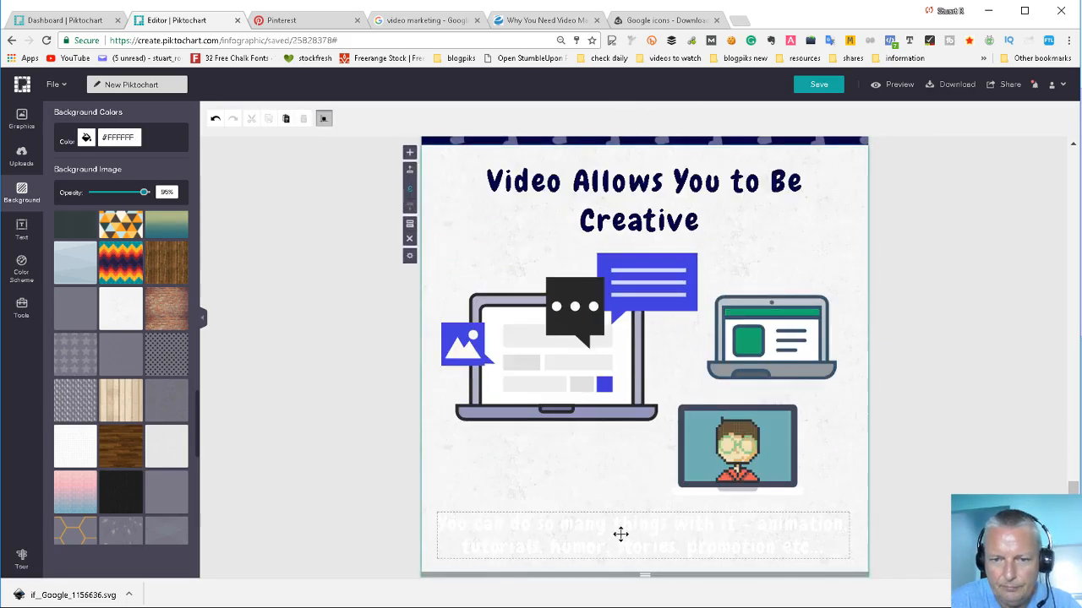
left_click(621, 534)
left_click(340, 118)
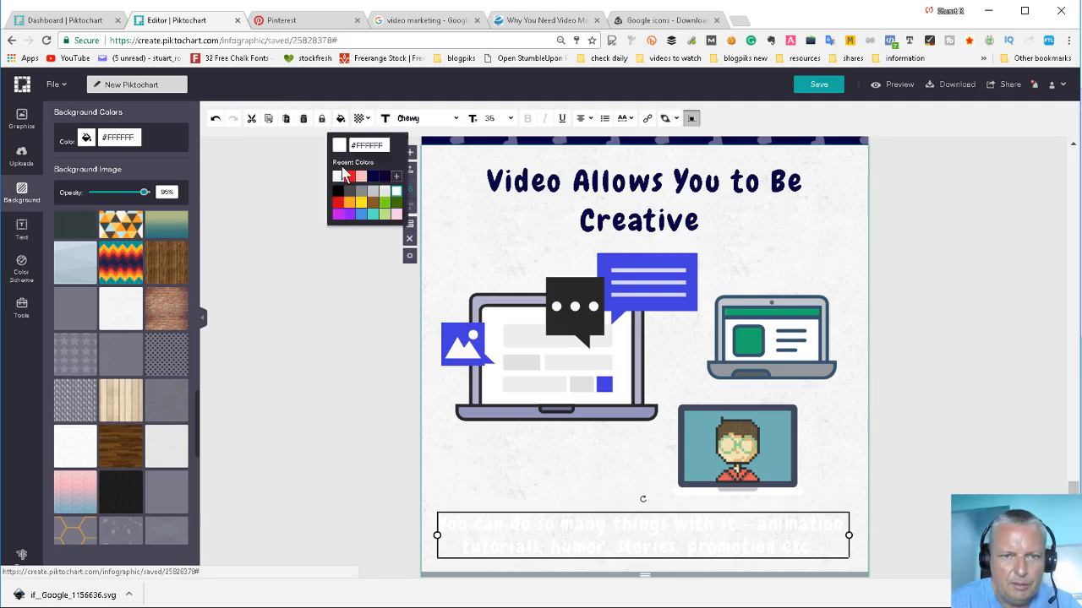
left_click(372, 178)
left_click(335, 405)
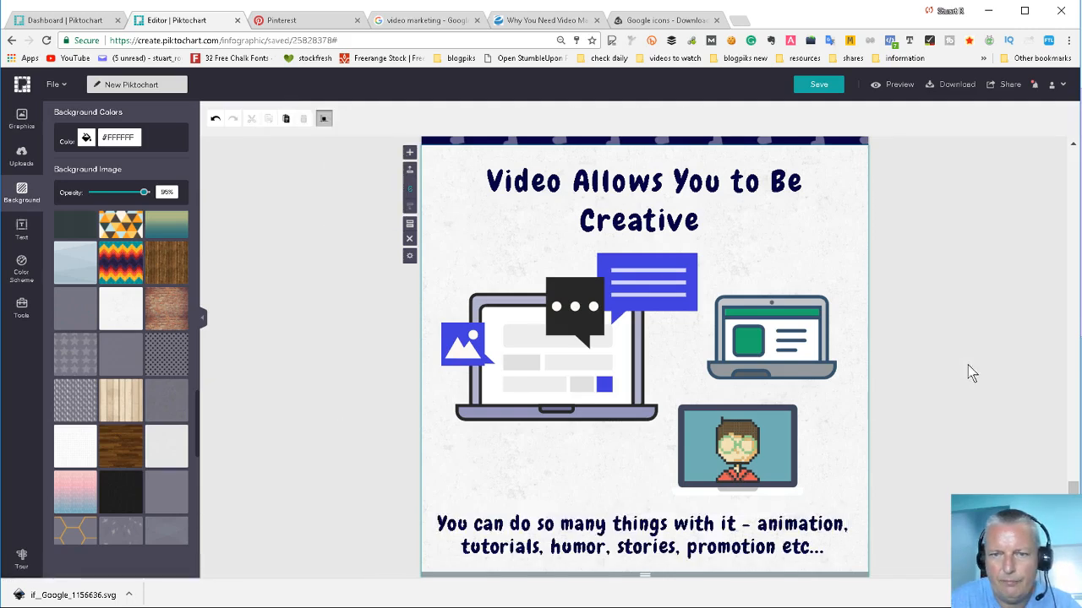
Widen the "Because video is easy to share" text box to nearly the block's full width and move it down to the block's lower edge.
scroll(712, 495, "up", 5)
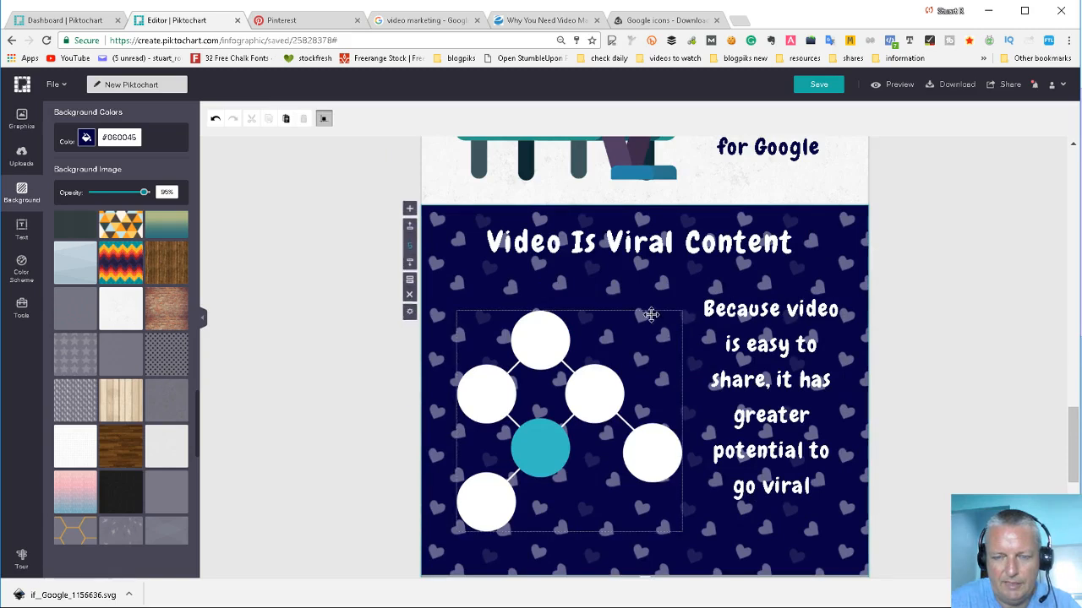
scroll(704, 354, "down", 1)
left_click(606, 335)
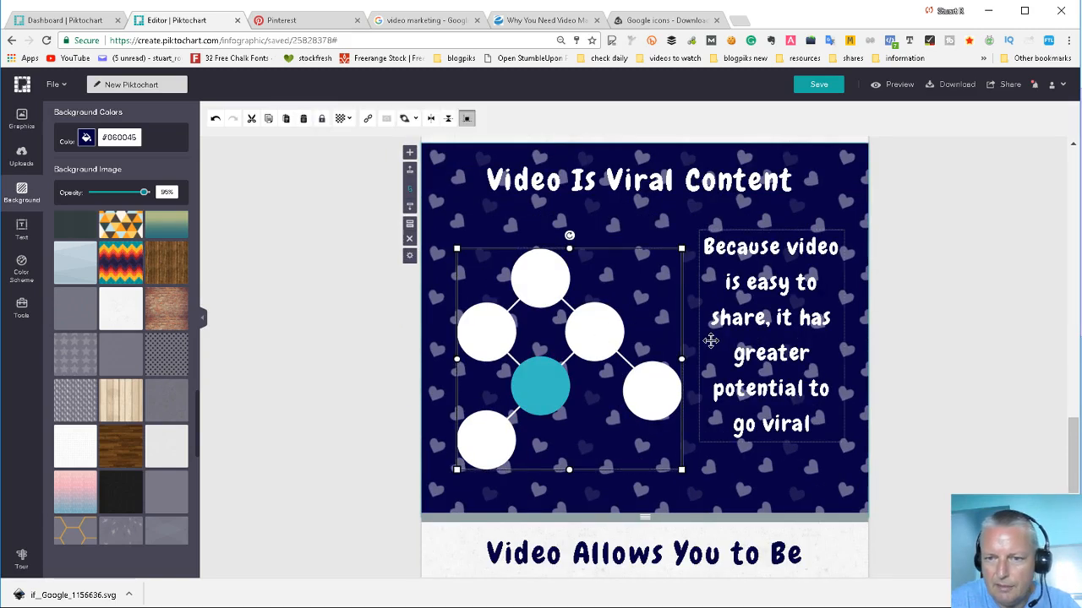
scroll(752, 281, "down", 2)
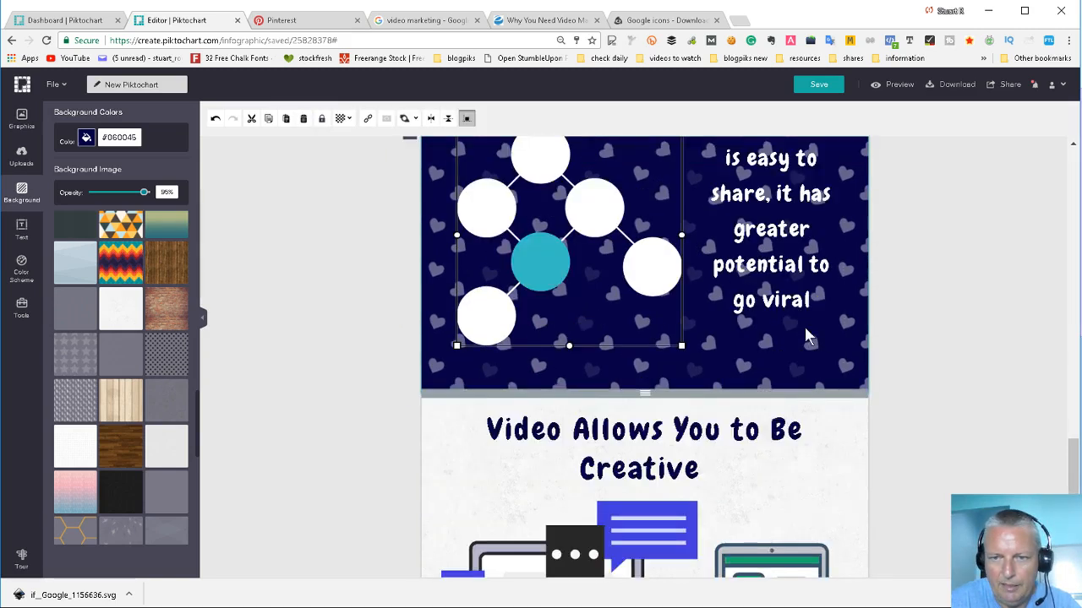
left_click(708, 231)
left_click_drag(700, 208, 431, 209)
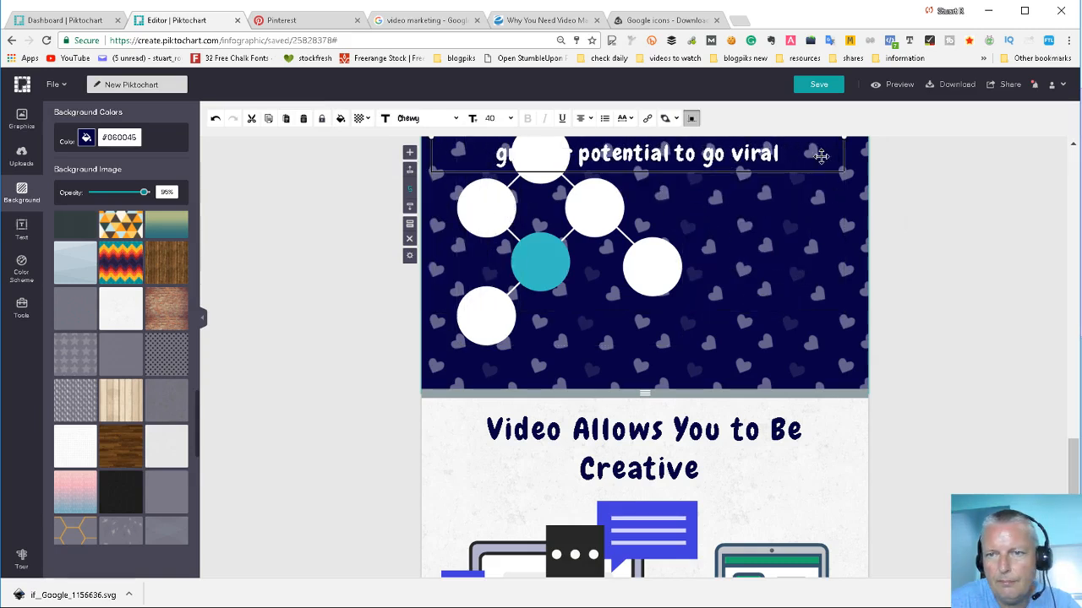
left_click_drag(809, 163, 813, 375)
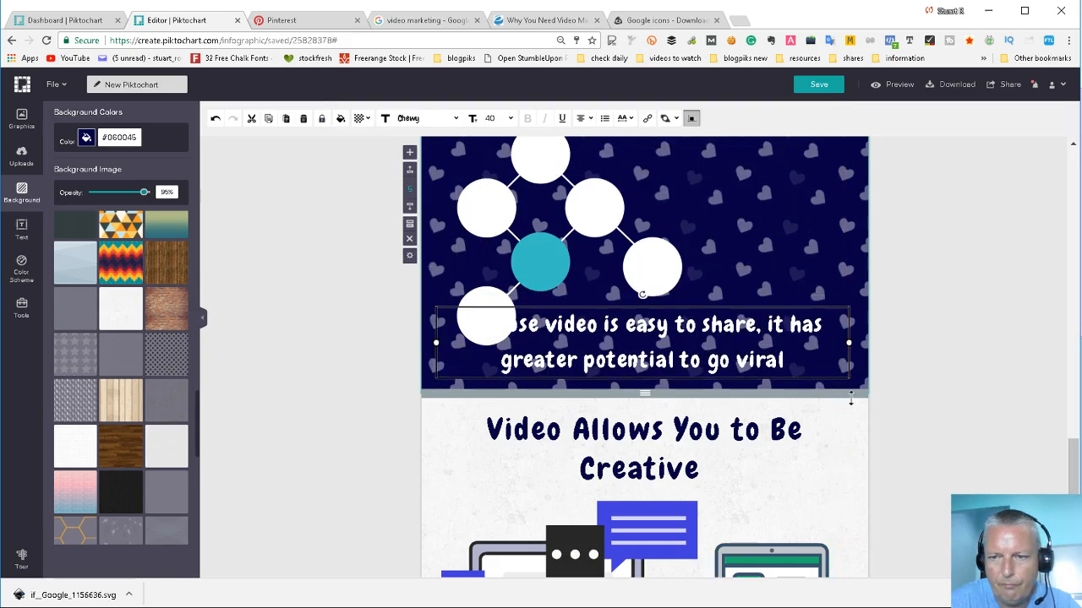
Extend the "Video Is Viral Content" block downward and move its body text below the connected-circles icon.
left_click_drag(645, 394, 667, 472)
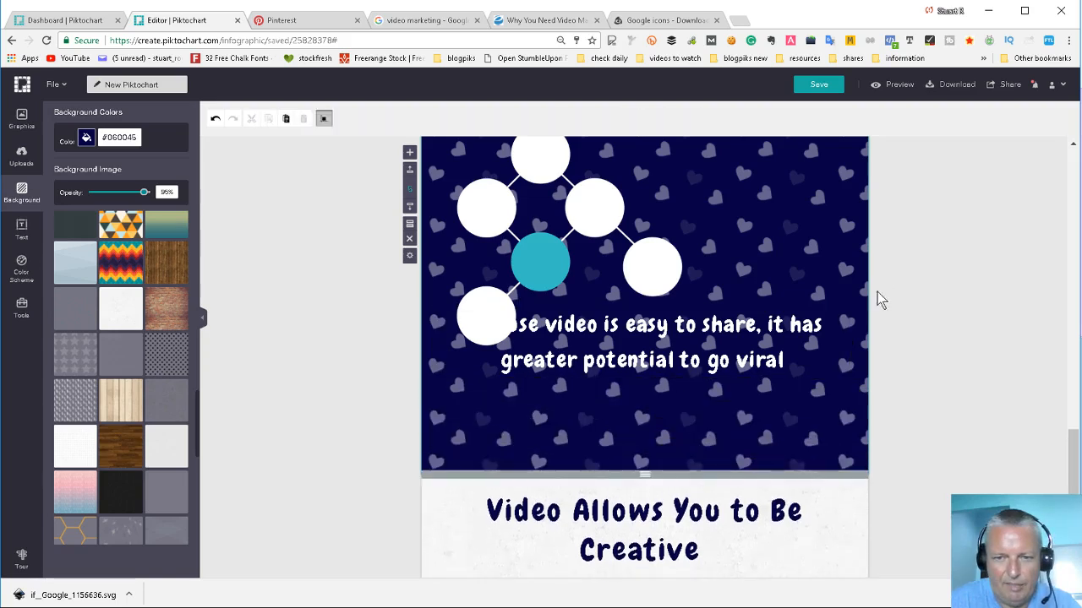
scroll(659, 265, "down", 3)
left_click_drag(657, 209, 657, 252)
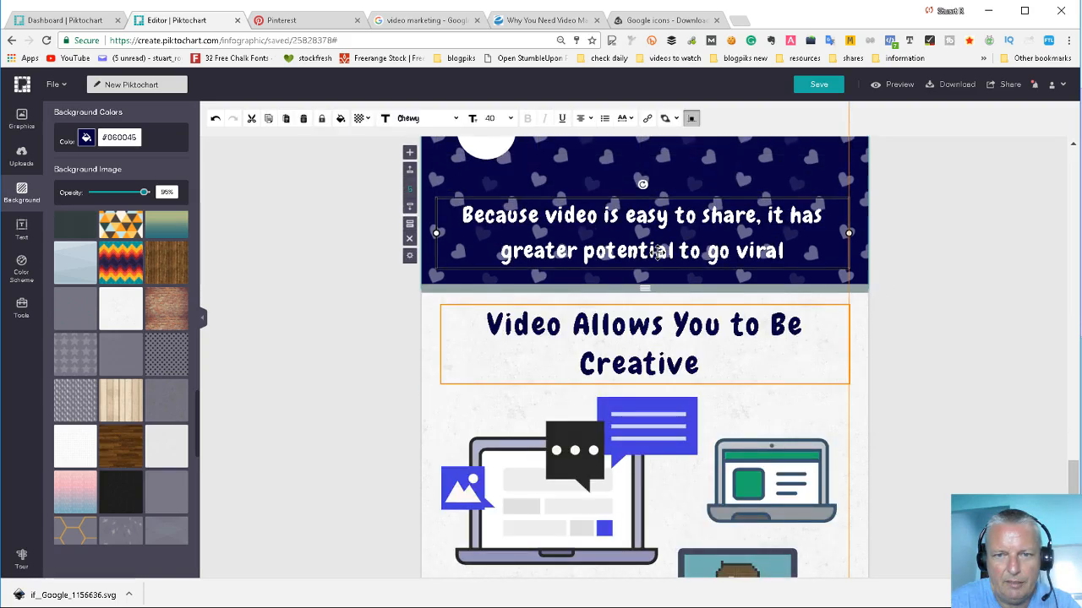
scroll(932, 228, "up", 3)
Enlarge the connected-circles icon from its lower corner to fill more of the block's width.
left_click(663, 340)
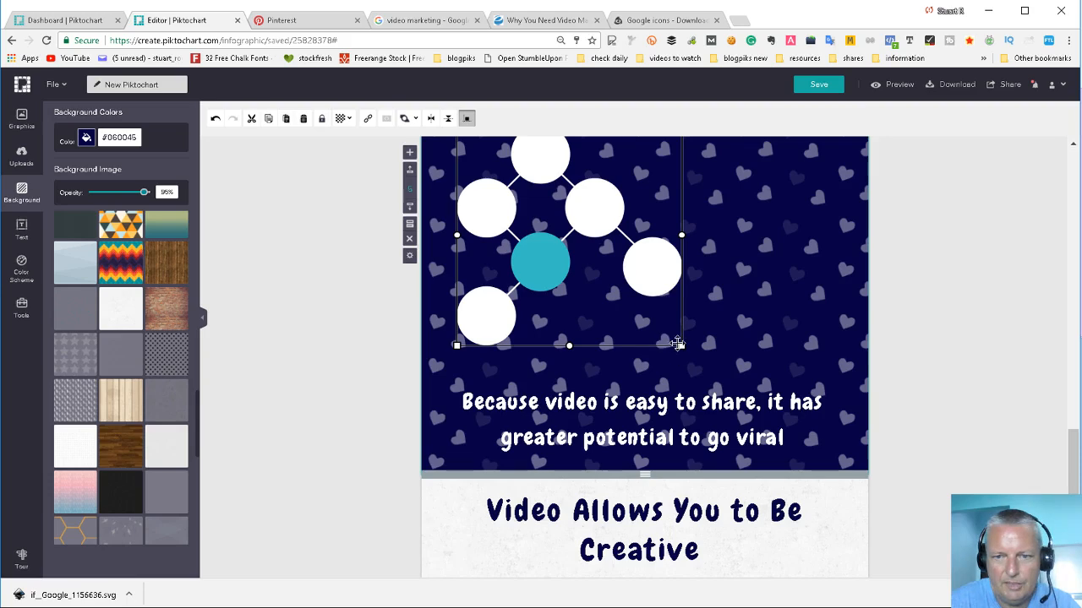
left_click_drag(680, 346, 762, 424)
scroll(972, 287, "up", 4)
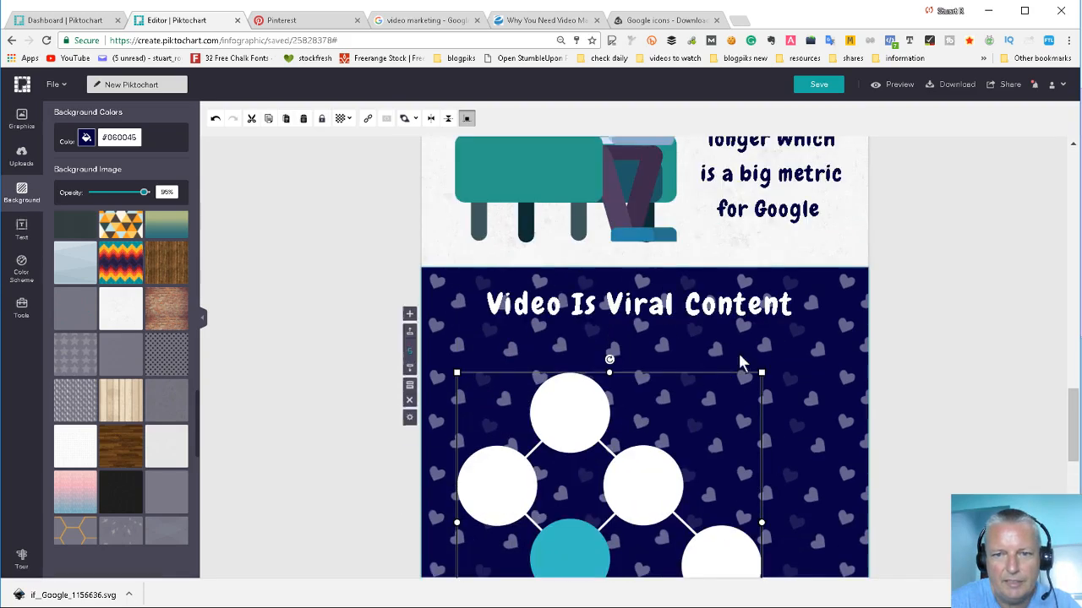
Lengthen the "Video Is Viral Content" block again and lower its body text clear of the enlarged icon.
scroll(919, 294, "down", 2)
scroll(915, 294, "down", 2)
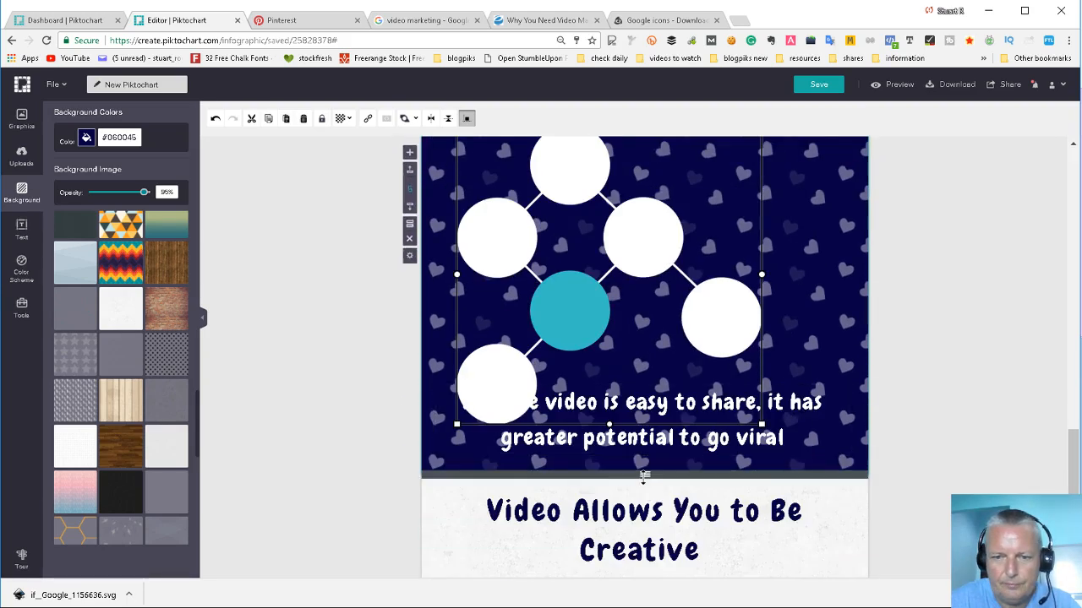
left_click_drag(642, 474, 644, 547)
left_click_drag(653, 439, 648, 521)
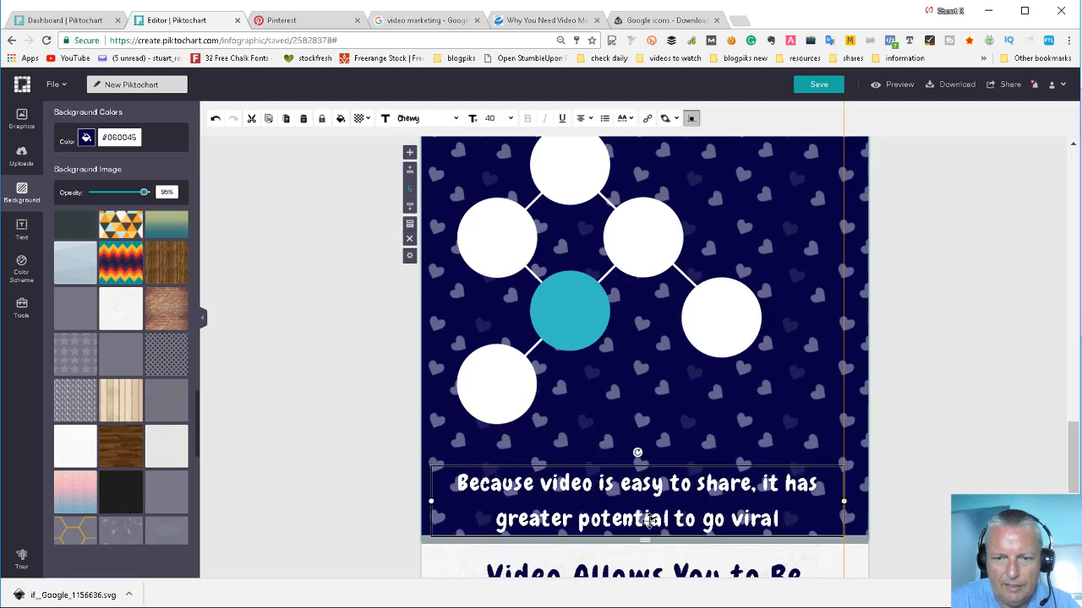
Enlarge the connected-circles icon further and centre it between the "Video Is Viral Content" heading and the body text.
left_click(769, 423)
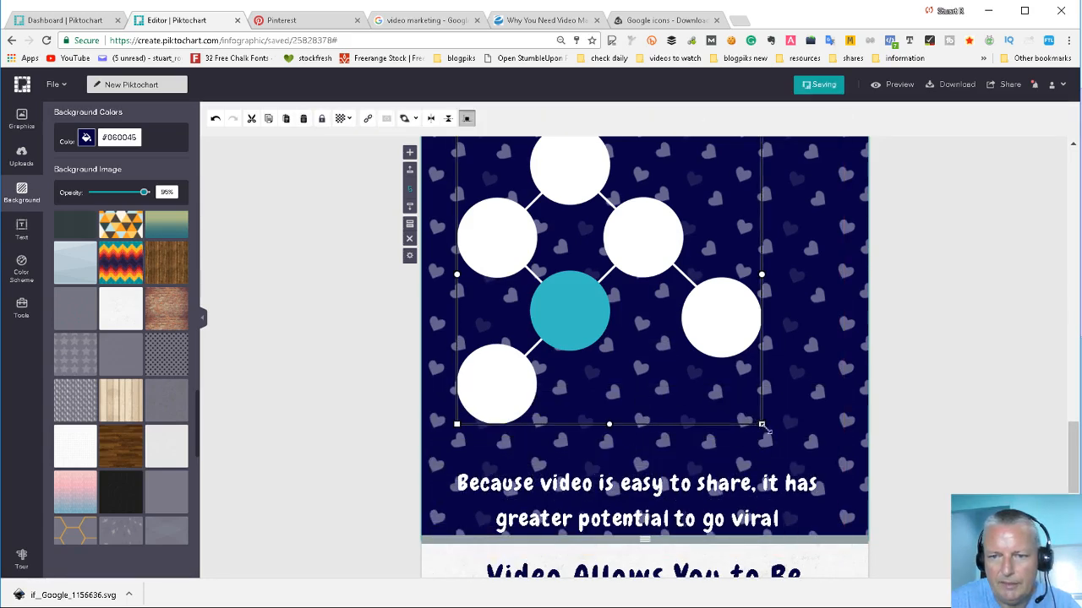
left_click_drag(763, 425, 815, 478)
left_click_drag(767, 311, 801, 335)
scroll(1000, 296, "up", 3)
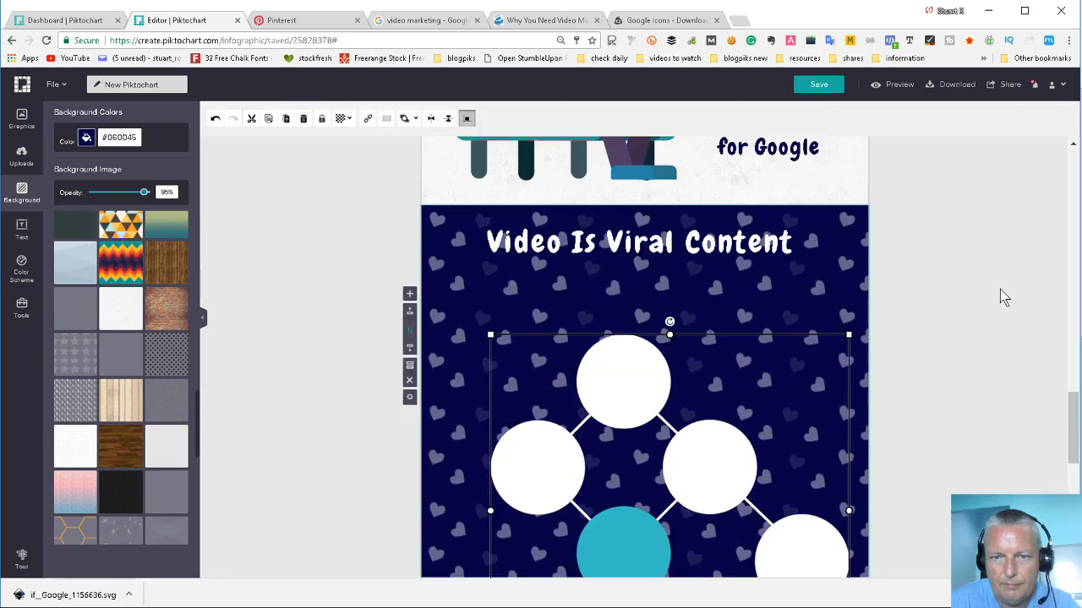
scroll(659, 359, "down", 2)
left_click_drag(682, 332, 676, 290)
scroll(879, 268, "up", 3)
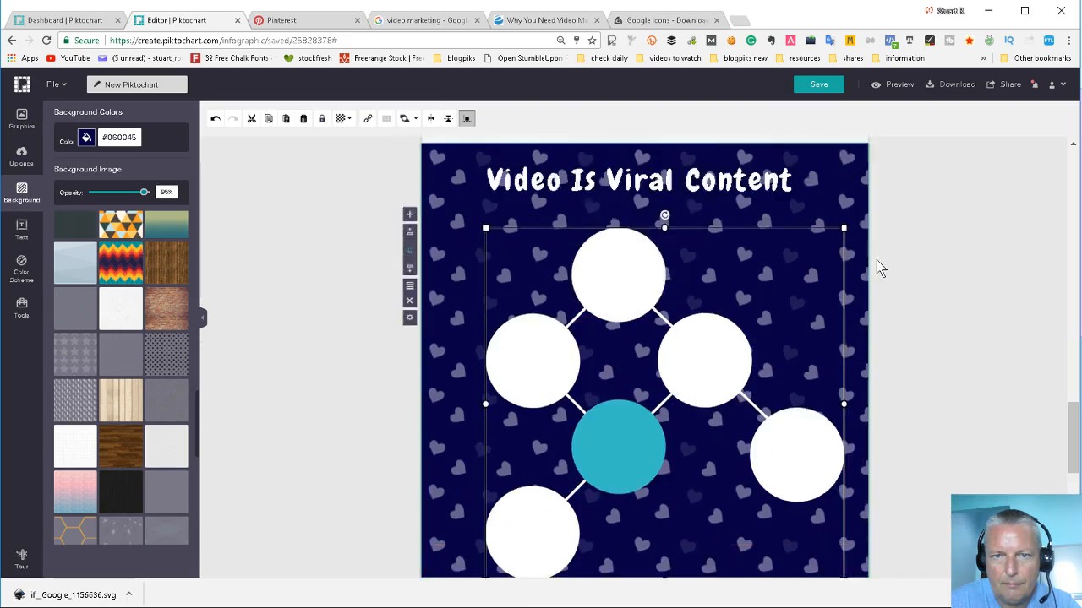
left_click_drag(714, 448, 708, 428)
scroll(937, 366, "down", 5)
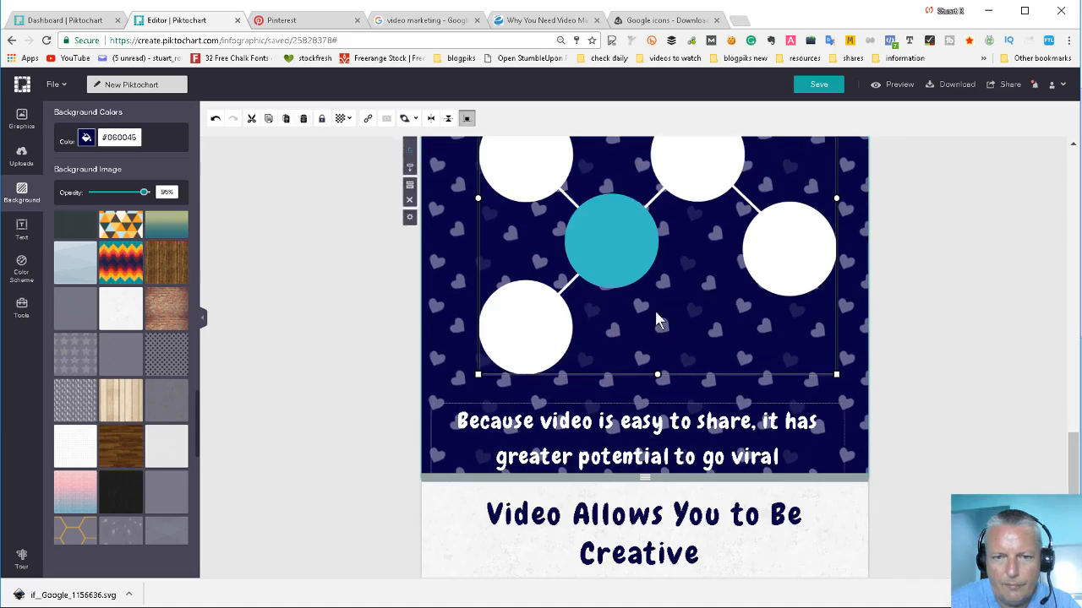
left_click_drag(614, 279, 613, 280)
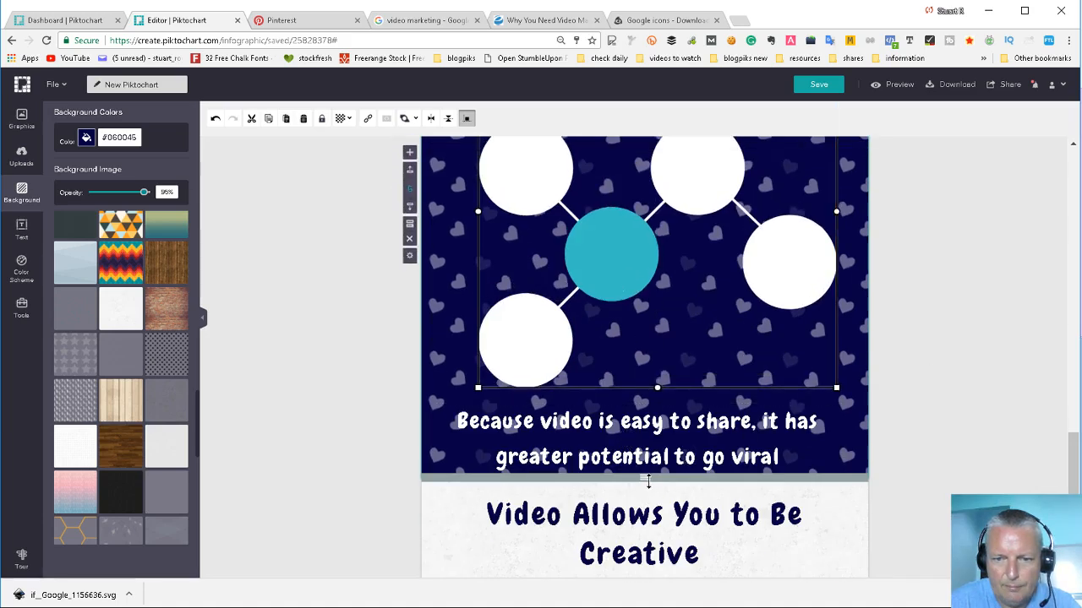
Extend the "Video Is Viral Content" block slightly downward and enlarge the connected-circles icon a little from its lower corner.
left_click_drag(648, 481, 647, 499)
scroll(652, 305, "up", 2)
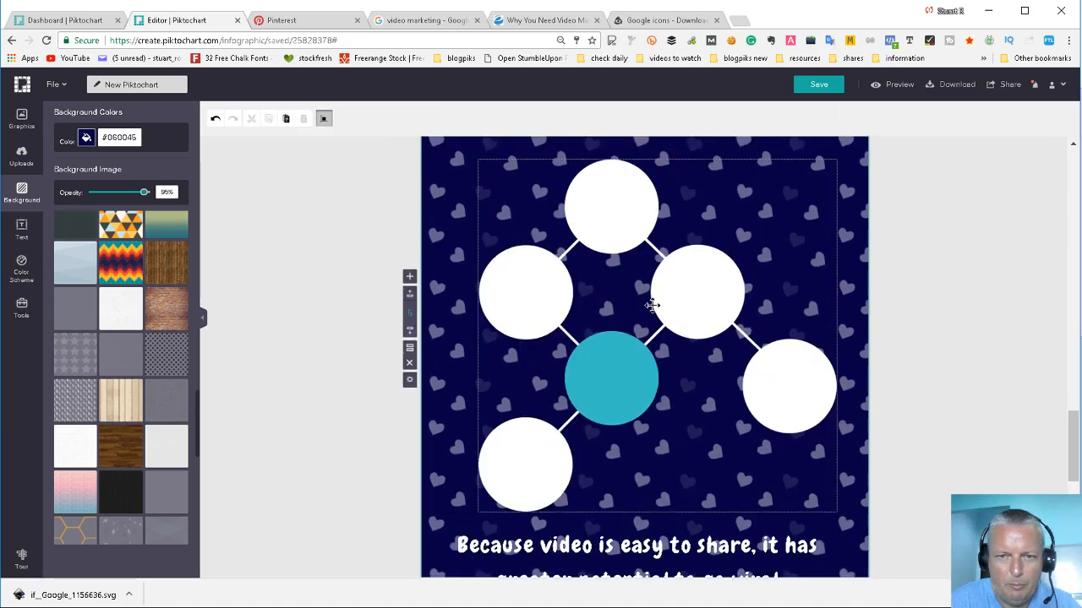
left_click(777, 384)
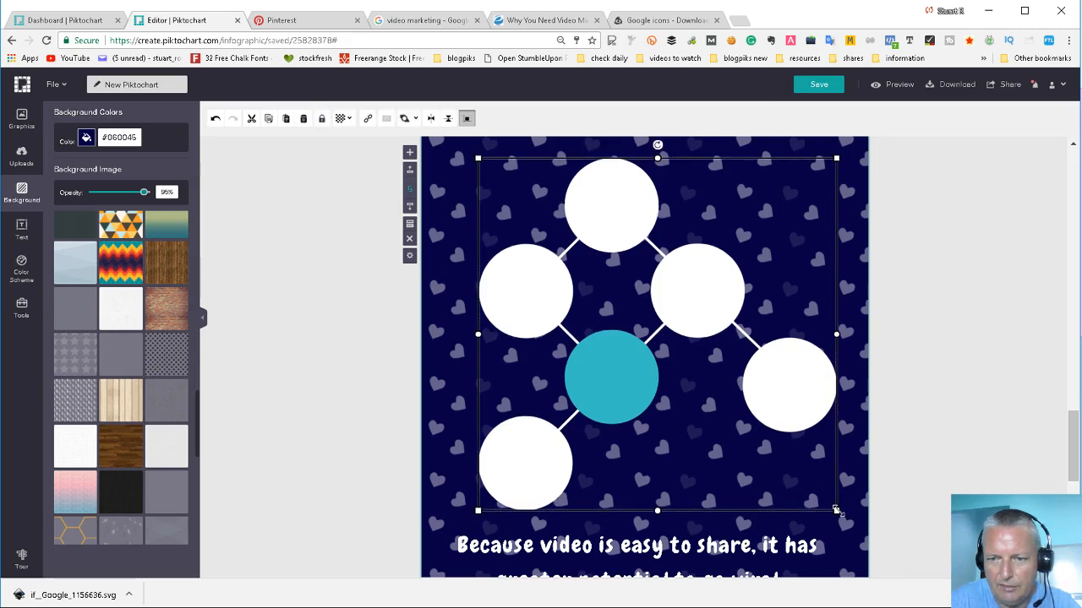
left_click_drag(836, 511, 844, 514)
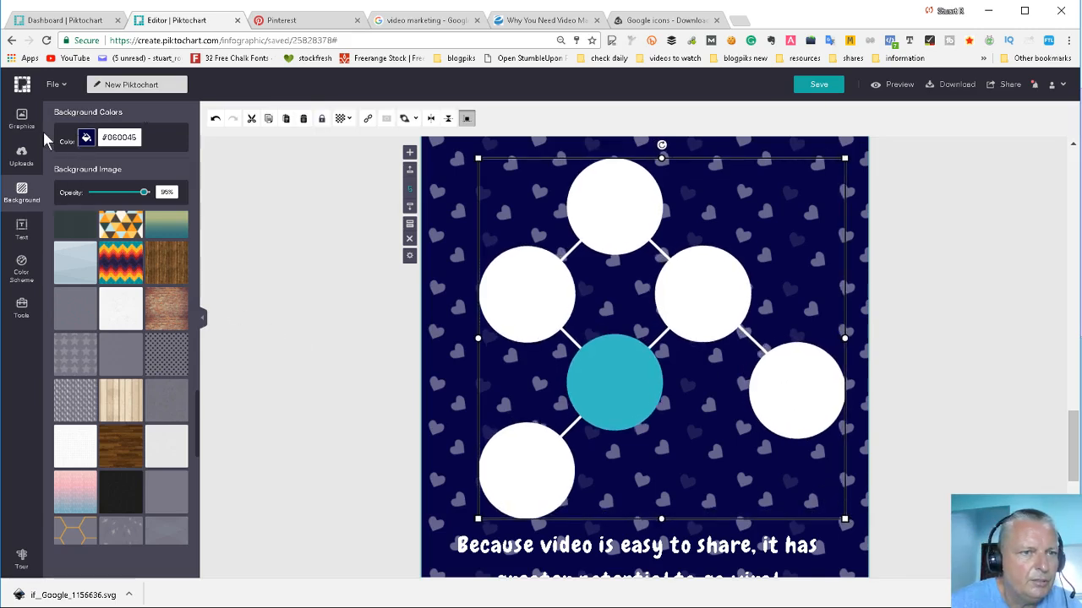
Search the shapes and icons library for "social media" and look through the results for icons to fill the circles.
left_click(22, 120)
left_click_drag(107, 145, 44, 145)
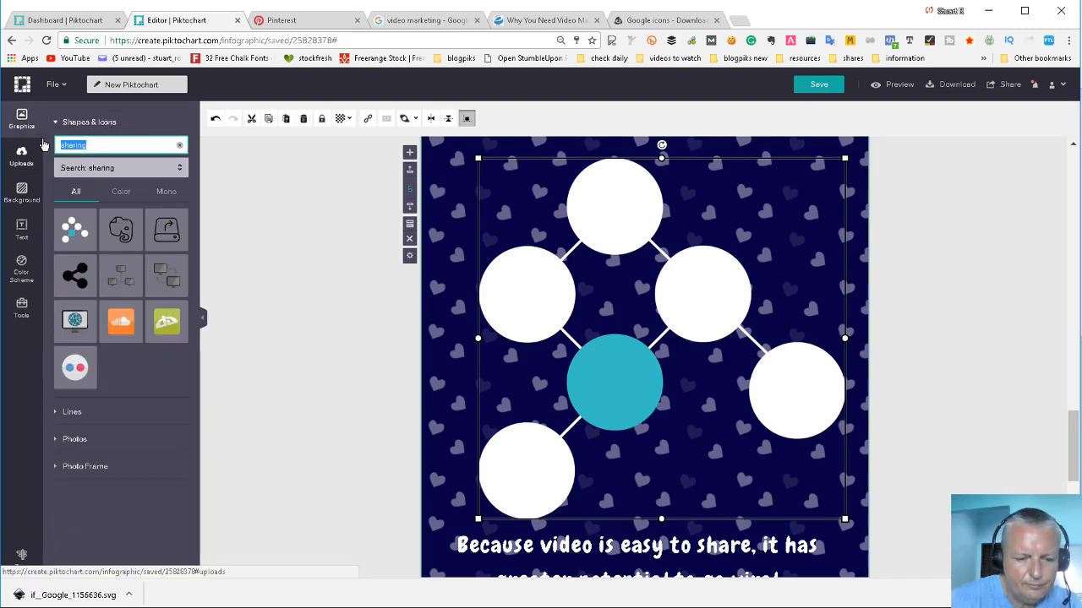
type("social media")
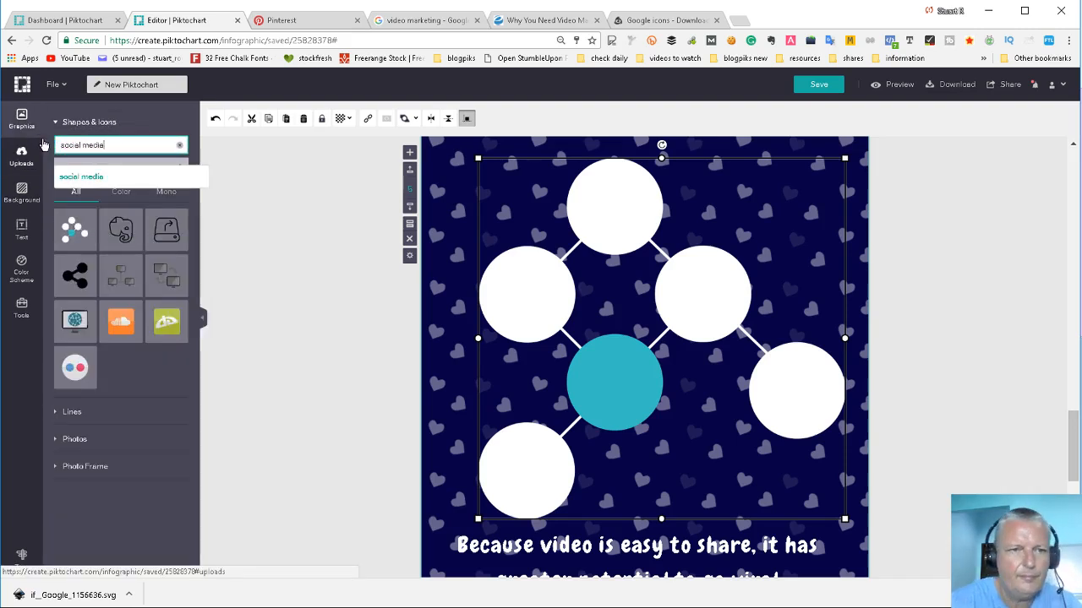
key("Return")
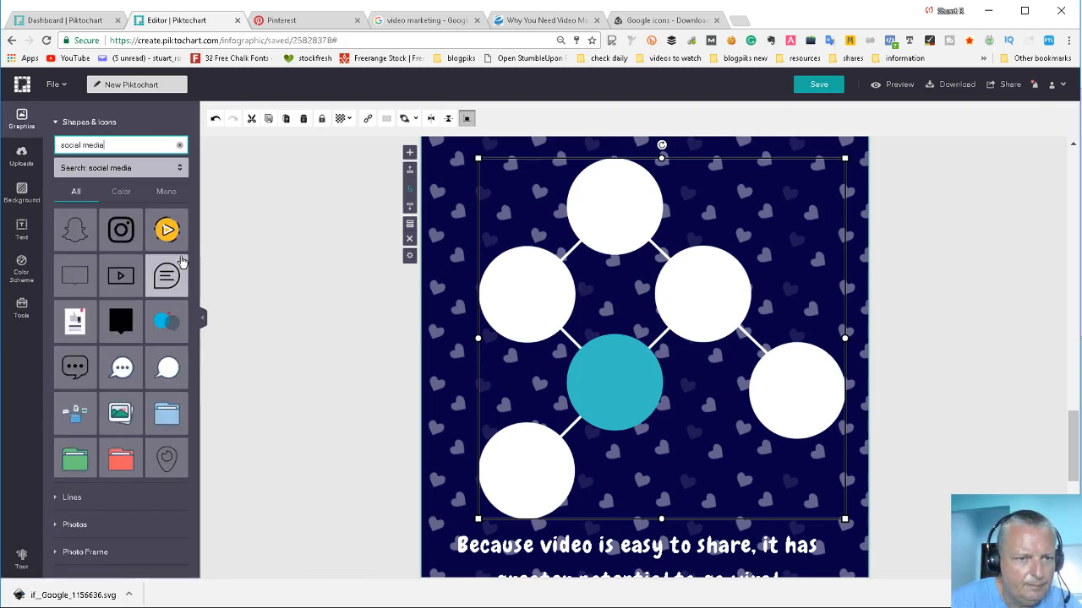
scroll(105, 314, "down", 8)
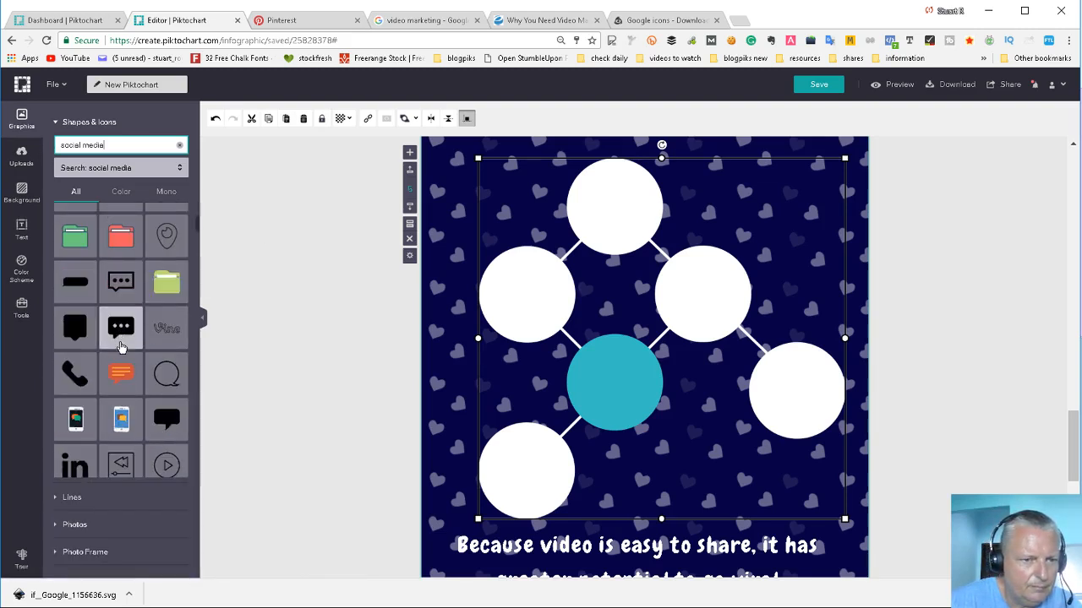
scroll(139, 338, "up", 4)
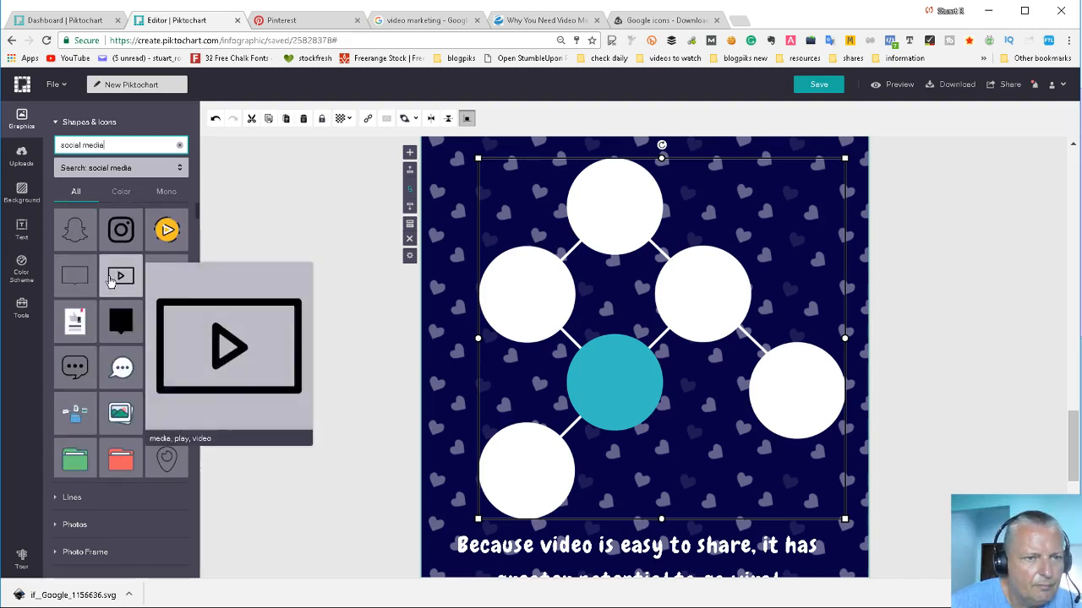
scroll(127, 338, "down", 5)
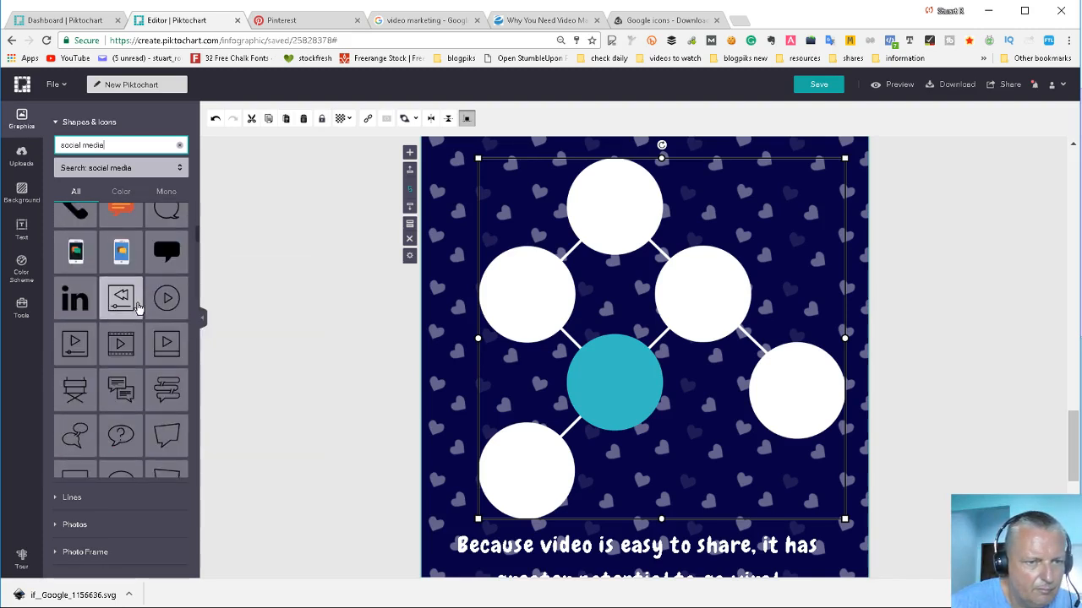
scroll(145, 359, "down", 5)
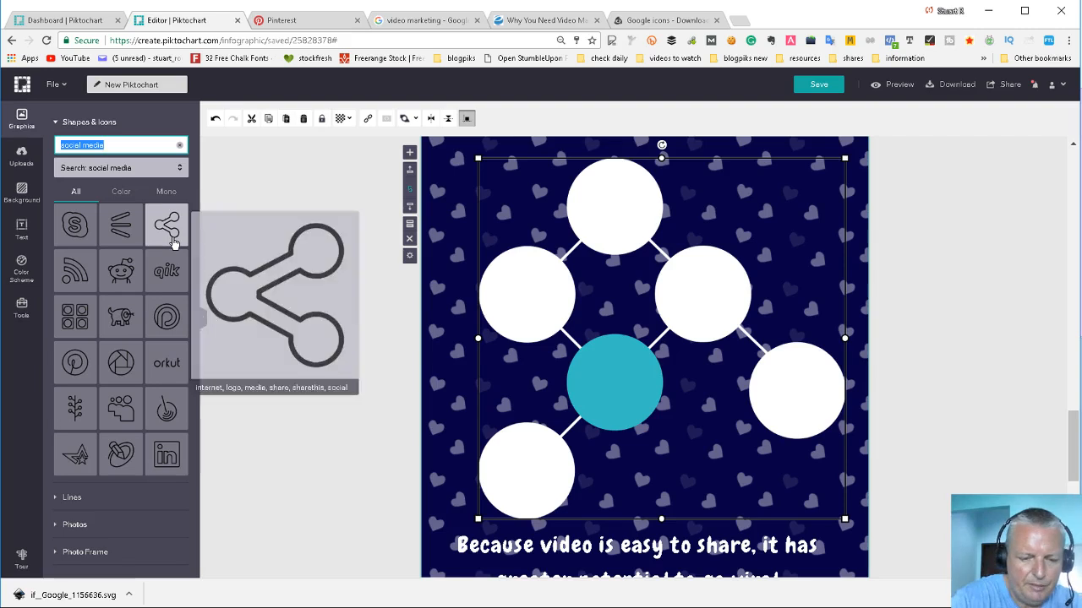
Search the icons for "facebook" and place the blue-sleeved thumbs-up icon in the upper-left white circle.
type("facebo")
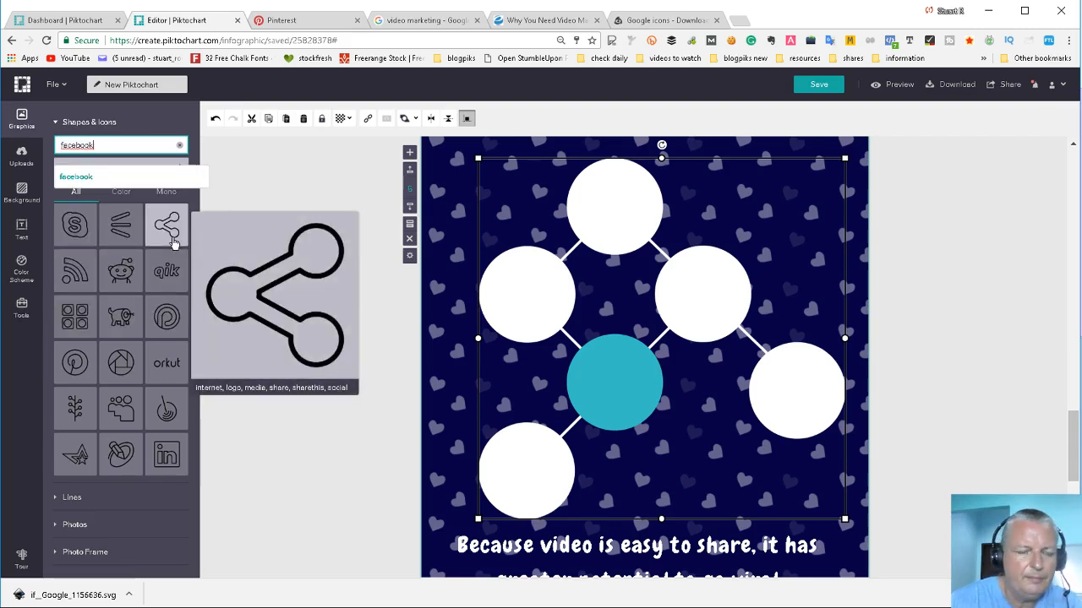
type("ok")
key("Return")
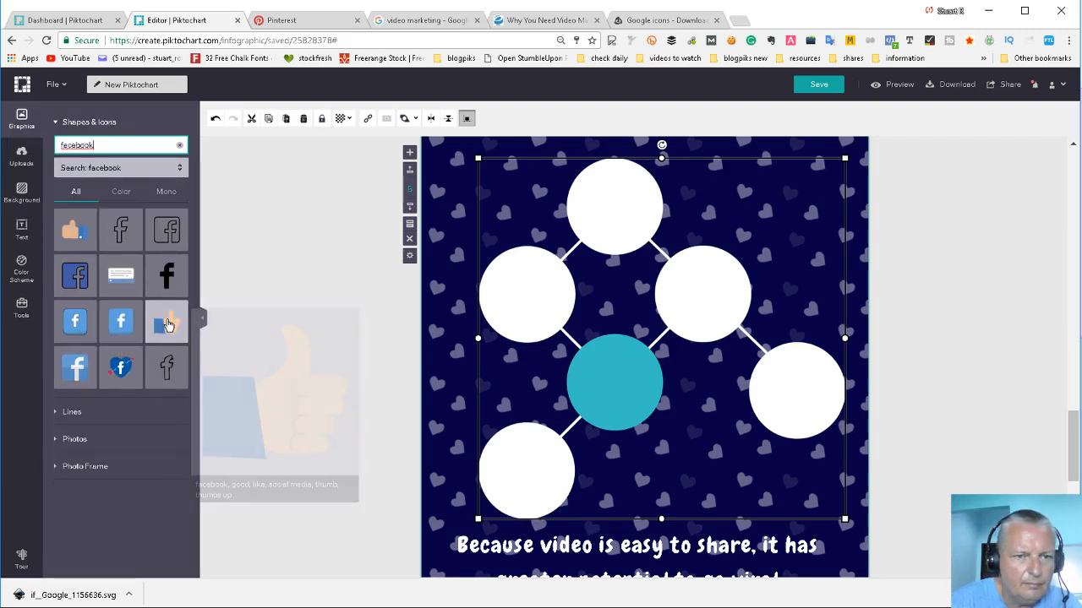
left_click_drag(167, 321, 532, 286)
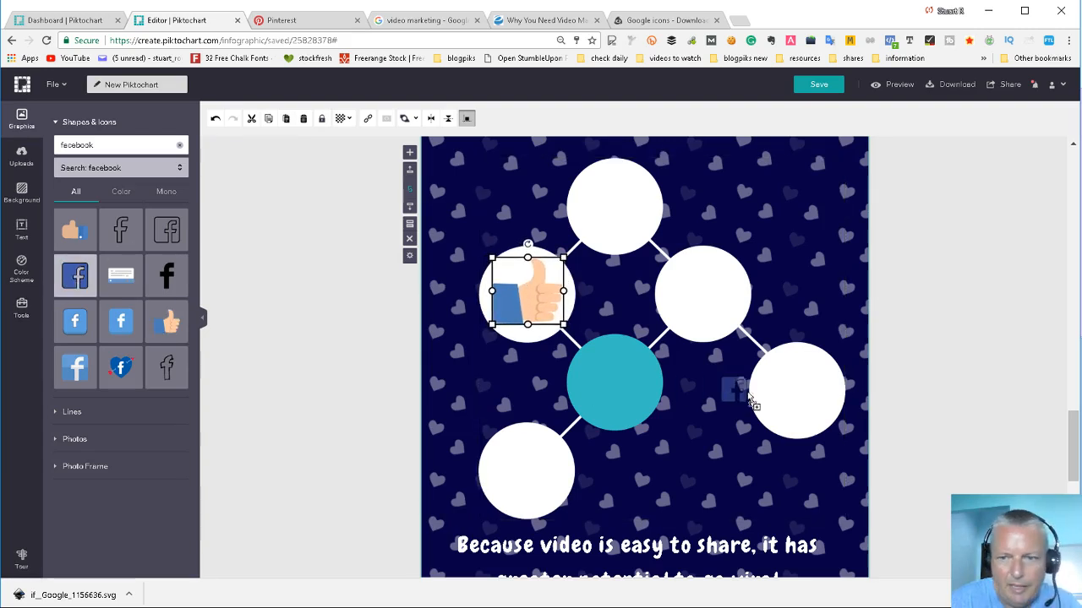
Place the dark blue square Facebook logo in the far-right circle, shrink it slightly and centre it there.
left_click_drag(791, 398, 809, 399)
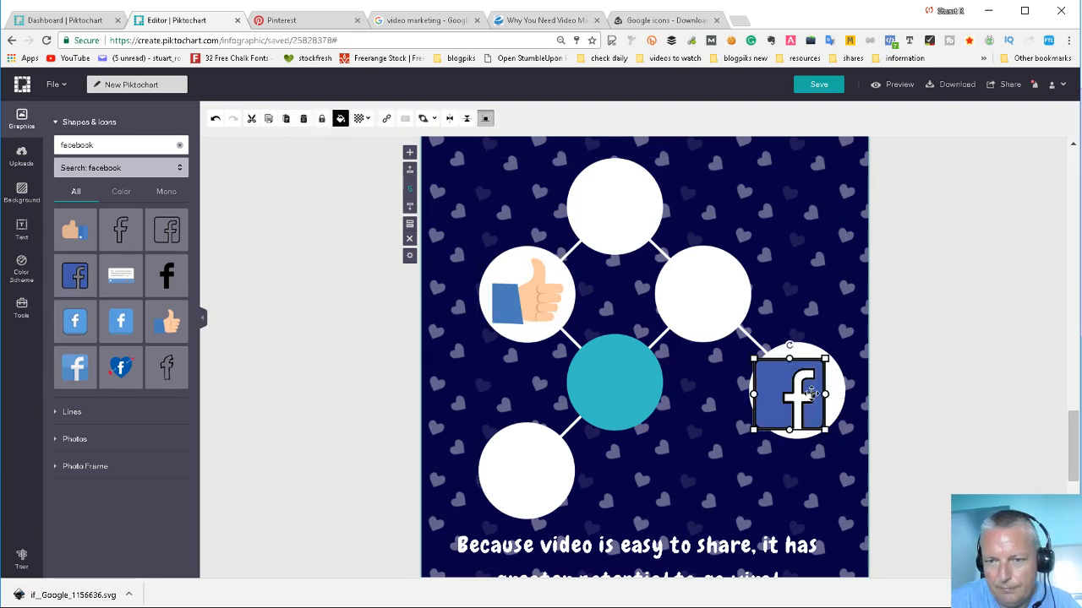
left_click_drag(823, 362, 814, 370)
left_click_drag(797, 413, 809, 404)
Search the icons for "youtube" and place the red YouTube logo in the topmost white circle.
left_click(105, 147)
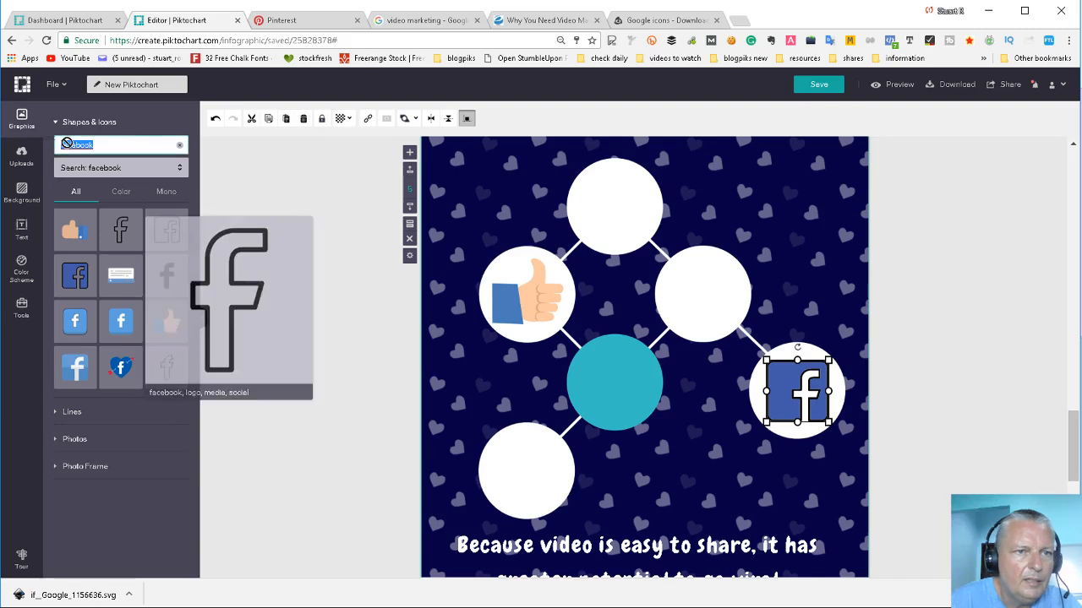
type("youtube")
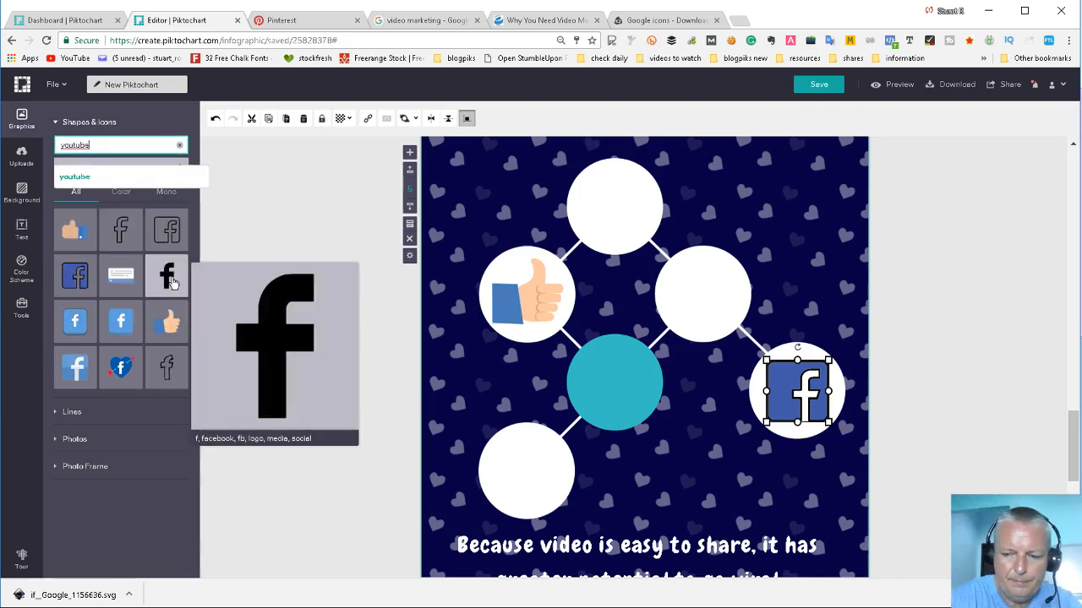
key("Return")
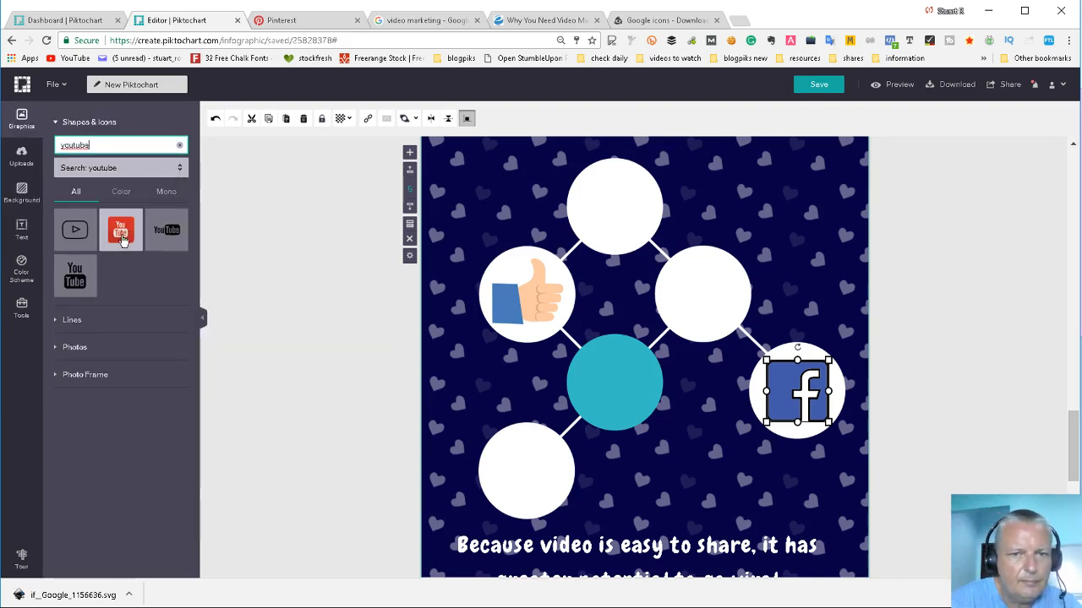
left_click_drag(124, 241, 628, 212)
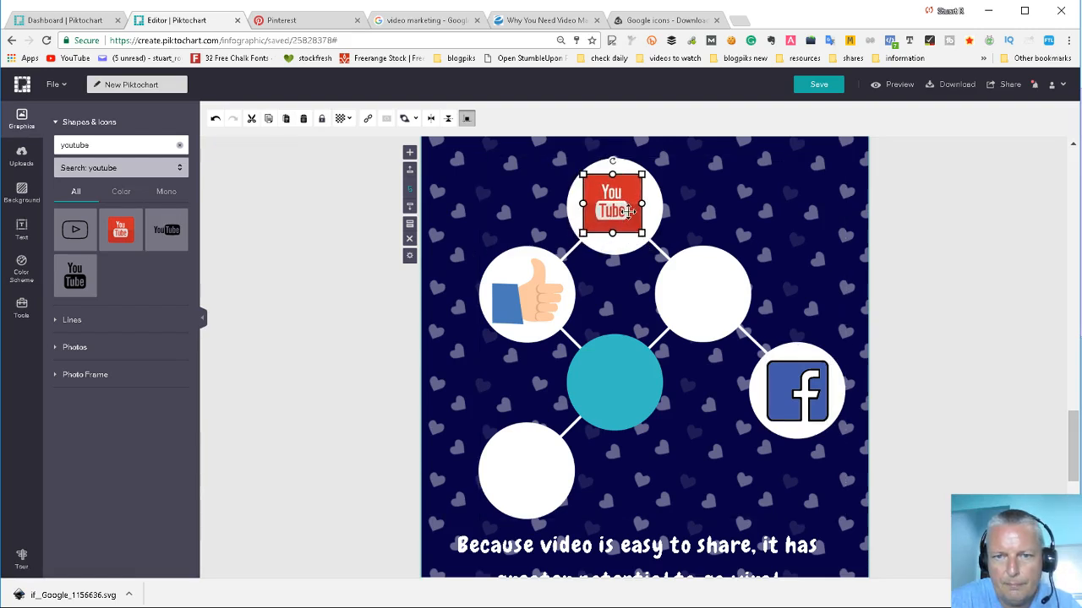
Search the icons for "linkedin" and place the round blue LinkedIn logo in the white circle below and right of YouTube.
double_click(112, 144)
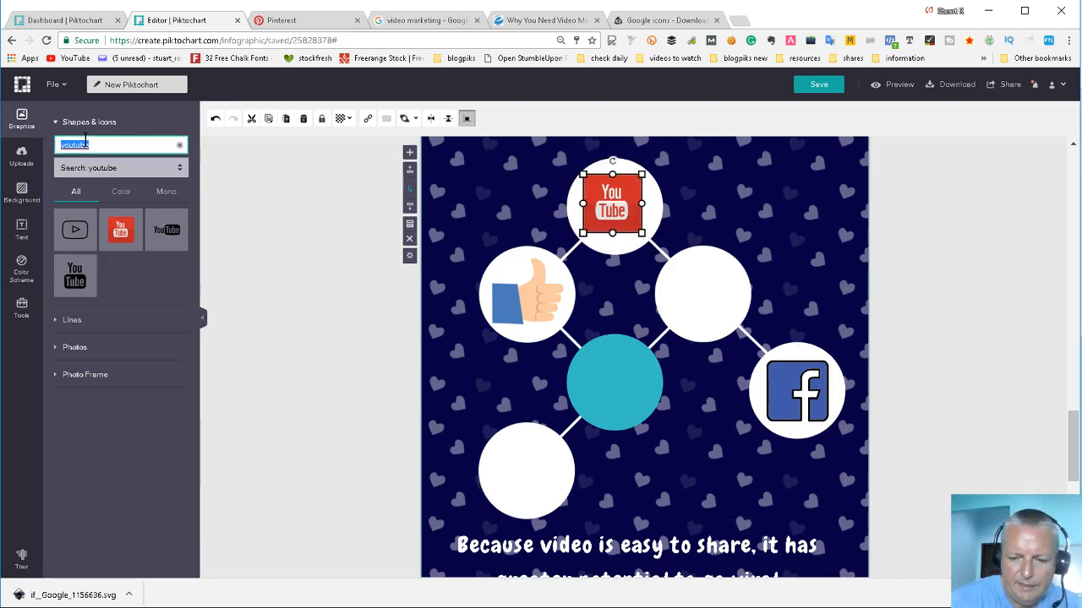
type("linkedi")
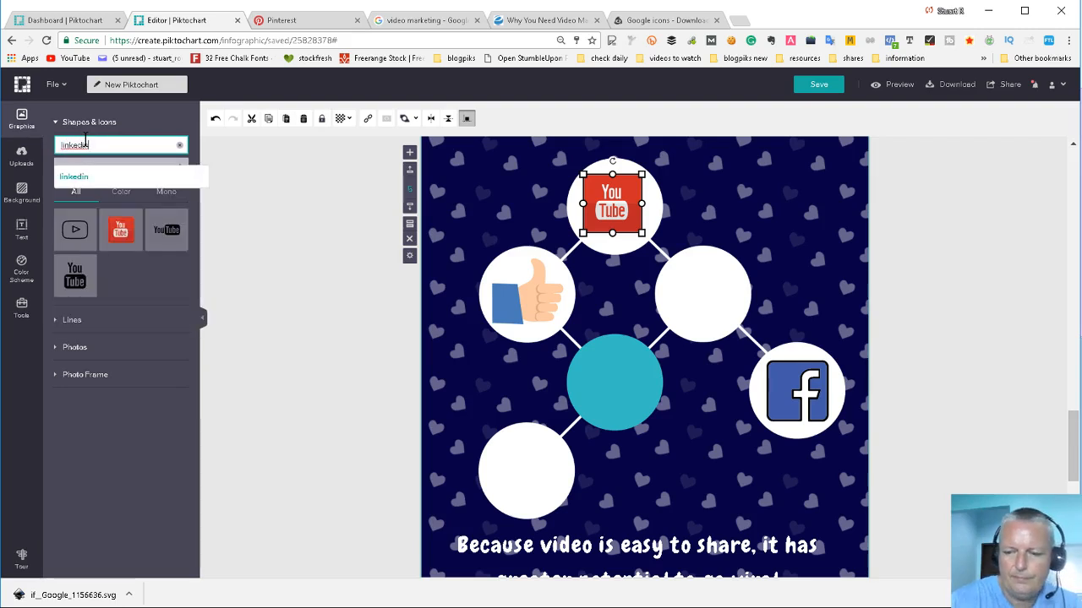
key("Return")
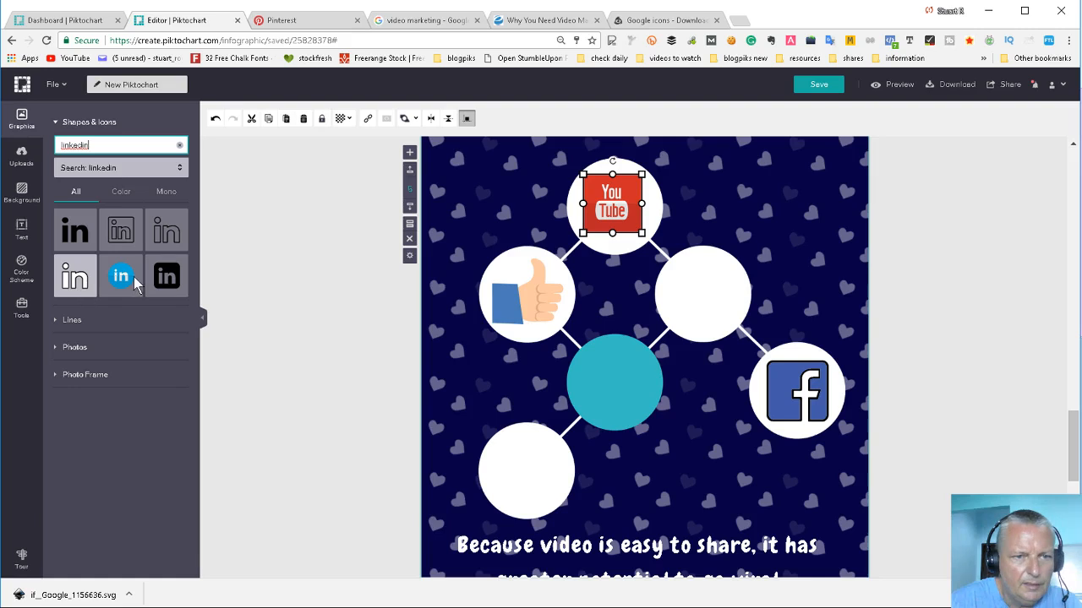
left_click_drag(126, 279, 731, 315)
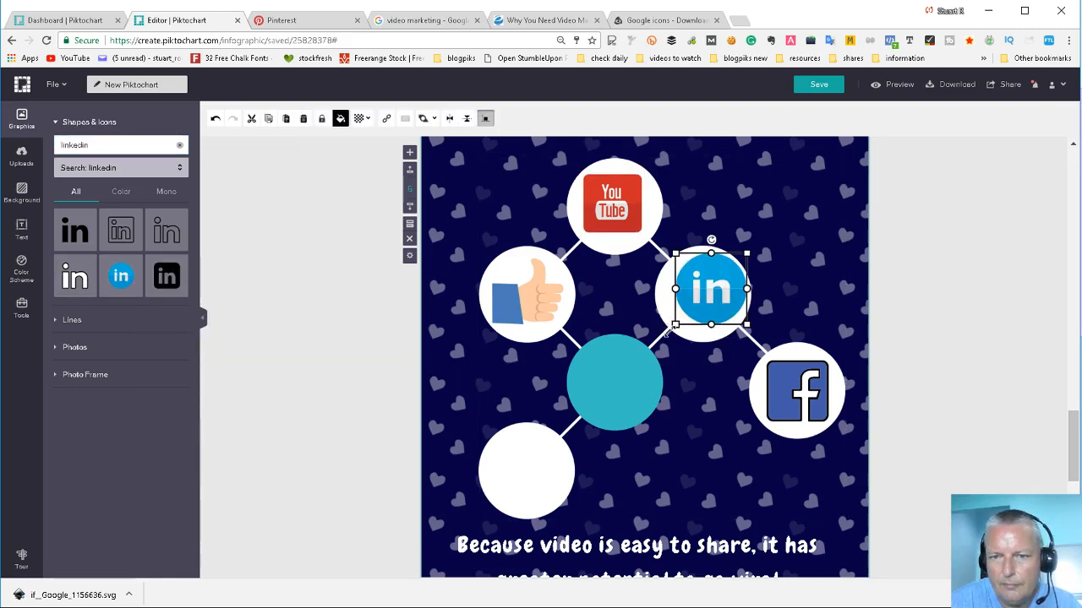
Enlarge the blue LinkedIn logo to nearly fill its white circle and nudge it until it is centred.
left_click_drag(667, 330, 659, 338)
left_click_drag(710, 309, 721, 310)
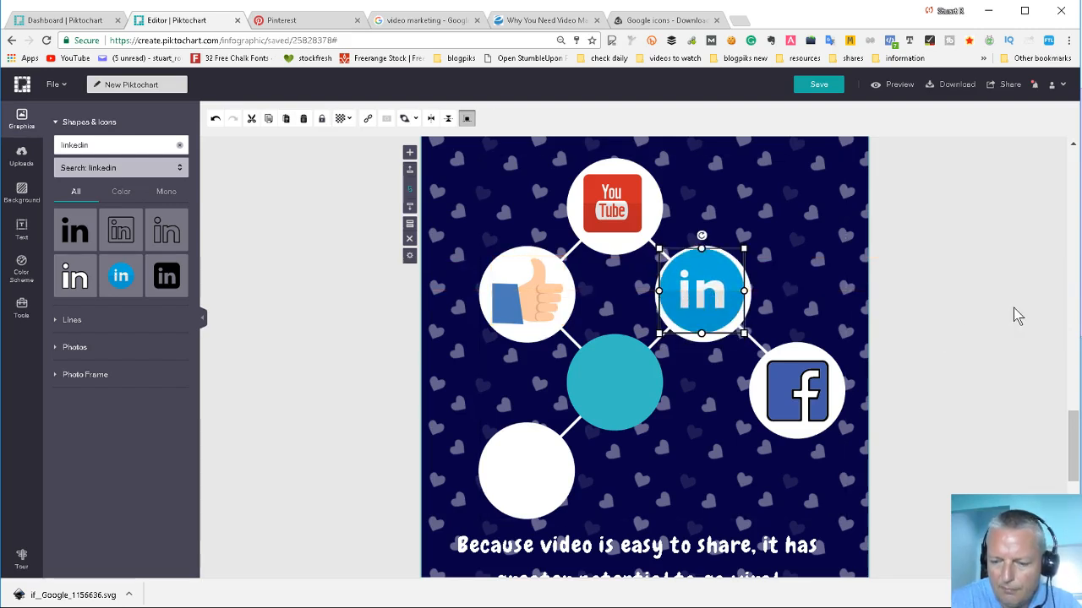
key("Up")
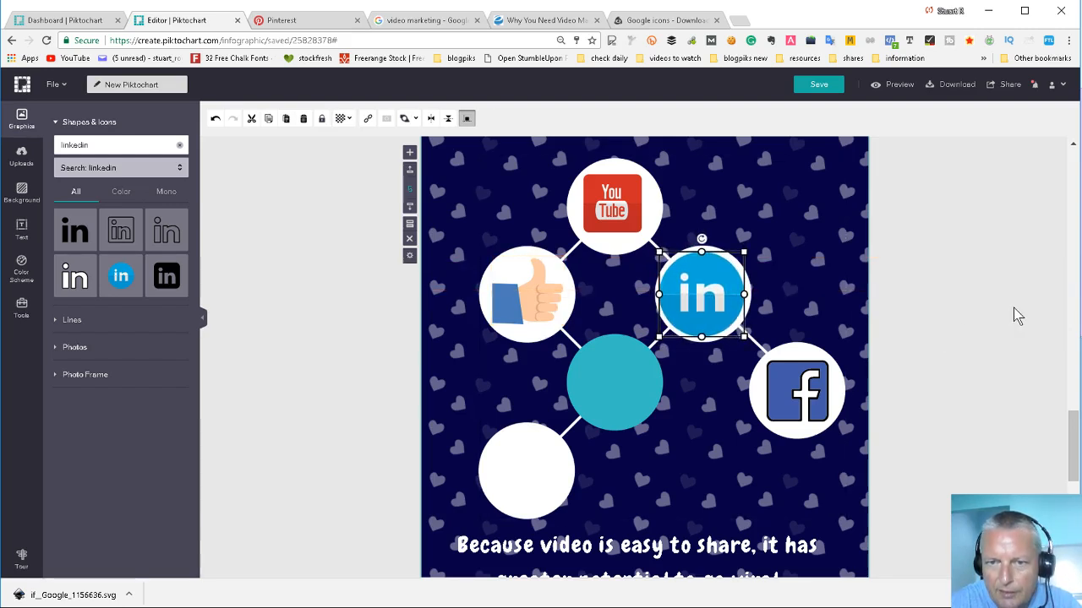
key("Right")
key("Right")
key("Right")
key("Left")
key("Left")
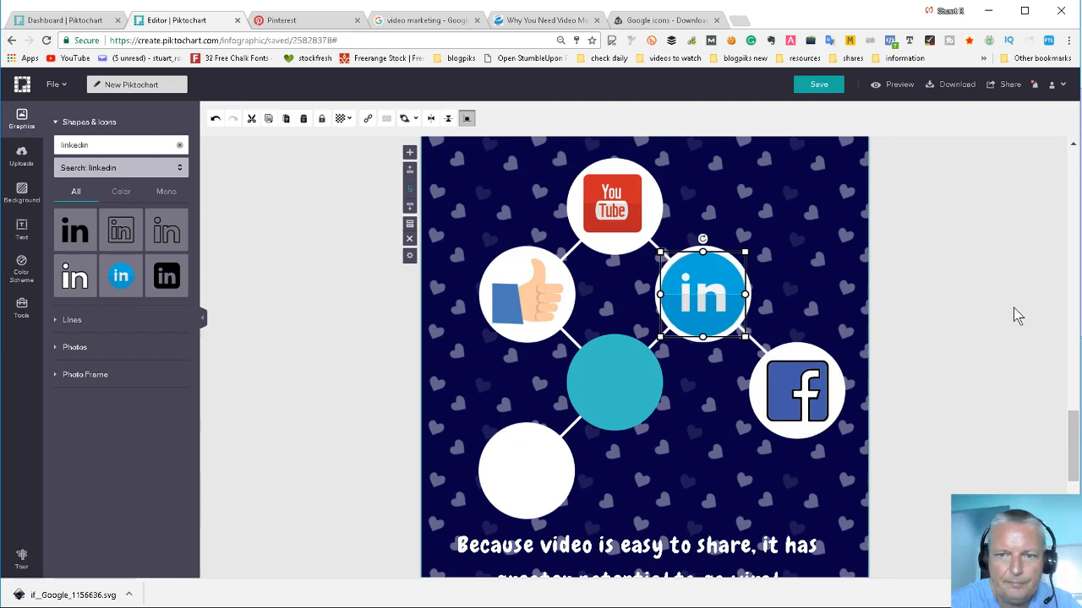
Place the black square LinkedIn logo in the lower-left white circle, then shrink it slightly and centre it.
left_click(592, 303)
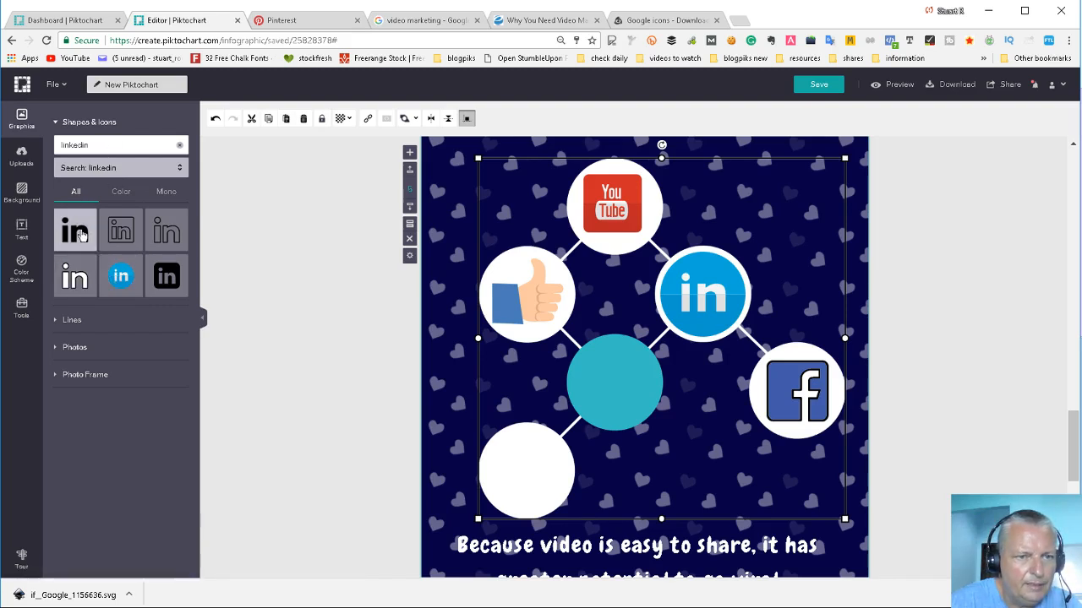
left_click_drag(167, 276, 550, 482)
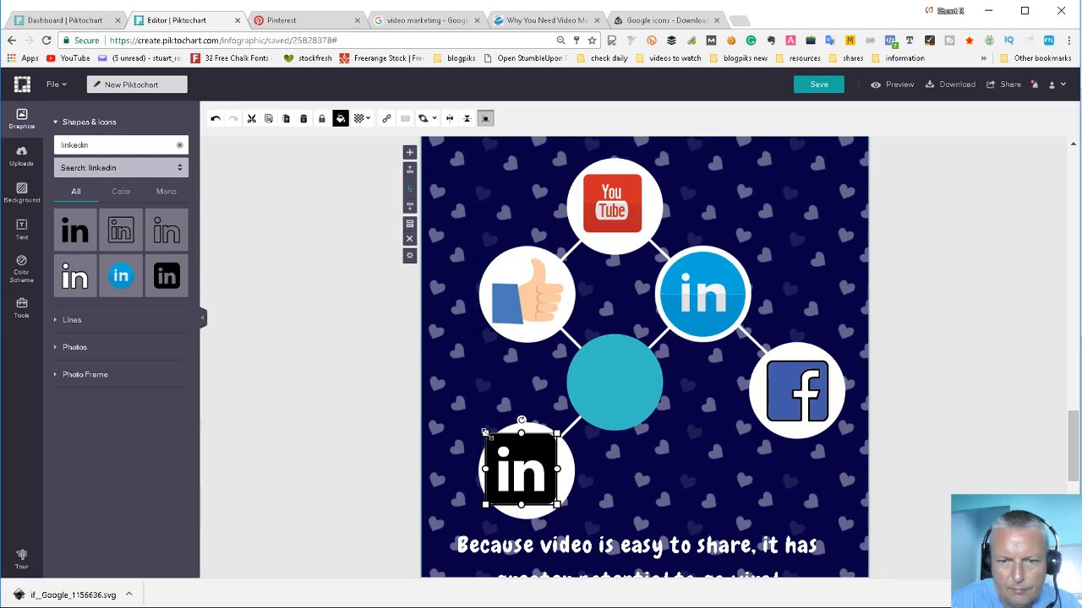
left_click_drag(485, 434, 530, 475)
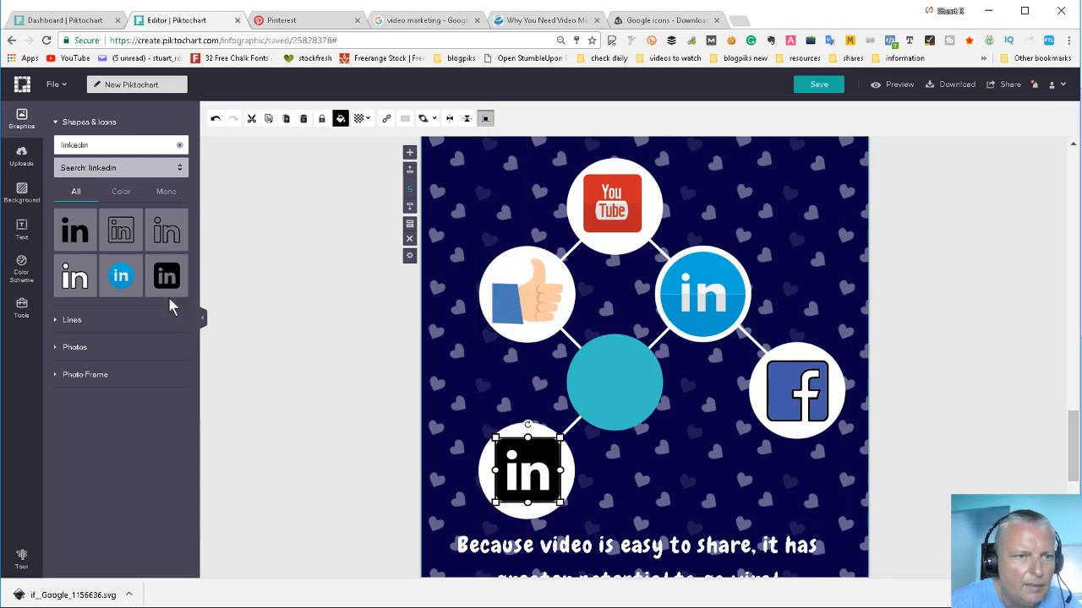
Search the icons for "twitter" and place the blue bird with the red heart in the teal centre circle.
left_click(107, 142)
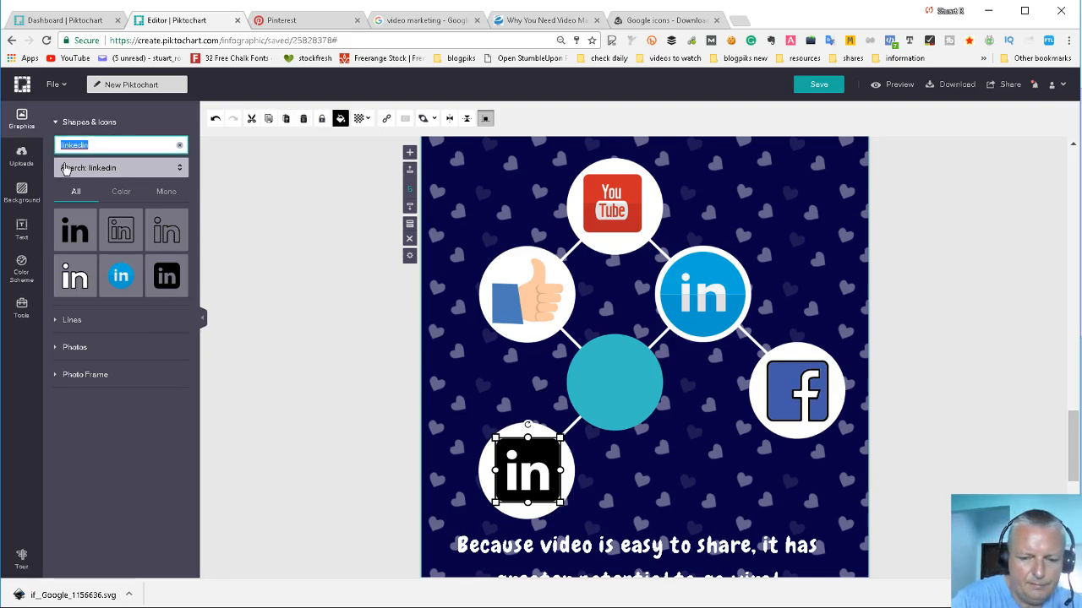
type("twitter")
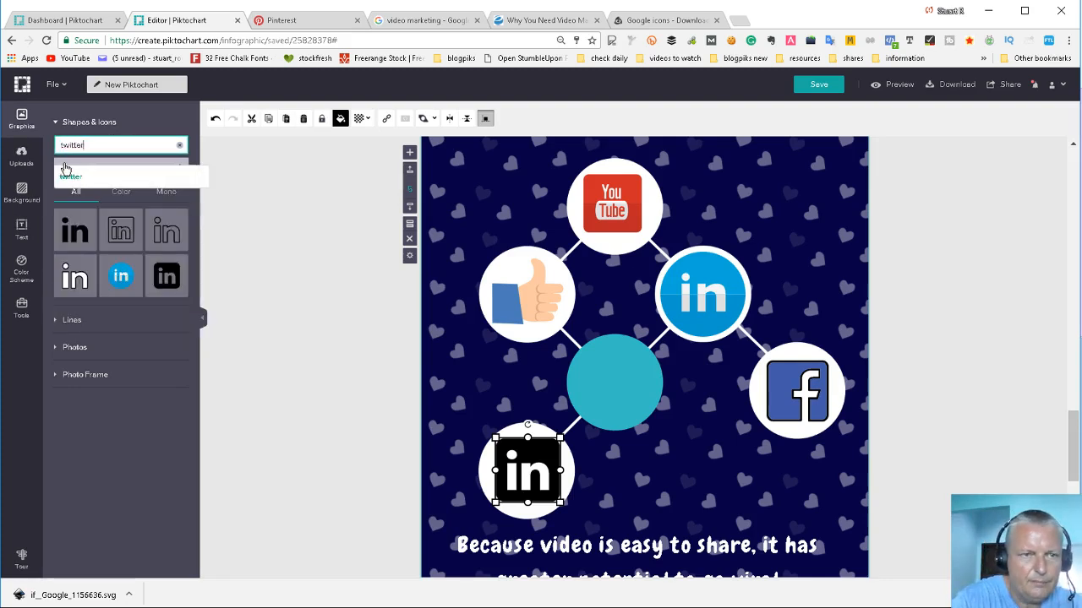
left_click(68, 173)
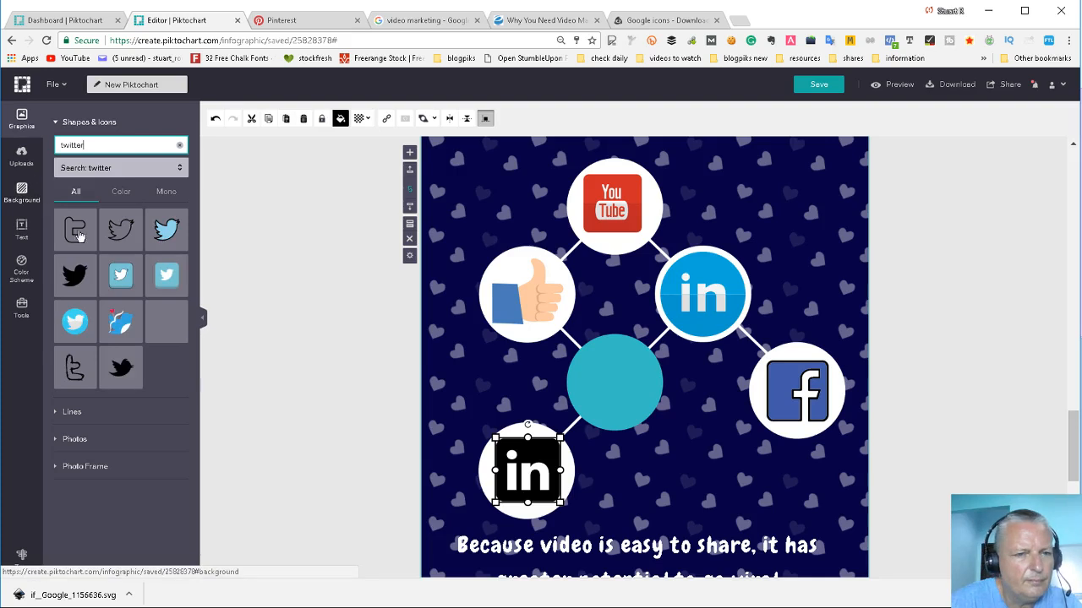
left_click_drag(452, 384, 612, 383)
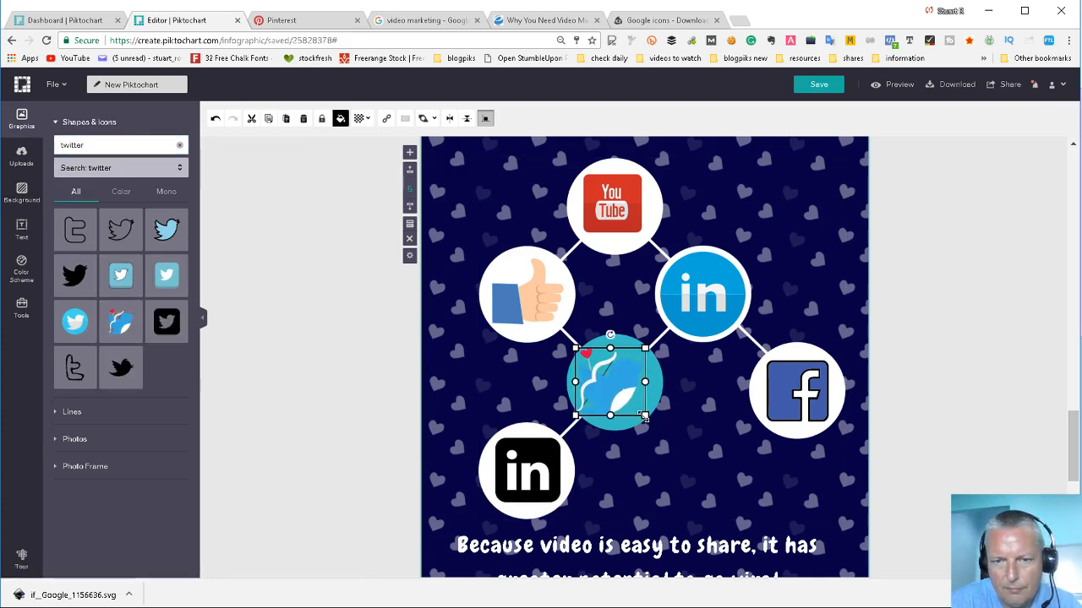
Swap the two icons so the Twitter bird sits in the lower-left white circle and the black LinkedIn logo in the teal centre circle.
left_click_drag(479, 433, 415, 385)
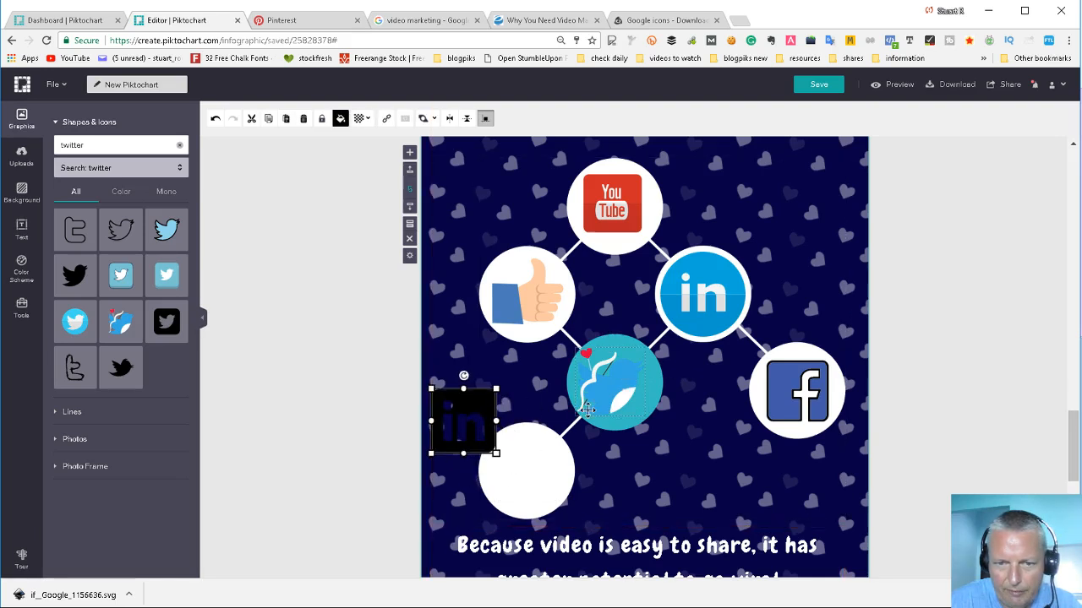
left_click_drag(628, 379, 539, 473)
left_click_drag(462, 420, 609, 381)
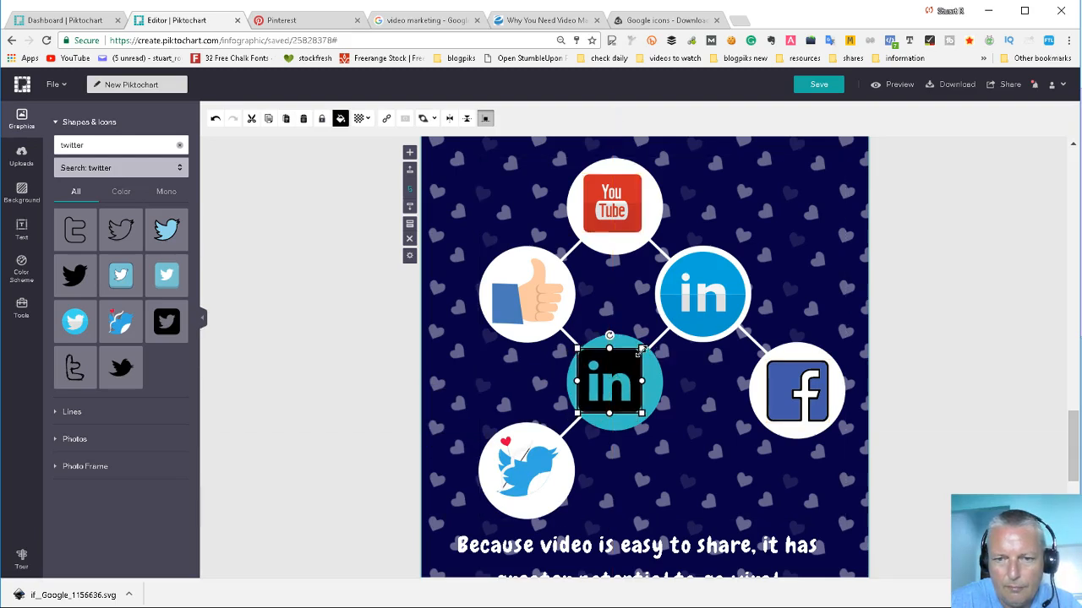
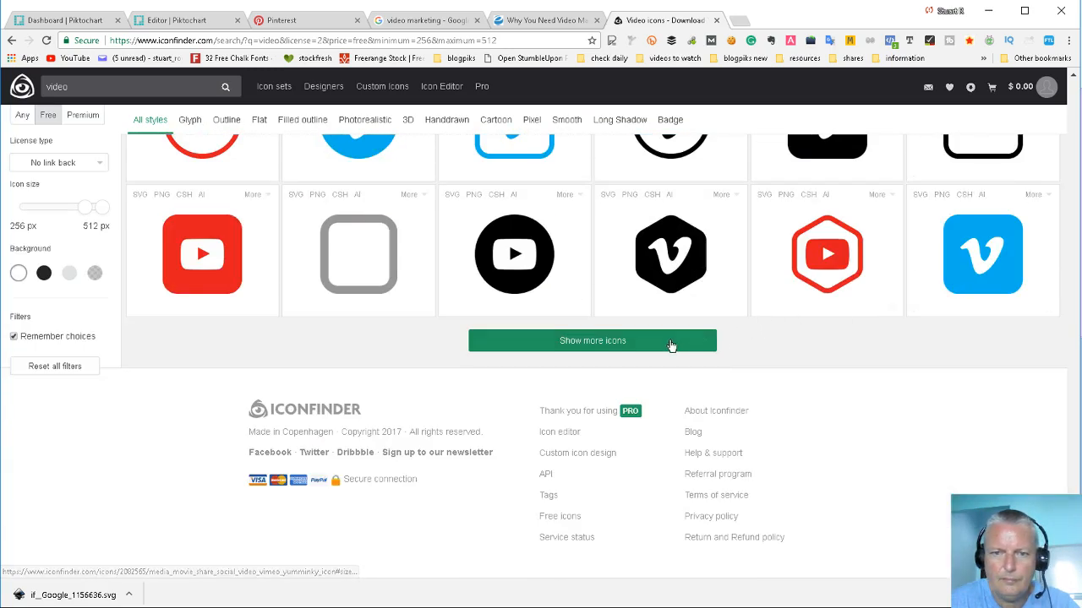
Find the silver film reel among Iconfinder's free video icons and download it as a PNG.
scroll(850, 297, "down", 3)
scroll(881, 275, "down", 4)
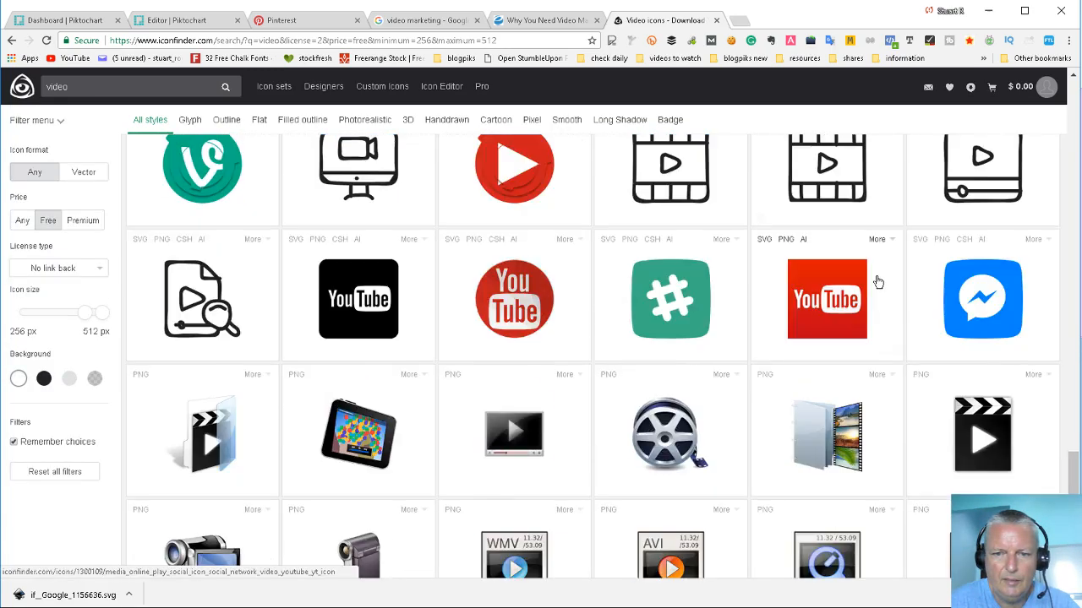
scroll(936, 253, "down", 1)
scroll(936, 255, "down", 3)
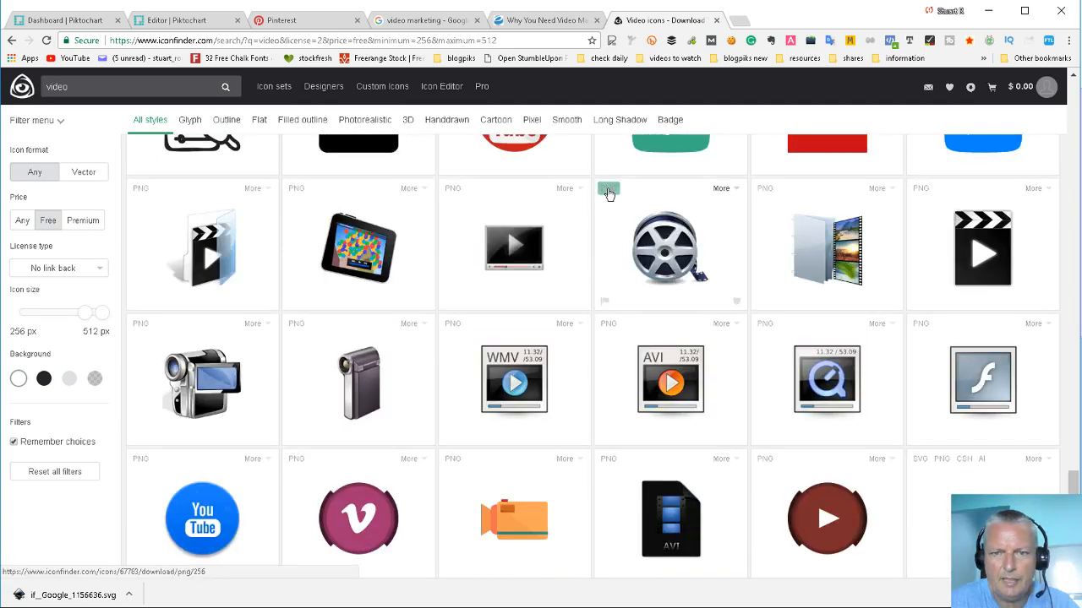
left_click(608, 189)
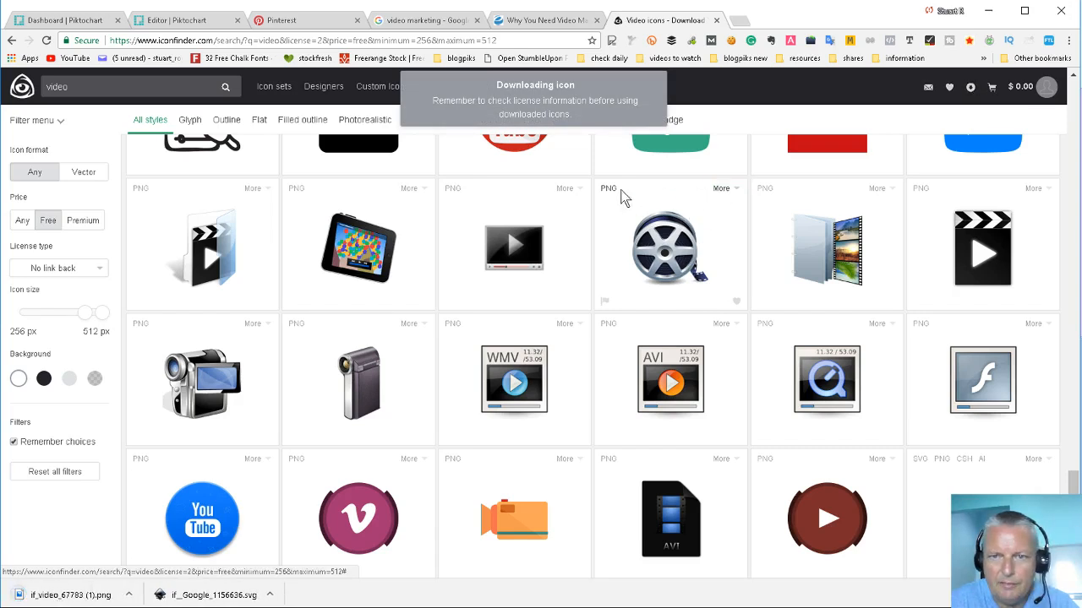
left_click(732, 190)
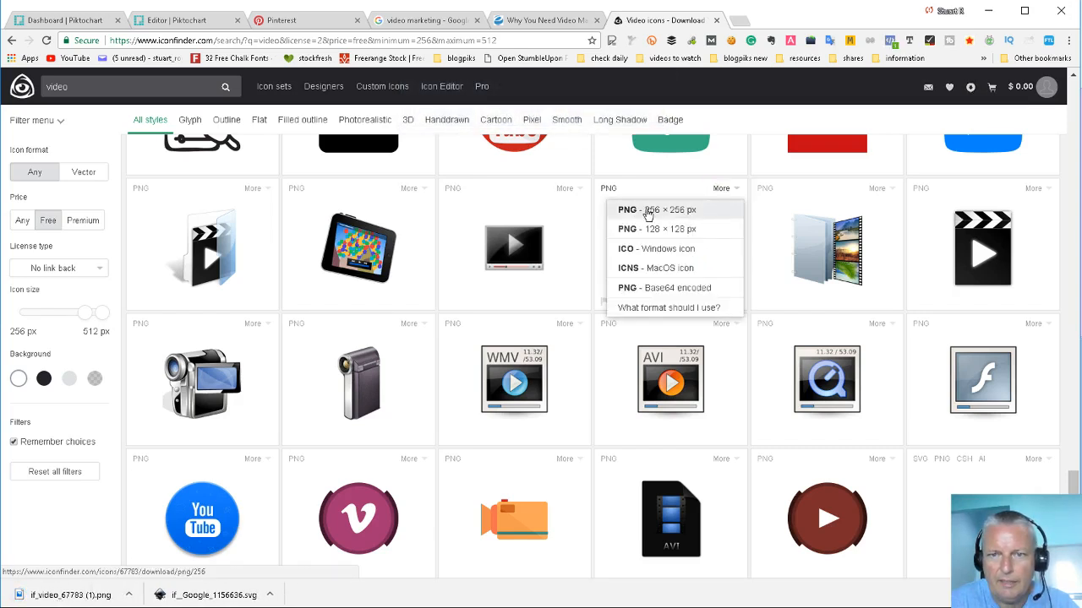
left_click(709, 213)
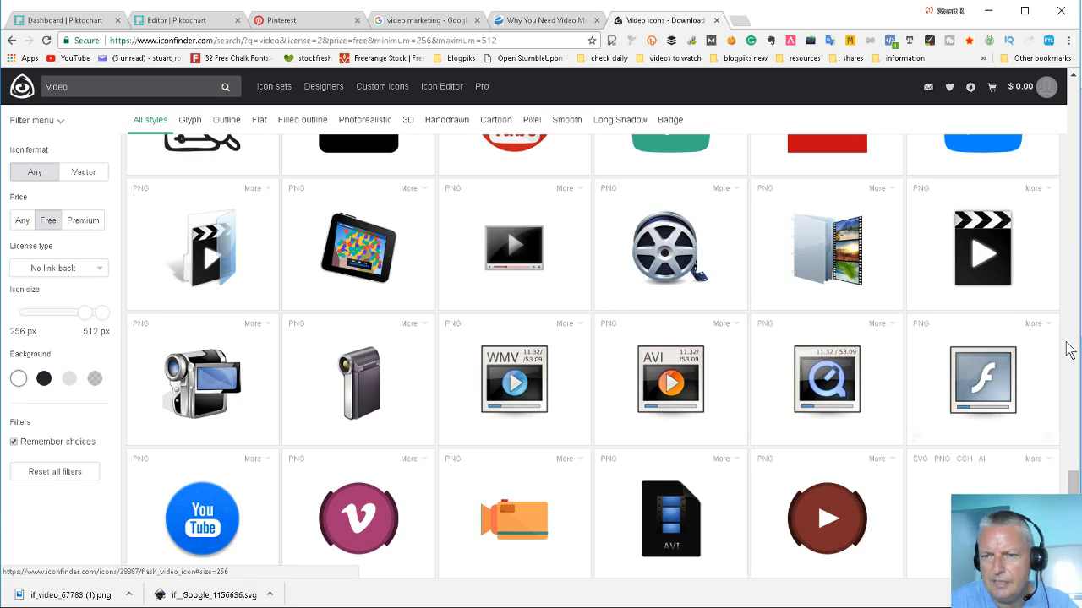
Download the camcorder icon with the flip-out blue screen as a PNG.
scroll(839, 294, "down", 1)
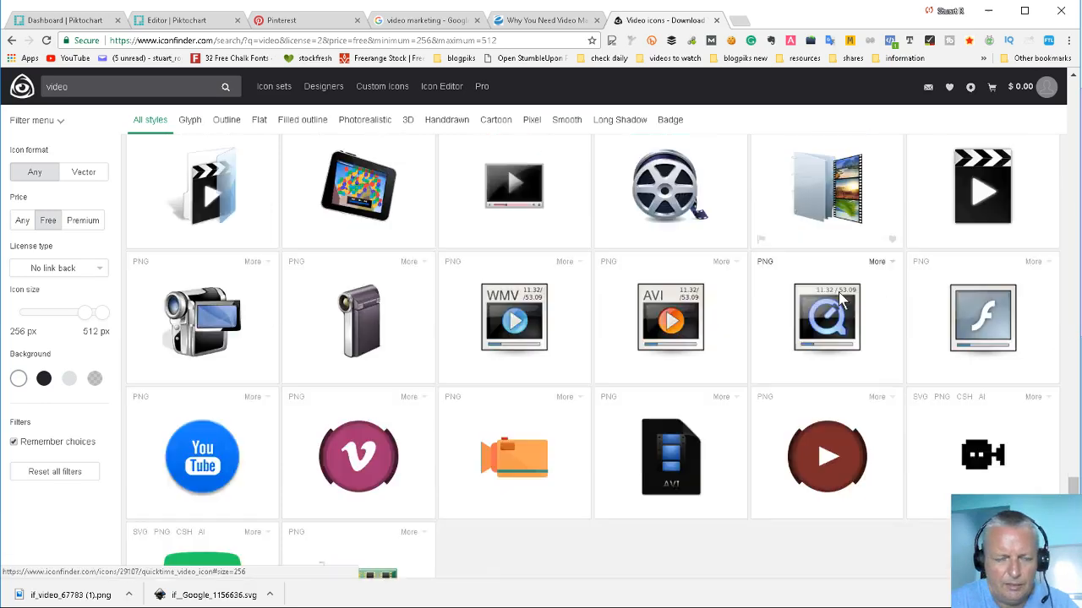
left_click(263, 263)
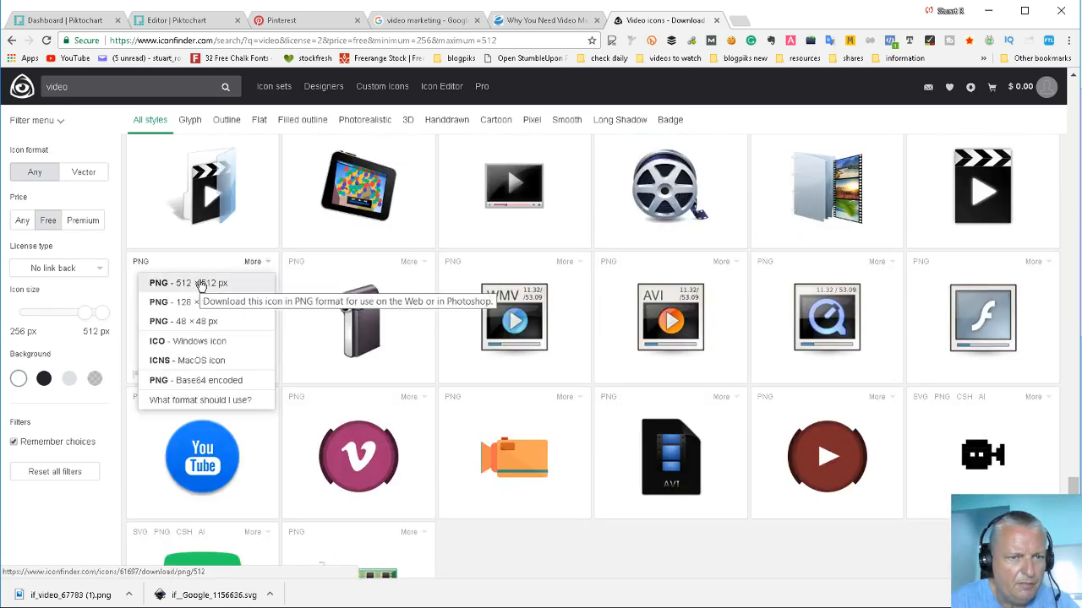
left_click(142, 263)
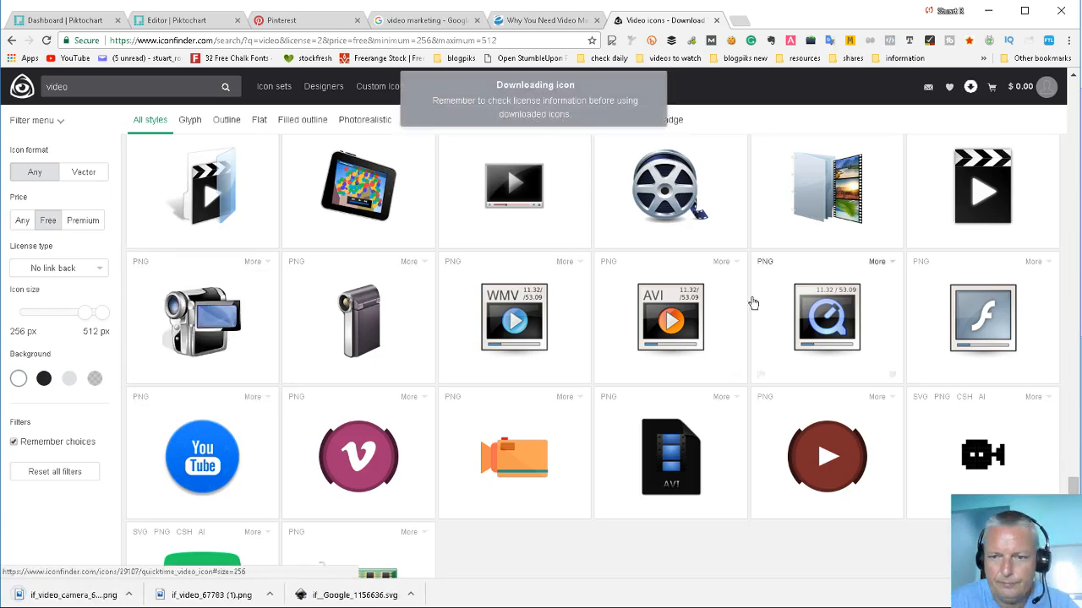
Look through the remaining video icons and download the round red icon with the white play triangle as an SVG.
scroll(764, 305, "down", 2)
scroll(873, 321, "down", 2)
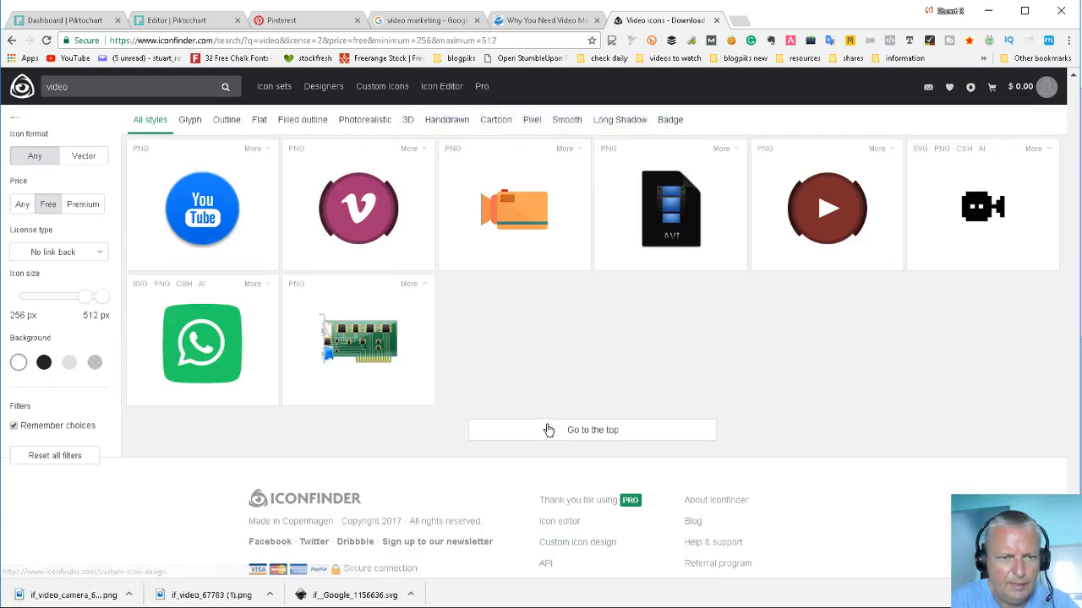
scroll(780, 309, "up", 5)
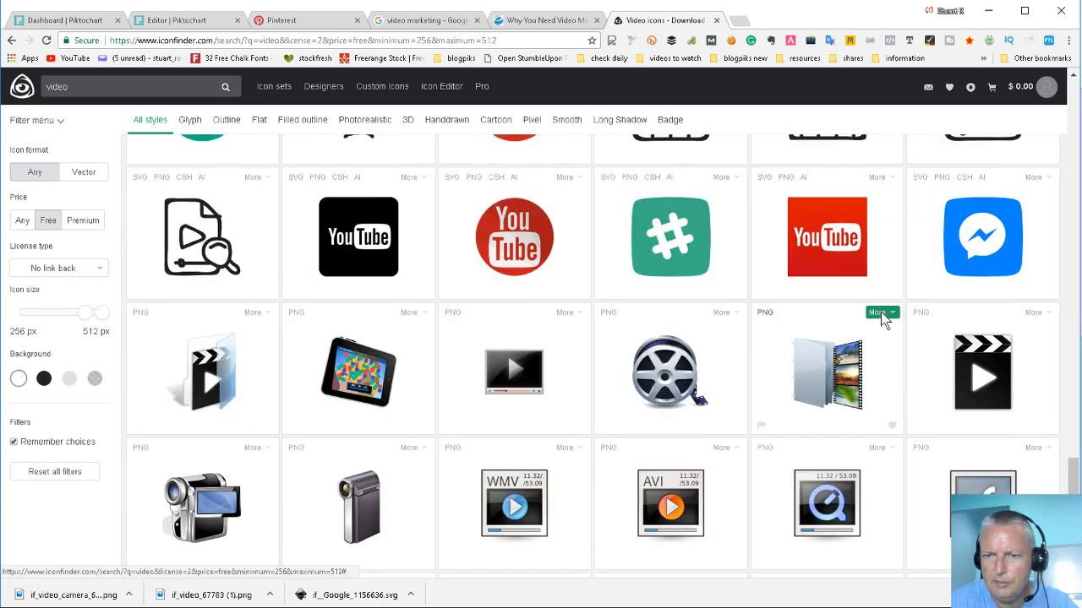
scroll(839, 328, "up", 2)
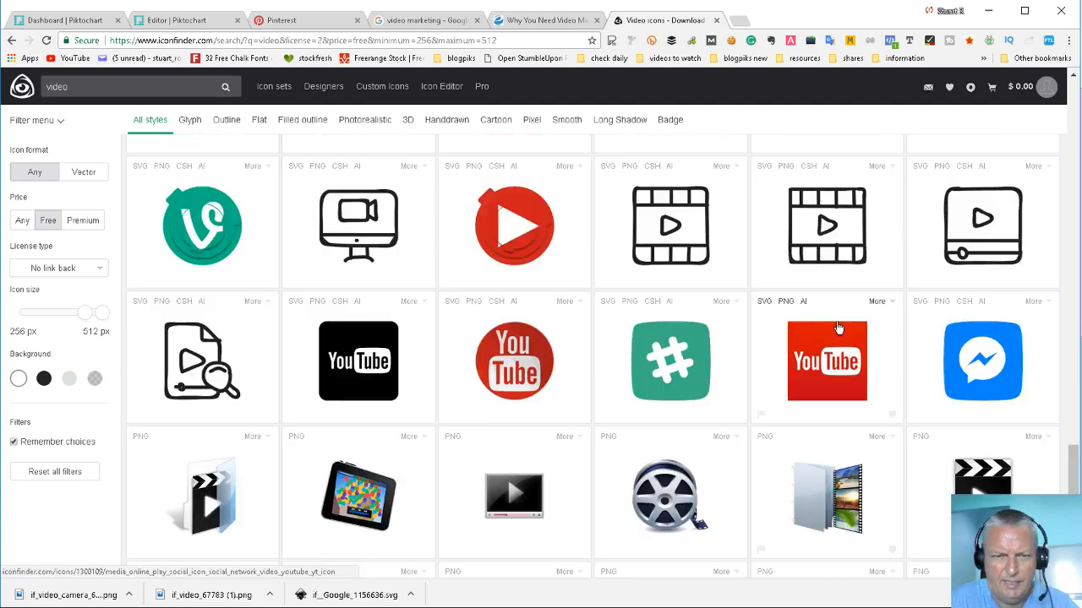
scroll(497, 331, "up", 2)
scroll(602, 336, "up", 6)
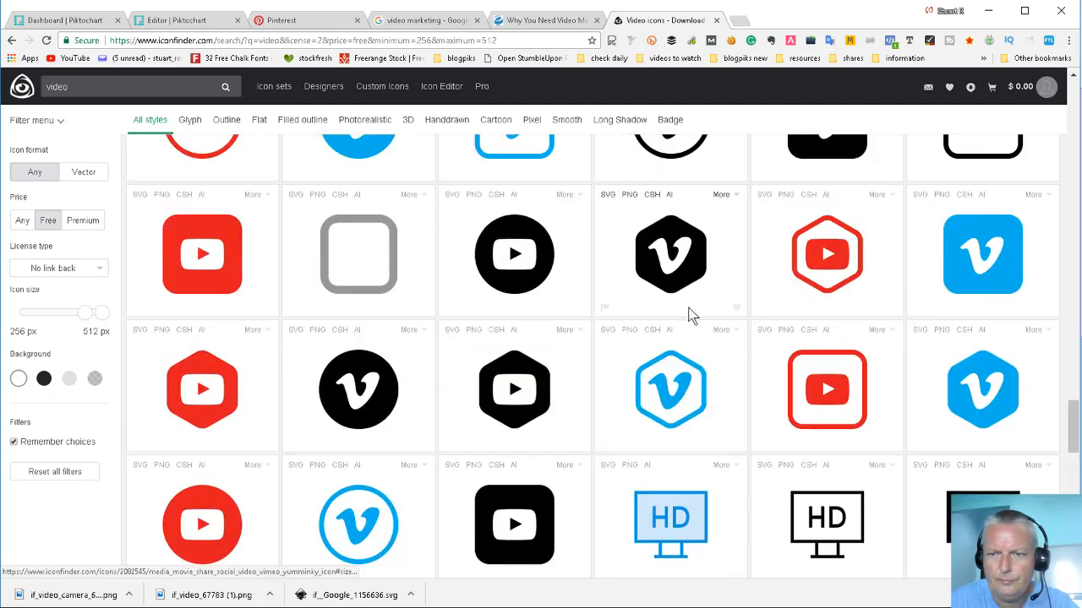
scroll(487, 469, "down", 4)
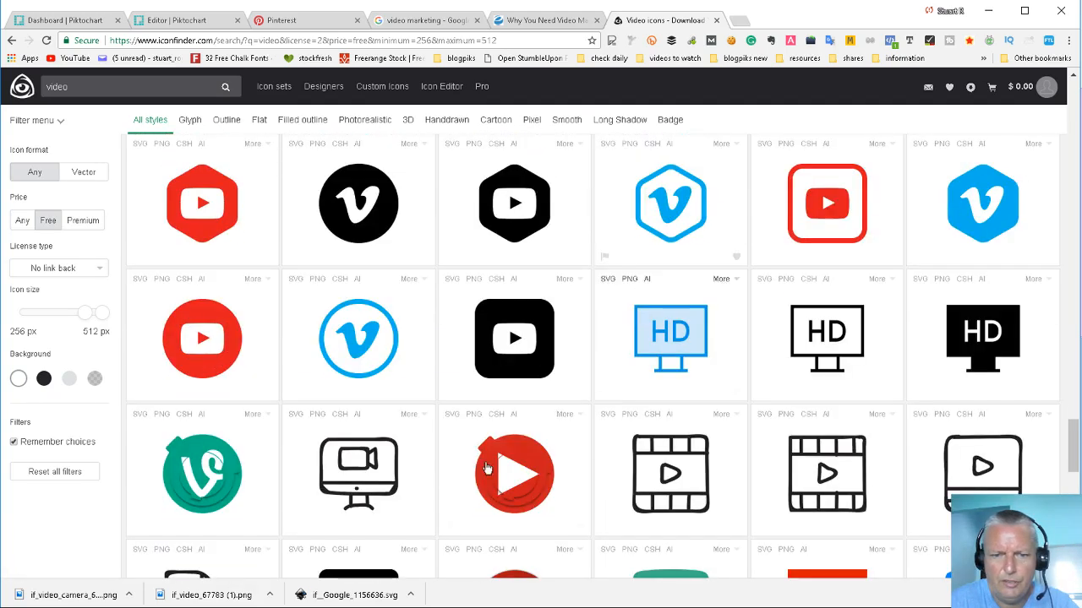
left_click(452, 414)
Examine the earlier video search results for more icons that suit the infographic.
scroll(742, 281, "up", 3)
scroll(742, 282, "up", 8)
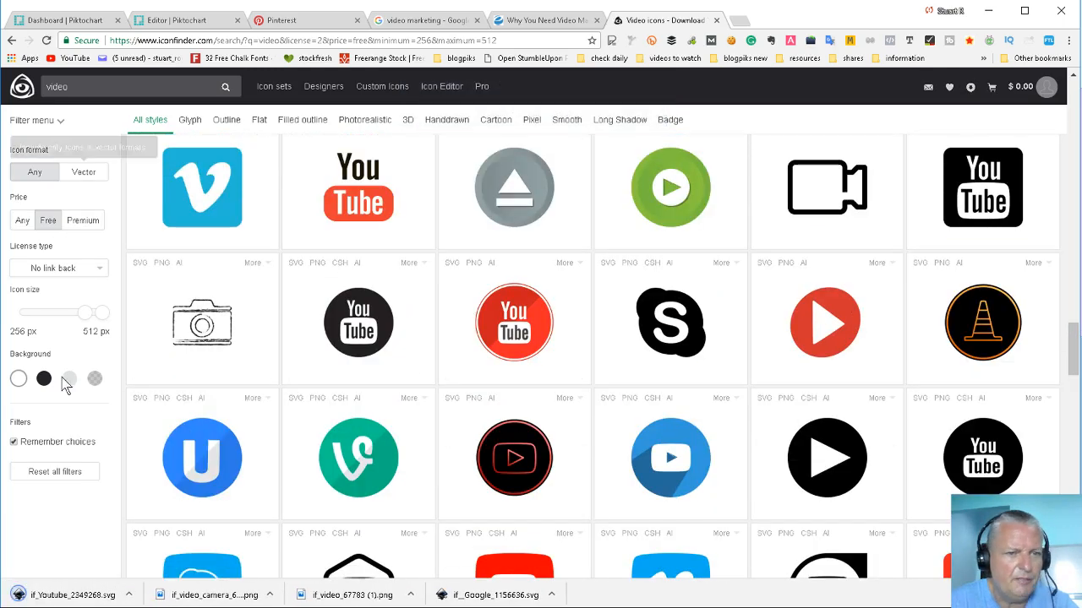
scroll(760, 299, "up", 6)
scroll(803, 291, "up", 10)
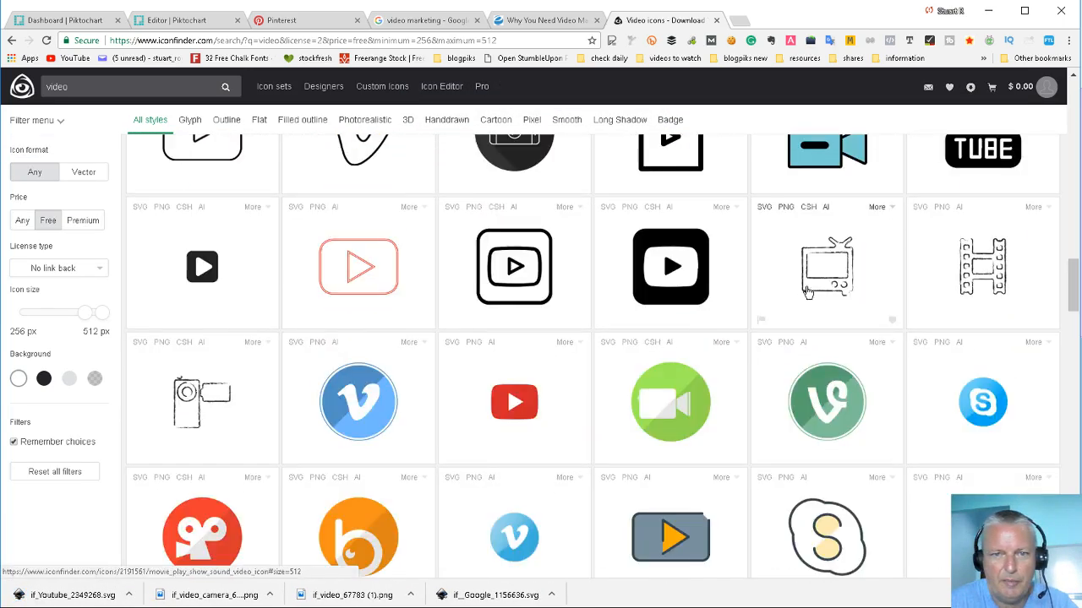
scroll(803, 321, "up", 5)
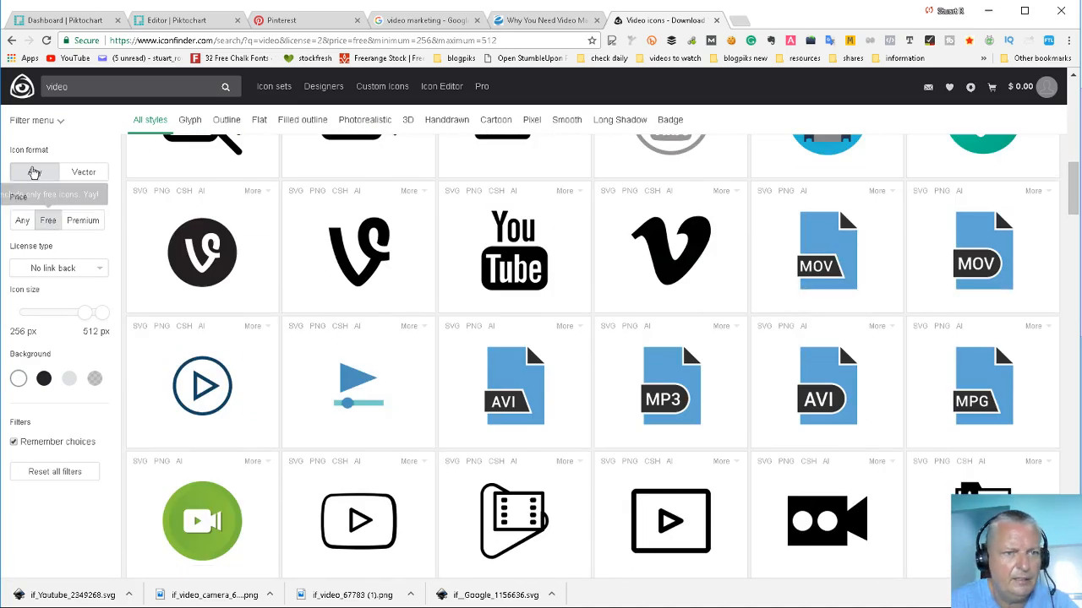
scroll(737, 314, "up", 1)
scroll(761, 313, "up", 5)
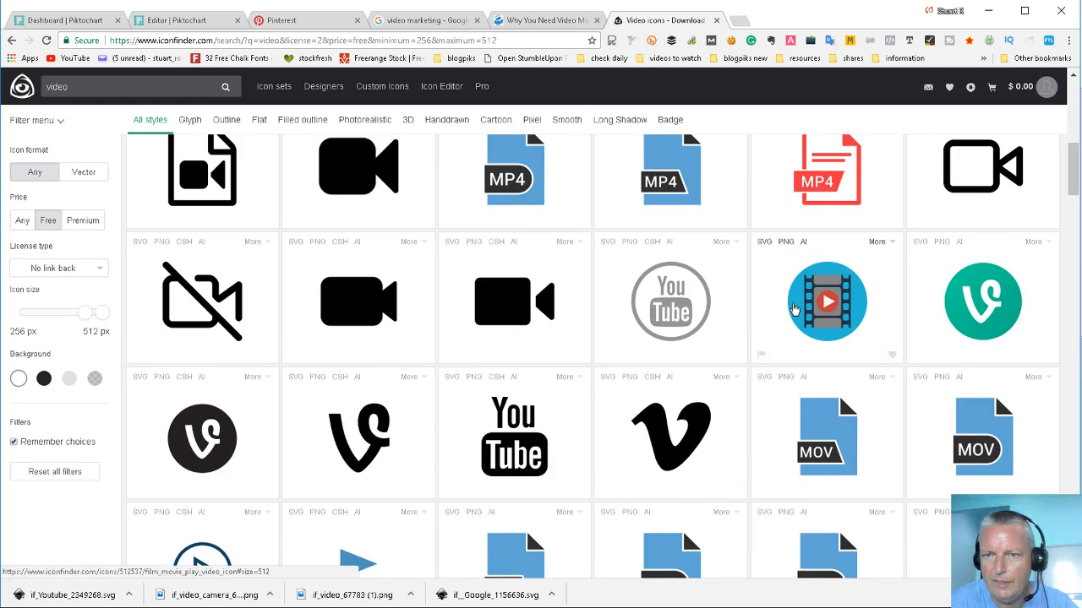
scroll(797, 311, "up", 1)
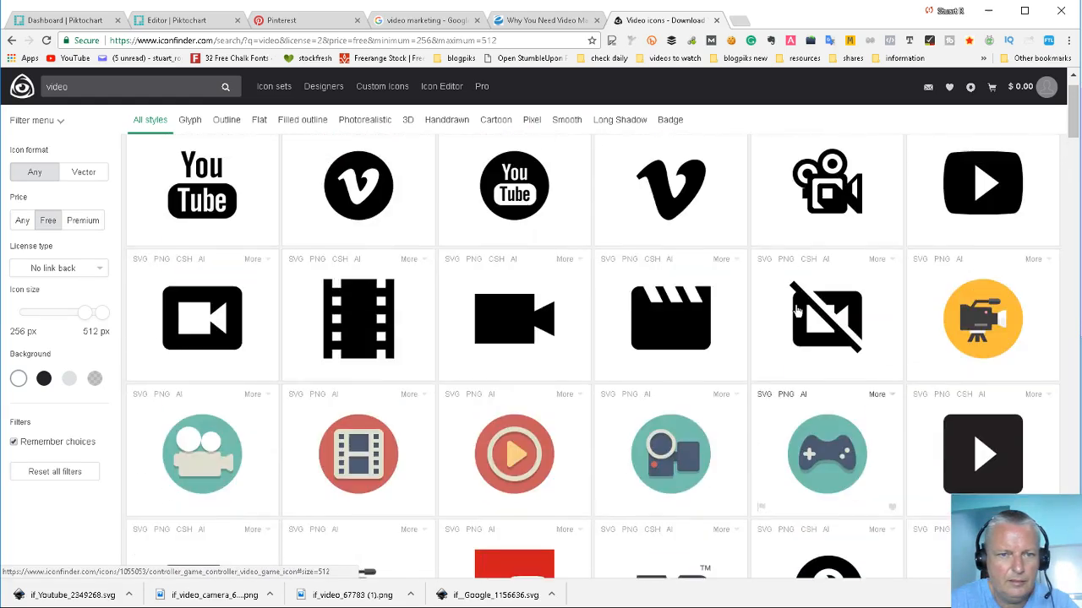
scroll(797, 311, "up", 1)
scroll(659, 406, "down", 5)
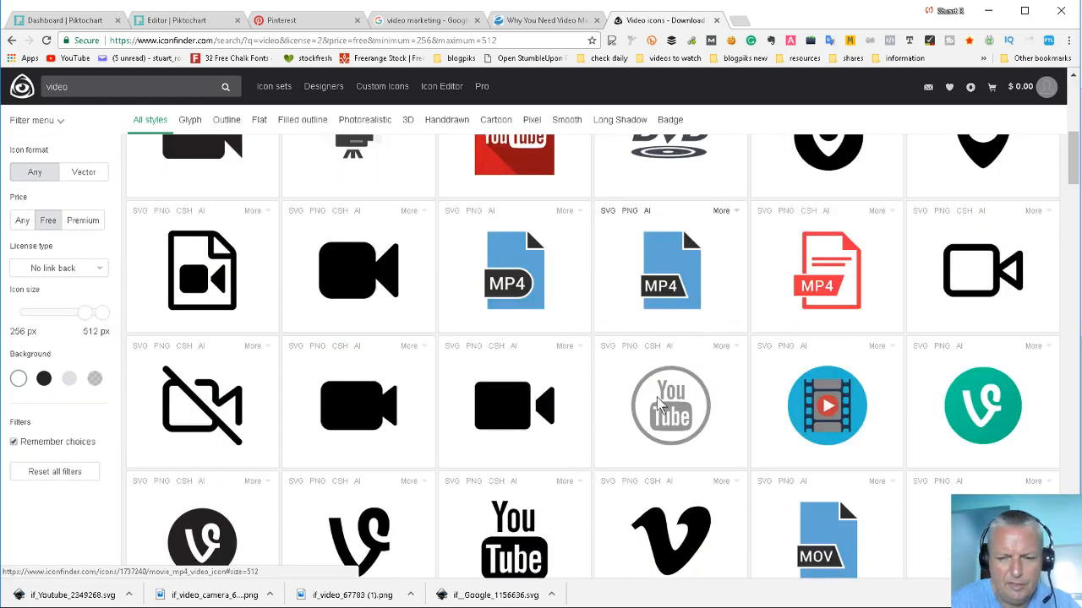
Switch to the Piktochart editor and upload the six PNG icons from if_video_camera_61697.png through if_iPad-video_66290.png in the Downloads folder.
left_click(176, 24)
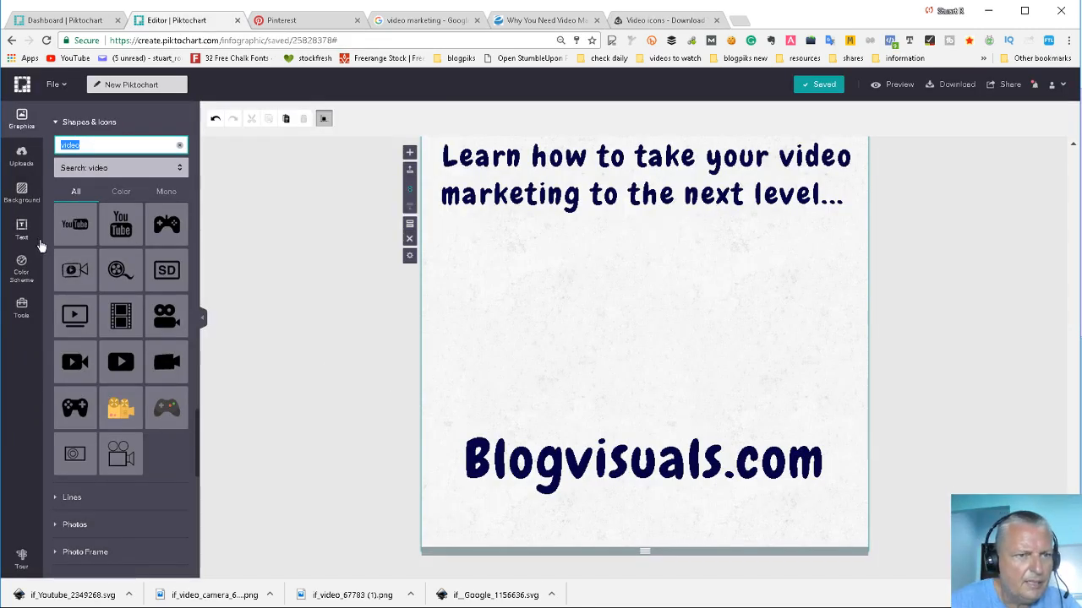
left_click(22, 157)
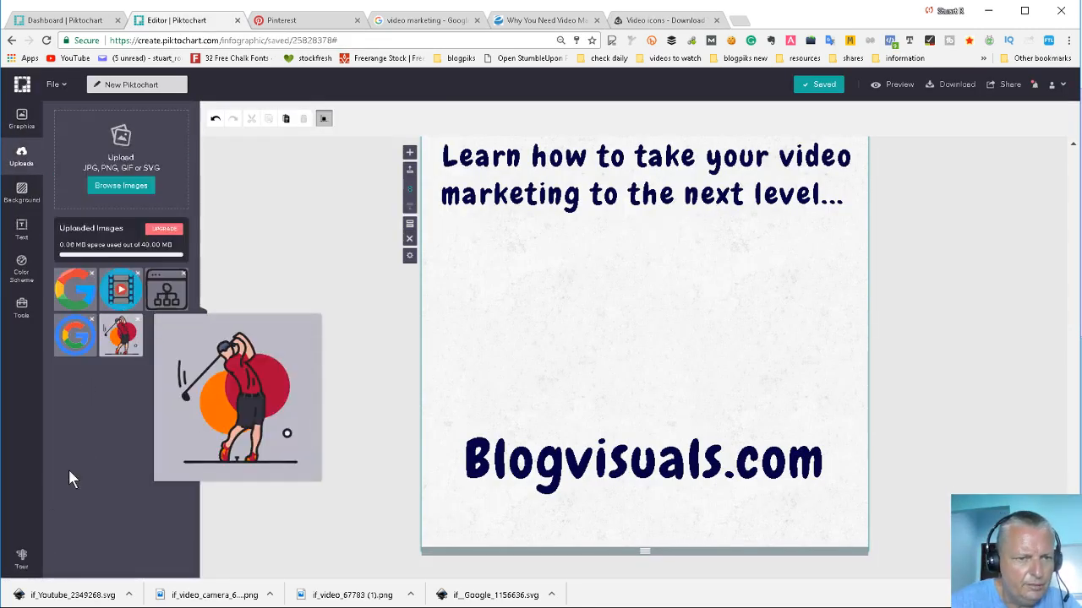
left_click(125, 183)
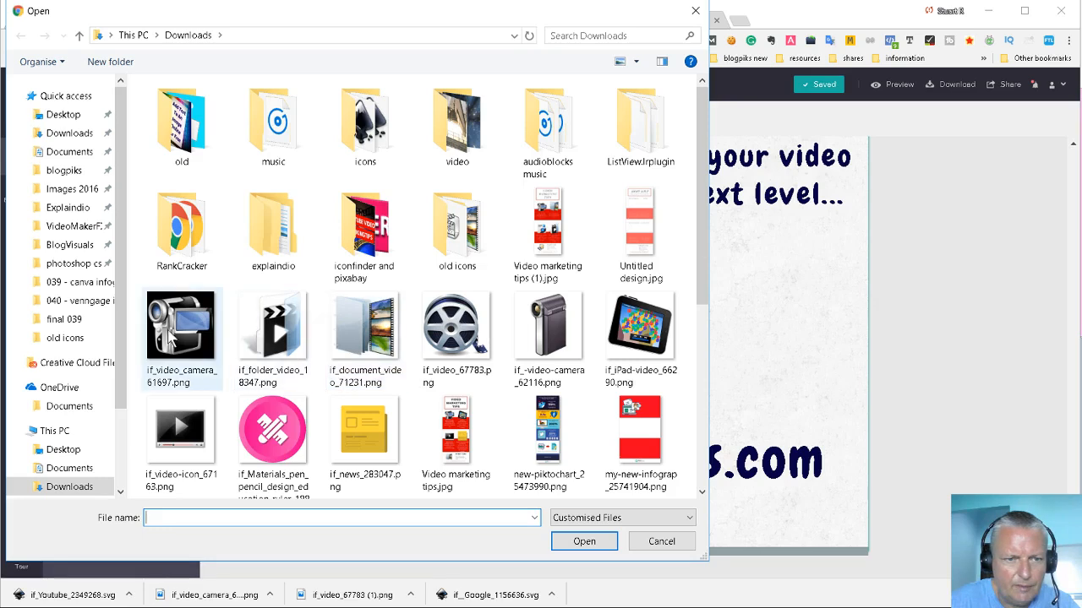
left_click(173, 338)
left_click(655, 350, "shift")
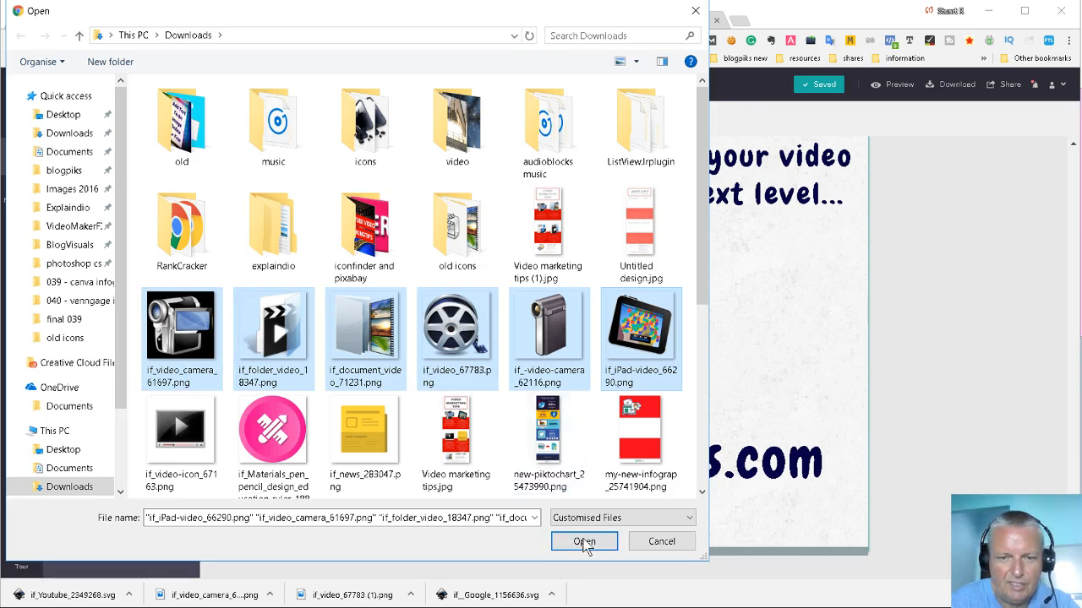
left_click(584, 543)
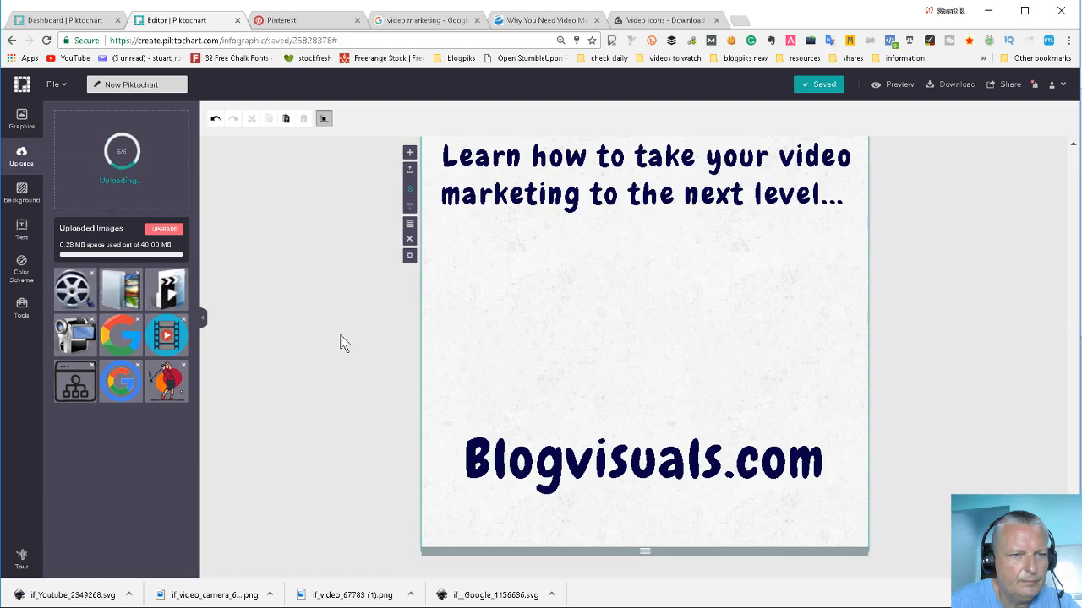
Place the uploaded film reel in the final block, enlarge it and centre it between the heading and "Blogvisuals.com".
left_click_drag(67, 296, 644, 318)
left_click_drag(717, 390, 767, 441)
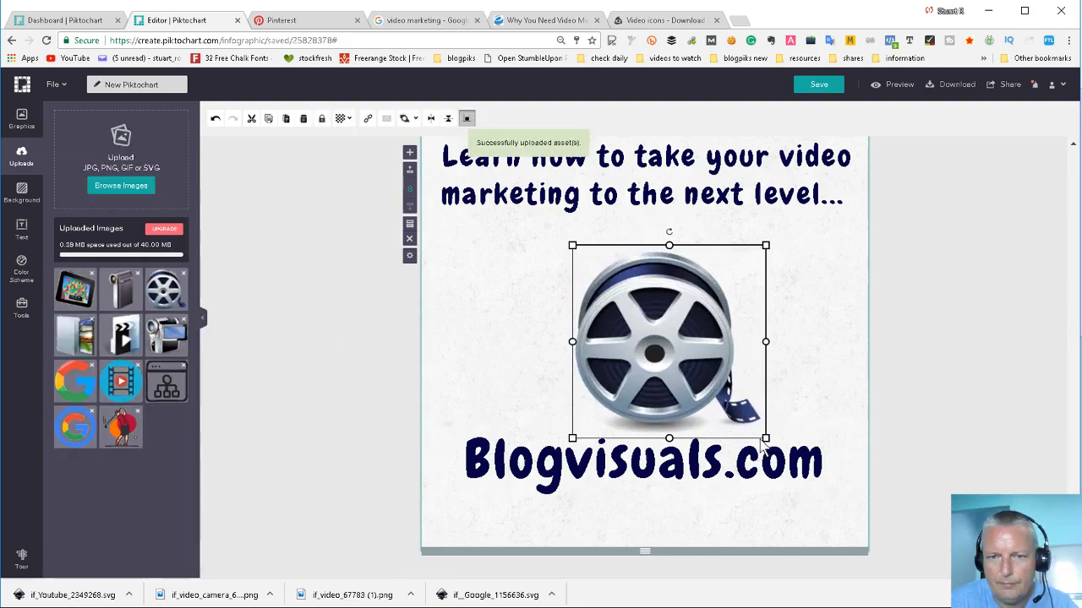
left_click_drag(676, 342, 651, 313)
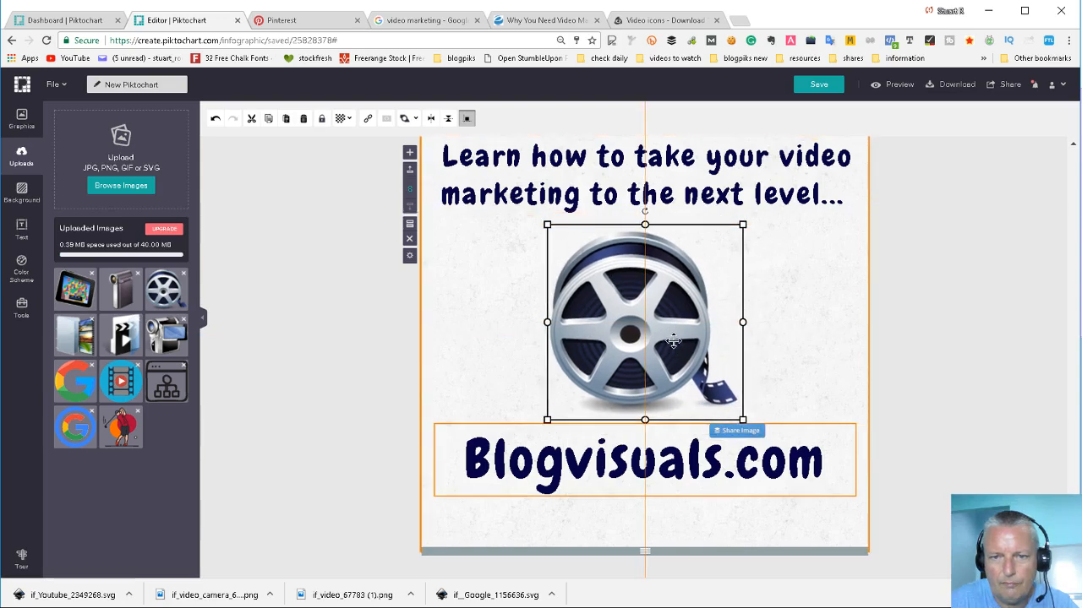
left_click(920, 323)
Move the film reel to the left side of the final block, in line with the heading's left edge.
scroll(827, 325, "up", 1)
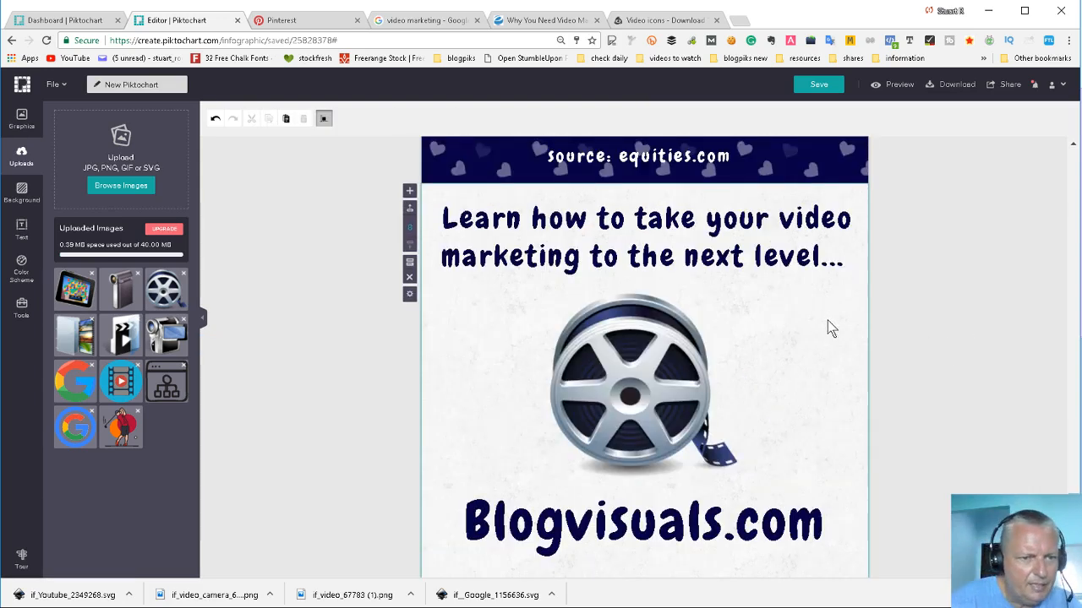
left_click(634, 379)
left_click_drag(633, 379, 510, 379)
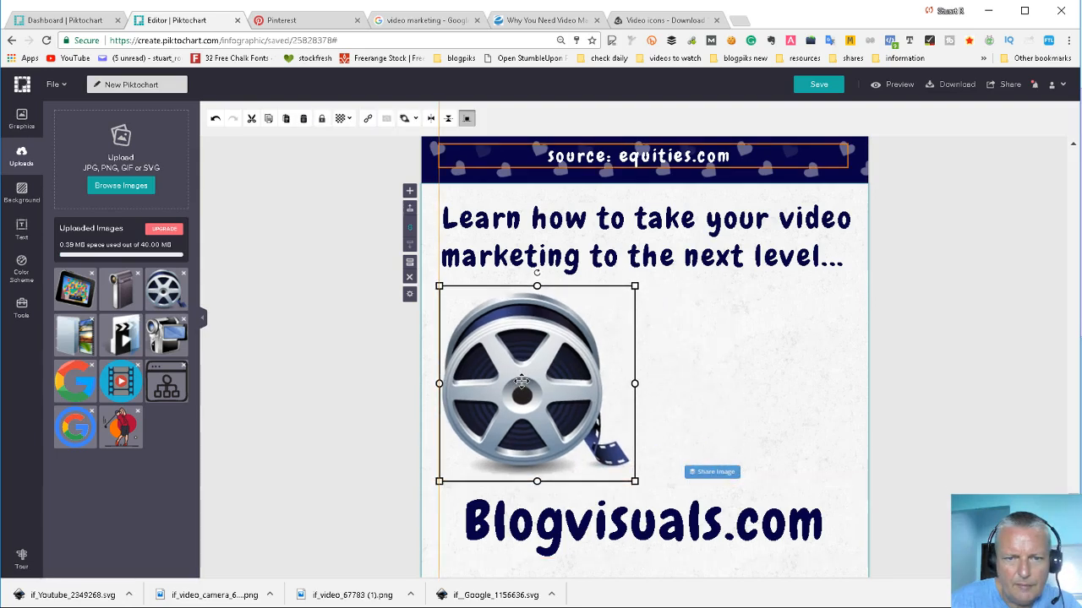
Place the uploaded folder-with-filmstrip image beside the film reel, scale it to fit, and slightly shorten the final block below "Blogvisuals.com".
left_click_drag(203, 361, 702, 374)
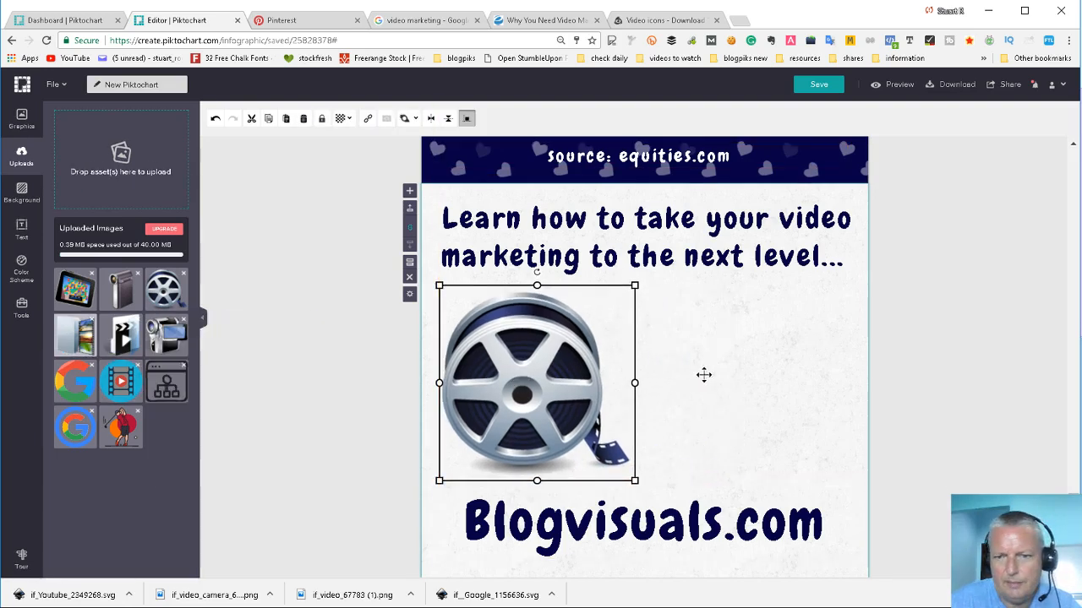
left_click_drag(753, 440, 764, 404)
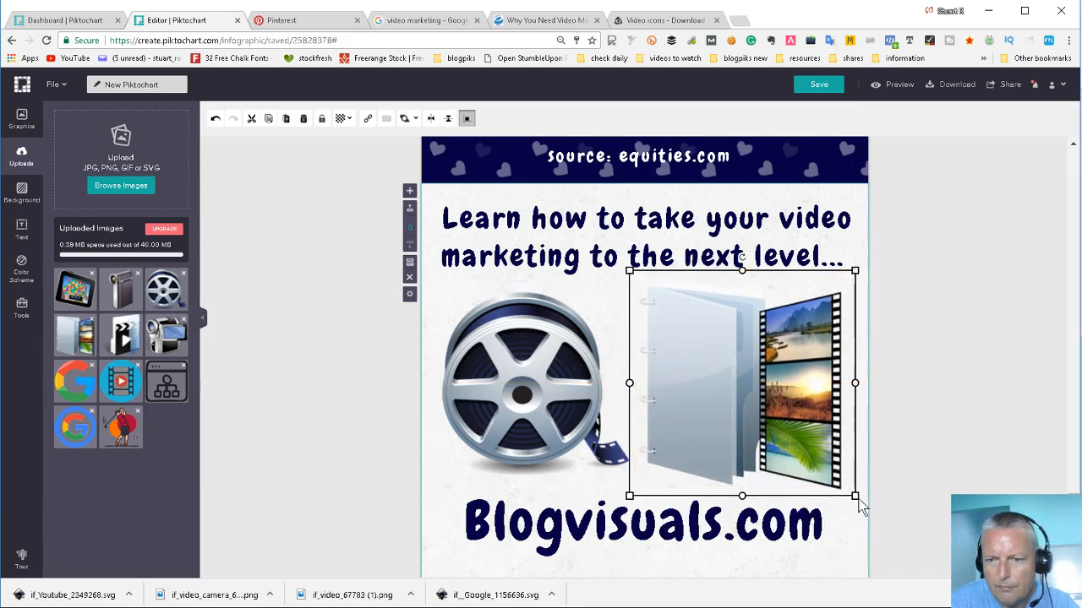
left_click_drag(844, 489, 829, 471)
left_click_drag(767, 400, 761, 405)
left_click(874, 377)
left_click_drag(731, 363, 773, 363)
left_click(937, 354)
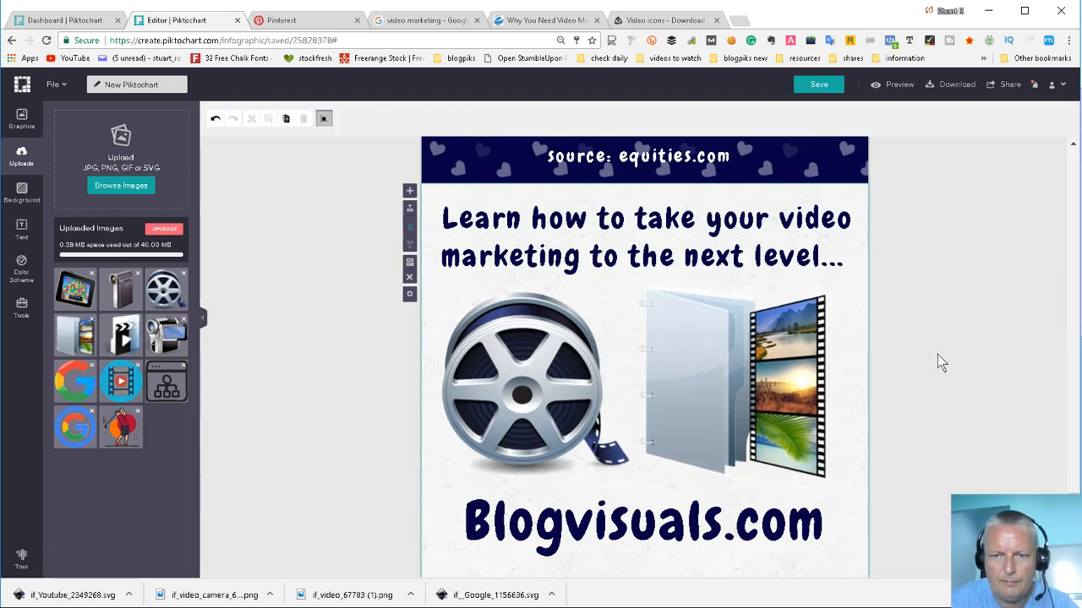
scroll(944, 361, "down", 1)
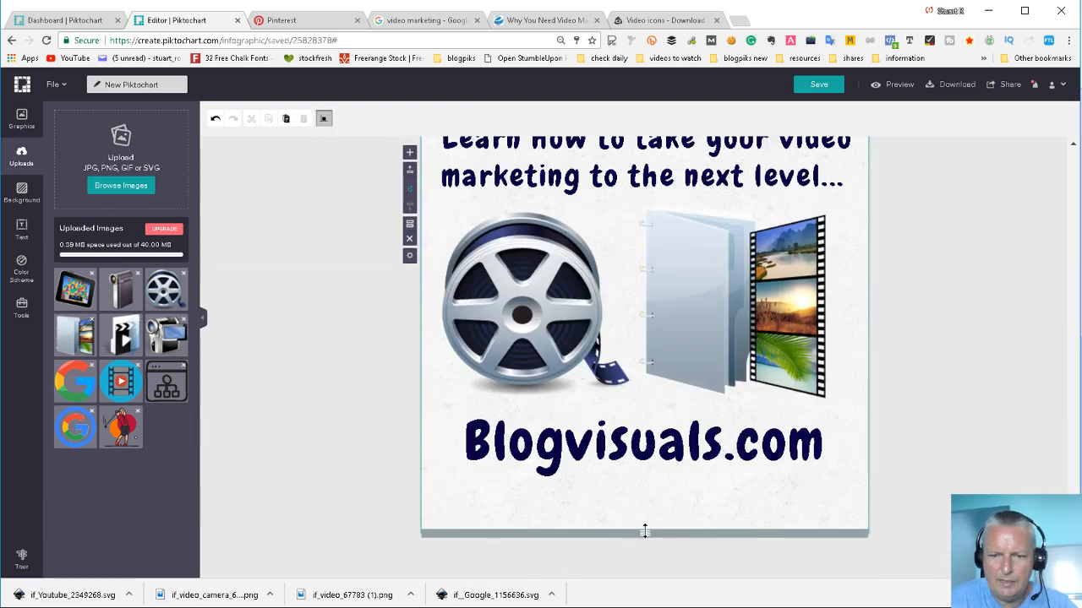
left_click_drag(643, 530, 666, 521)
Preview the whole infographic from the title to the Blogvisuals.com block and return to the editor.
left_click(898, 85)
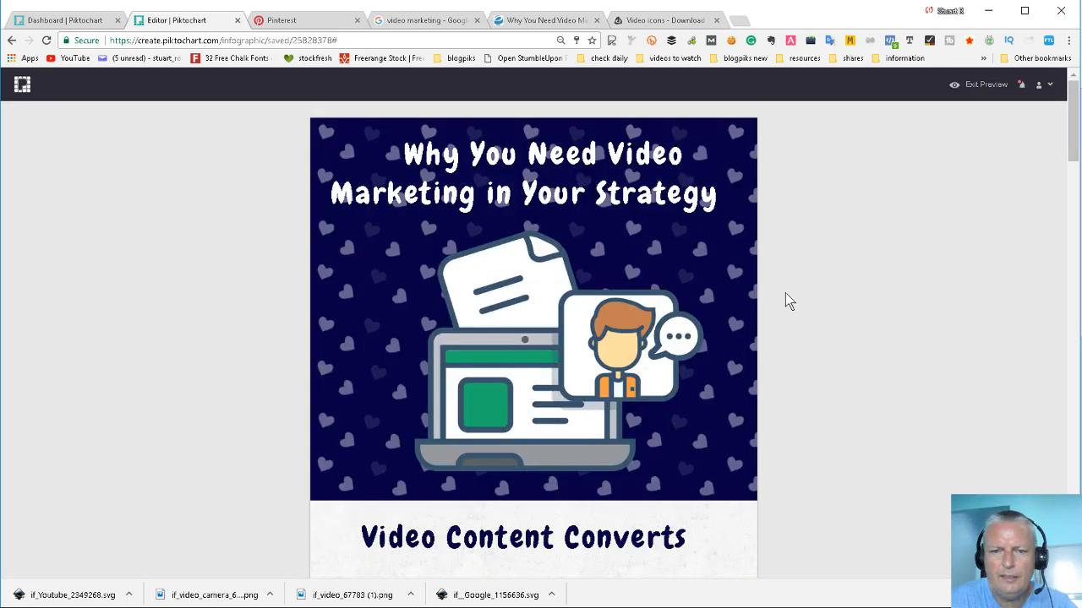
scroll(620, 293, "down", 4)
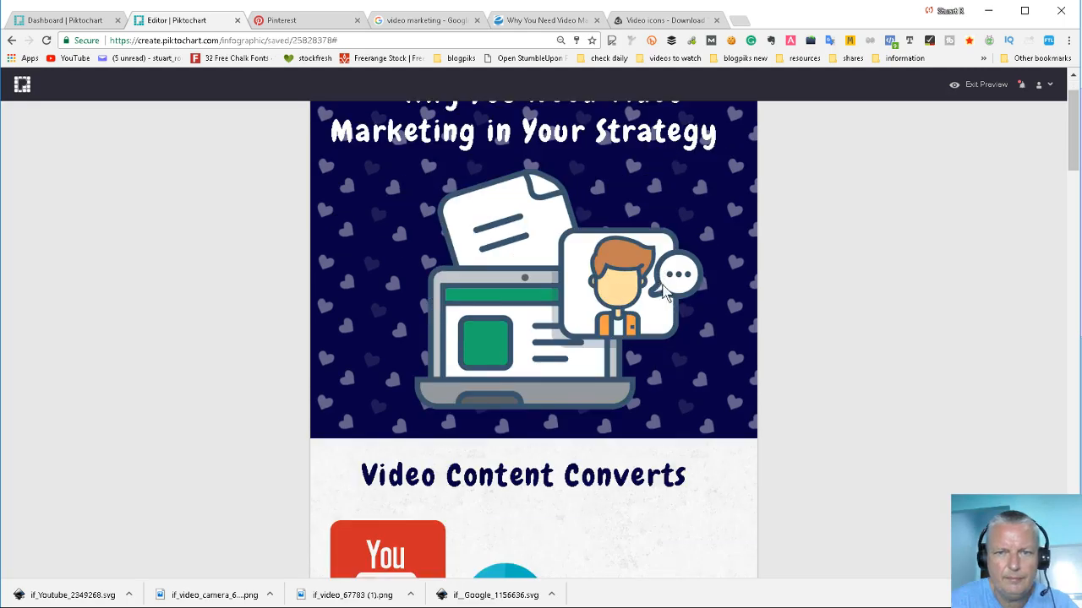
scroll(676, 309, "down", 11)
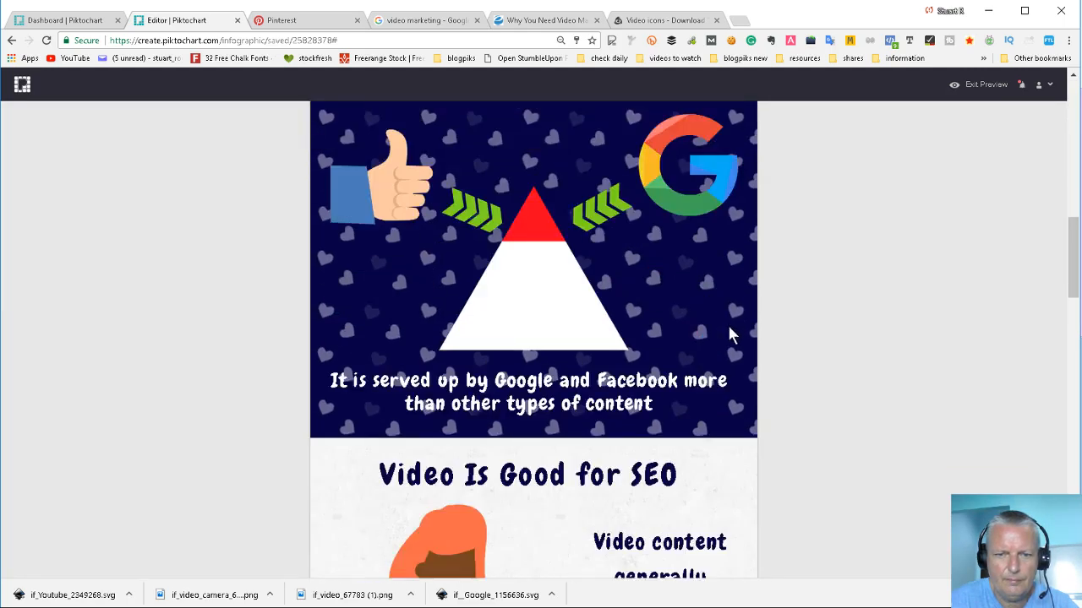
scroll(728, 333, "down", 13)
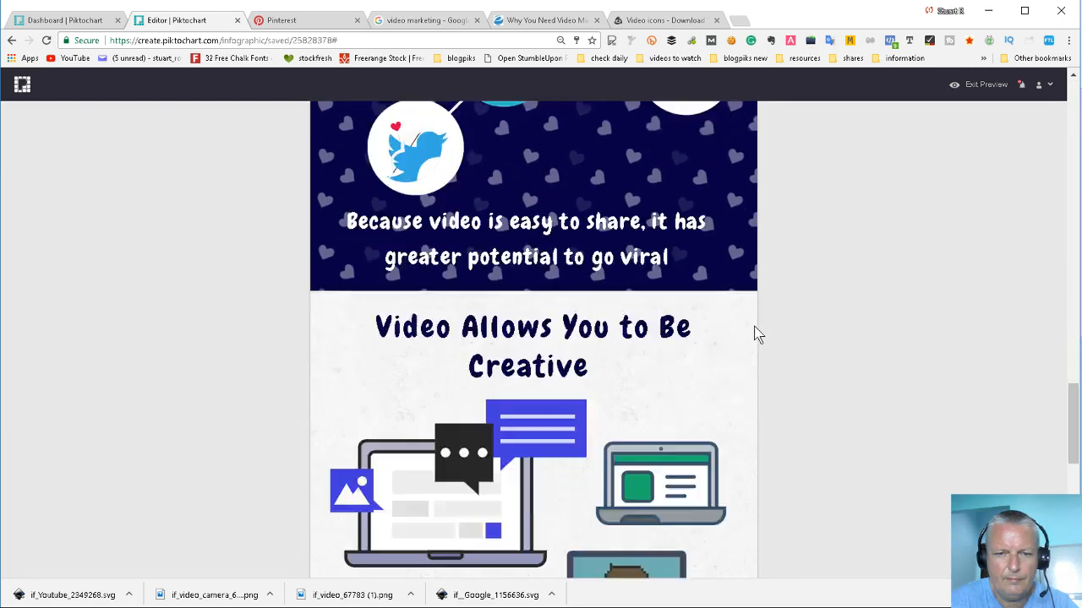
scroll(786, 338, "down", 2)
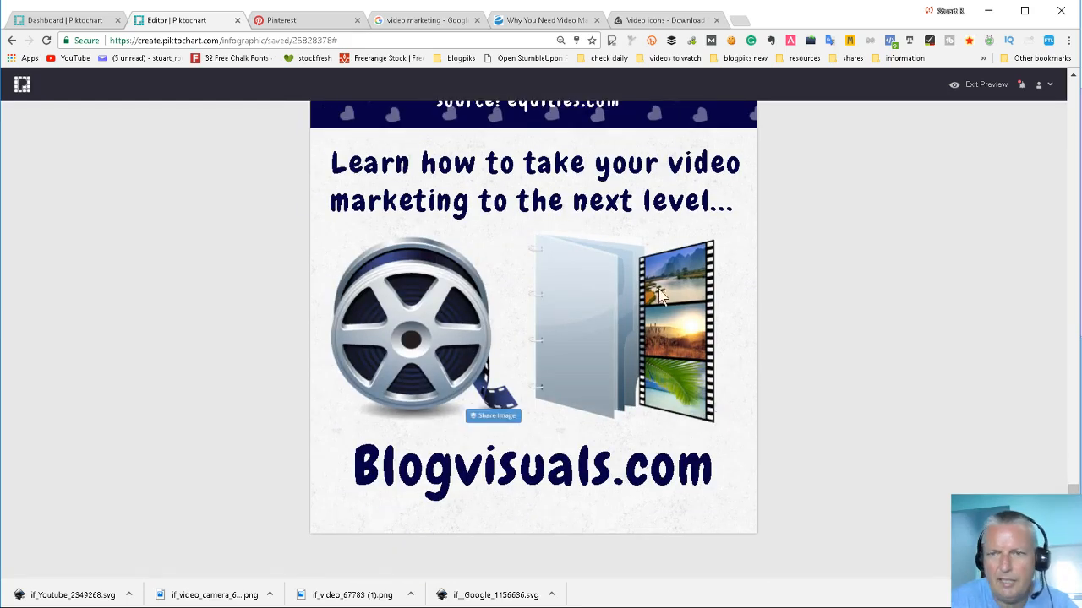
left_click(982, 86)
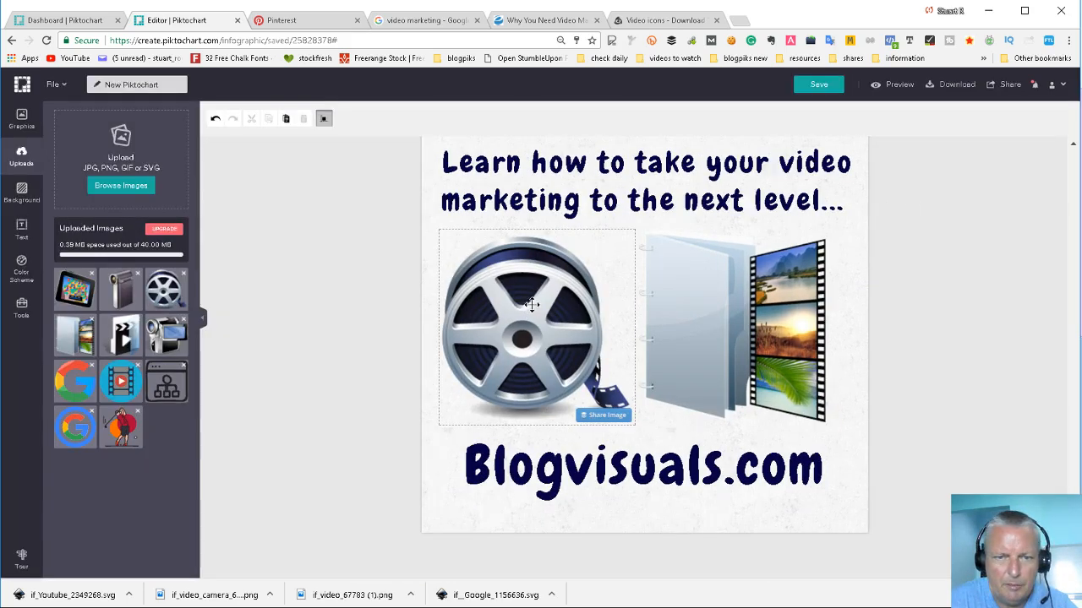
Shrink the film reel and the filmstrip folder slightly and align their lower edges above "Blogvisuals.com".
left_click(531, 305)
left_click_drag(439, 230, 454, 245)
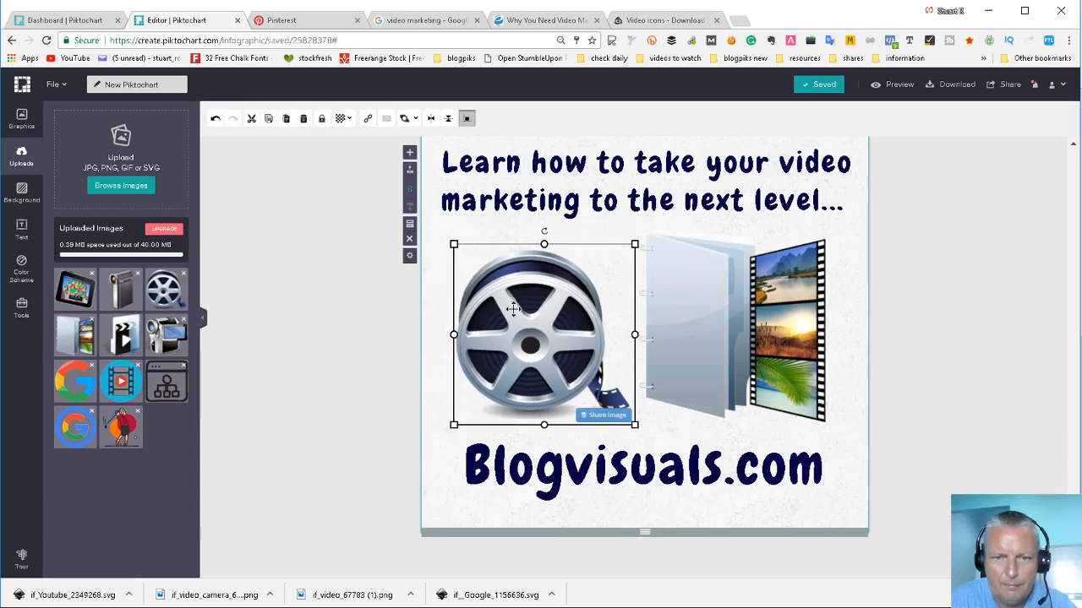
left_click_drag(513, 310, 507, 305)
left_click(803, 283)
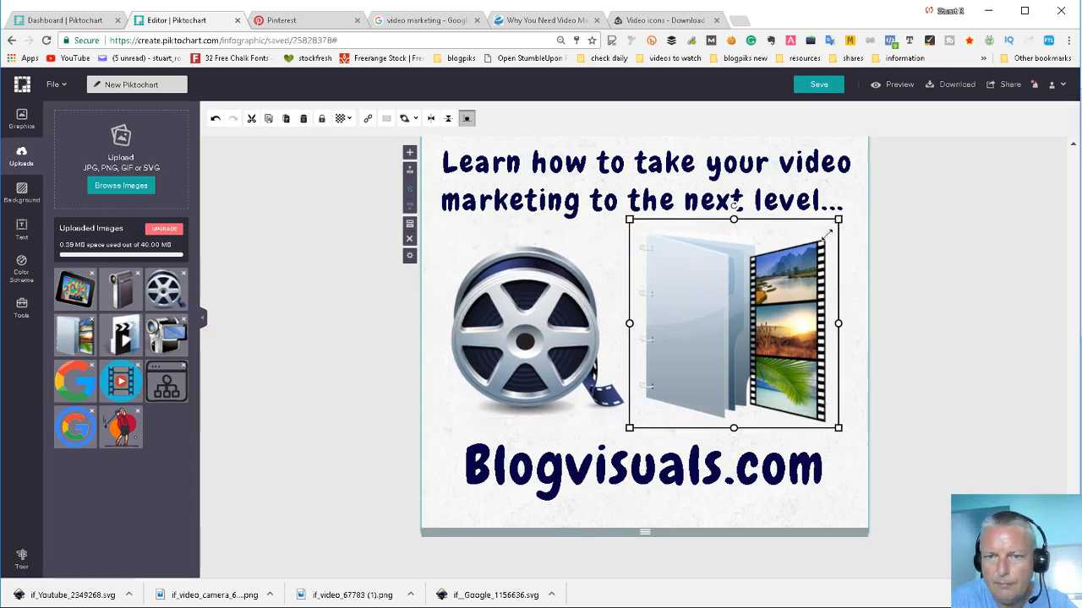
left_click_drag(826, 234, 802, 253)
left_click_drag(720, 321, 736, 316)
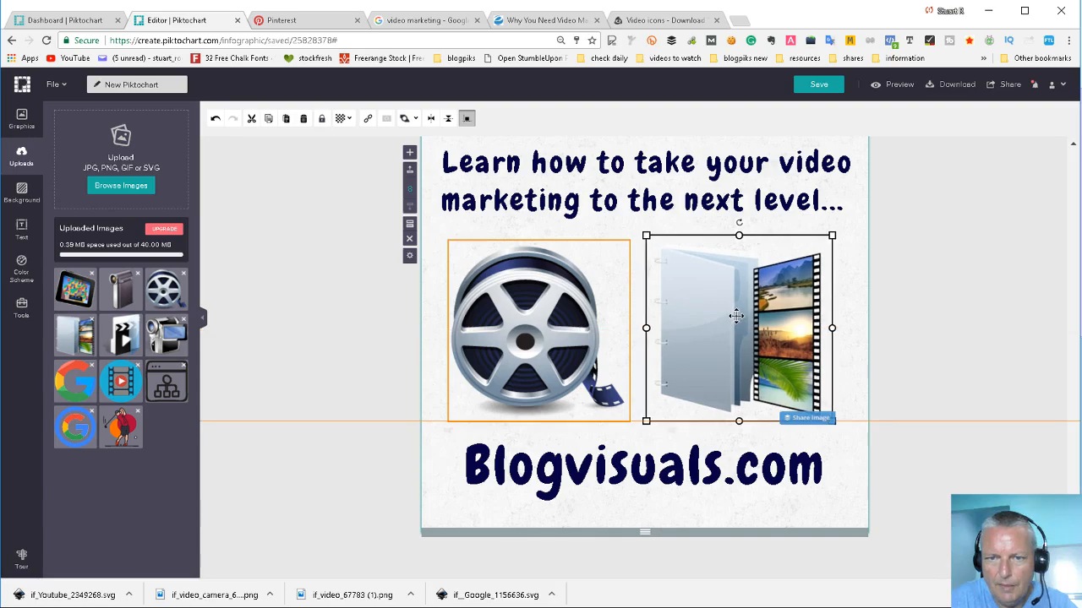
left_click(935, 313)
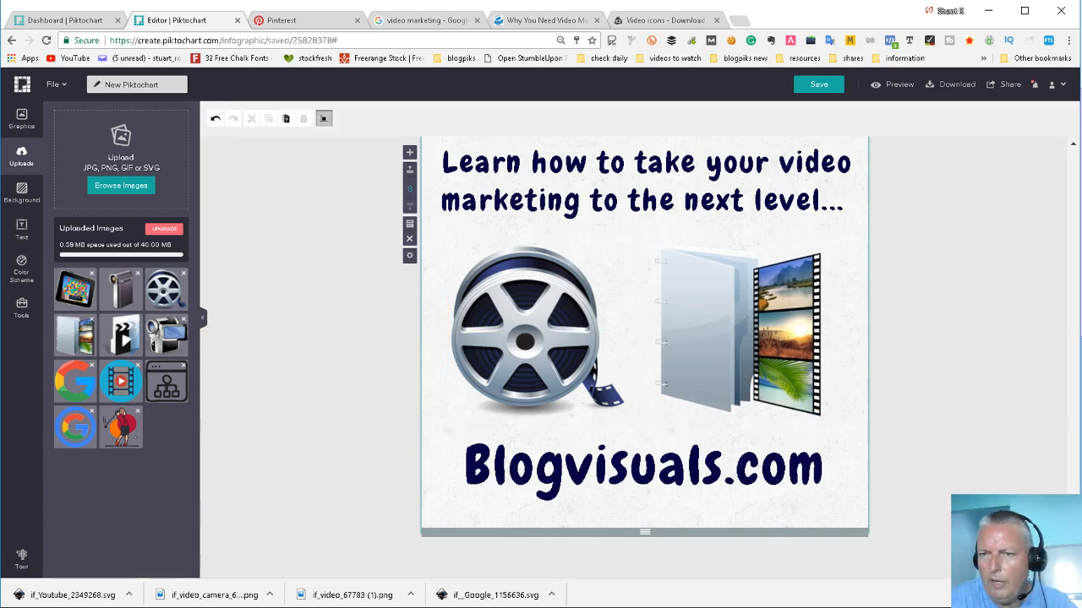
Examine the infographic's blocks from the closing block back up to the title block for remaining design improvements.
scroll(744, 317, "up", 15)
scroll(583, 263, "down", 15)
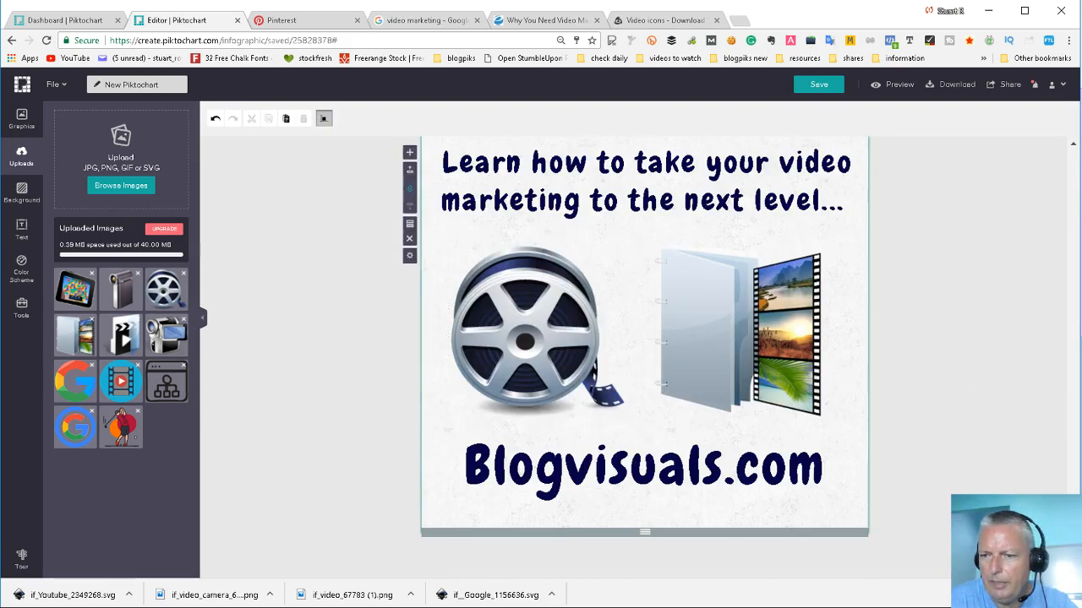
scroll(930, 204, "up", 15)
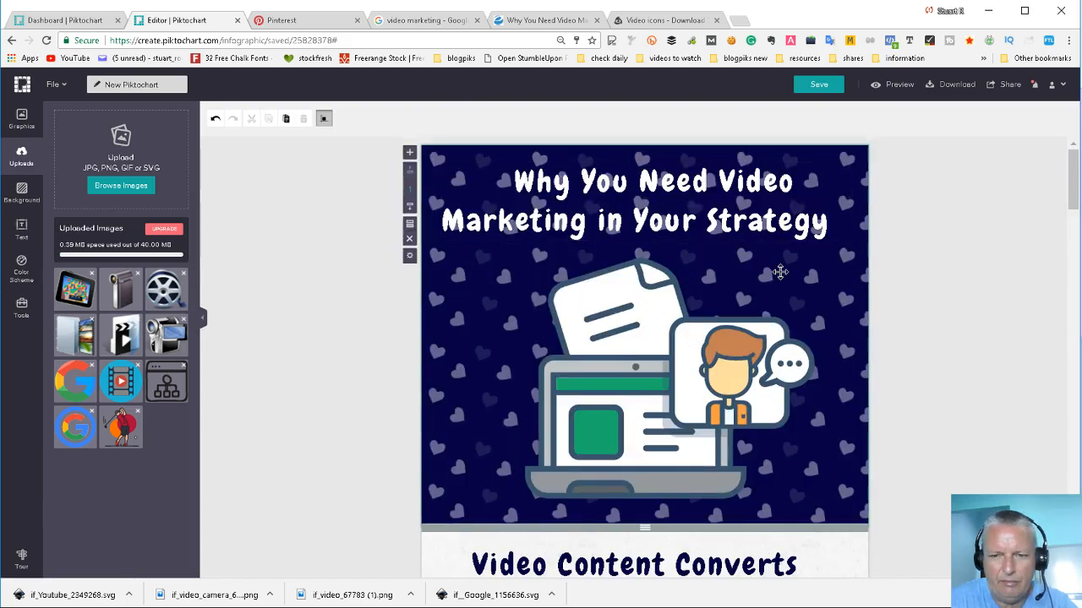
scroll(780, 272, "down", 1)
scroll(743, 262, "up", 1)
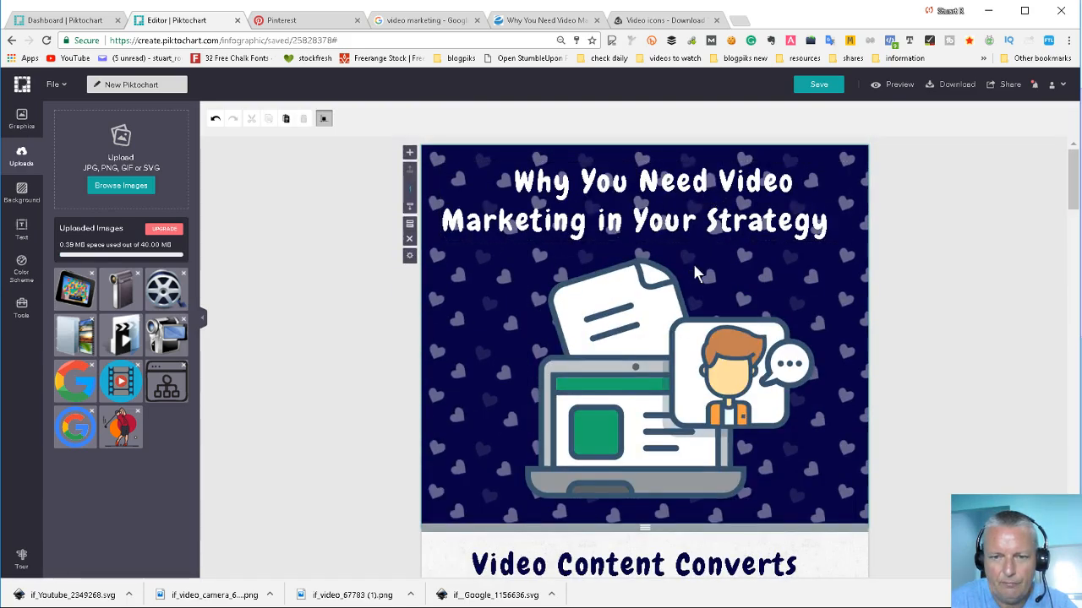
scroll(695, 272, "down", 15)
scroll(735, 411, "up", 3)
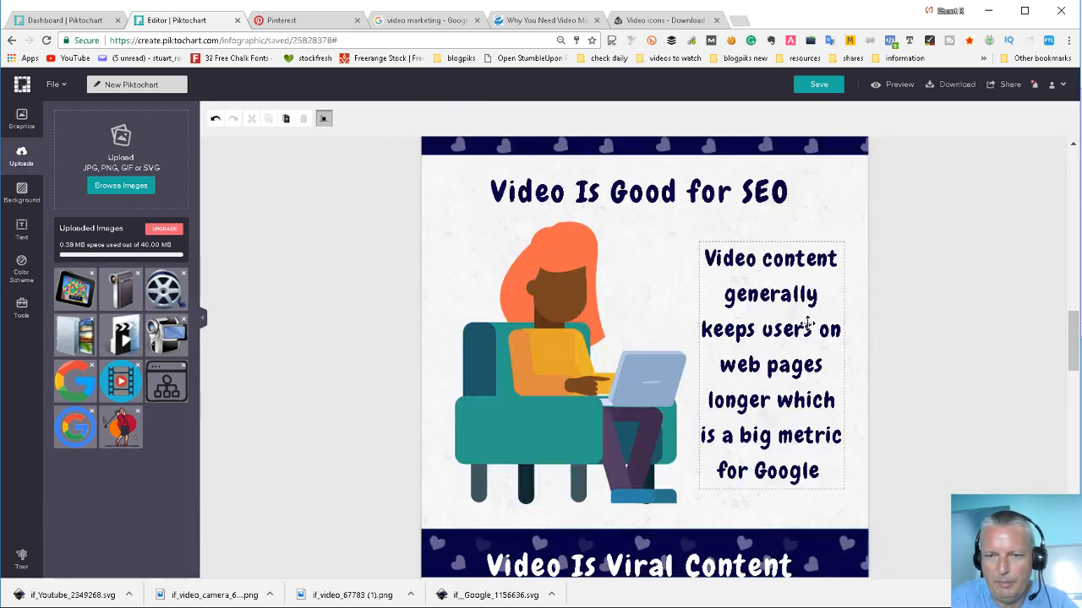
scroll(807, 323, "up", 10)
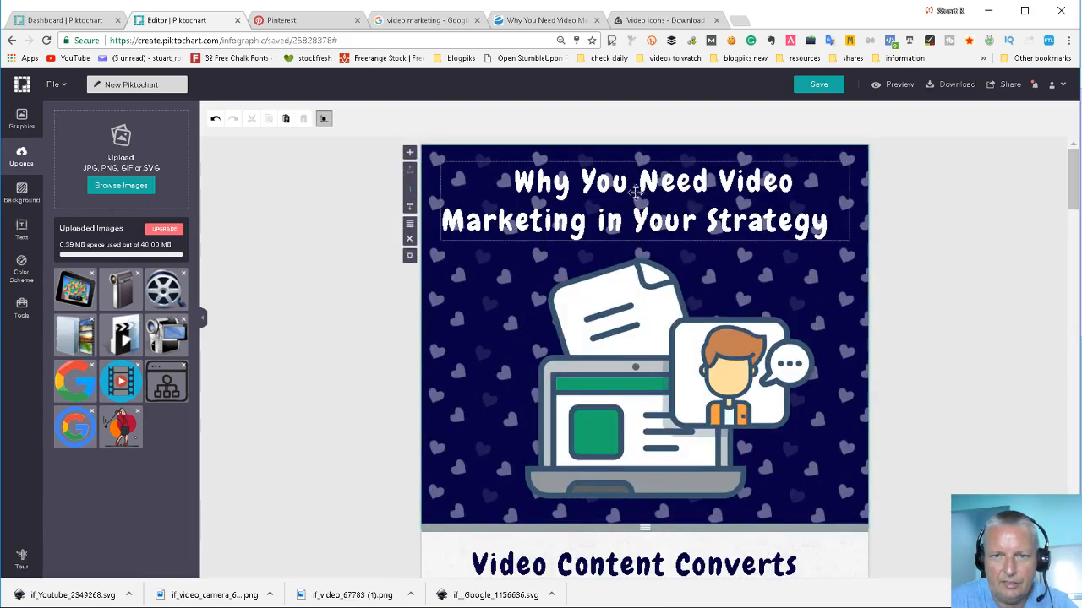
left_click(632, 186)
left_click(445, 360)
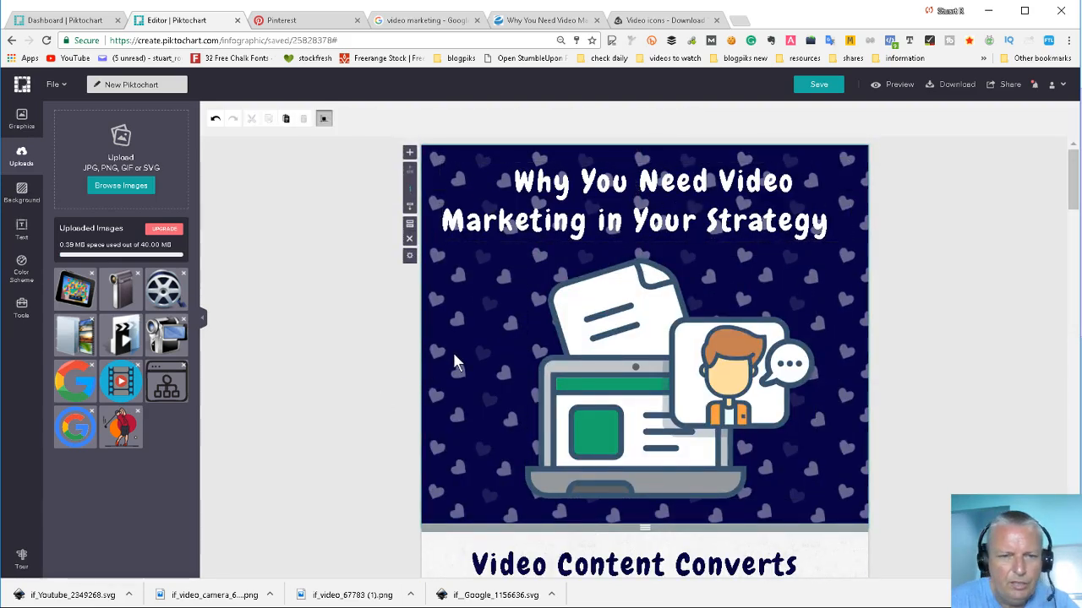
scroll(531, 381, "down", 10)
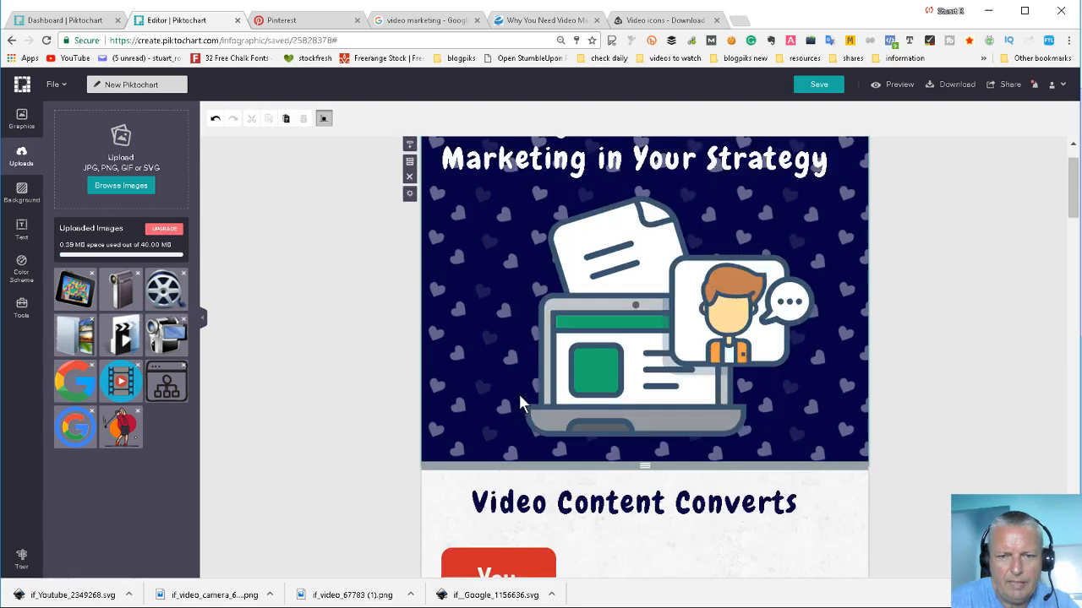
scroll(734, 365, "up", 10)
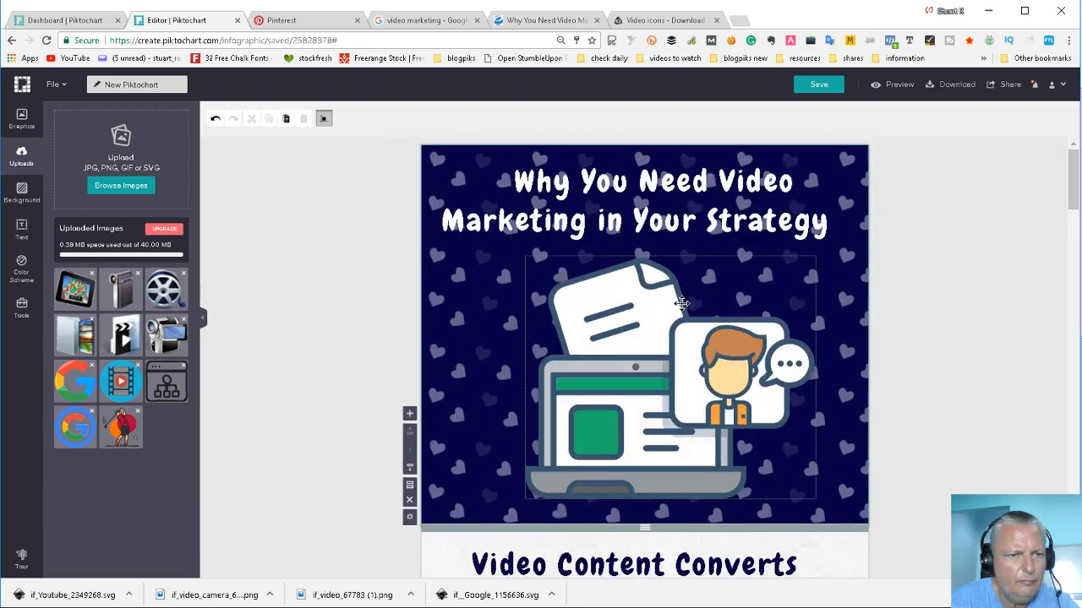
Try the orange, white and dark triangle pattern as the title block's background image, and undo it.
left_click(22, 195)
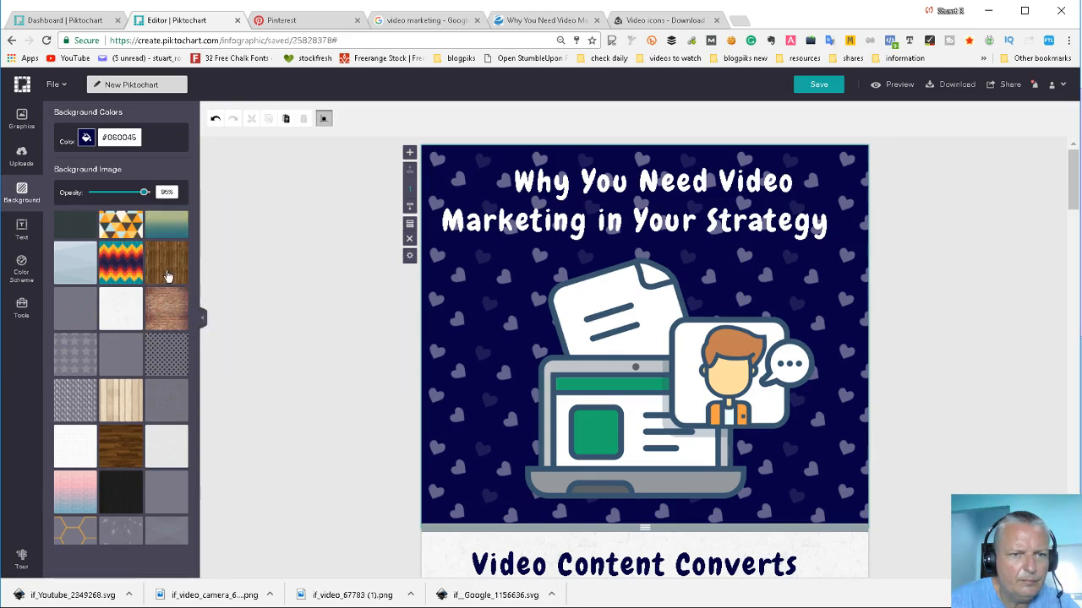
left_click(122, 225)
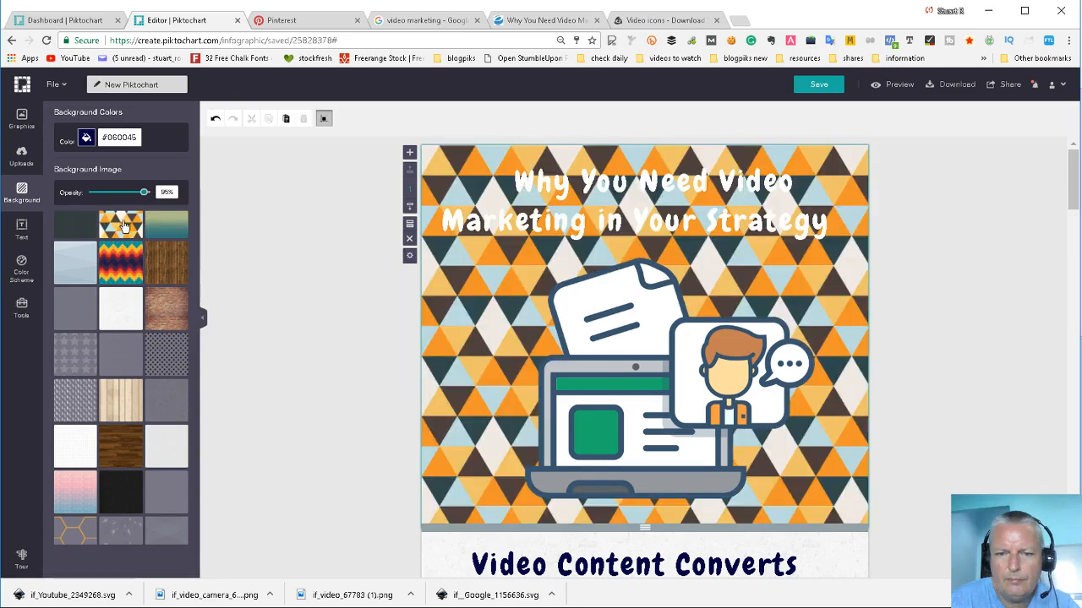
scroll(375, 370, "down", 10)
scroll(381, 378, "up", 10)
scroll(115, 306, "up", 2)
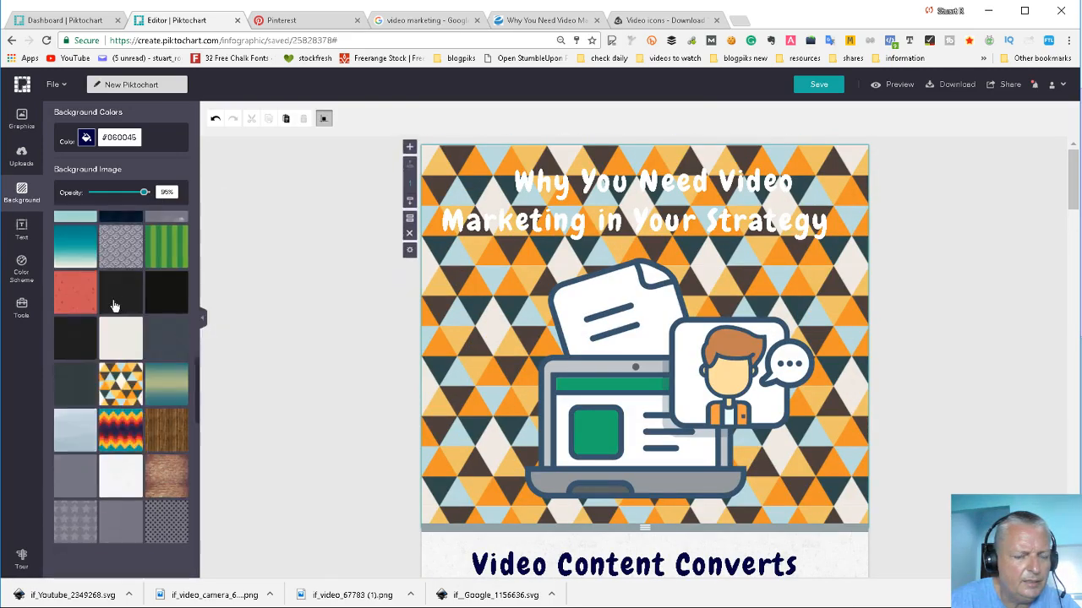
key("ctrl+z")
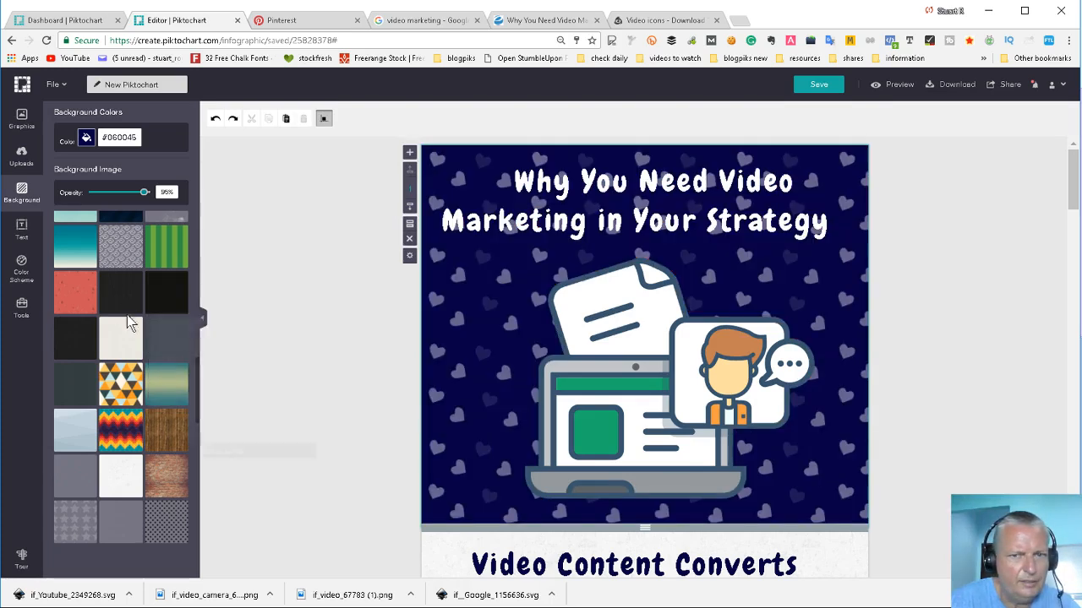
Try the blue-and-white striped image and the dark dotted pattern as the title block's background.
scroll(126, 321, "up", 3)
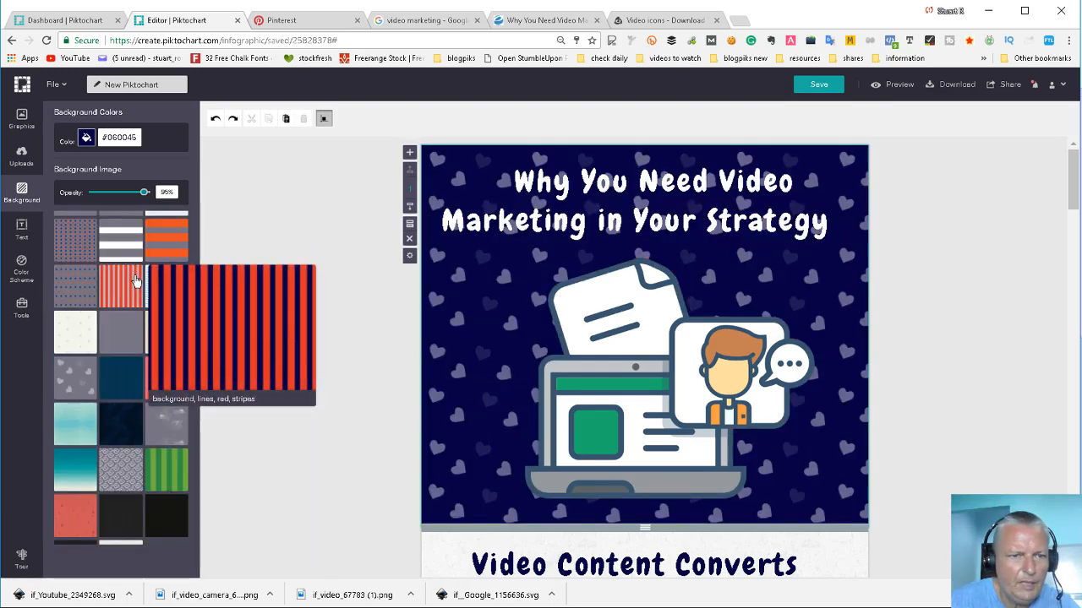
scroll(143, 304, "up", 5)
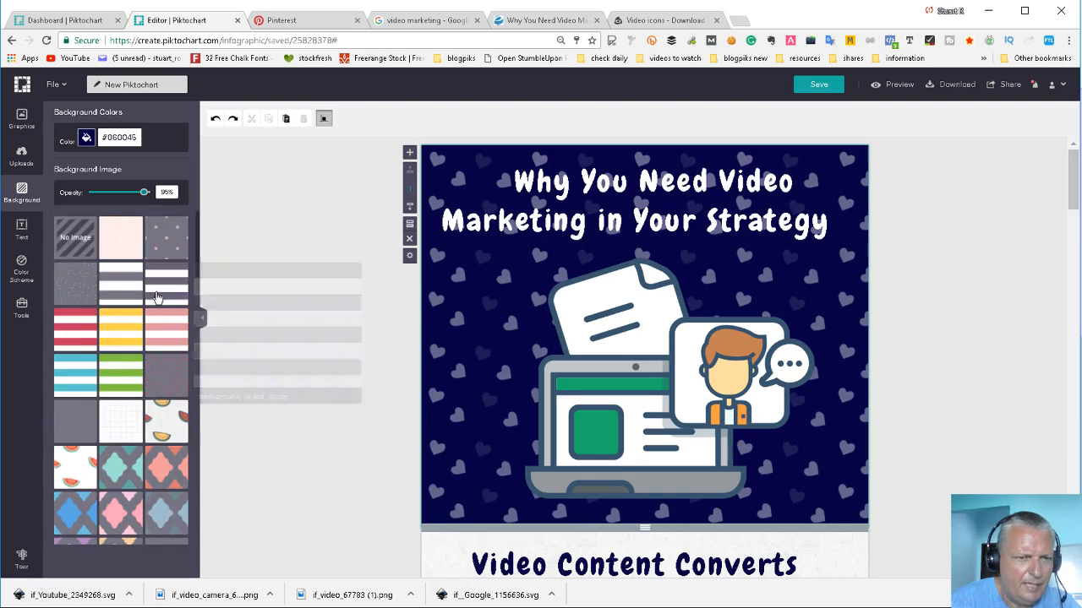
left_click(75, 381)
scroll(458, 403, "down", 7)
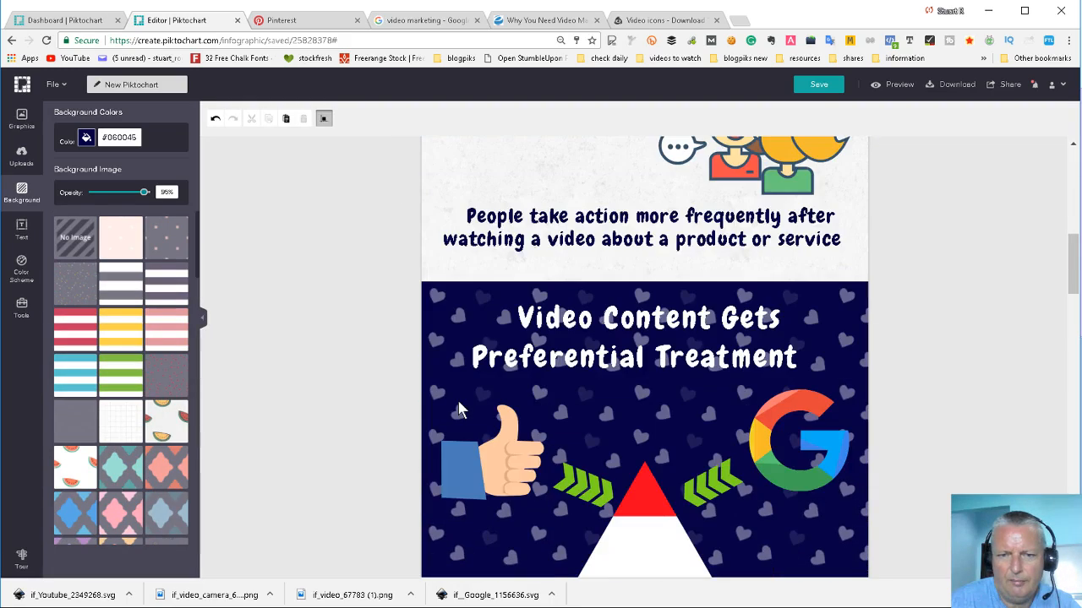
scroll(458, 404, "up", 6)
left_click(162, 371)
Shrink the laptop illustration in the title block and centre it near the block's lower edge to free space for the title.
left_click(636, 296)
scroll(636, 296, "up", 1)
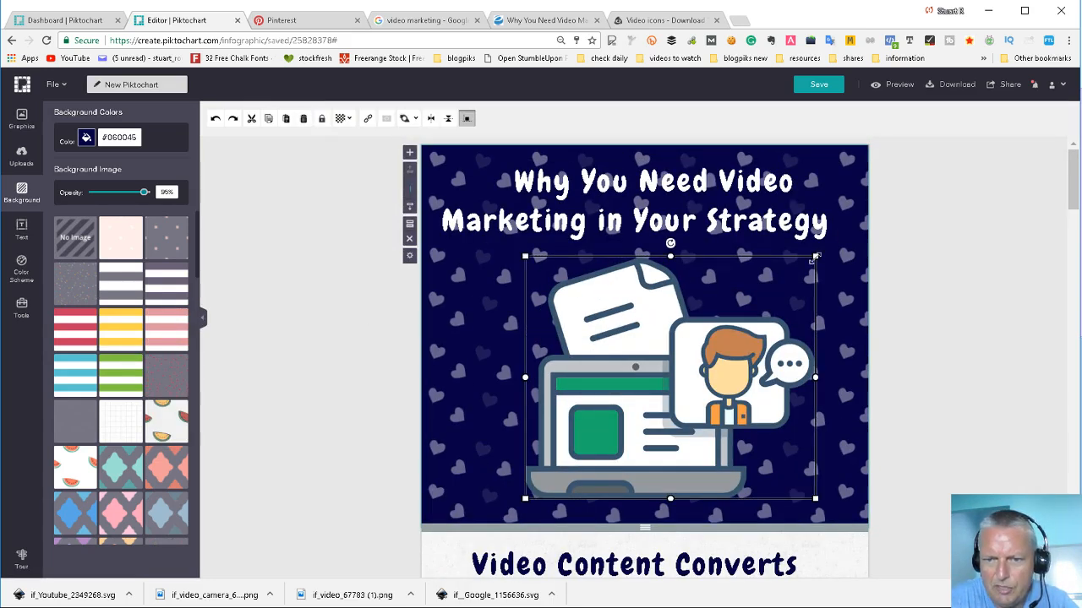
left_click_drag(816, 255, 724, 332)
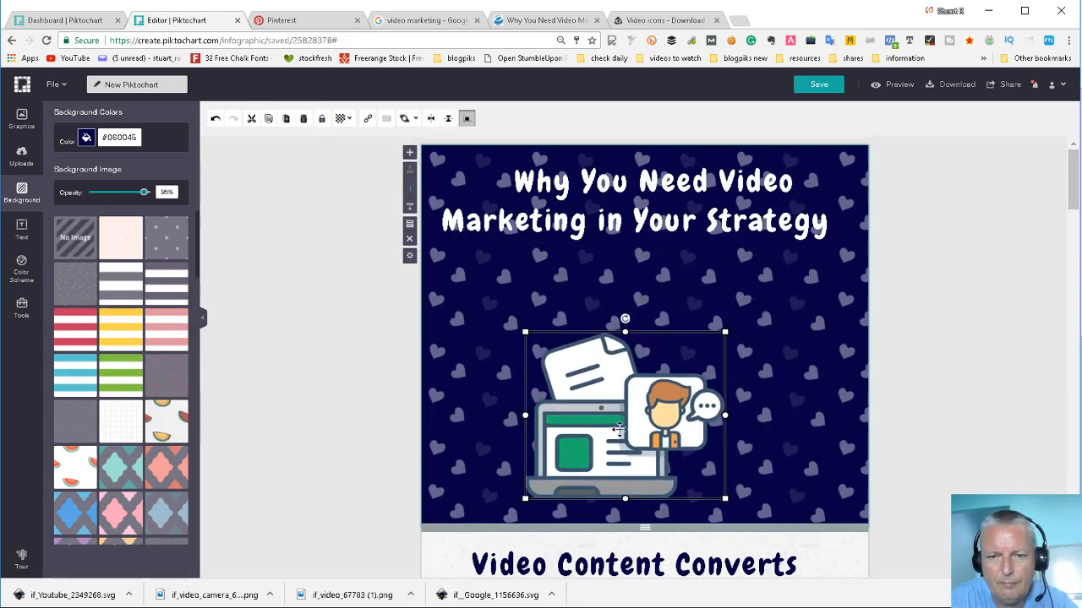
left_click_drag(619, 430, 639, 438)
Enlarge the title block's heading to font size 87 and nudge it slightly left and down within the block.
left_click(562, 175)
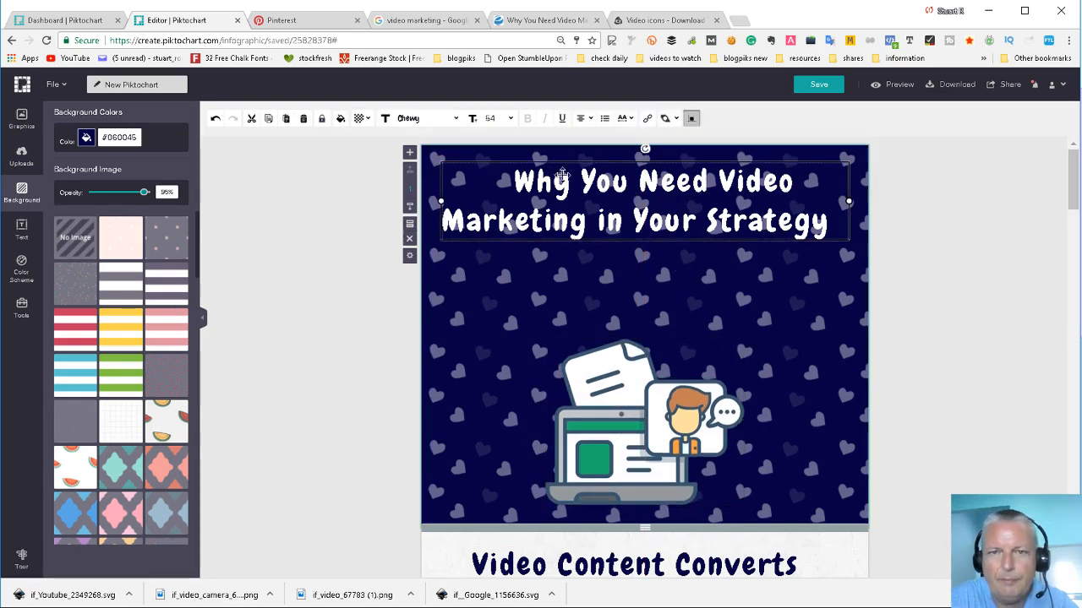
left_click(507, 119)
scroll(485, 245, "down", 4)
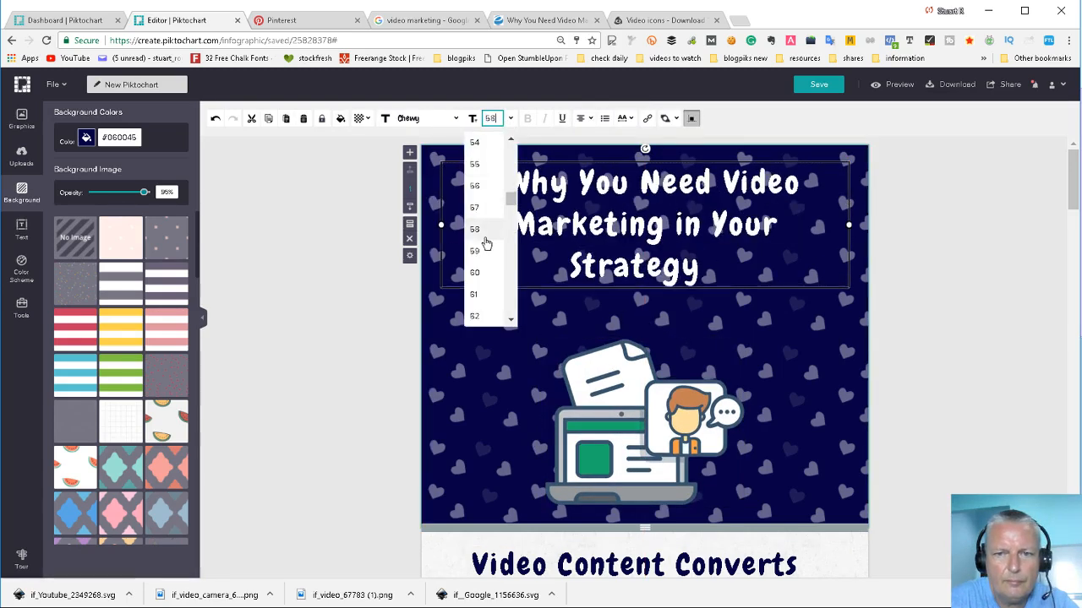
scroll(481, 279, "down", 3)
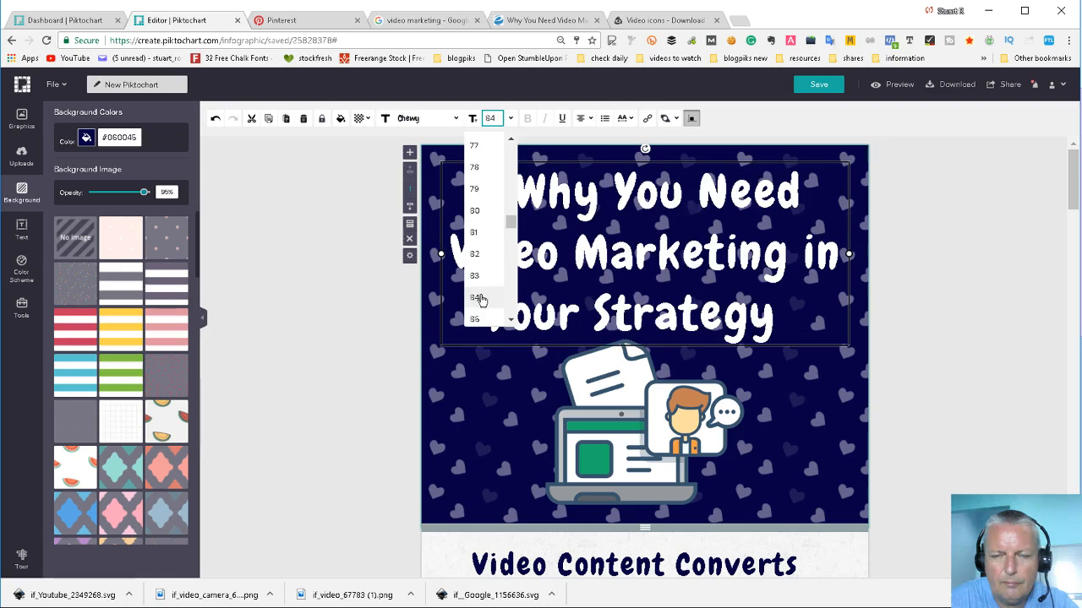
scroll(484, 287, "down", 7)
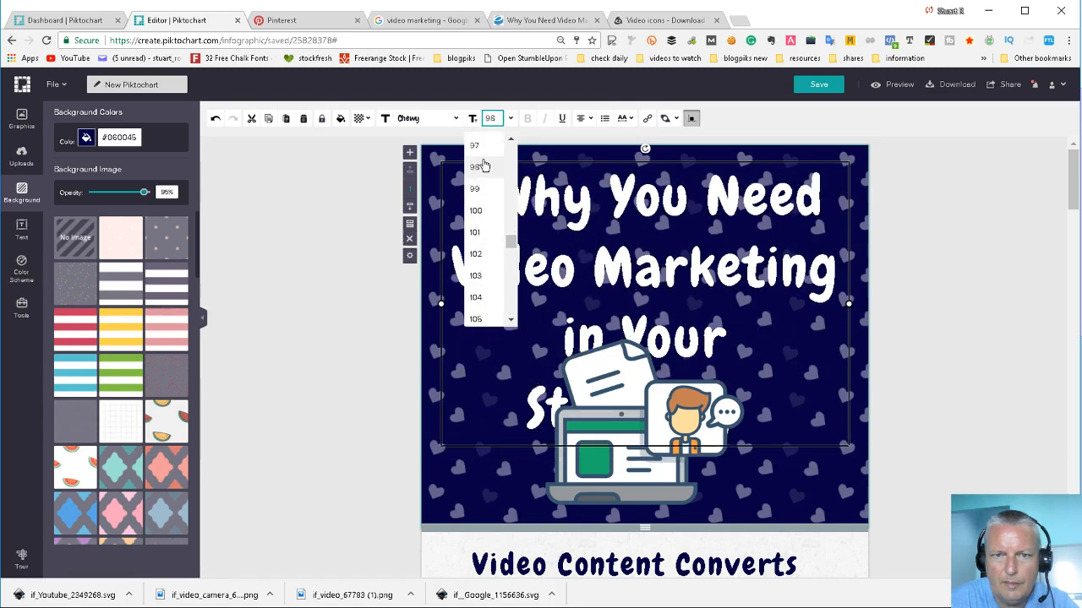
scroll(483, 165, "up", 3)
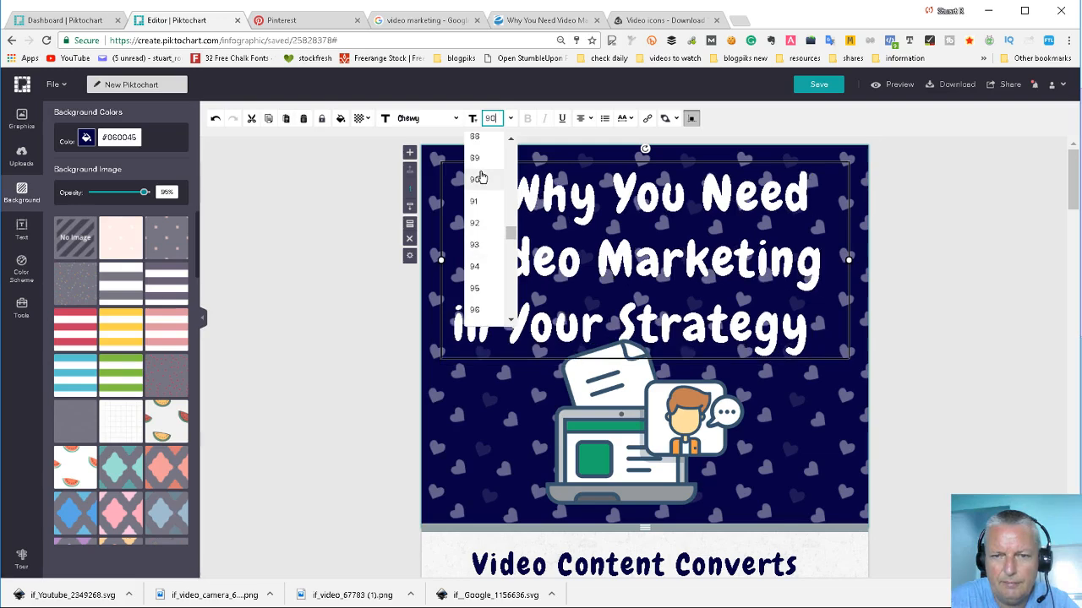
scroll(480, 176, "up", 1)
left_click(480, 175)
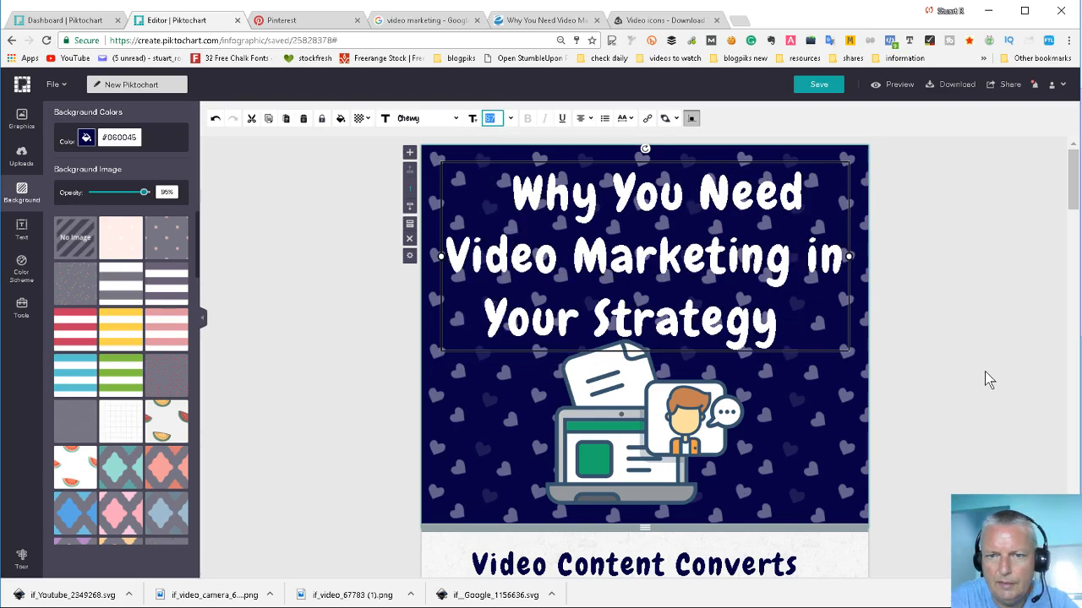
left_click(984, 380)
left_click(691, 328)
left_click(744, 499)
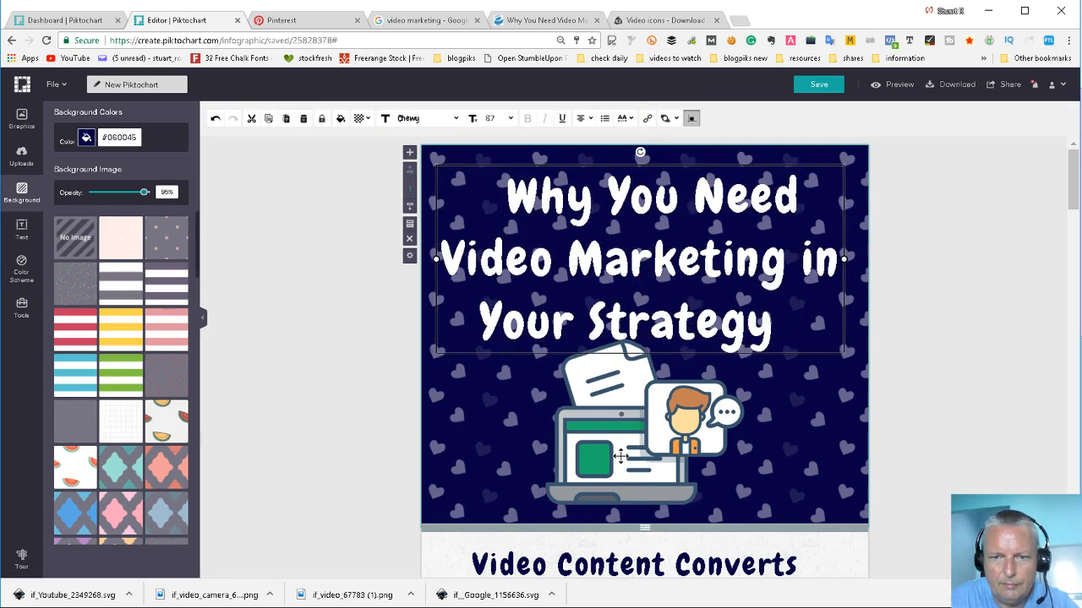
Shrink the laptop illustration further and place it in the title block's lower-right corner, below the heading.
left_click_drag(654, 455, 579, 463)
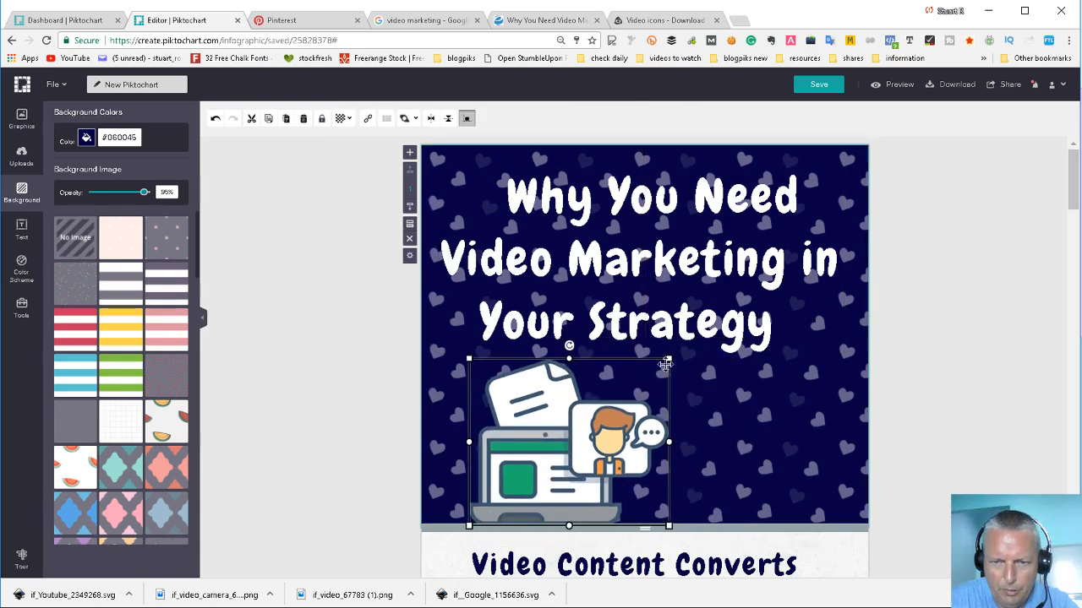
left_click_drag(669, 358, 635, 353)
left_click_drag(556, 418, 760, 430)
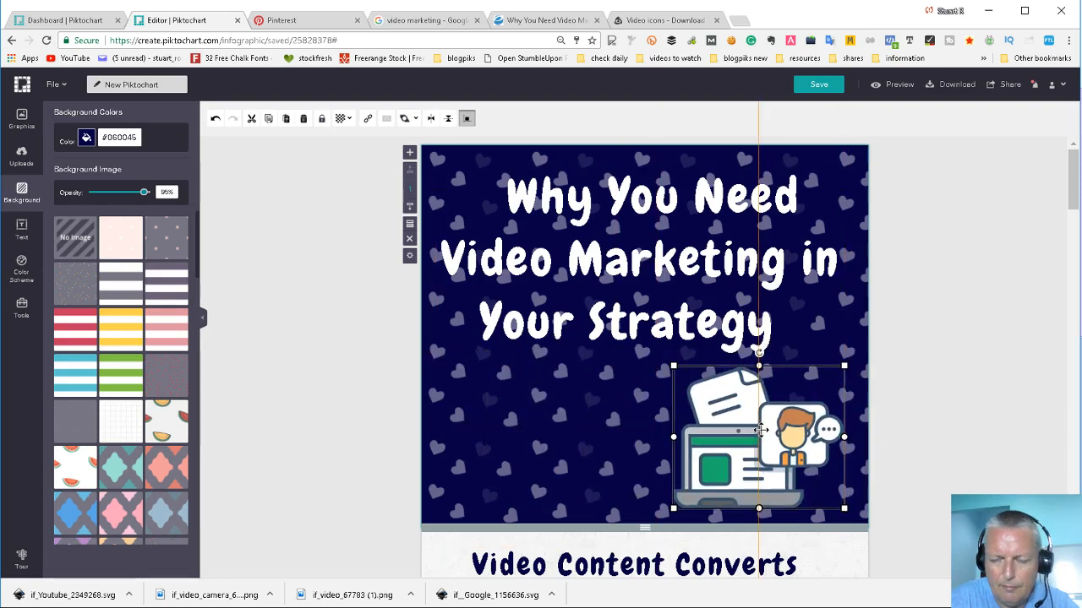
Add the yellow film camera icon to the title block's lower-left area and shrink the laptop illustration slightly to balance it.
left_click(21, 119)
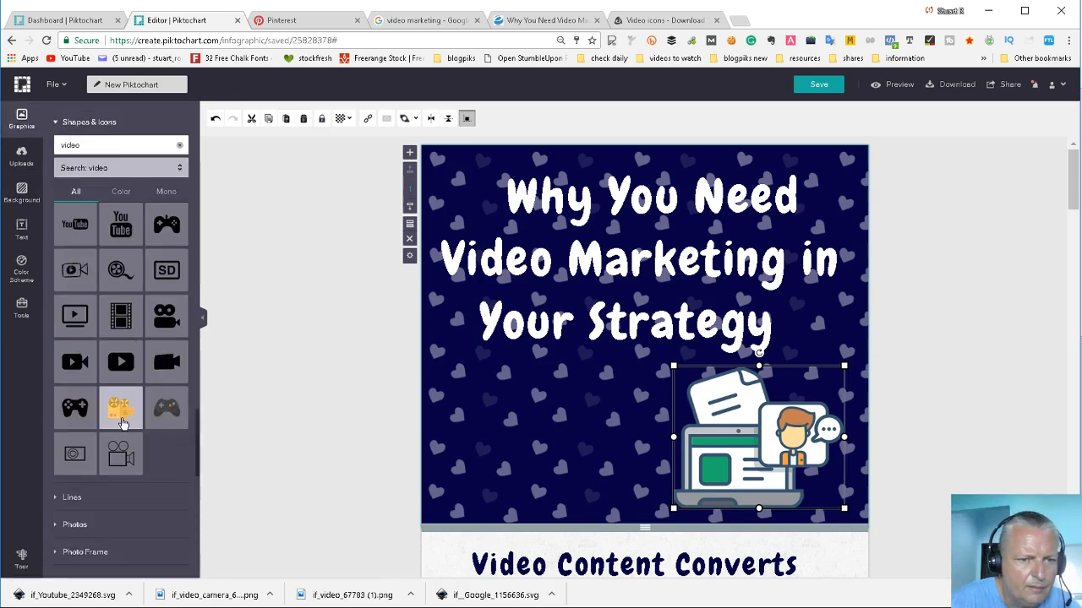
left_click_drag(120, 409, 643, 491)
left_click_drag(570, 438, 533, 442)
left_click(830, 500)
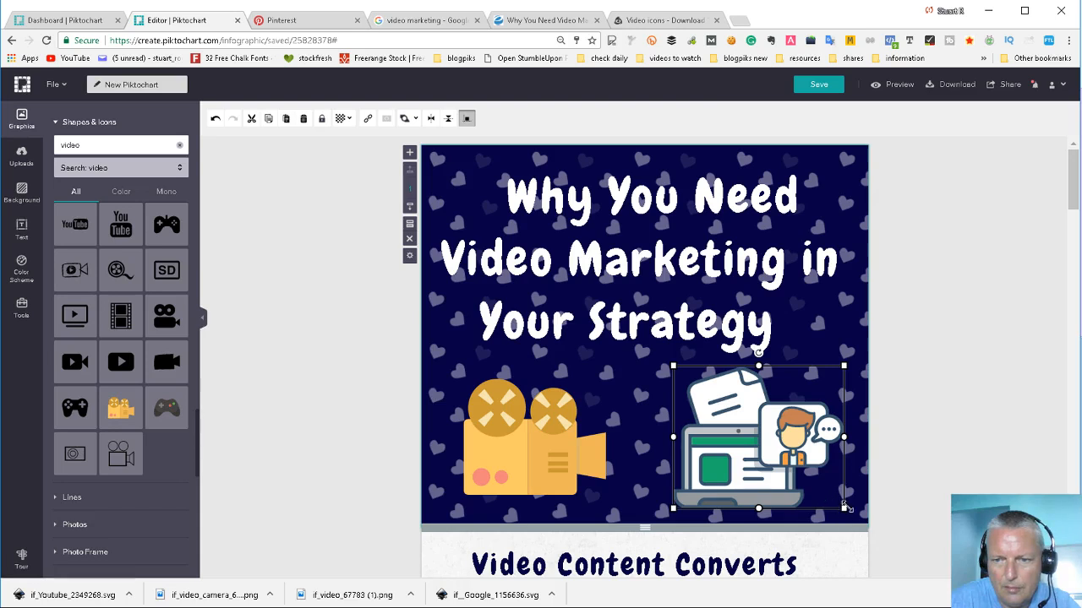
left_click_drag(847, 508, 836, 502)
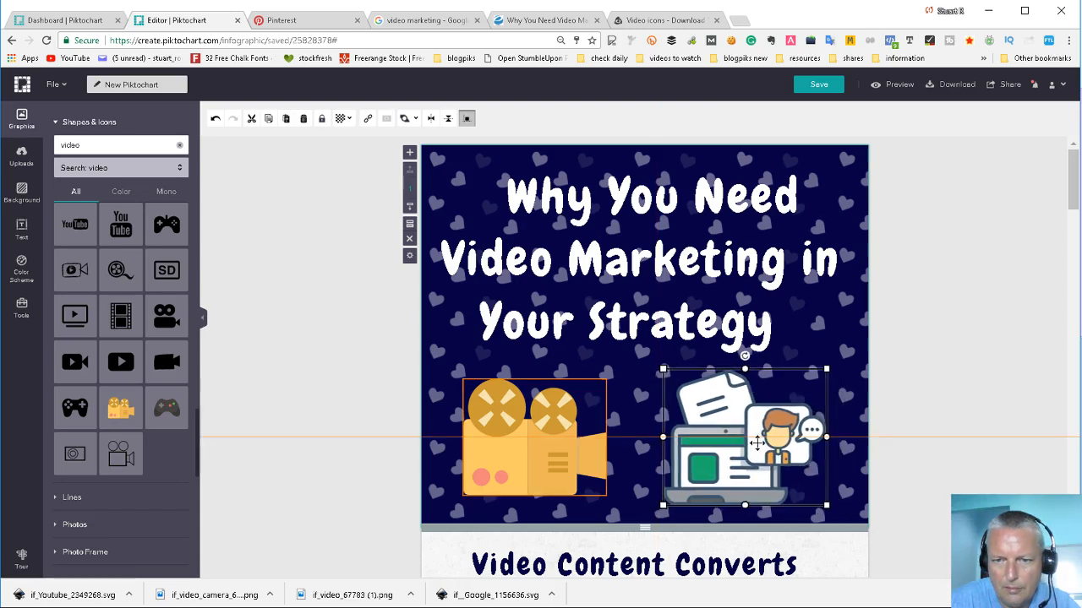